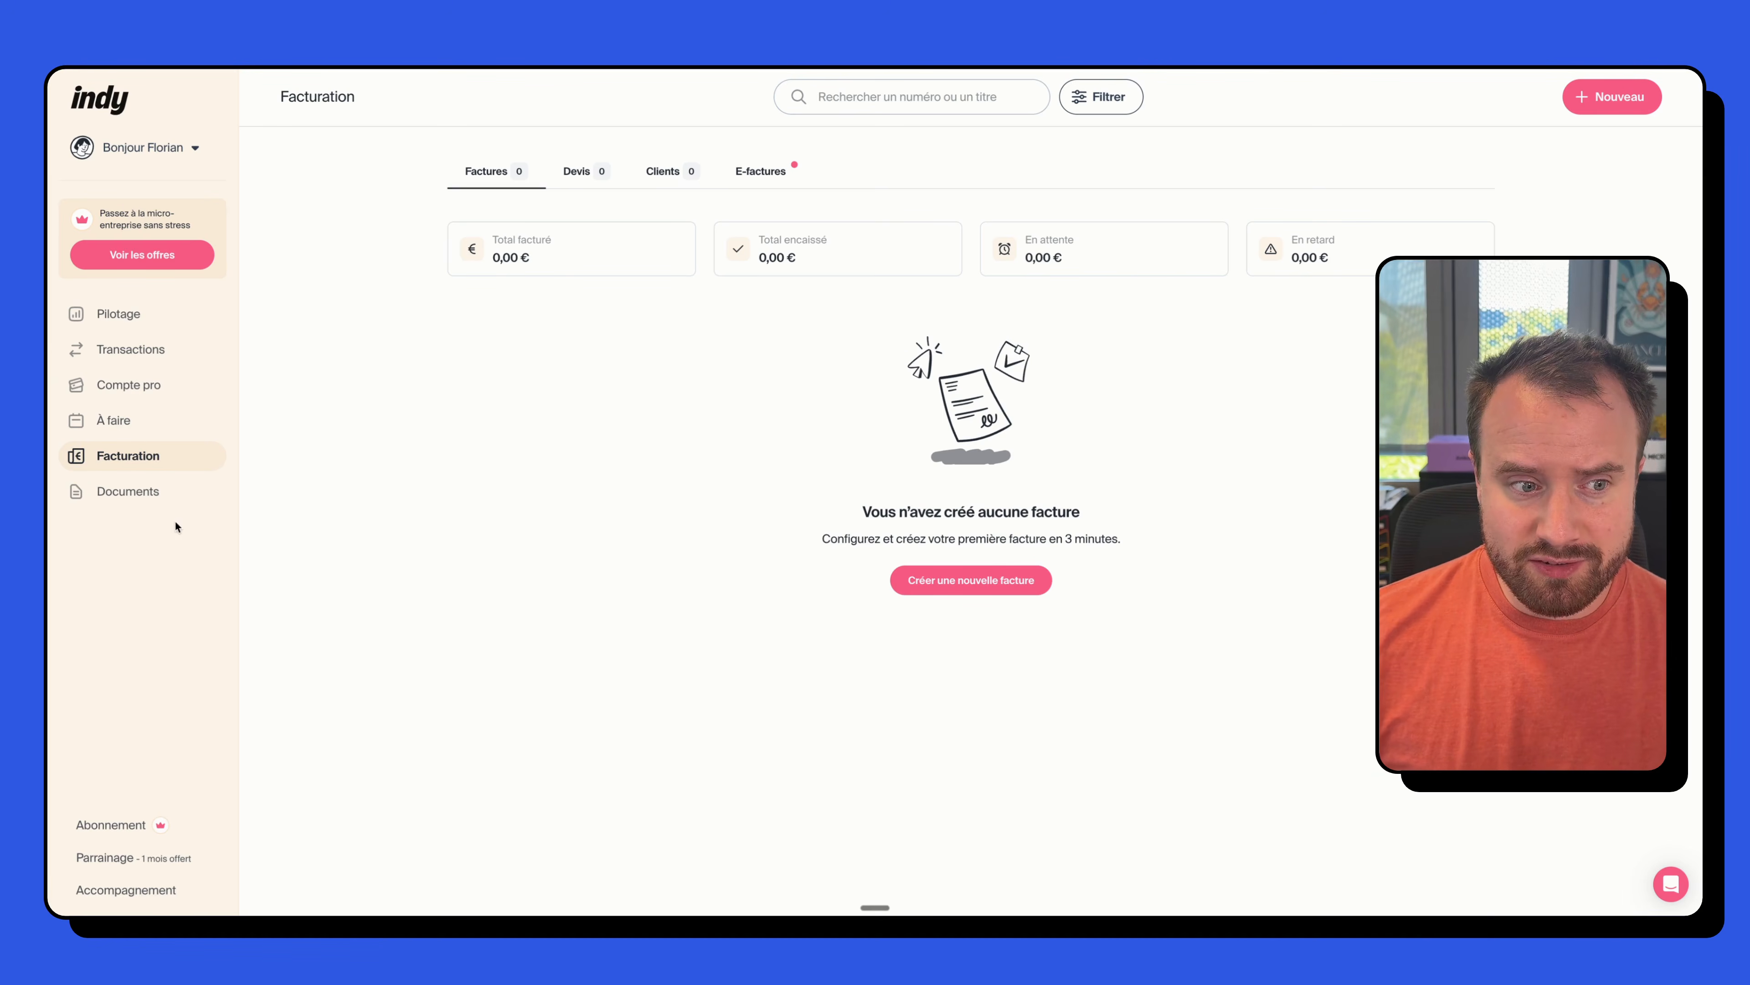
- Start a new invoice and choose the Standard invoice theme
left_click(962, 582)
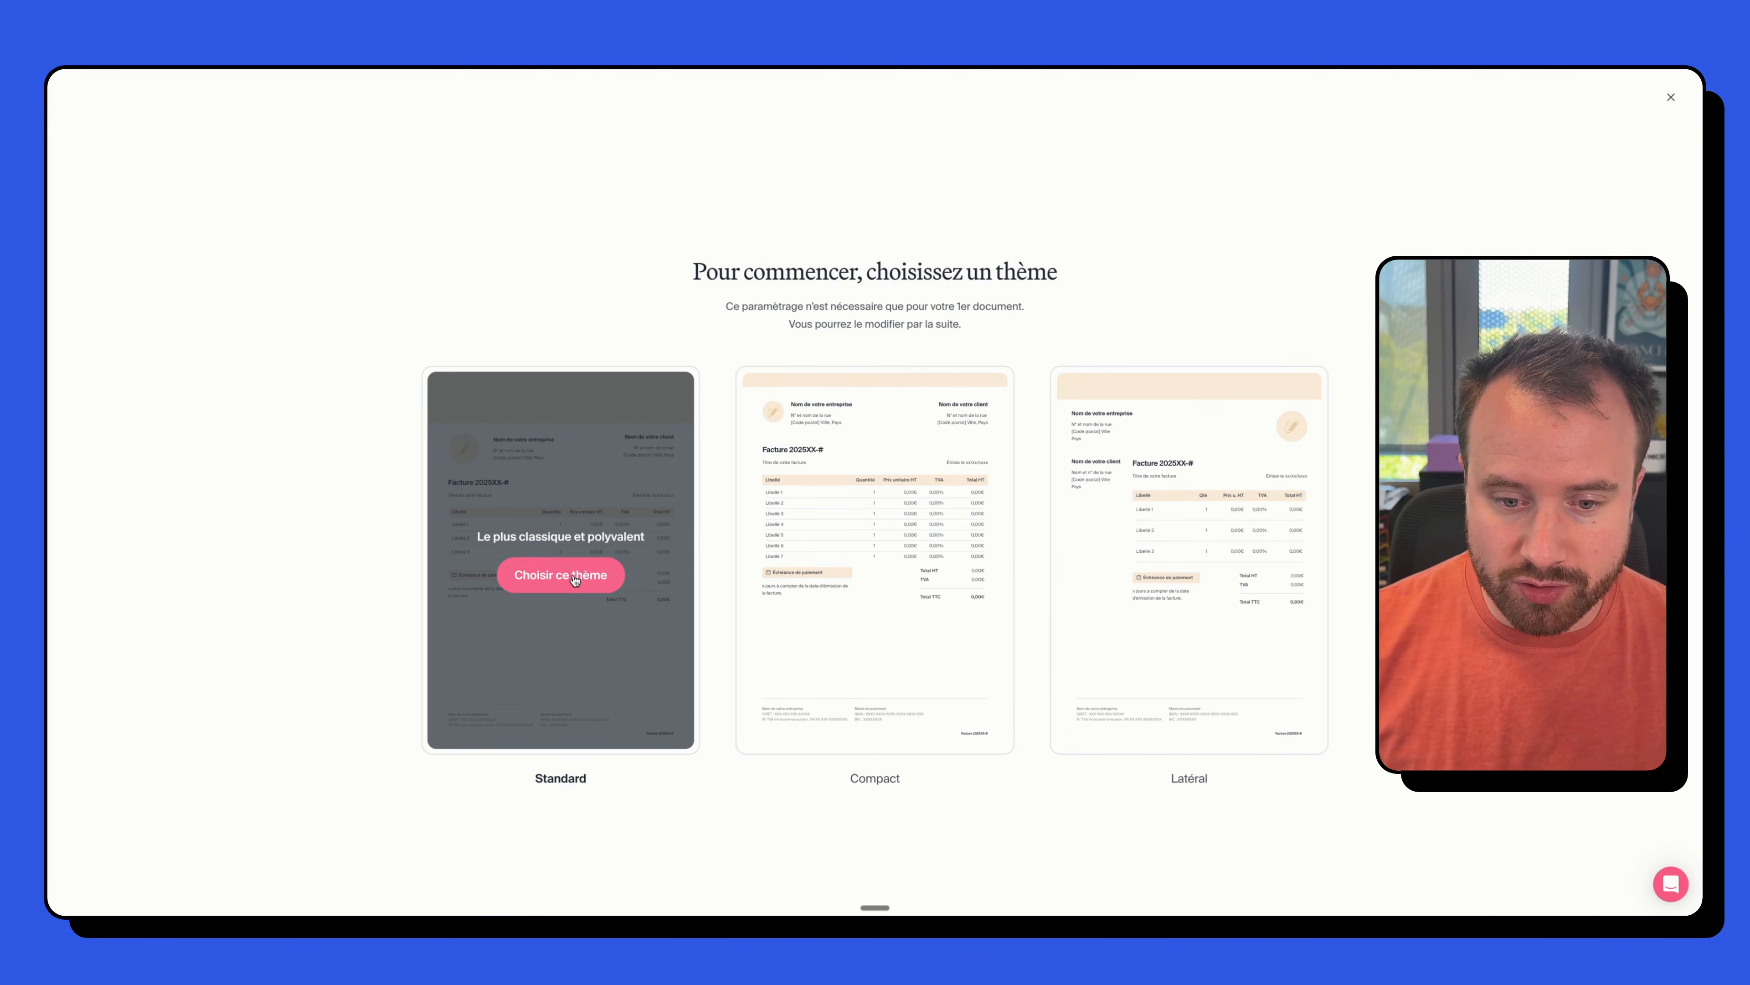
left_click(576, 577)
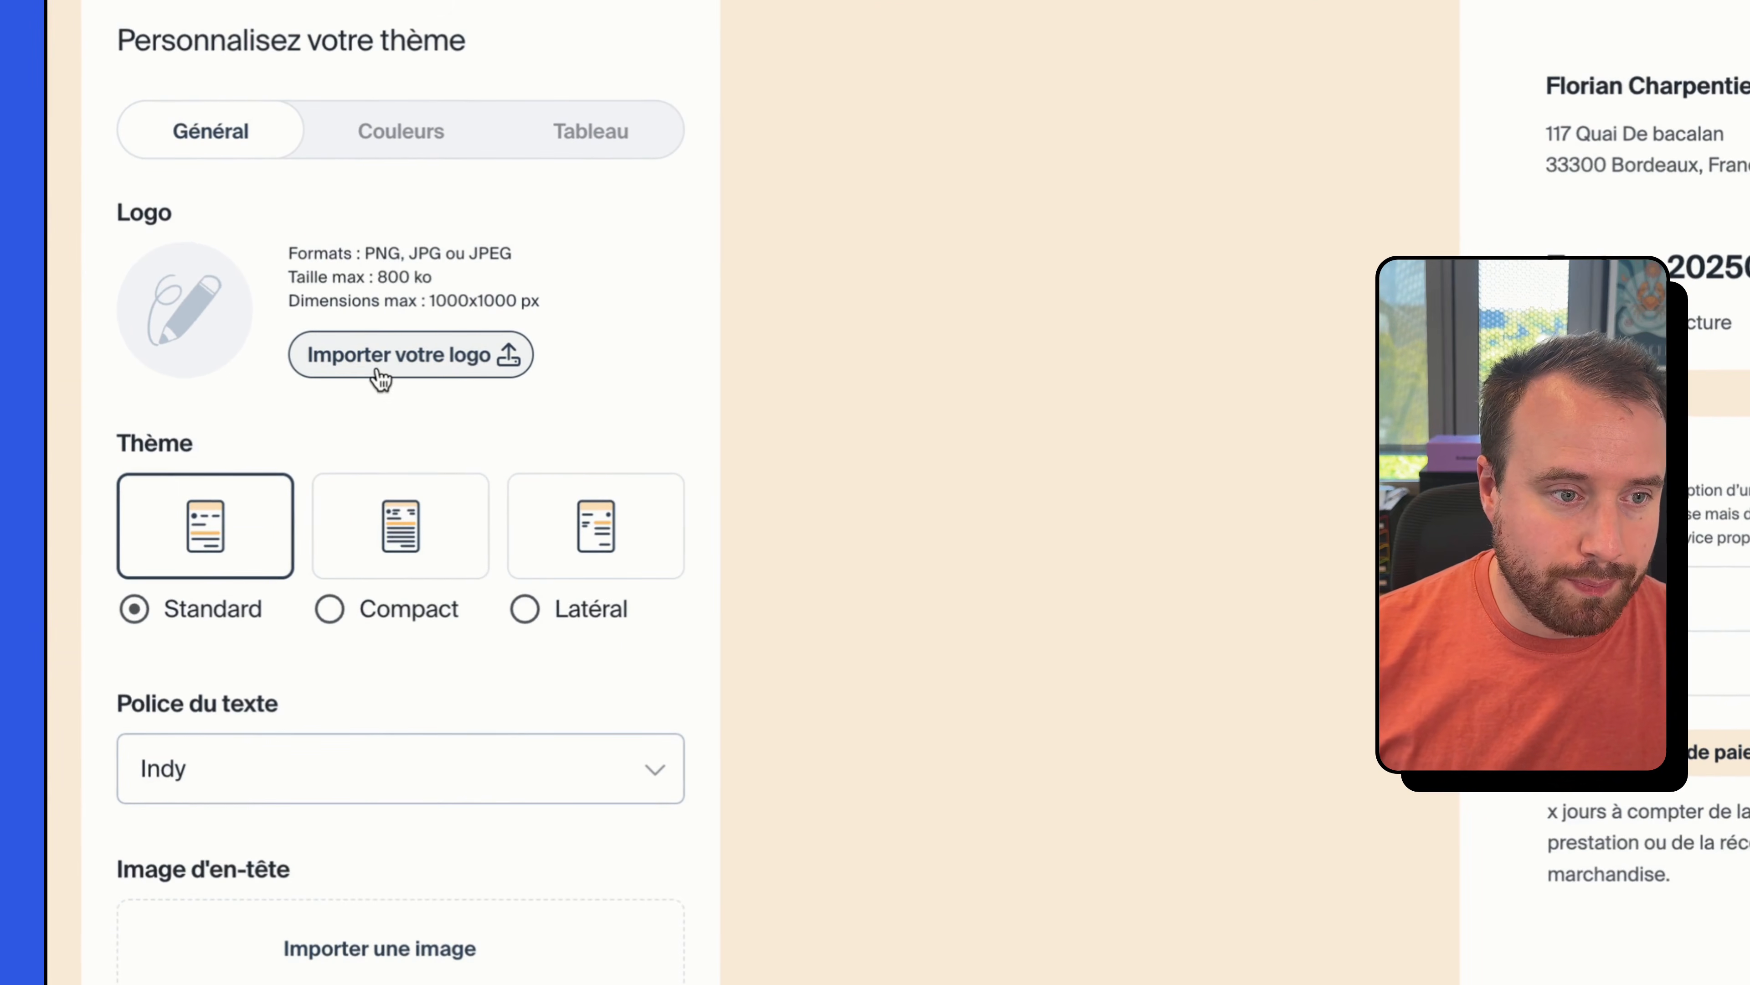
- Upload the La Micro by Flo logo, preview the Compact and Latéral layouts, and keep Standard
left_click(380, 378)
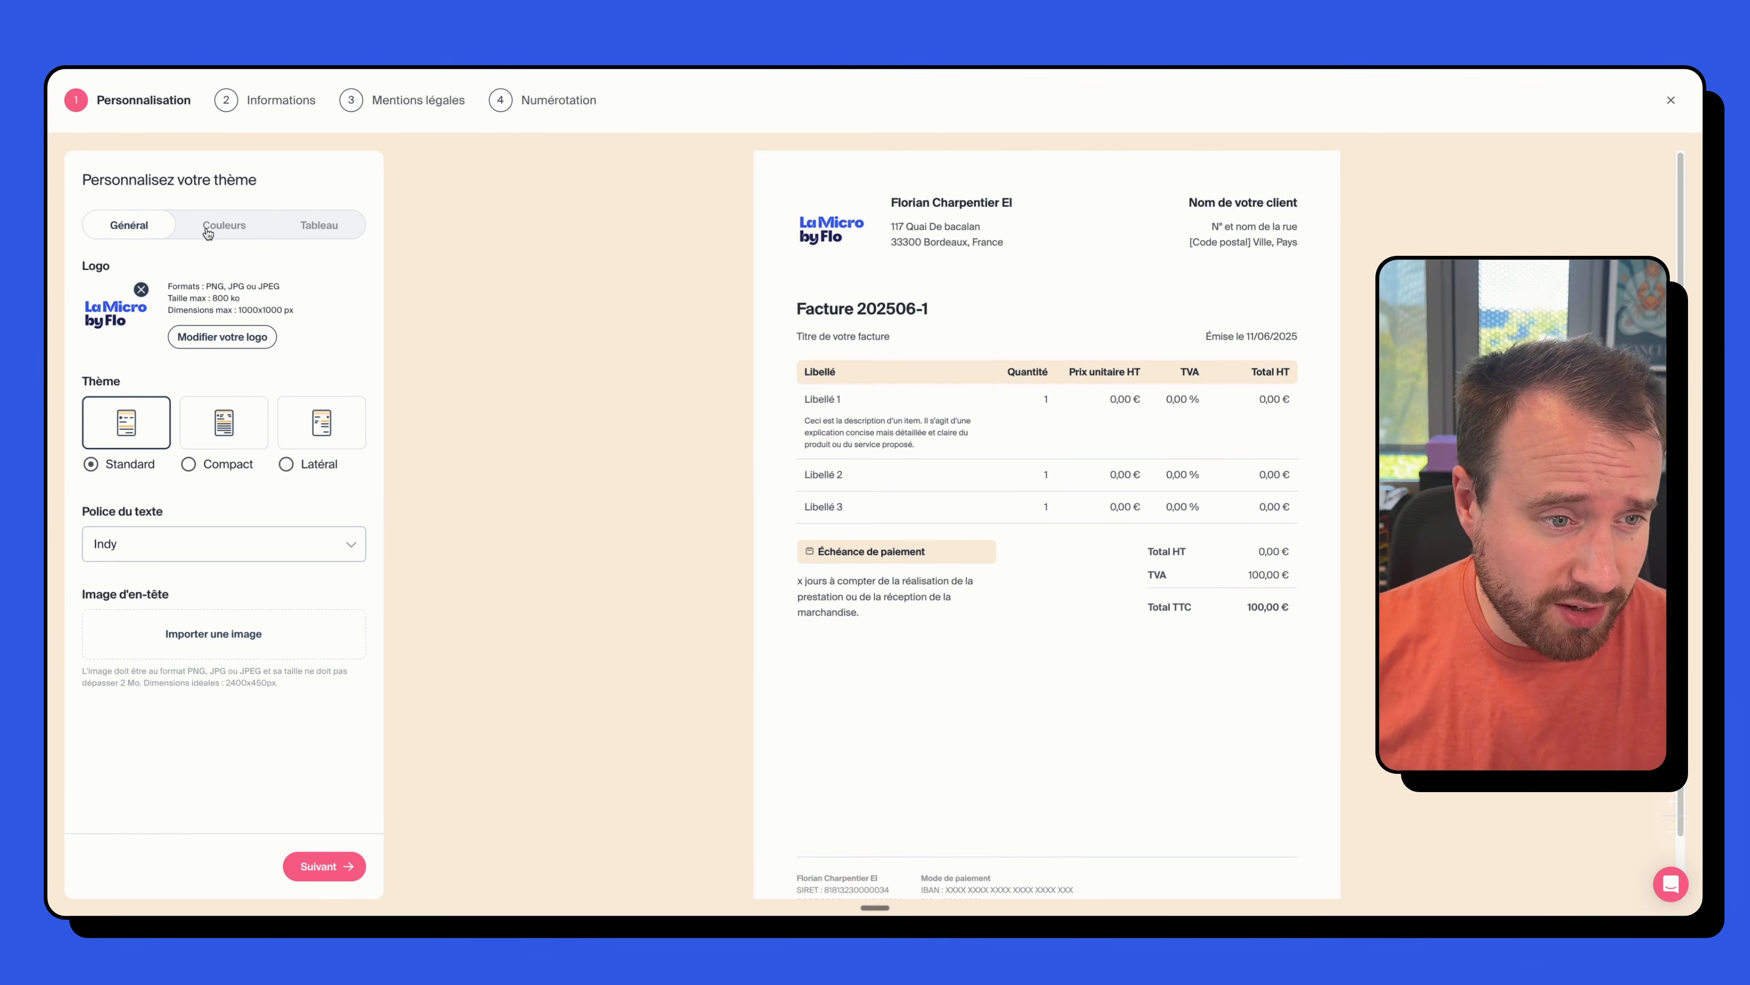
left_click(225, 433)
left_click(323, 439)
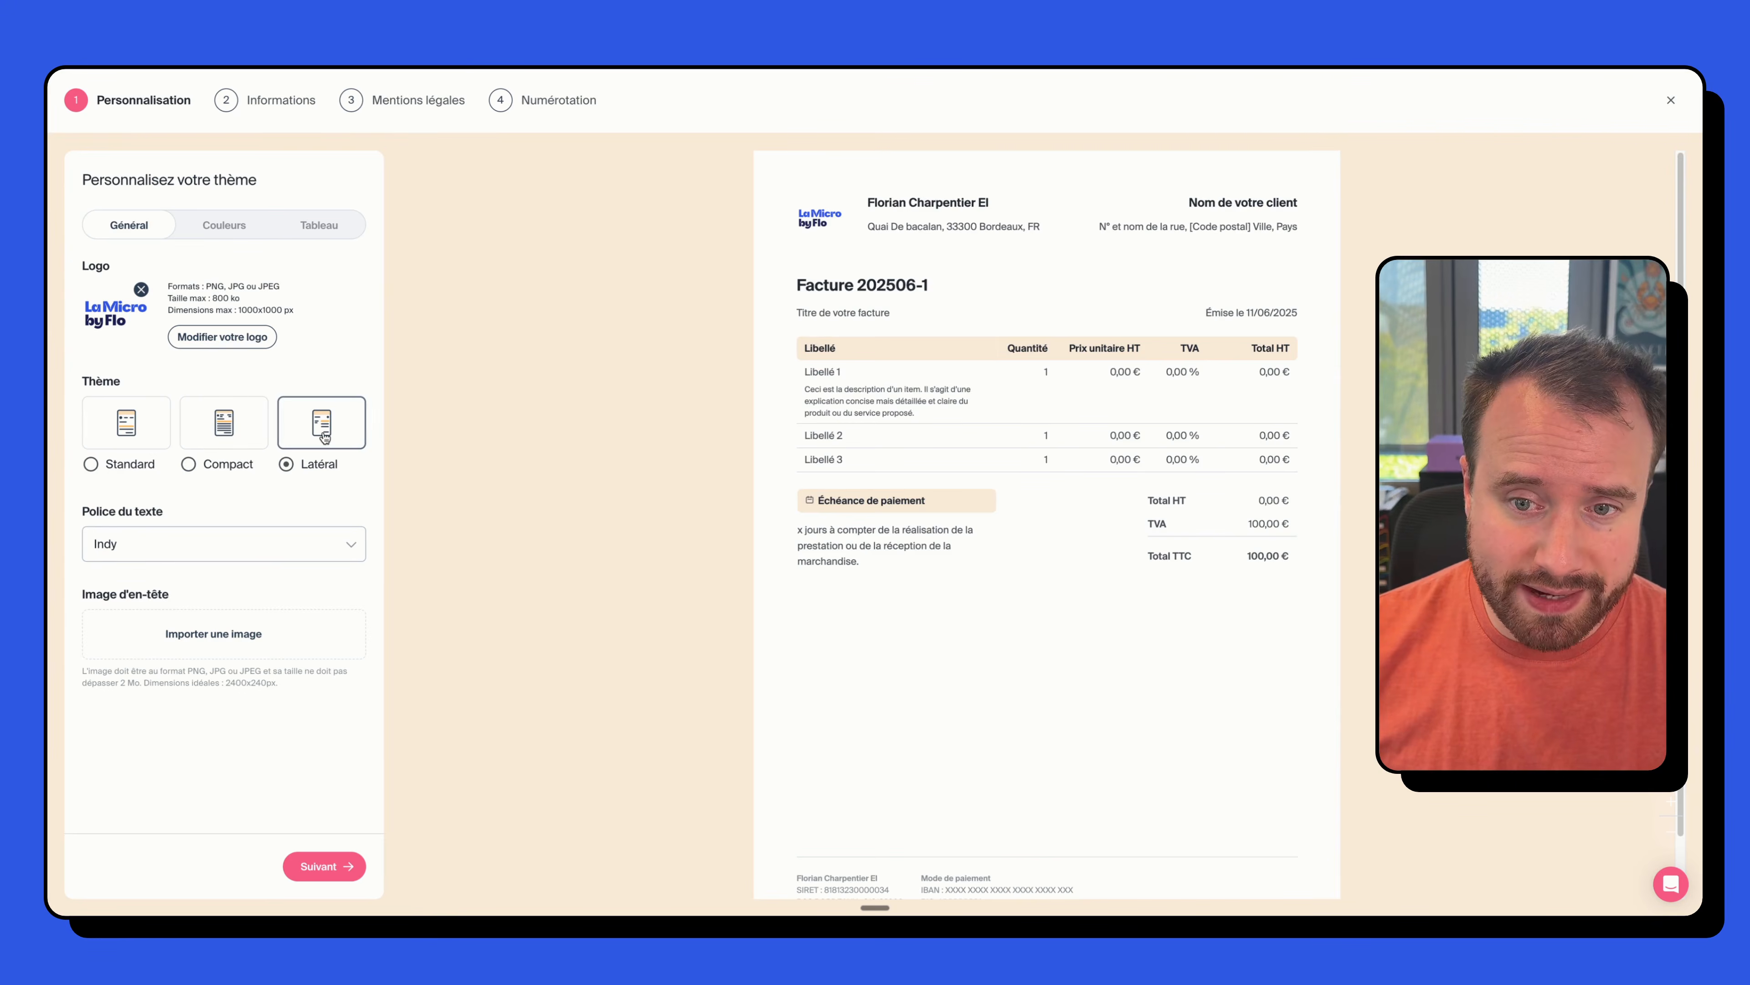
left_click(104, 428)
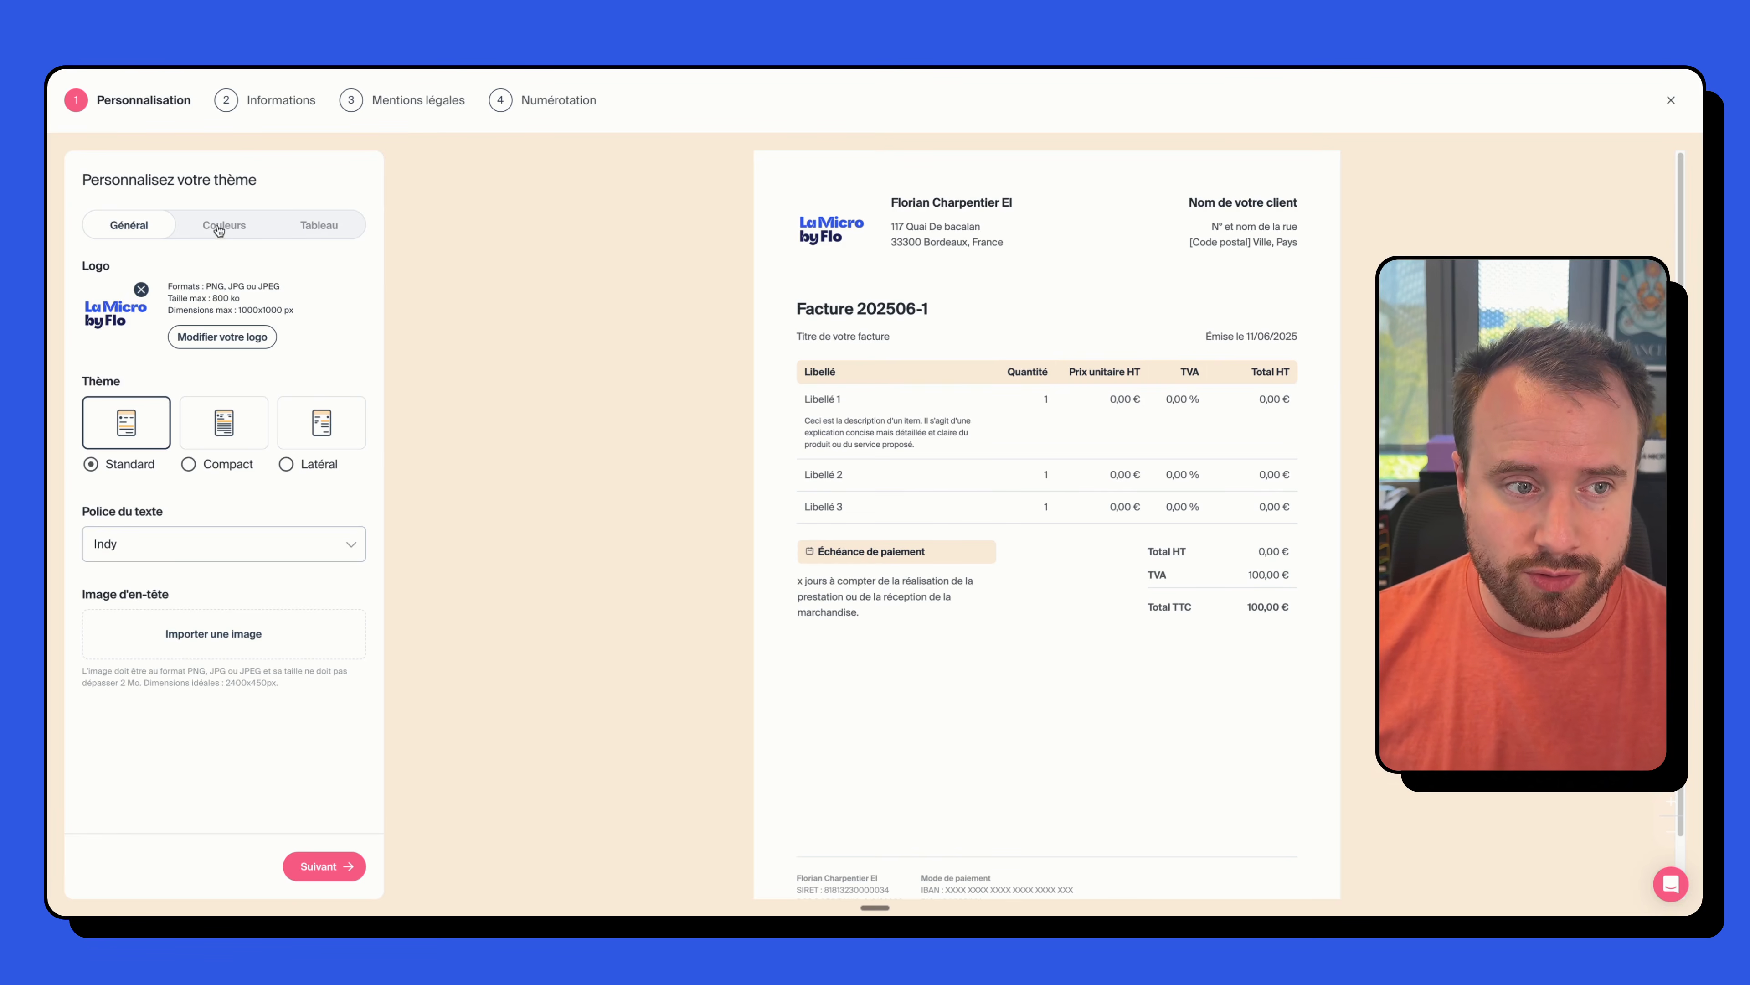
- Sample the logo's blue as main colour and apply it to the invoice number and total
left_click(241, 224)
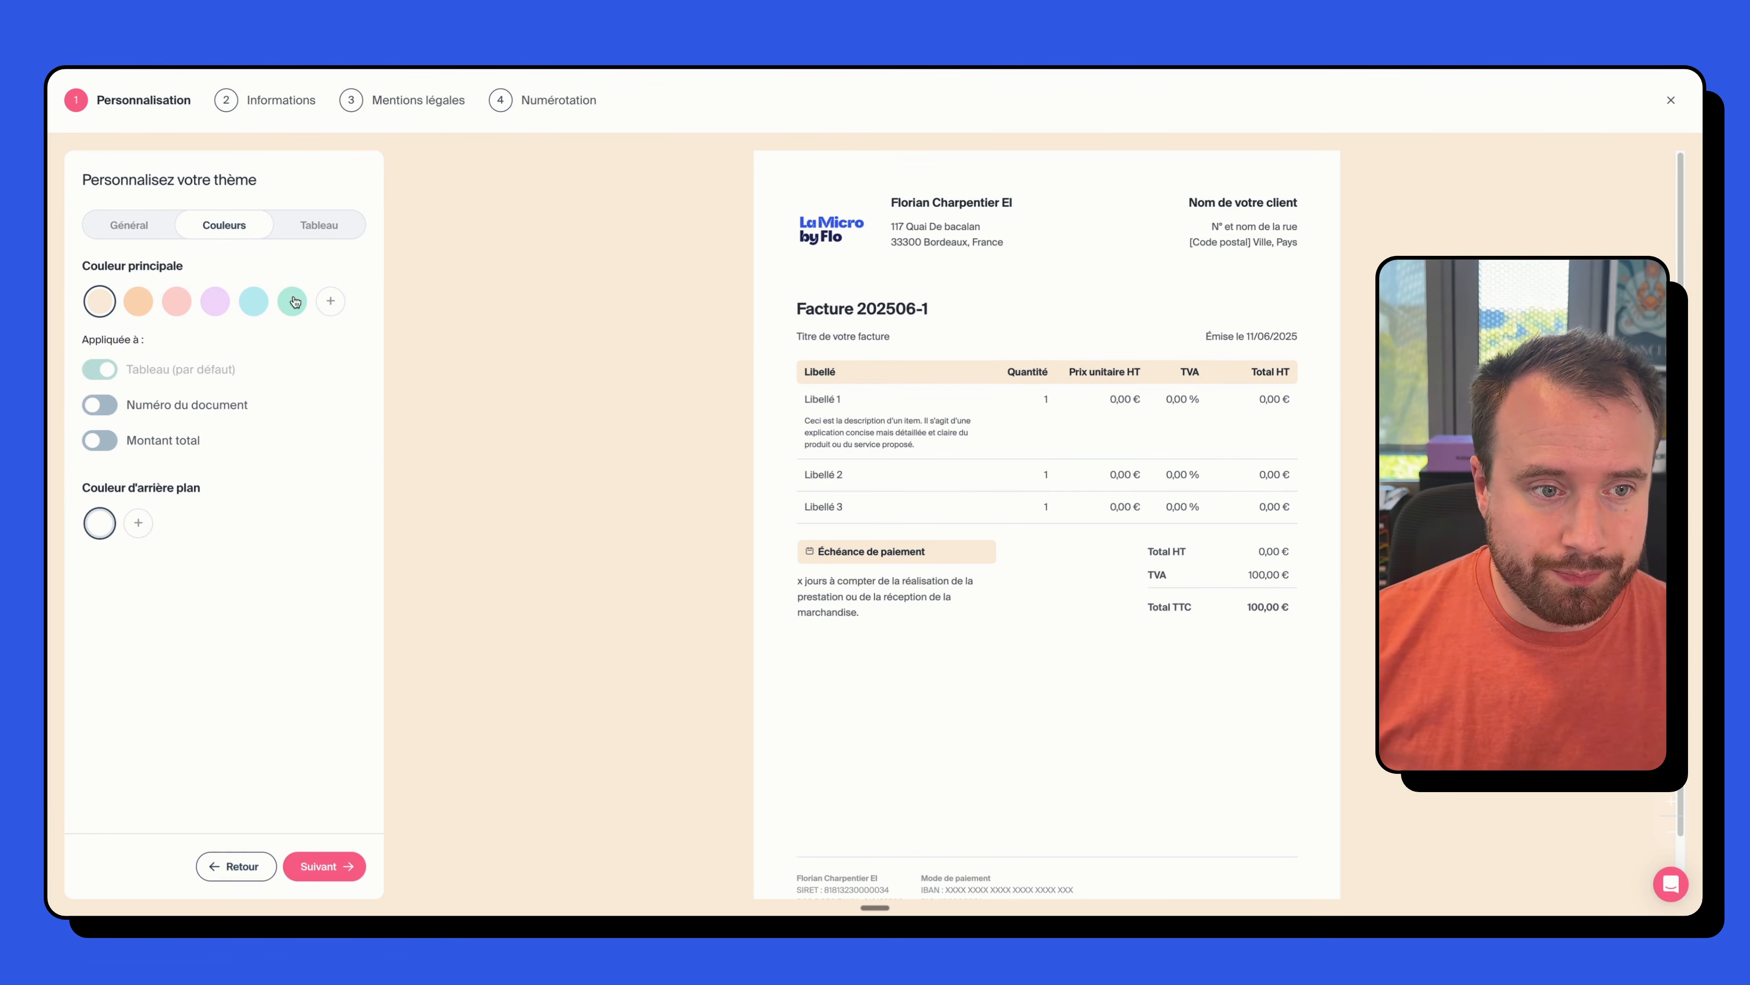
left_click(333, 304)
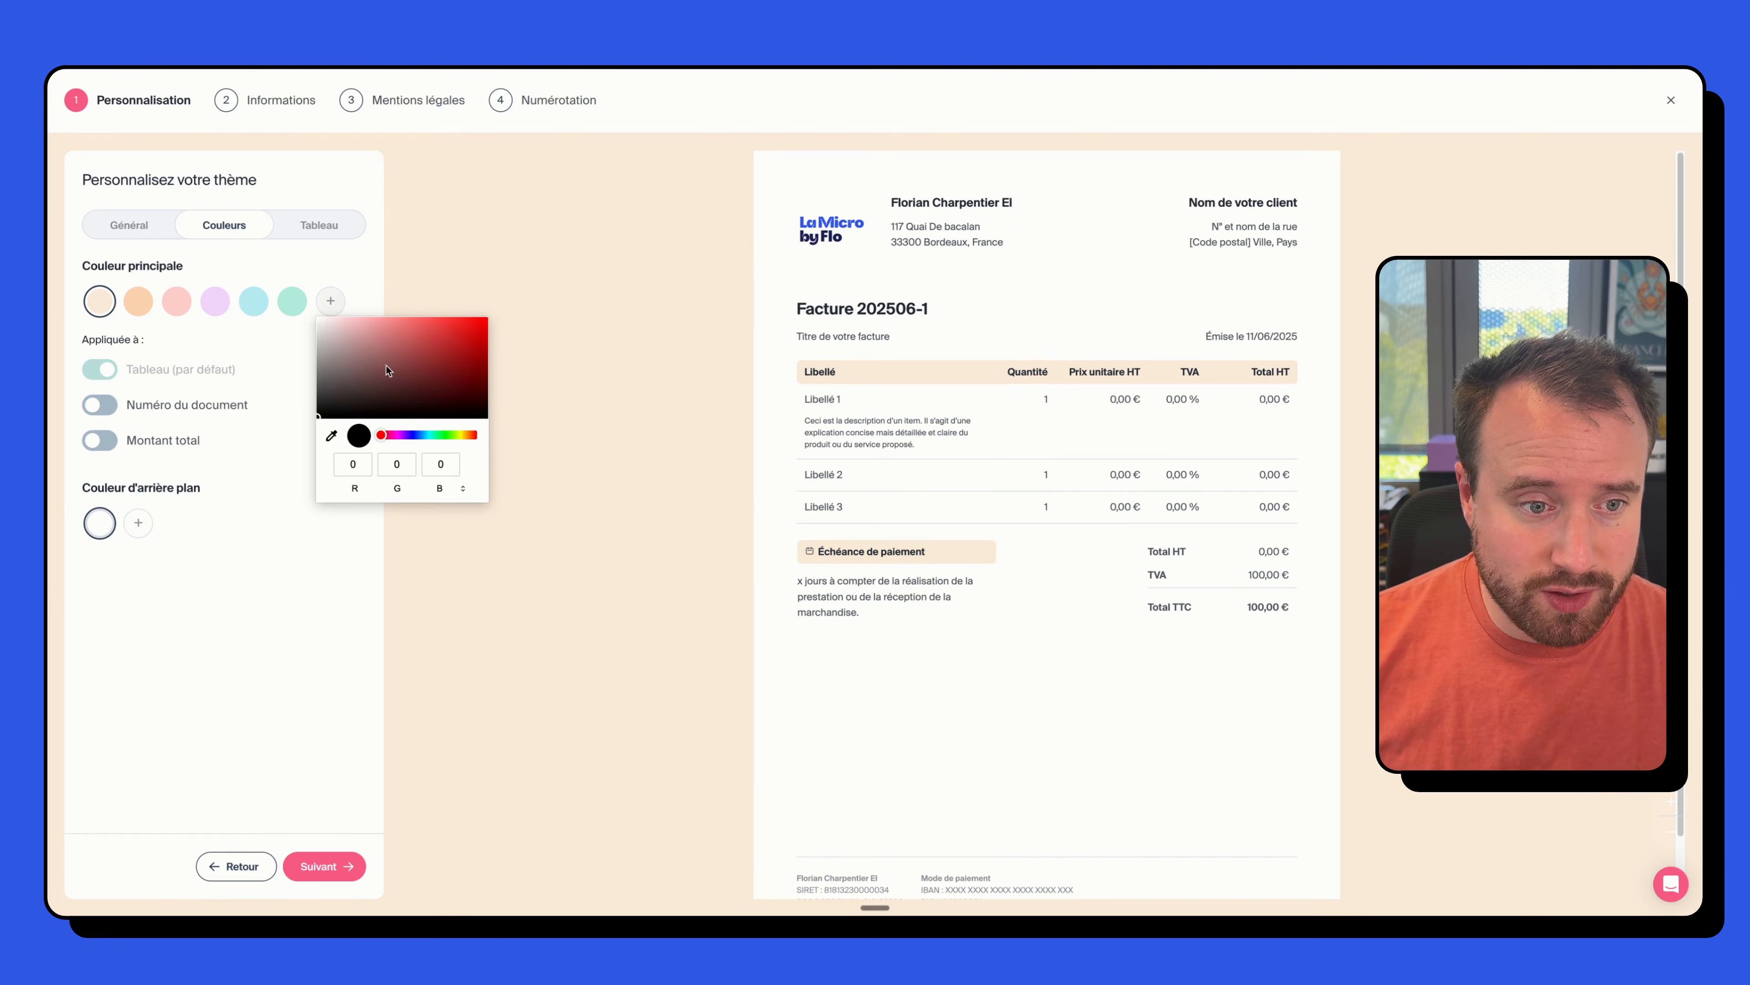
left_click(331, 436)
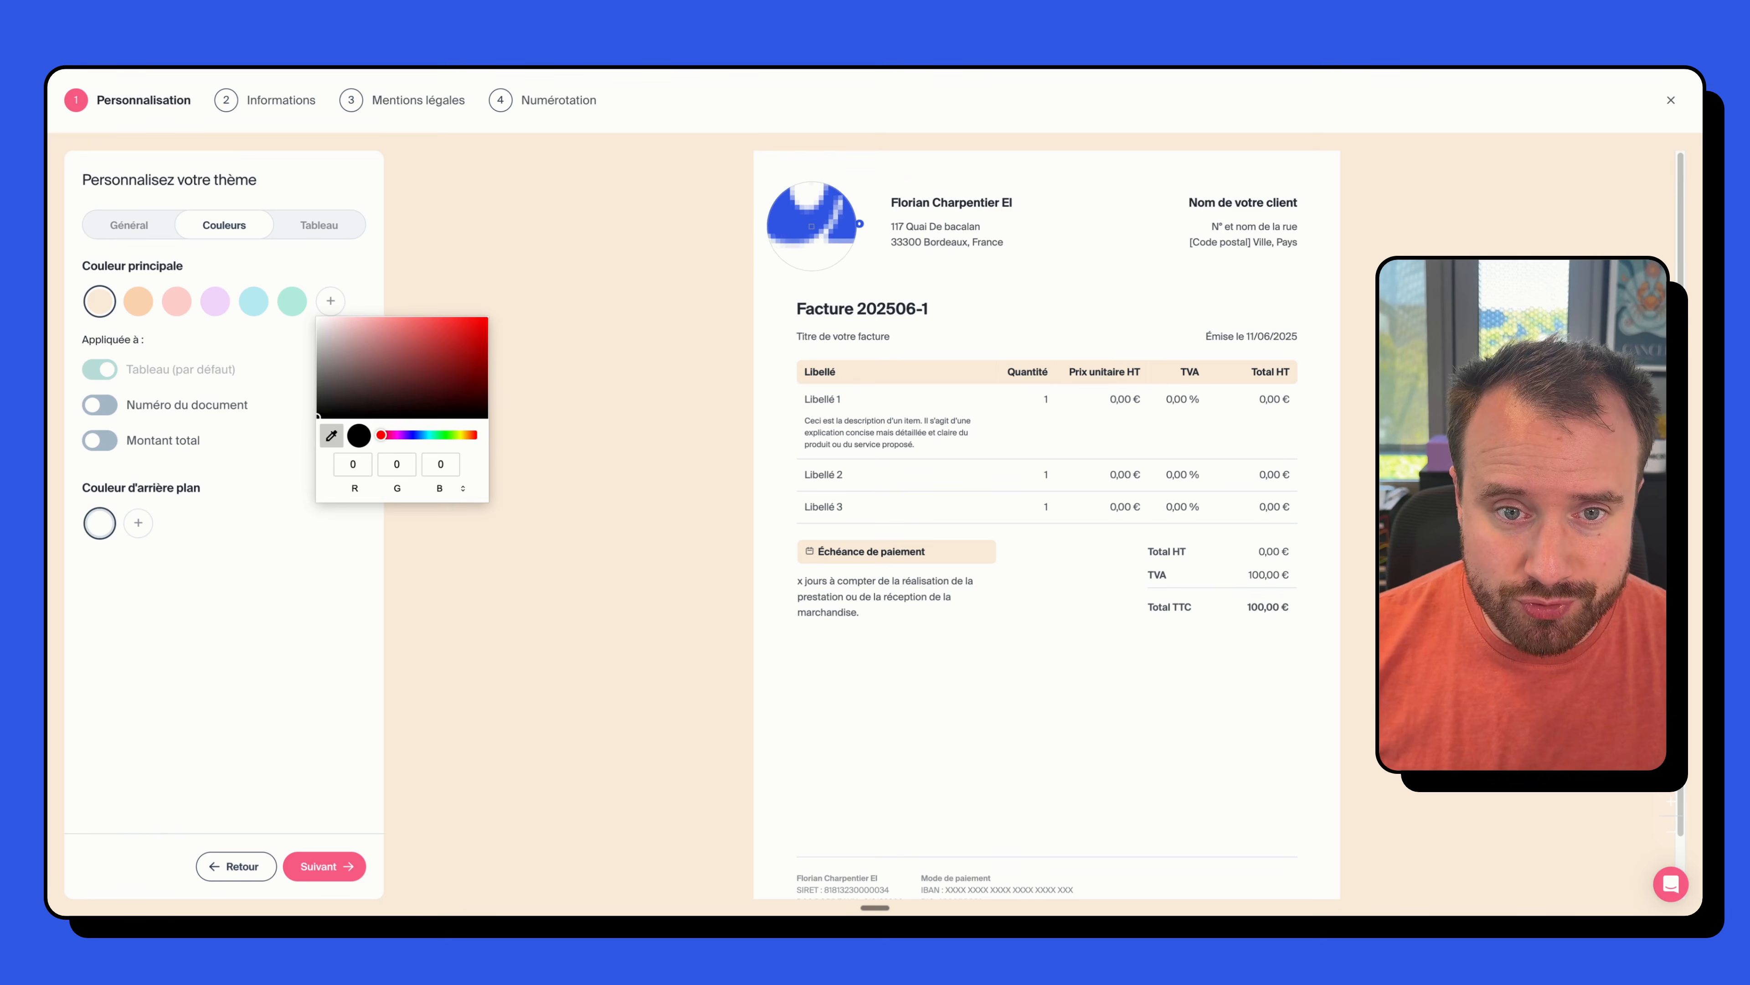
left_click(811, 226)
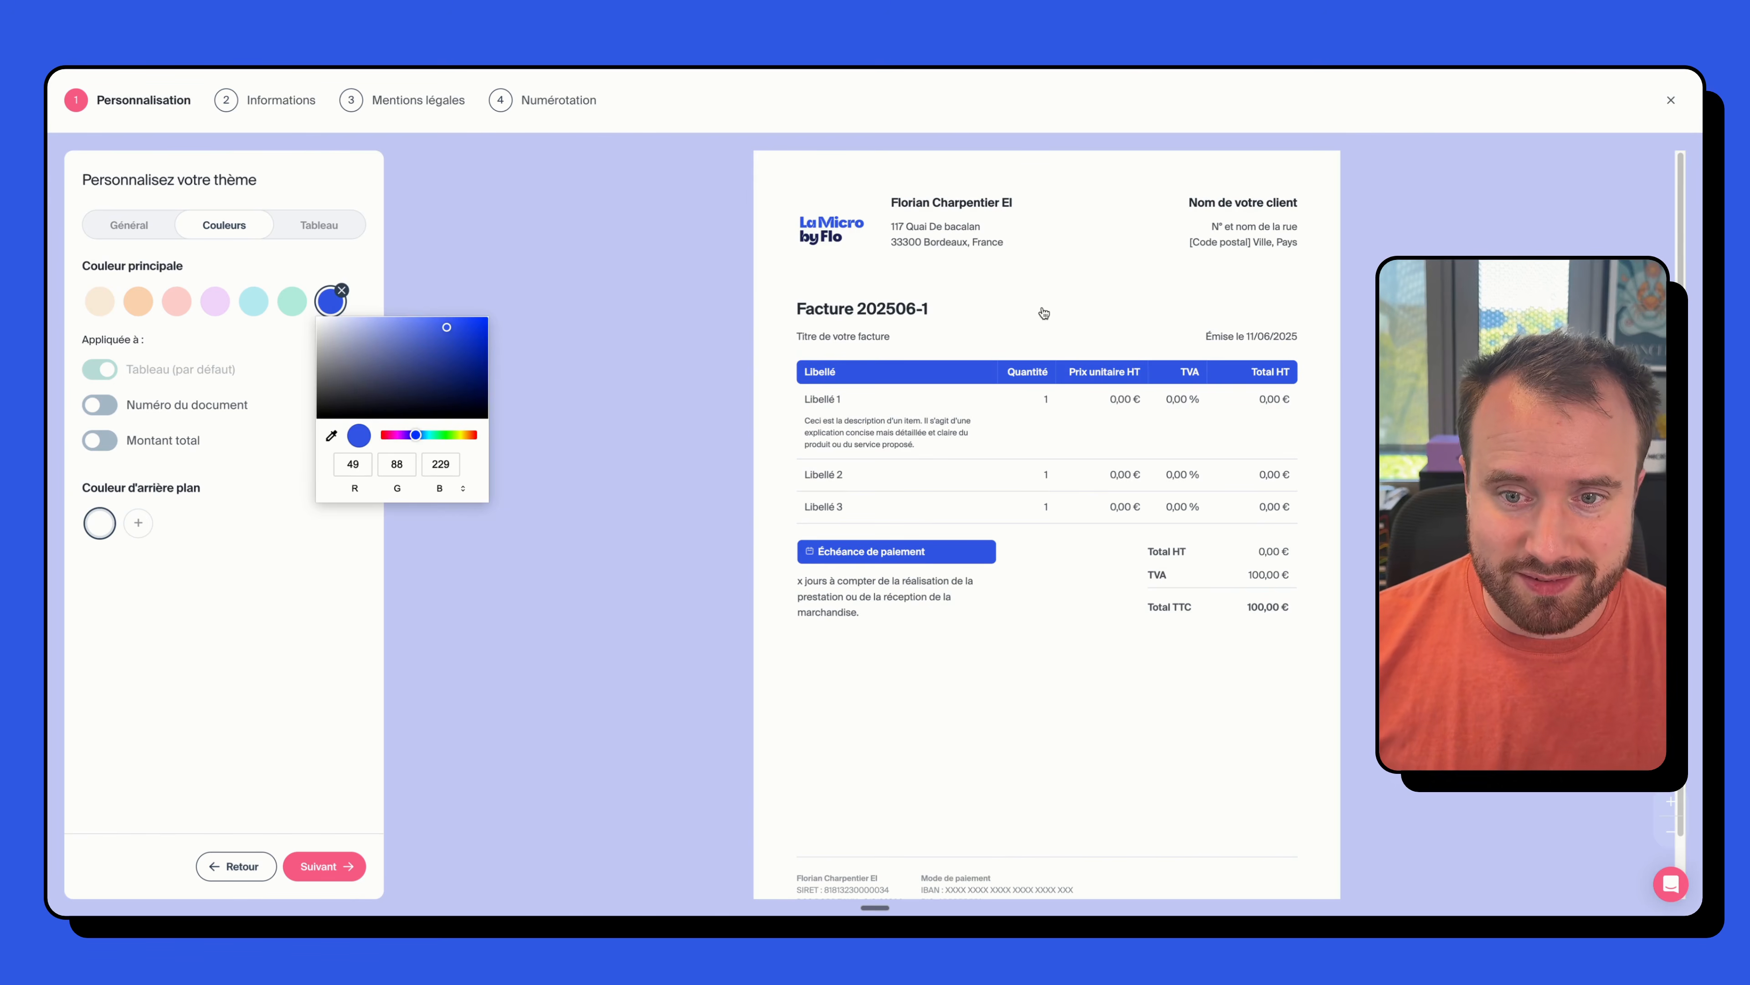
left_click(1044, 313)
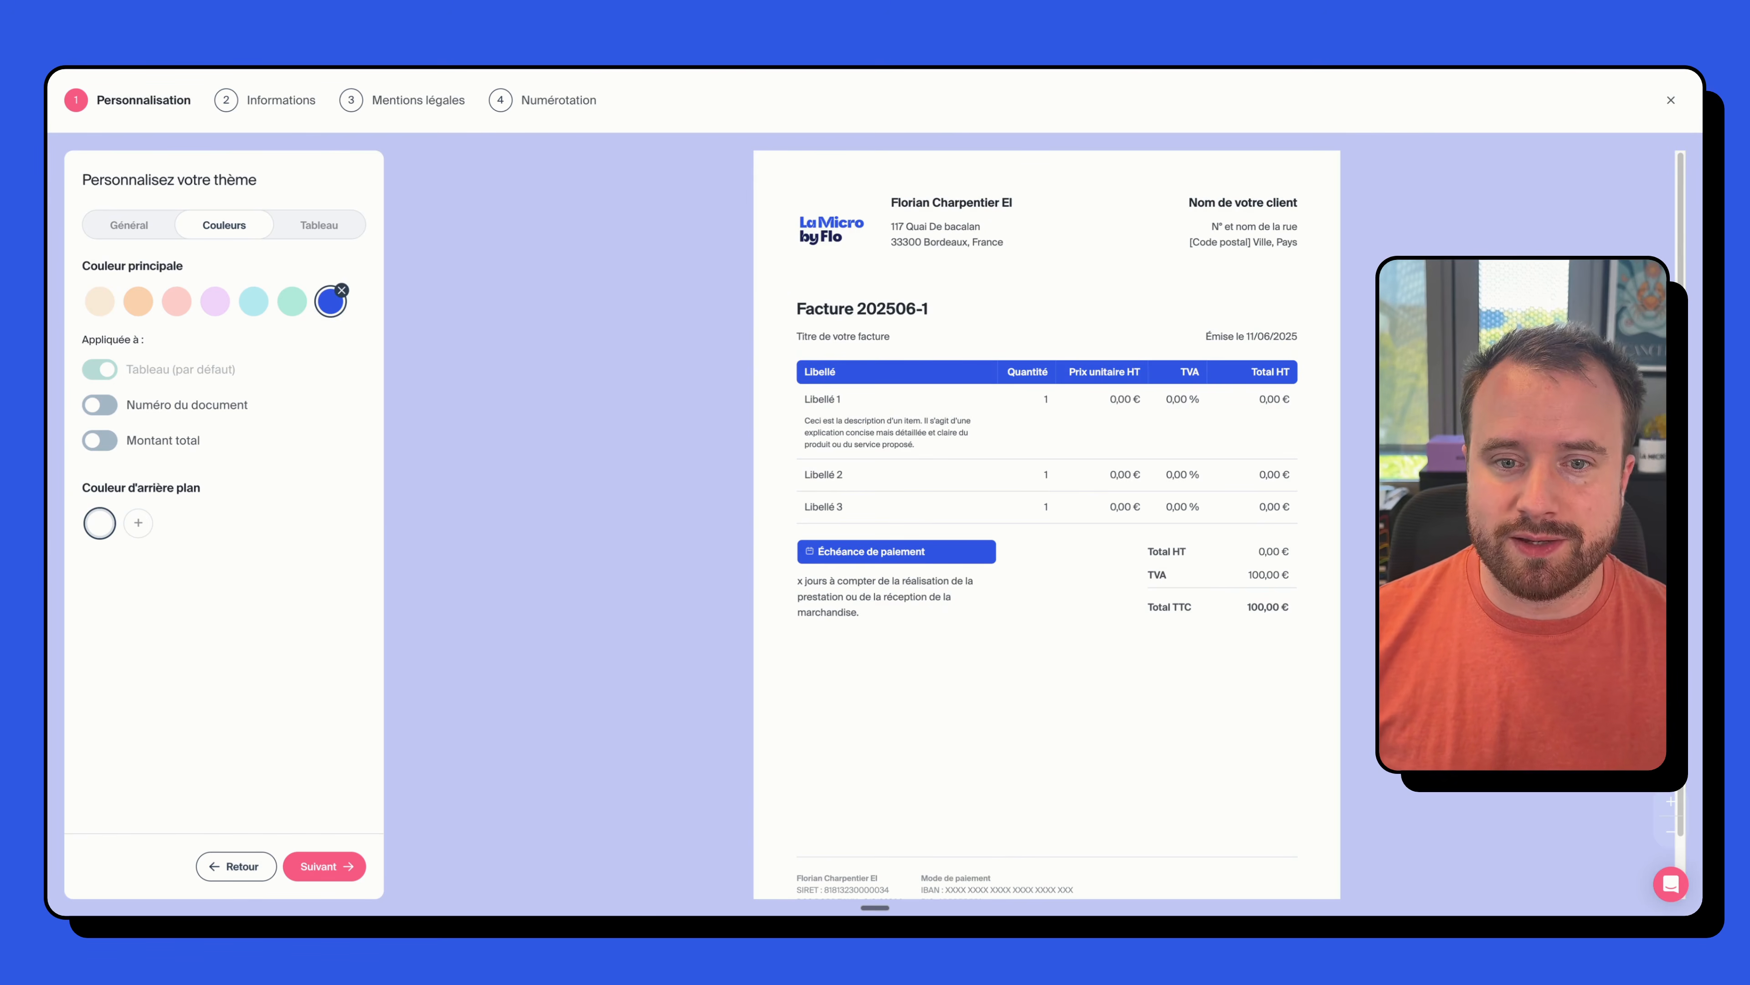
left_click(97, 405)
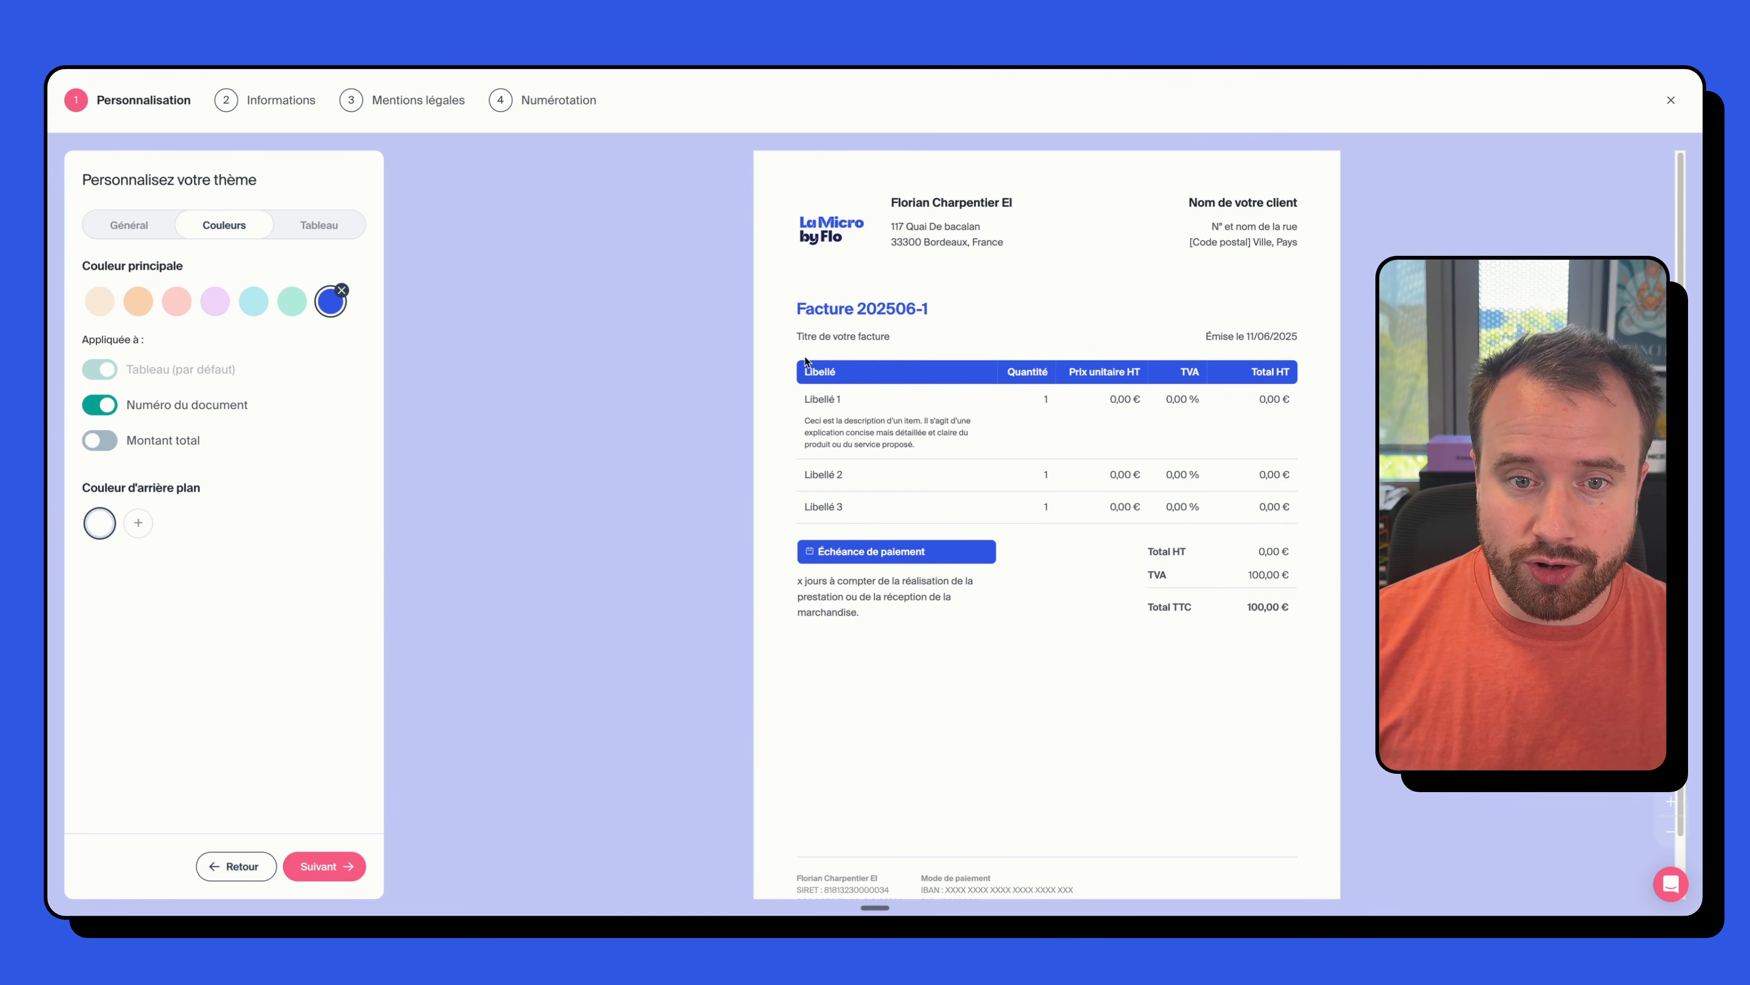
left_click(118, 445)
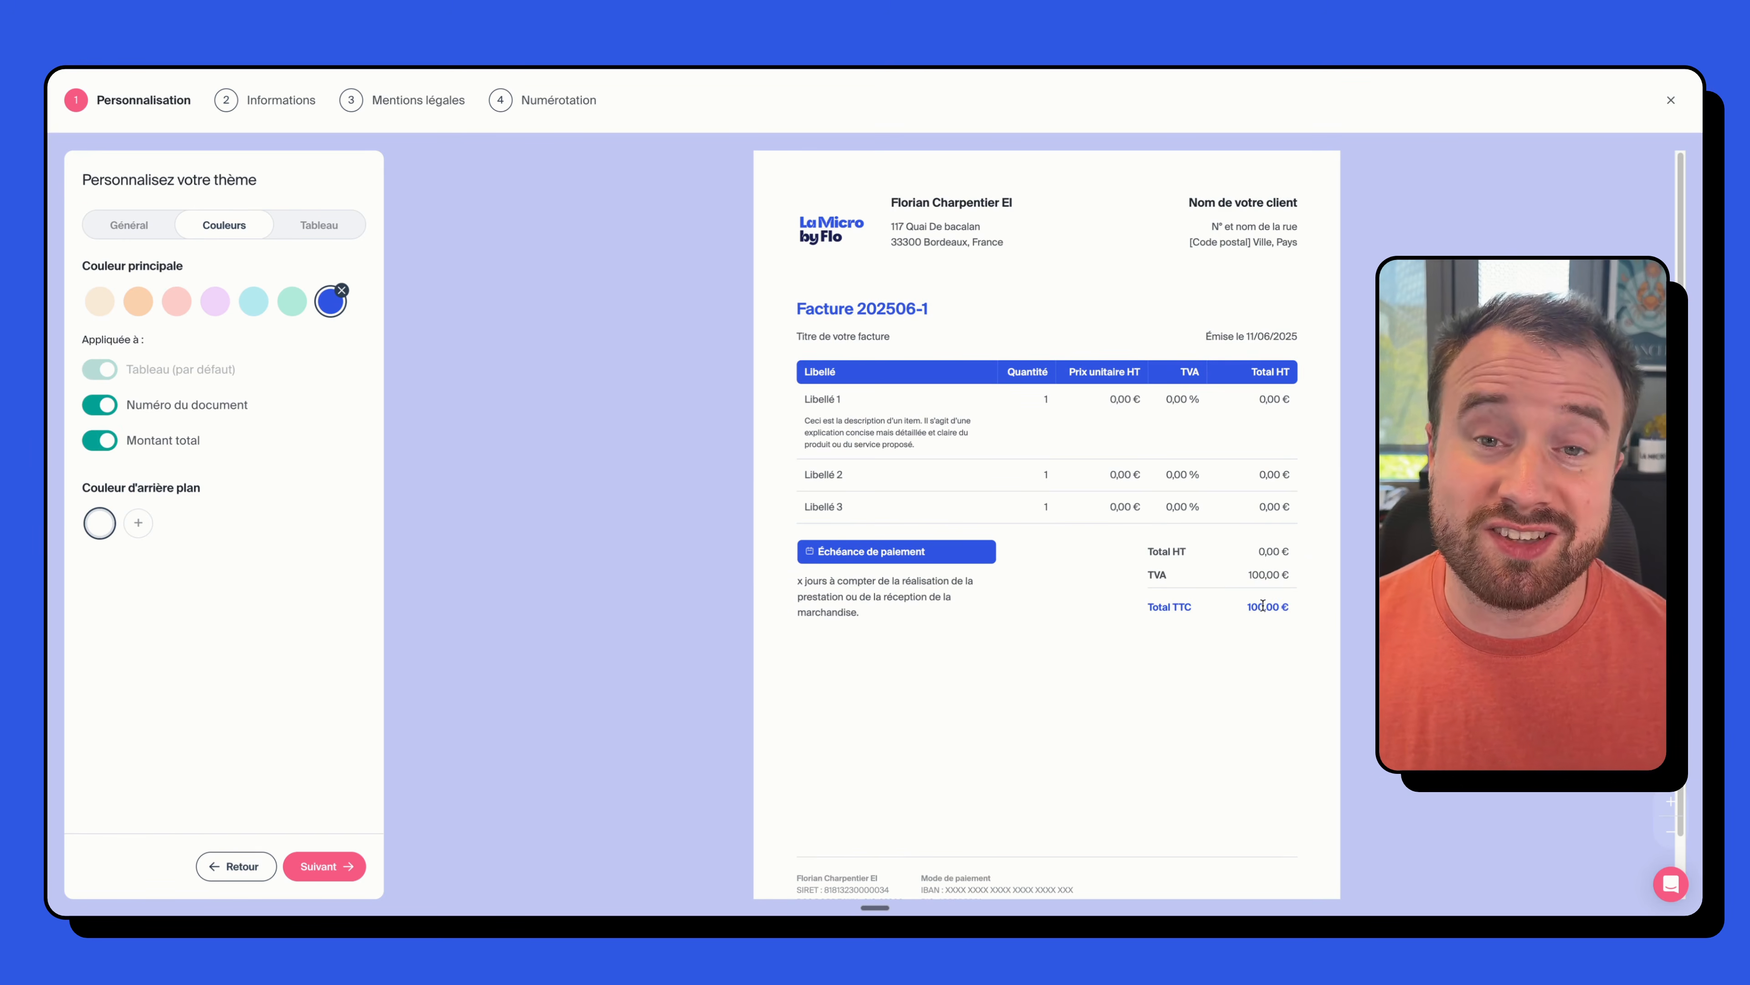
- Try a red invoice background, then remove it to keep the background white
left_click(138, 527)
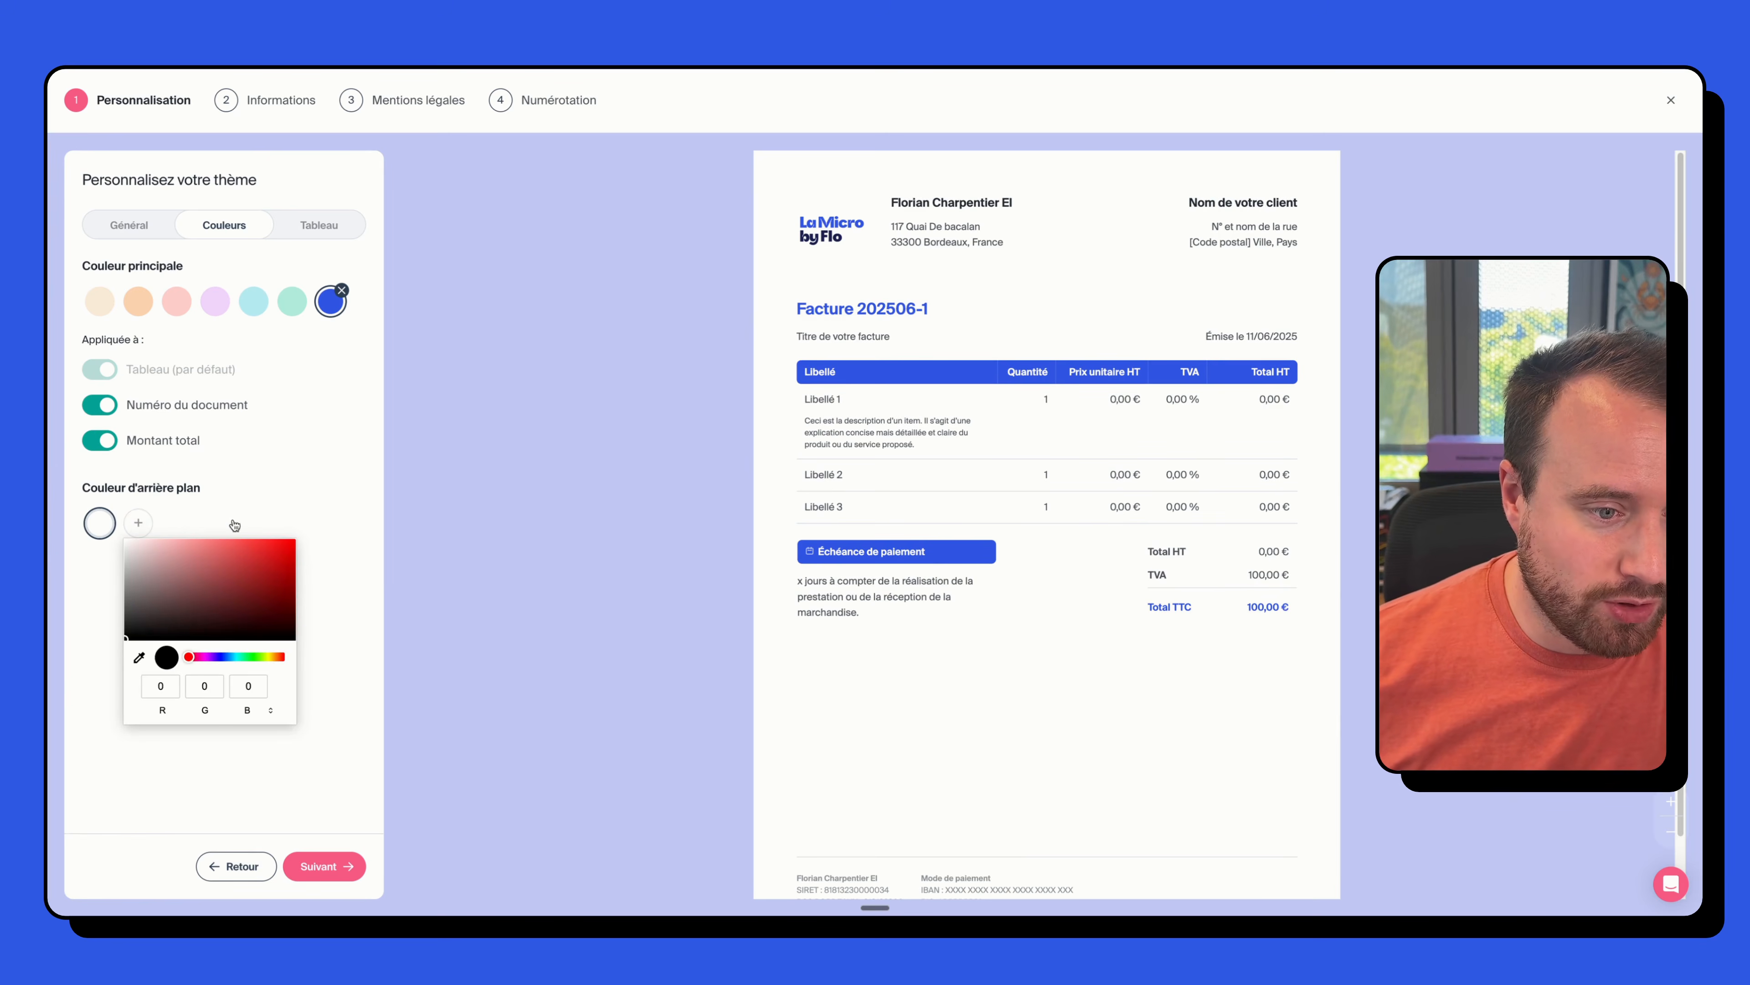
left_click_drag(215, 577, 327, 546)
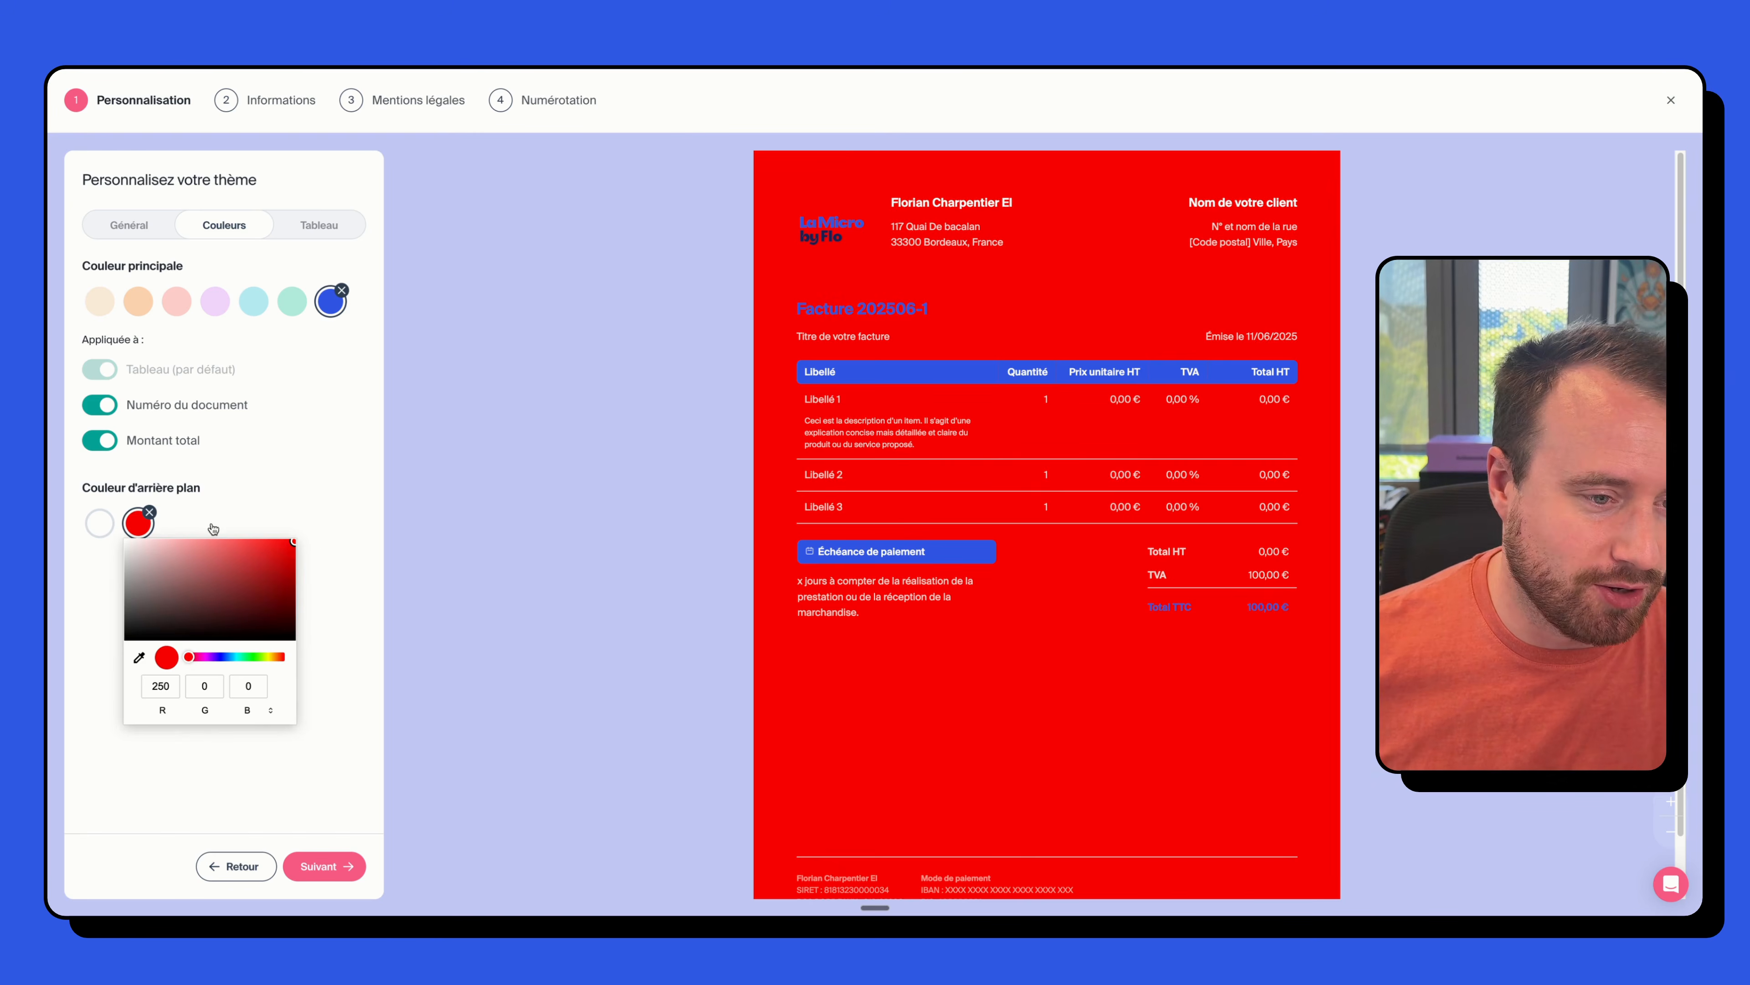
left_click(149, 513)
left_click(150, 512)
left_click(137, 525)
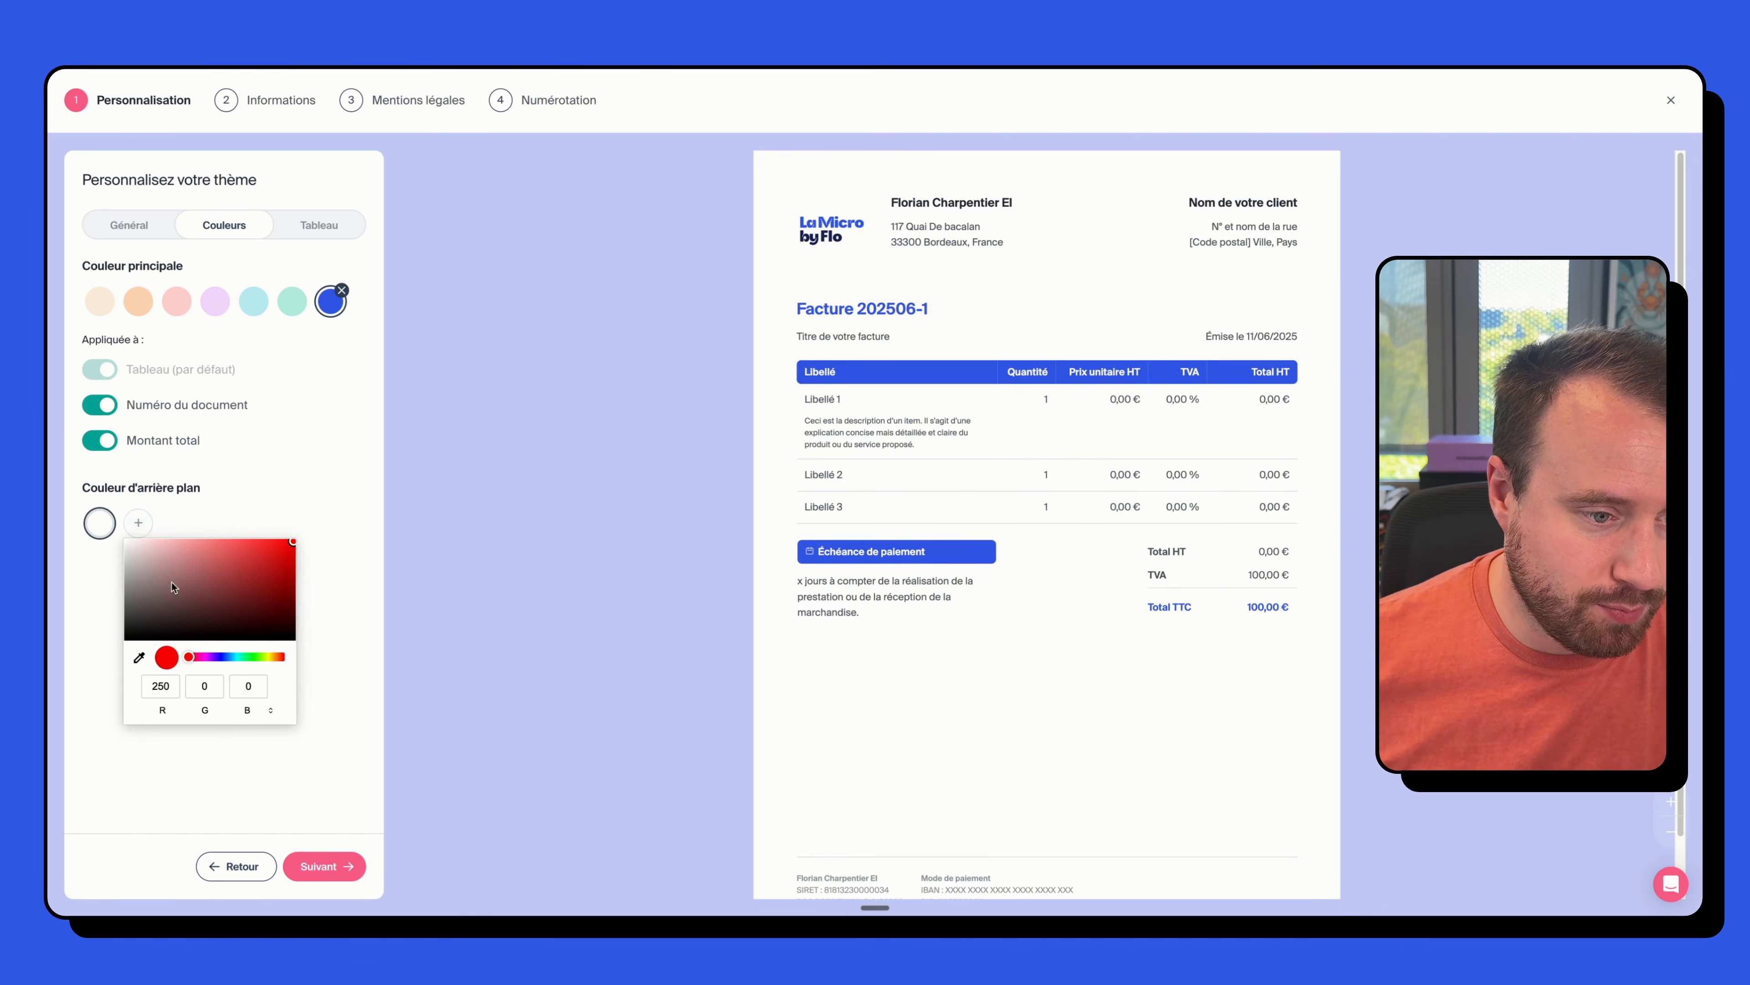
left_click(114, 537)
left_click(149, 512)
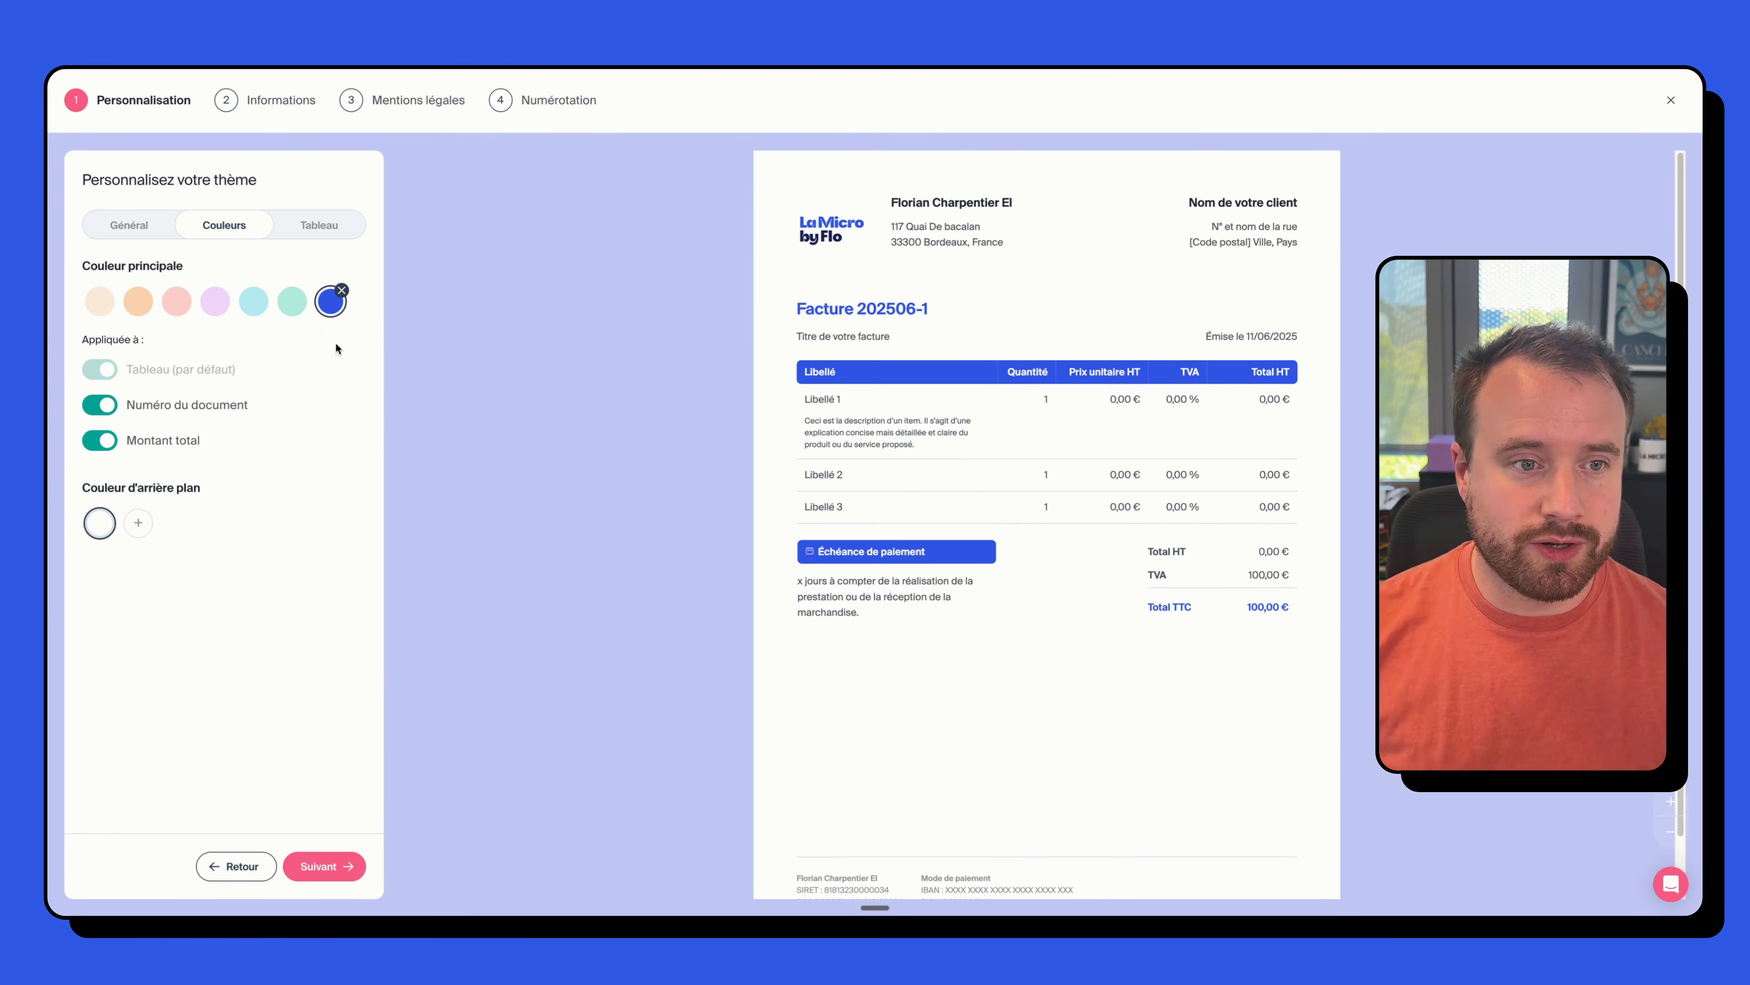
left_click(319, 237)
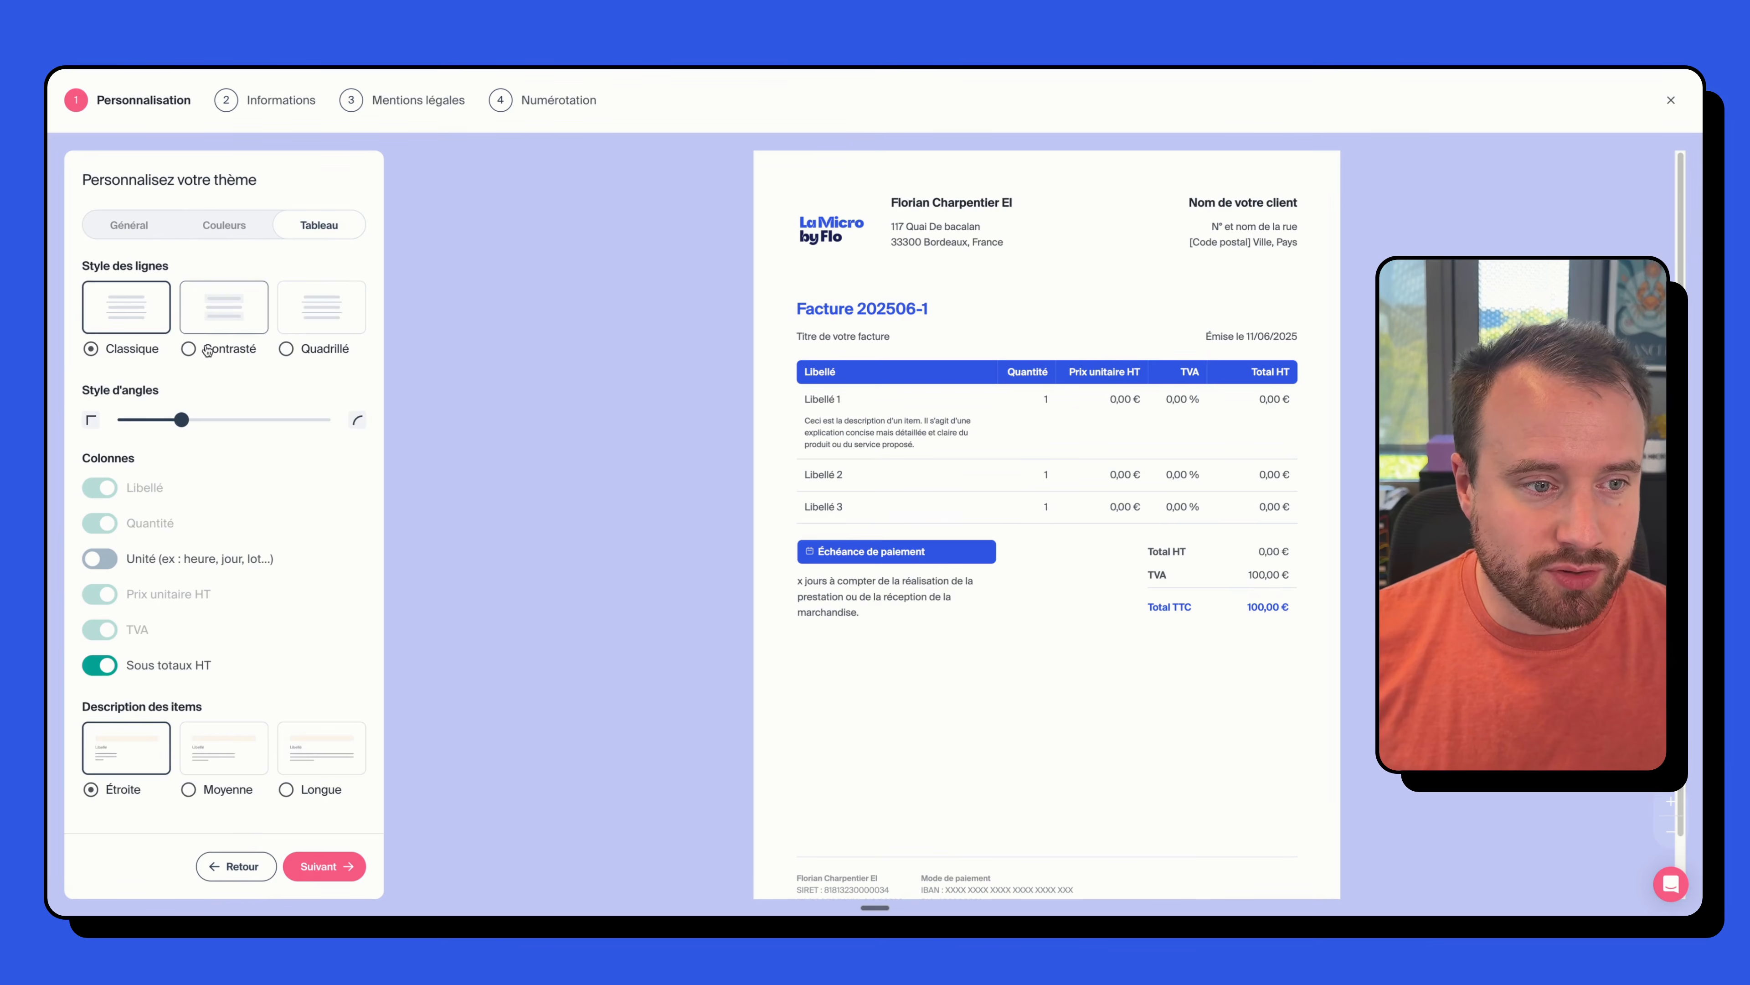
- Give the table the Contrasté line style and more rounded corners
left_click(221, 328)
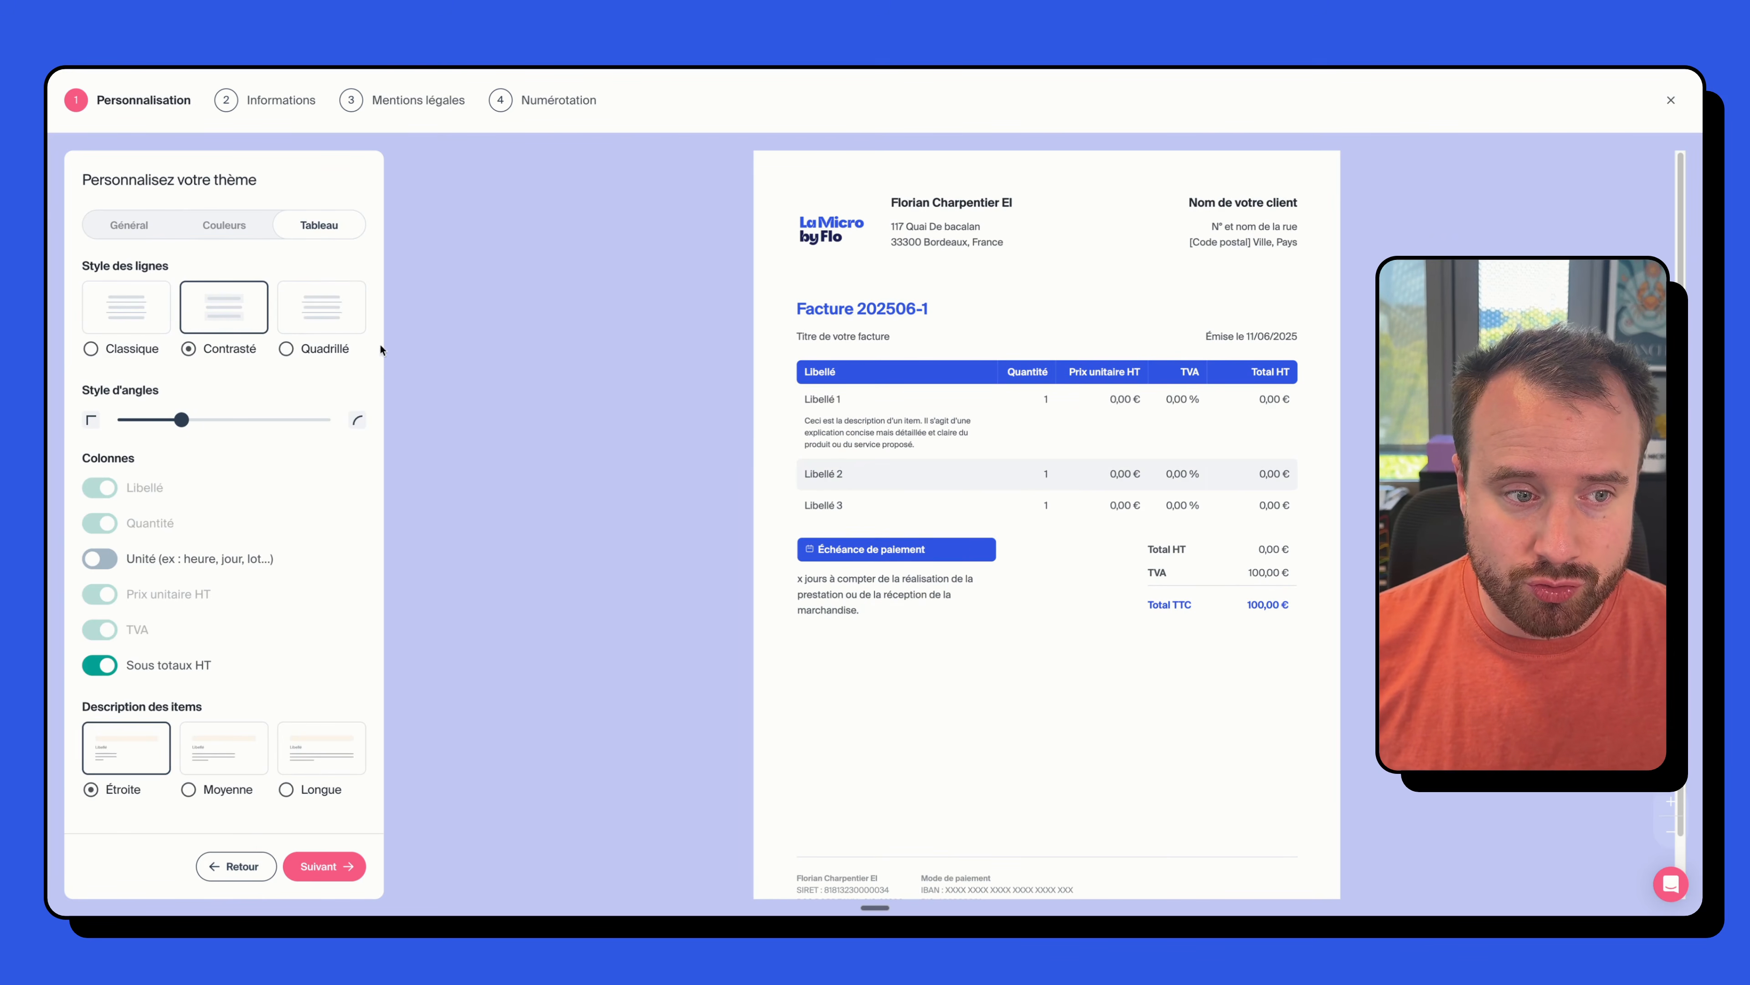
left_click(321, 321)
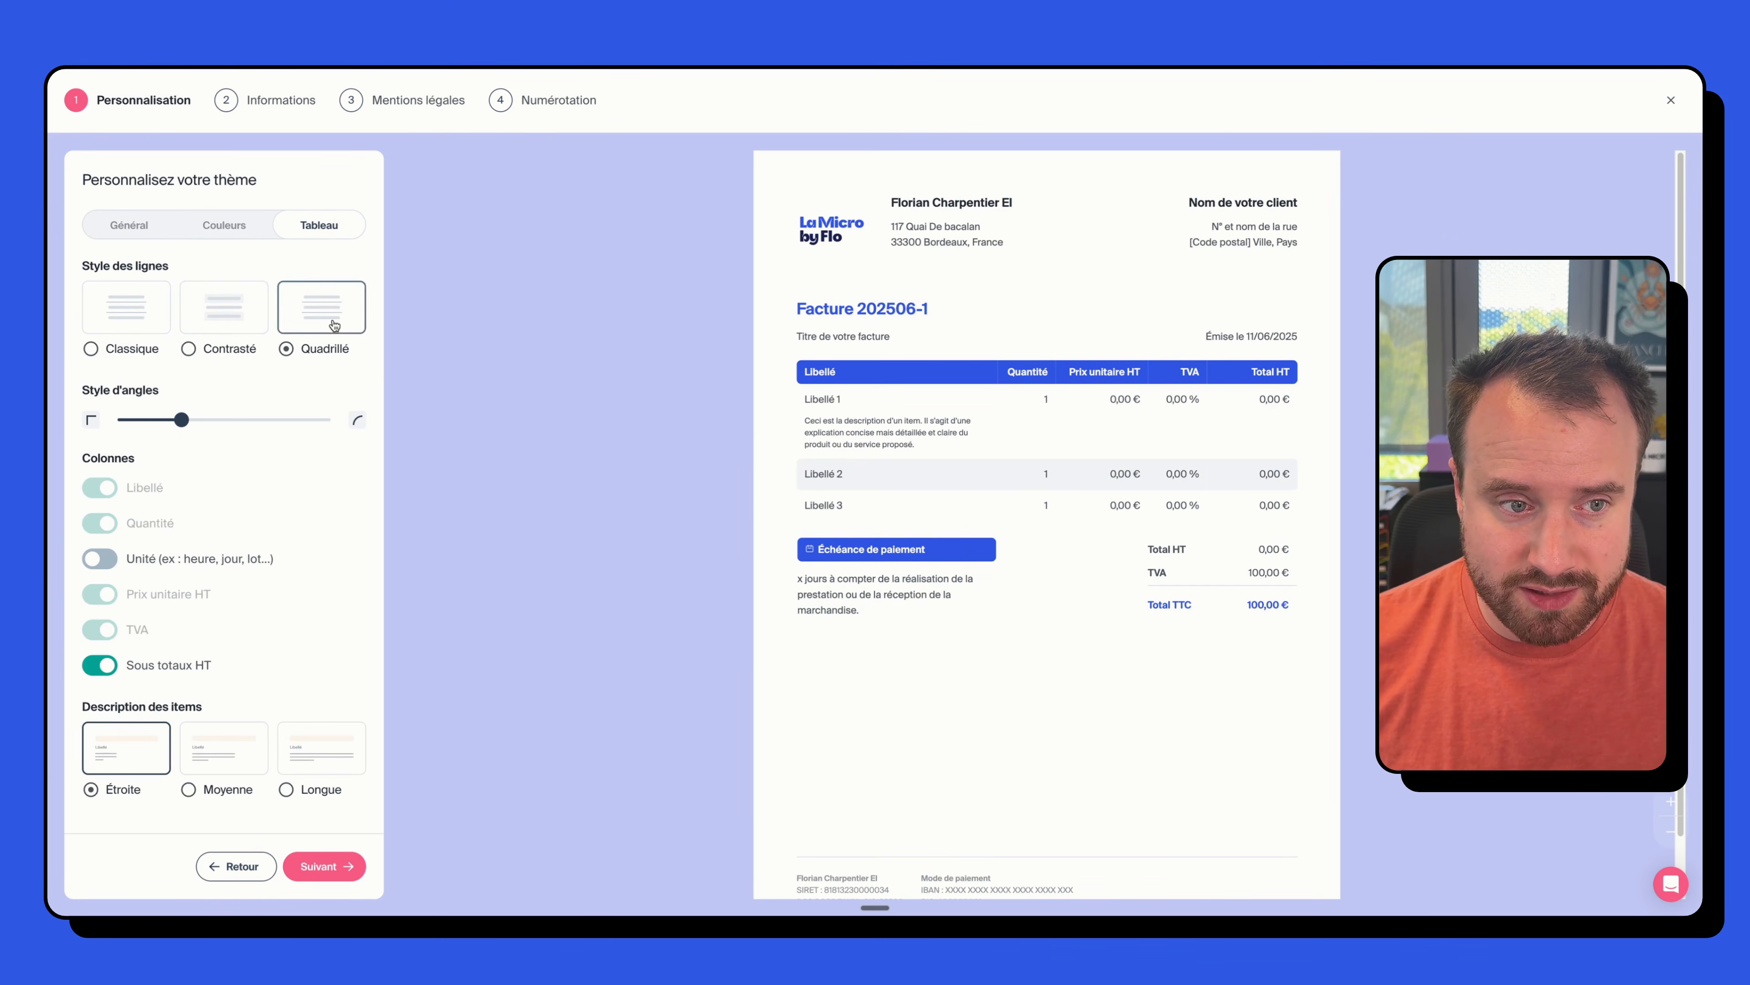
left_click(153, 335)
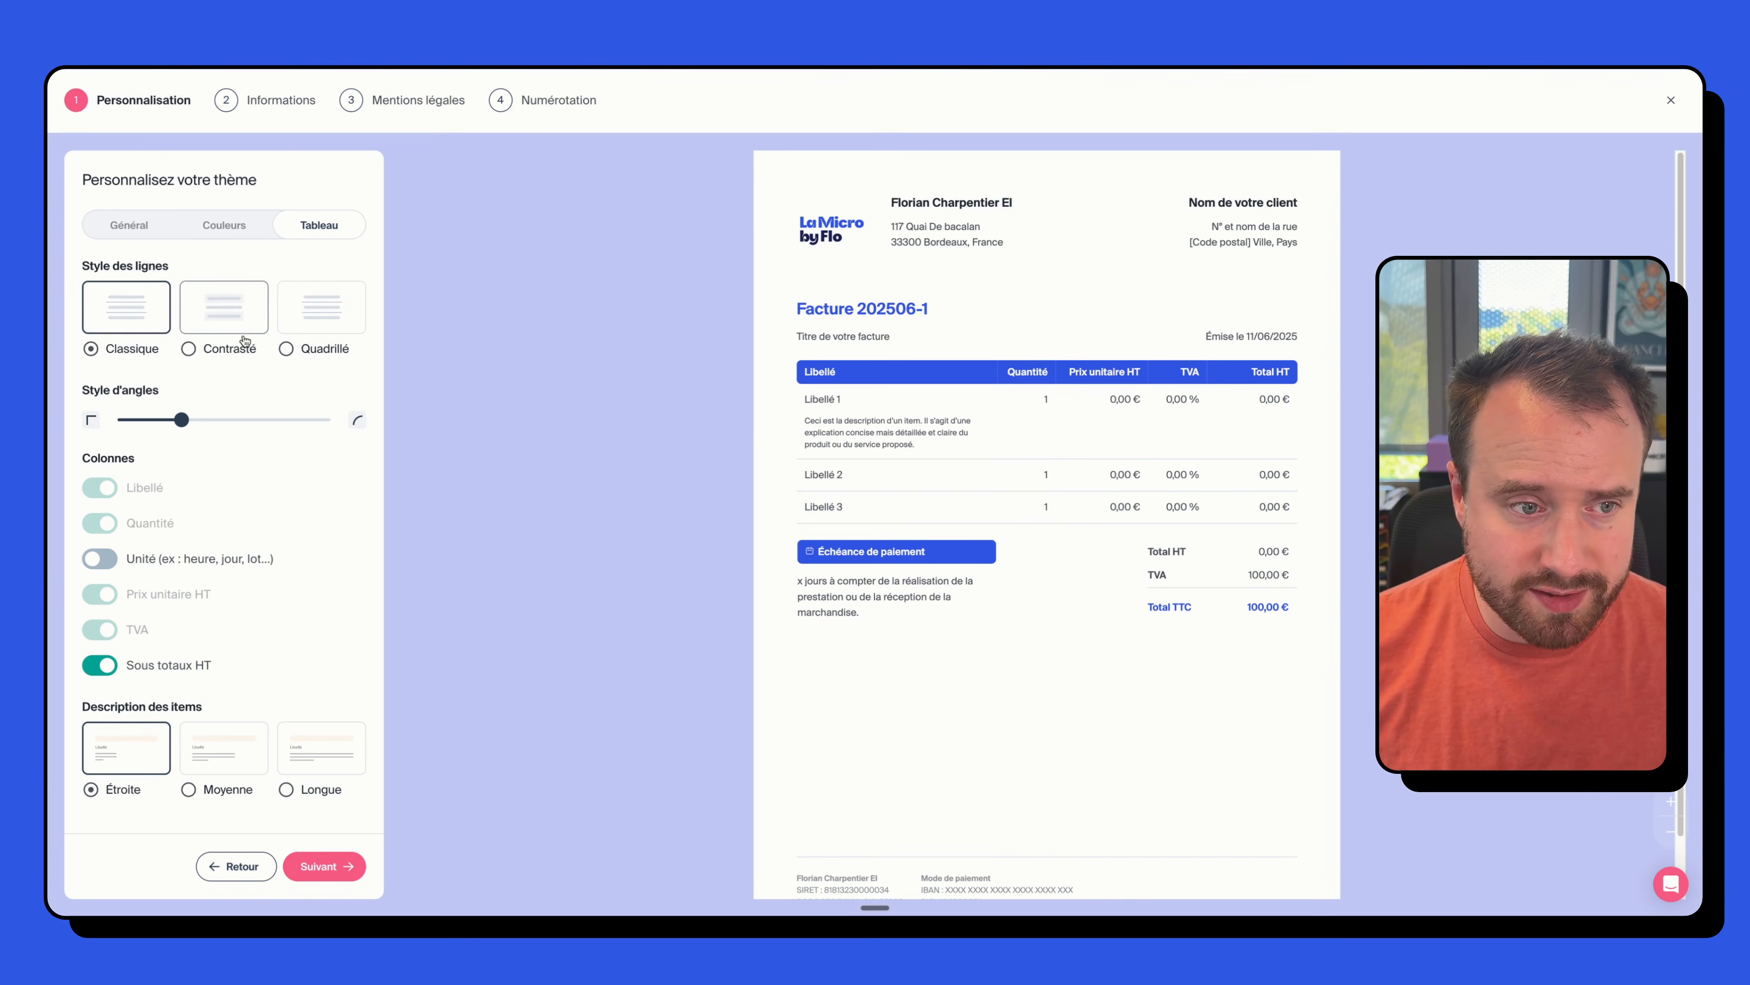
left_click(228, 326)
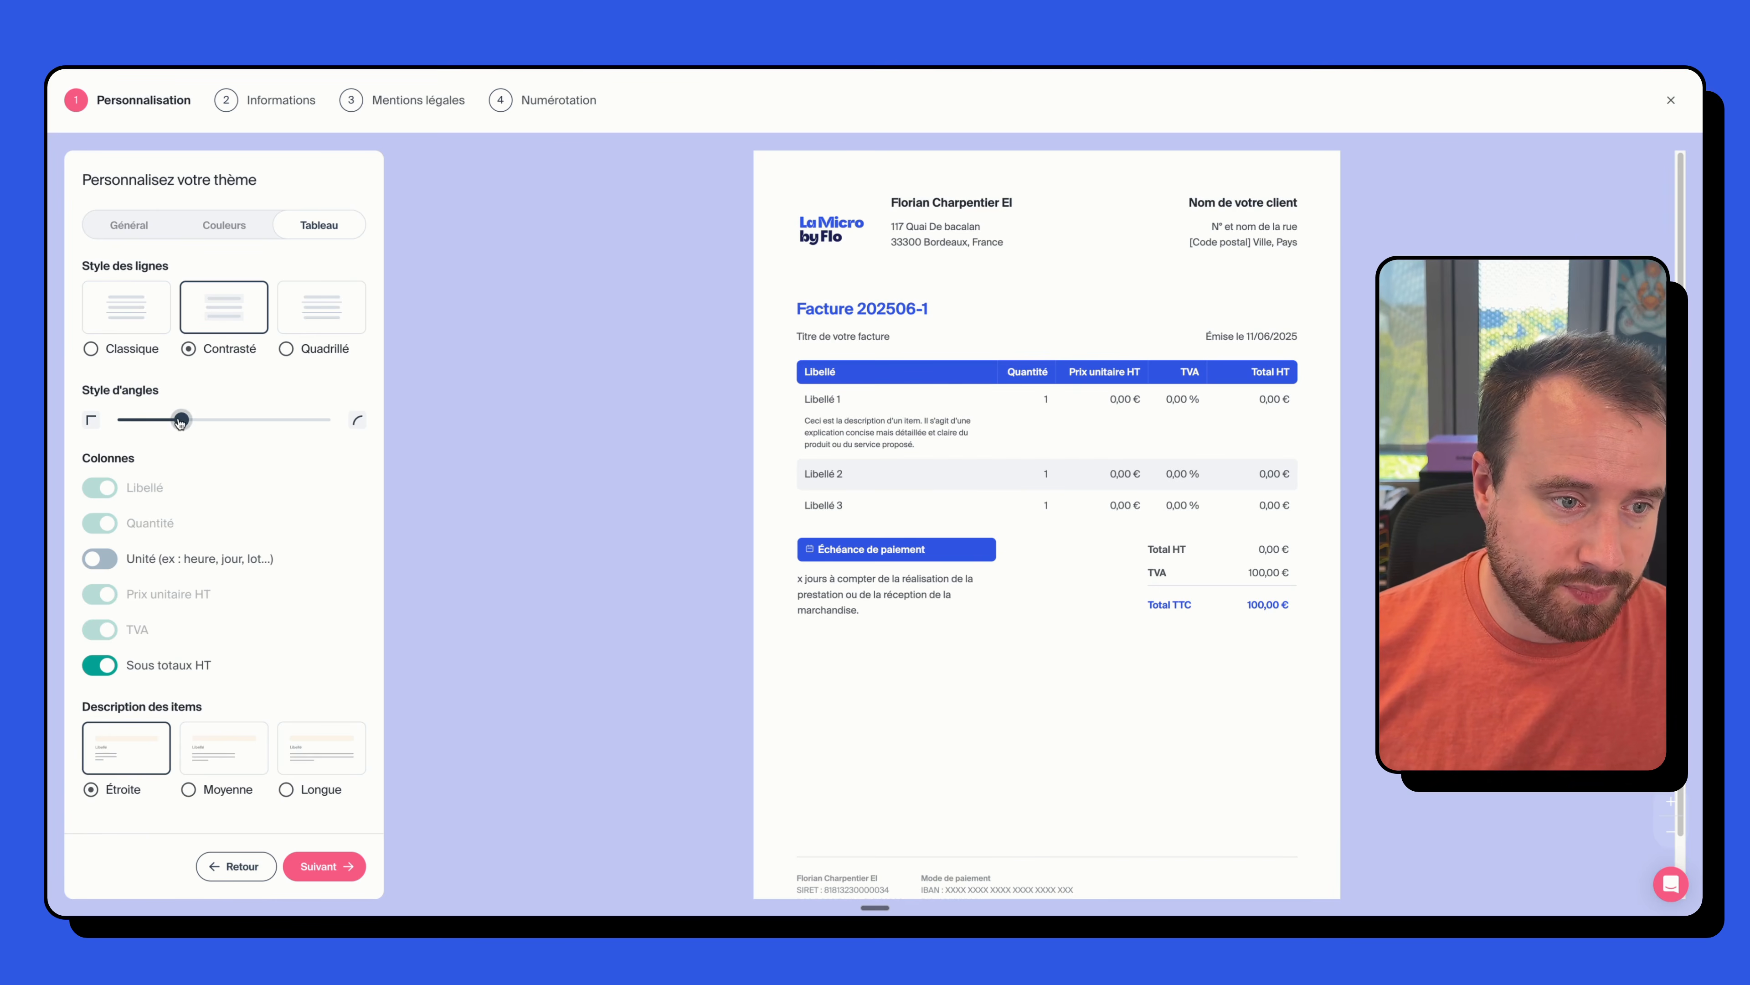
left_click_drag(181, 421, 222, 419)
- Test the Unité column and description widths, keeping no Unité column and Étroite descriptions
left_click(98, 558)
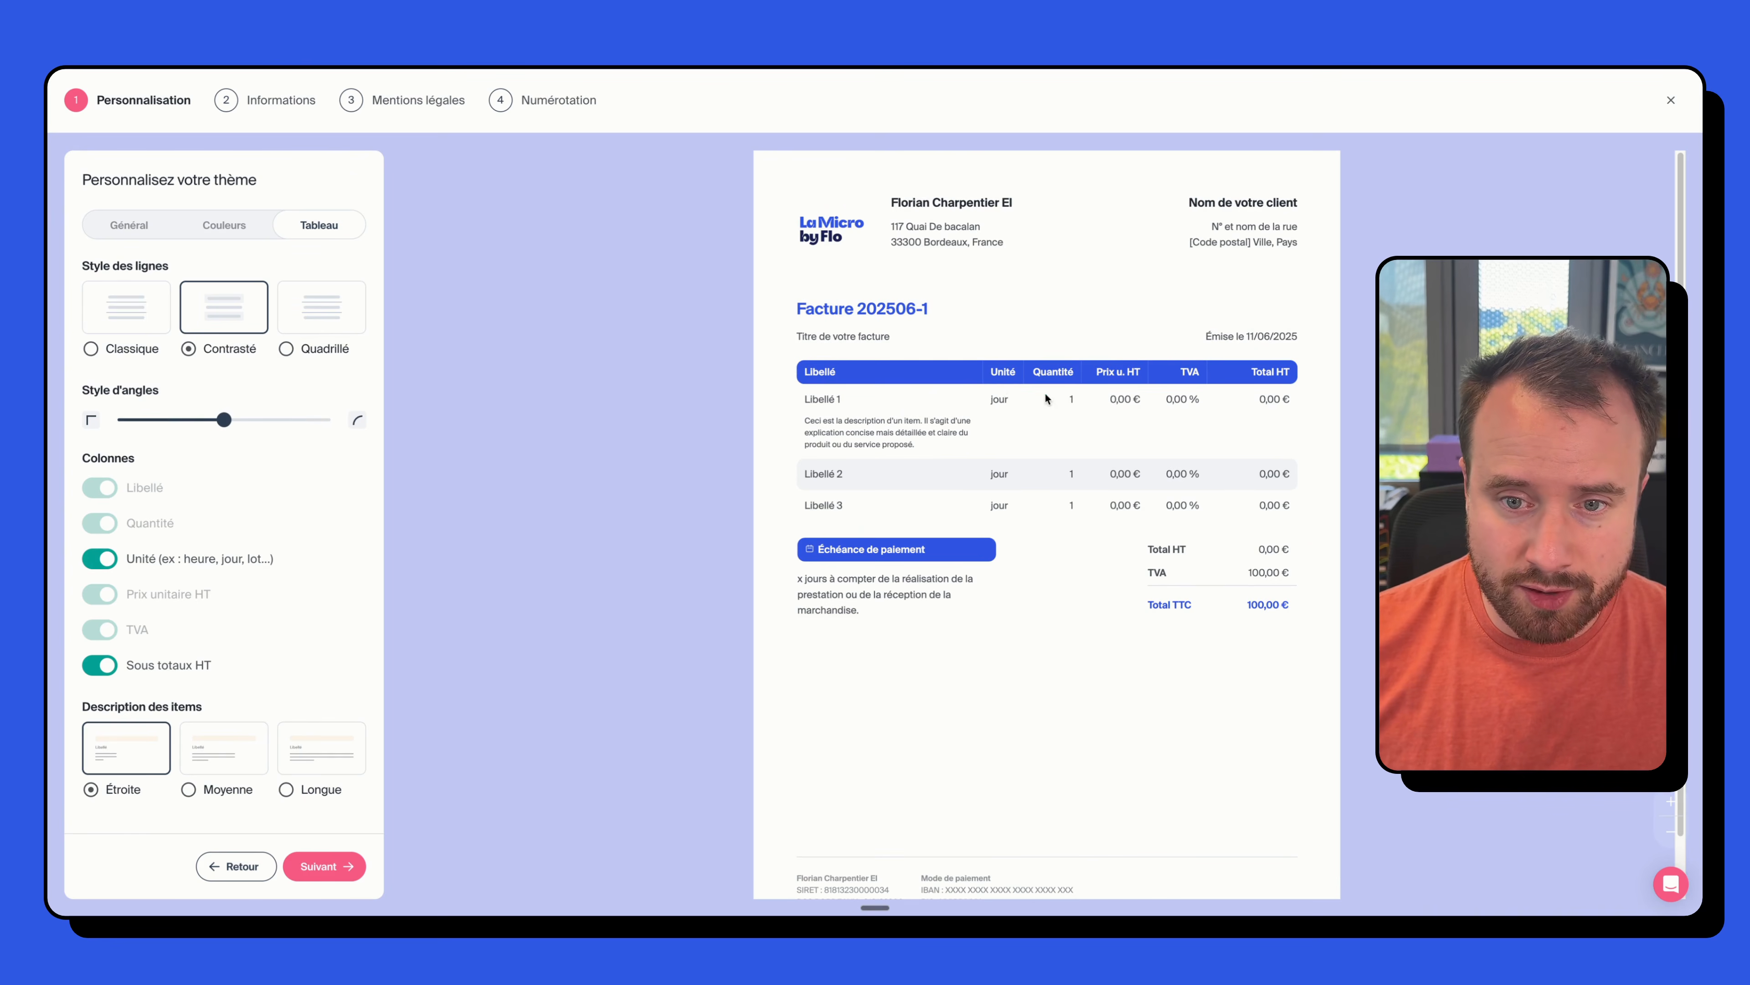
left_click(100, 558)
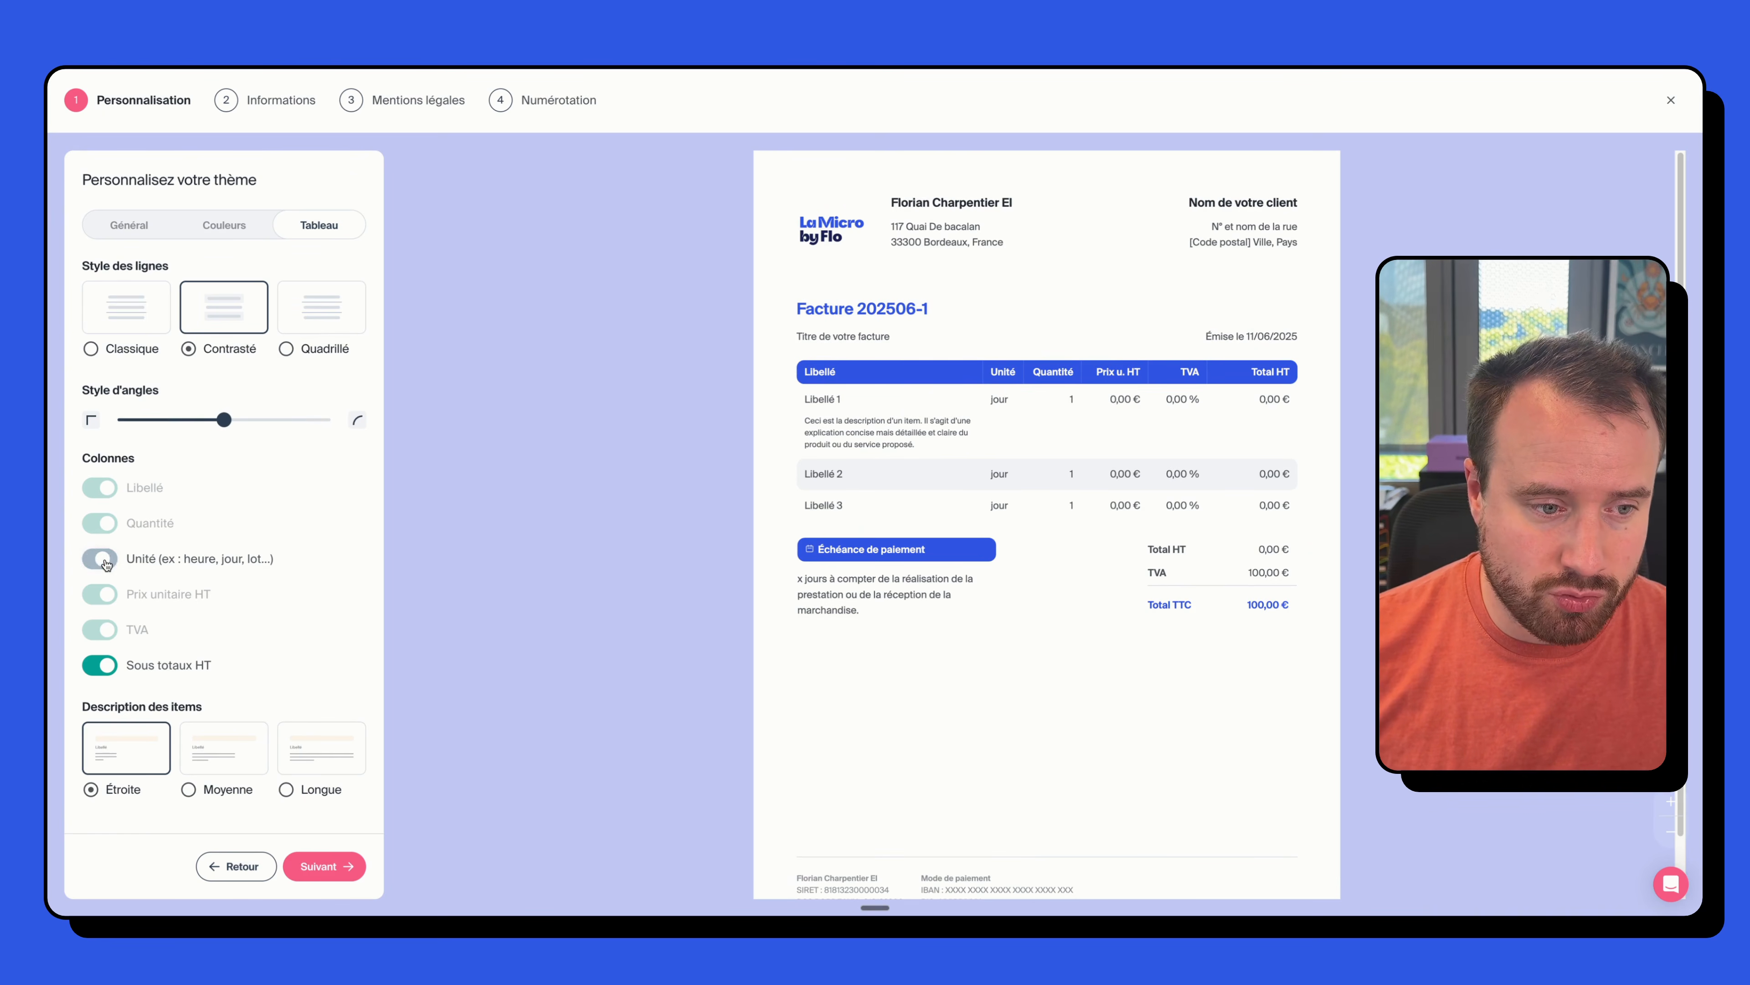
left_click(212, 755)
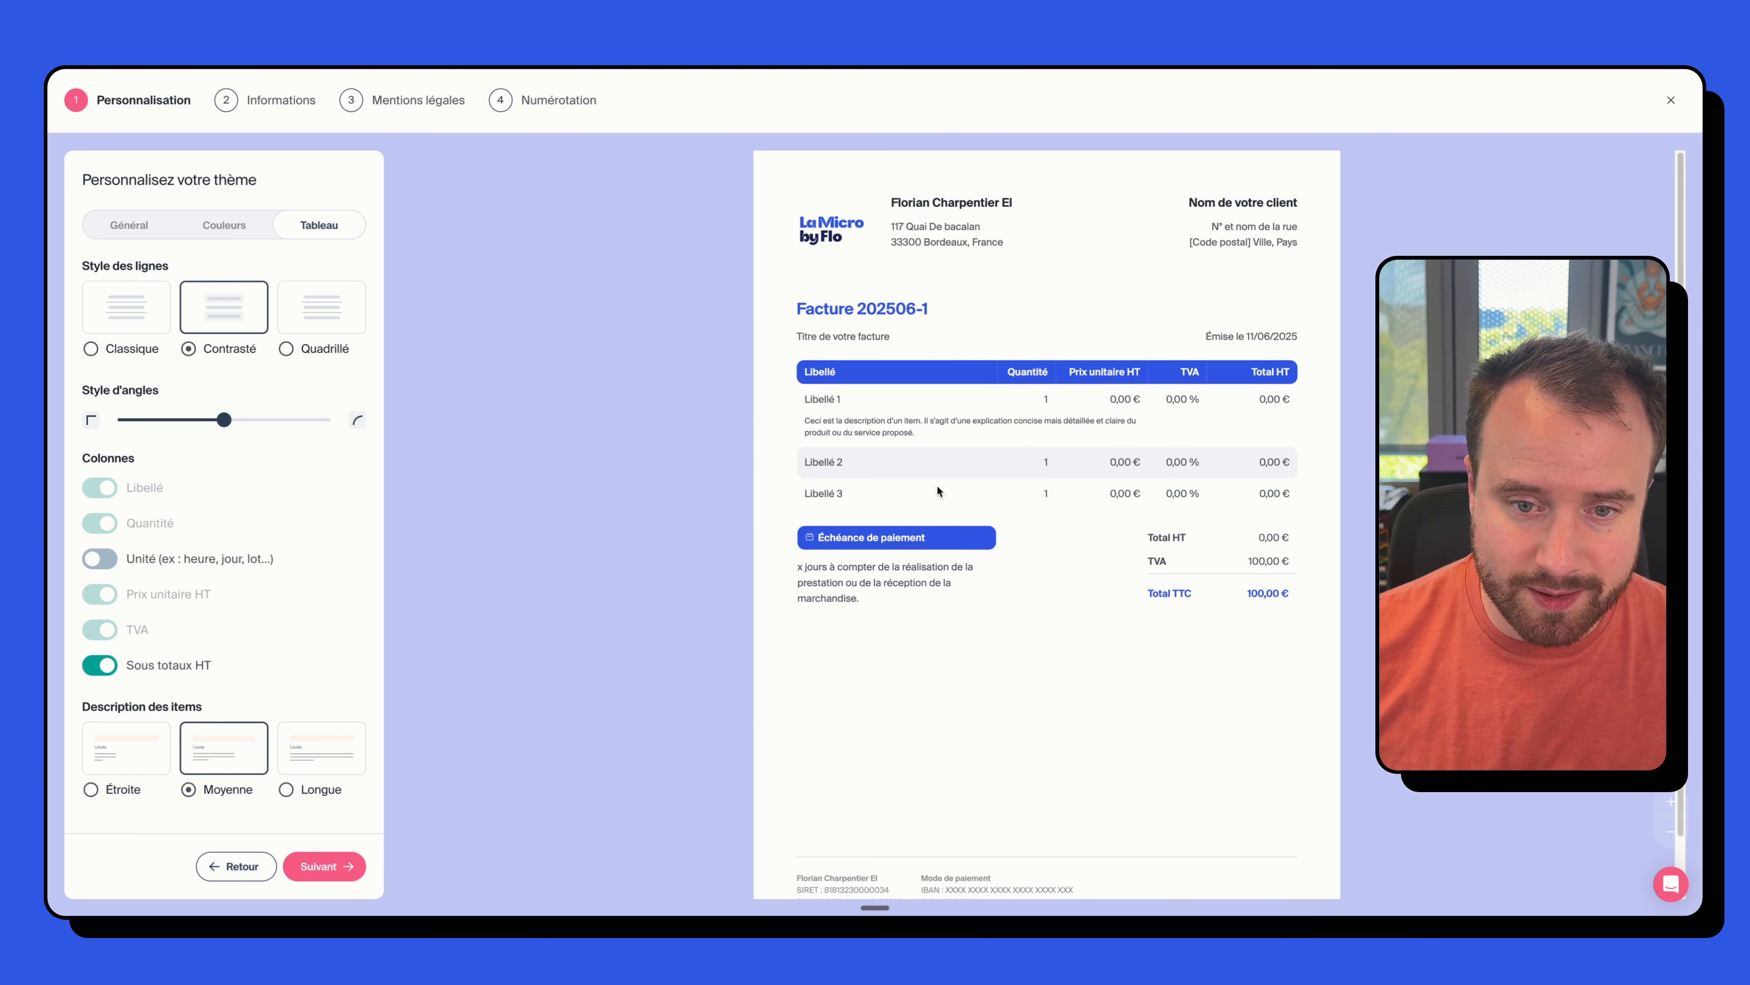
left_click(317, 745)
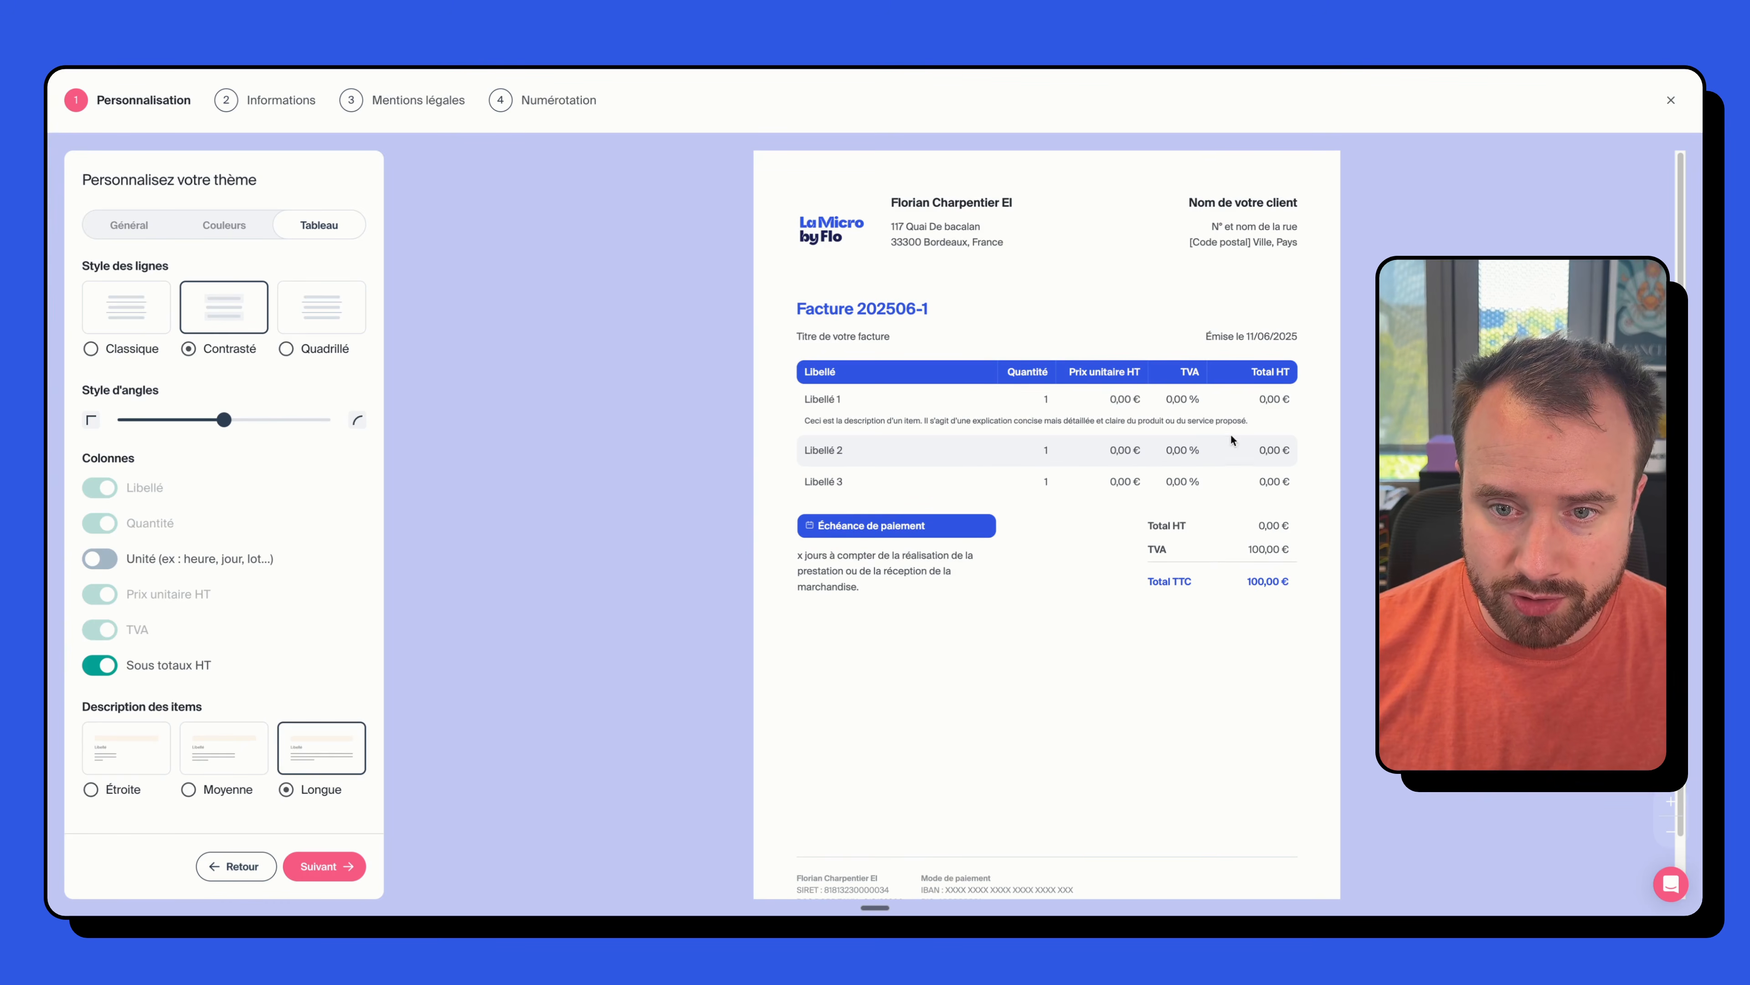
left_click(146, 736)
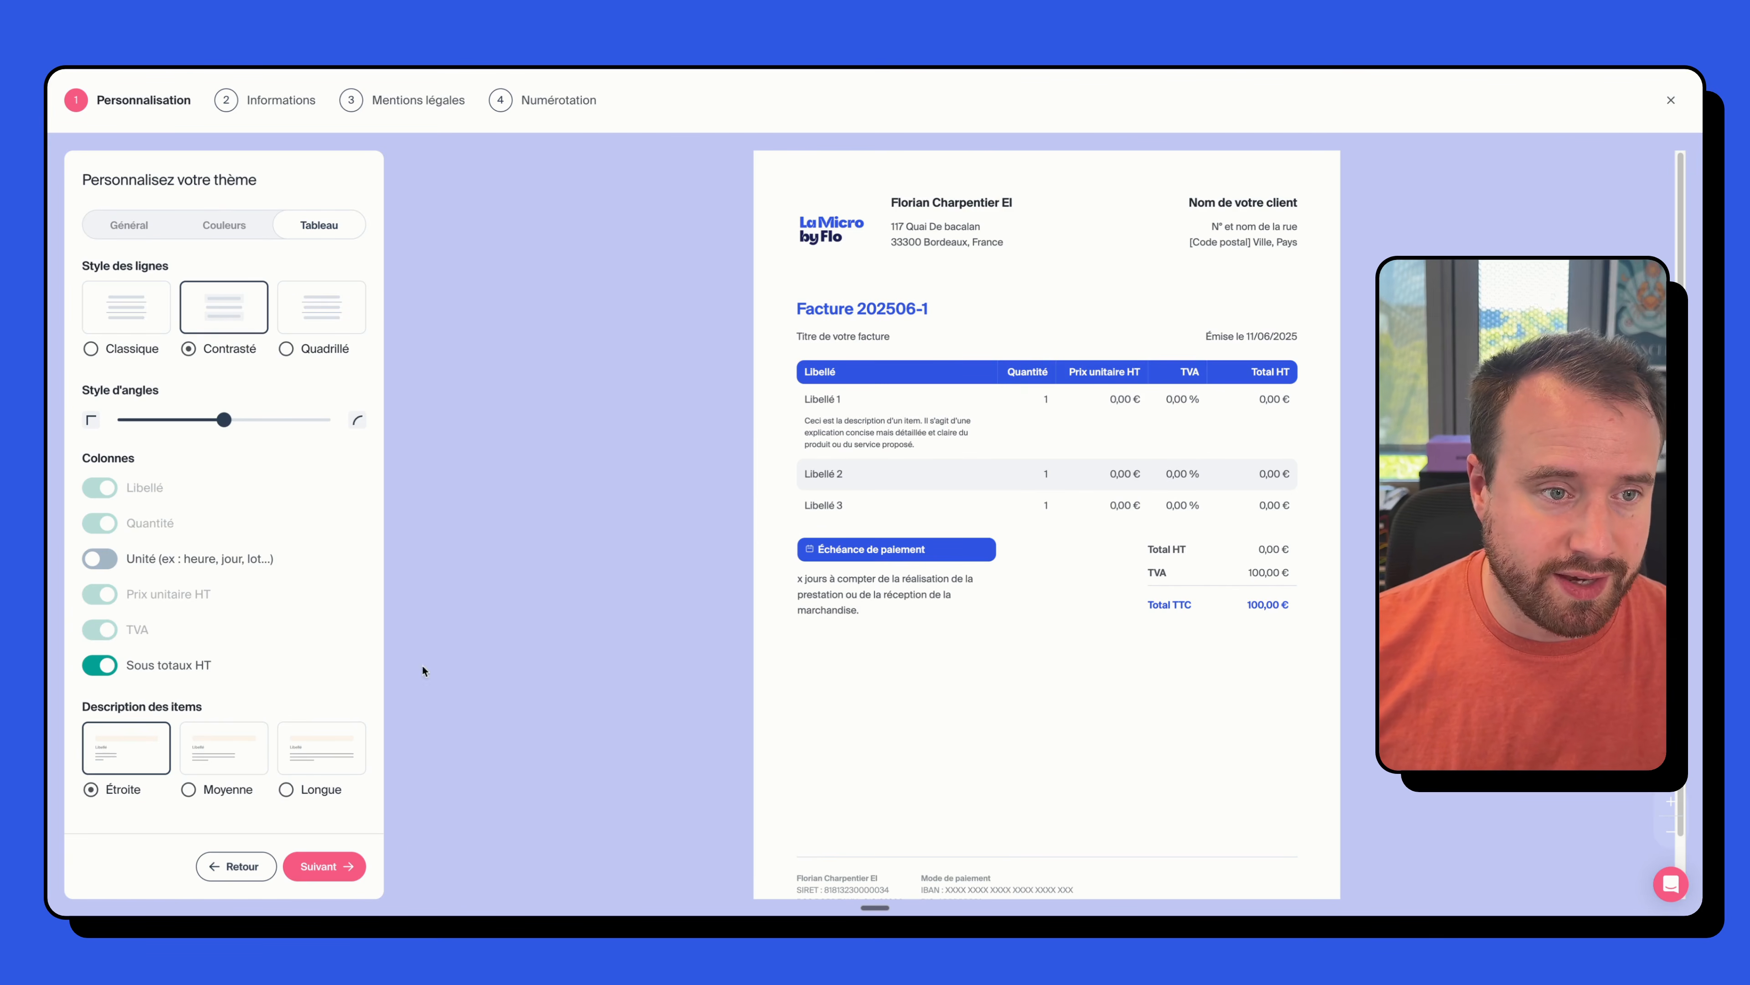
left_click(324, 867)
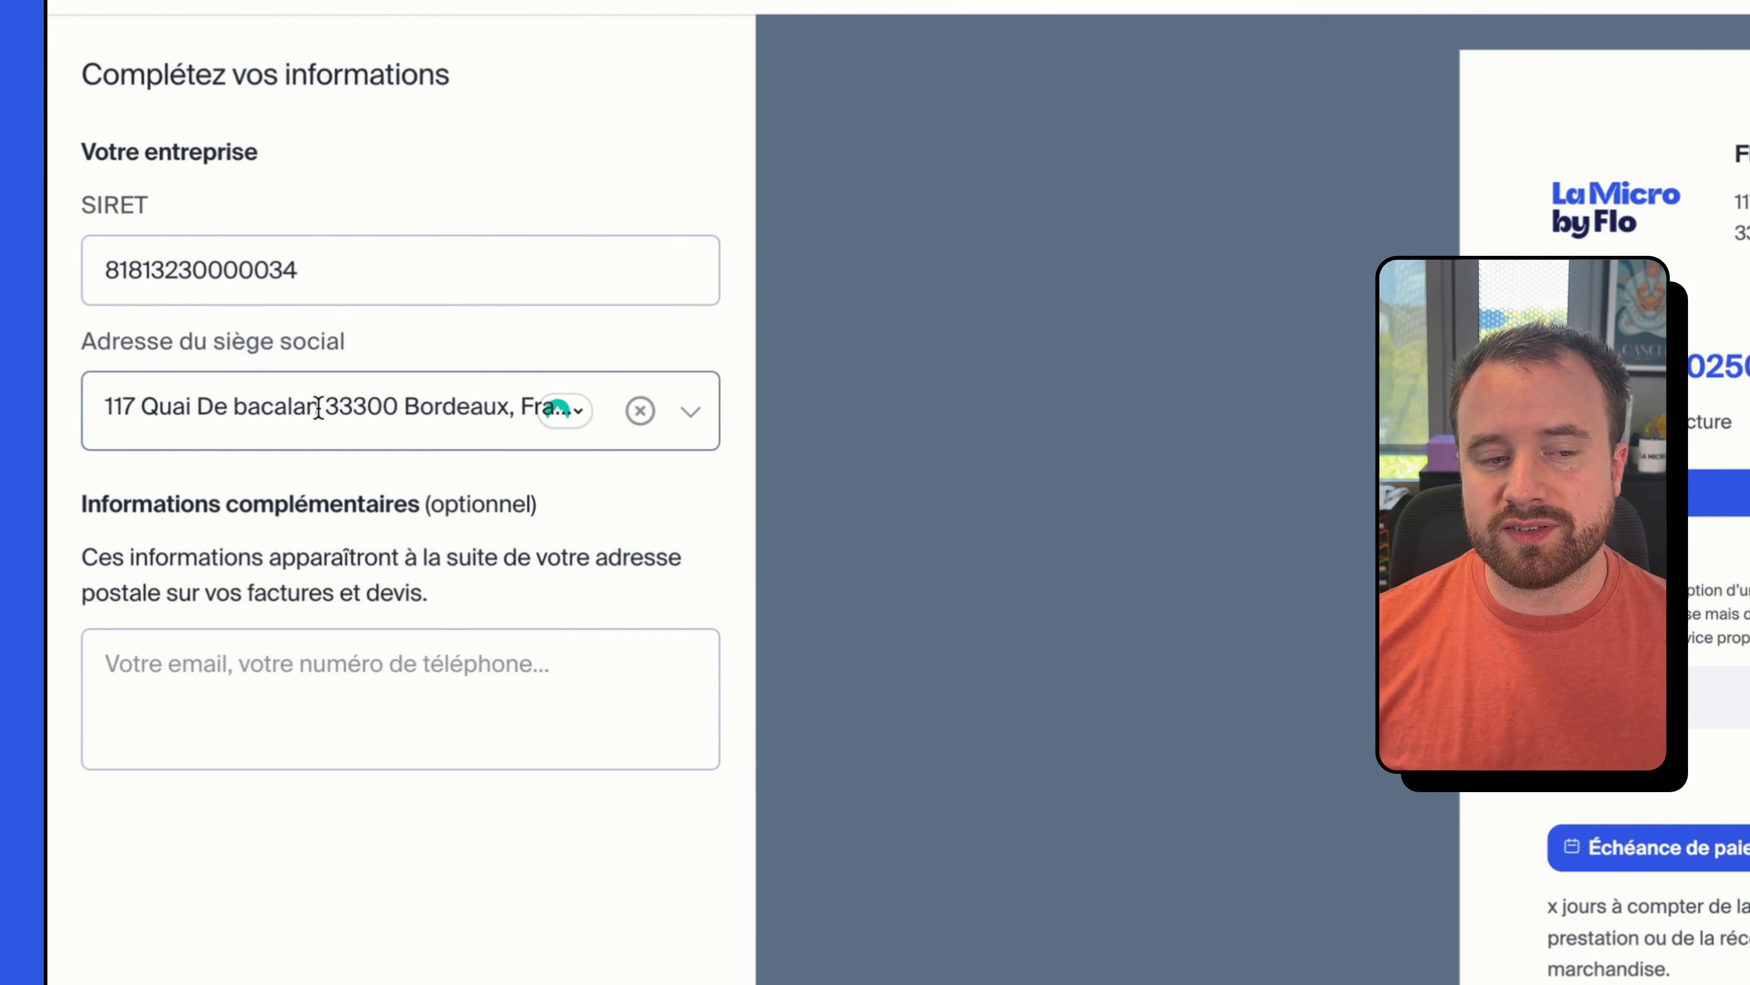
- Enter the business contact e-mail in the Informations complémentaires field below the address
left_click(470, 691)
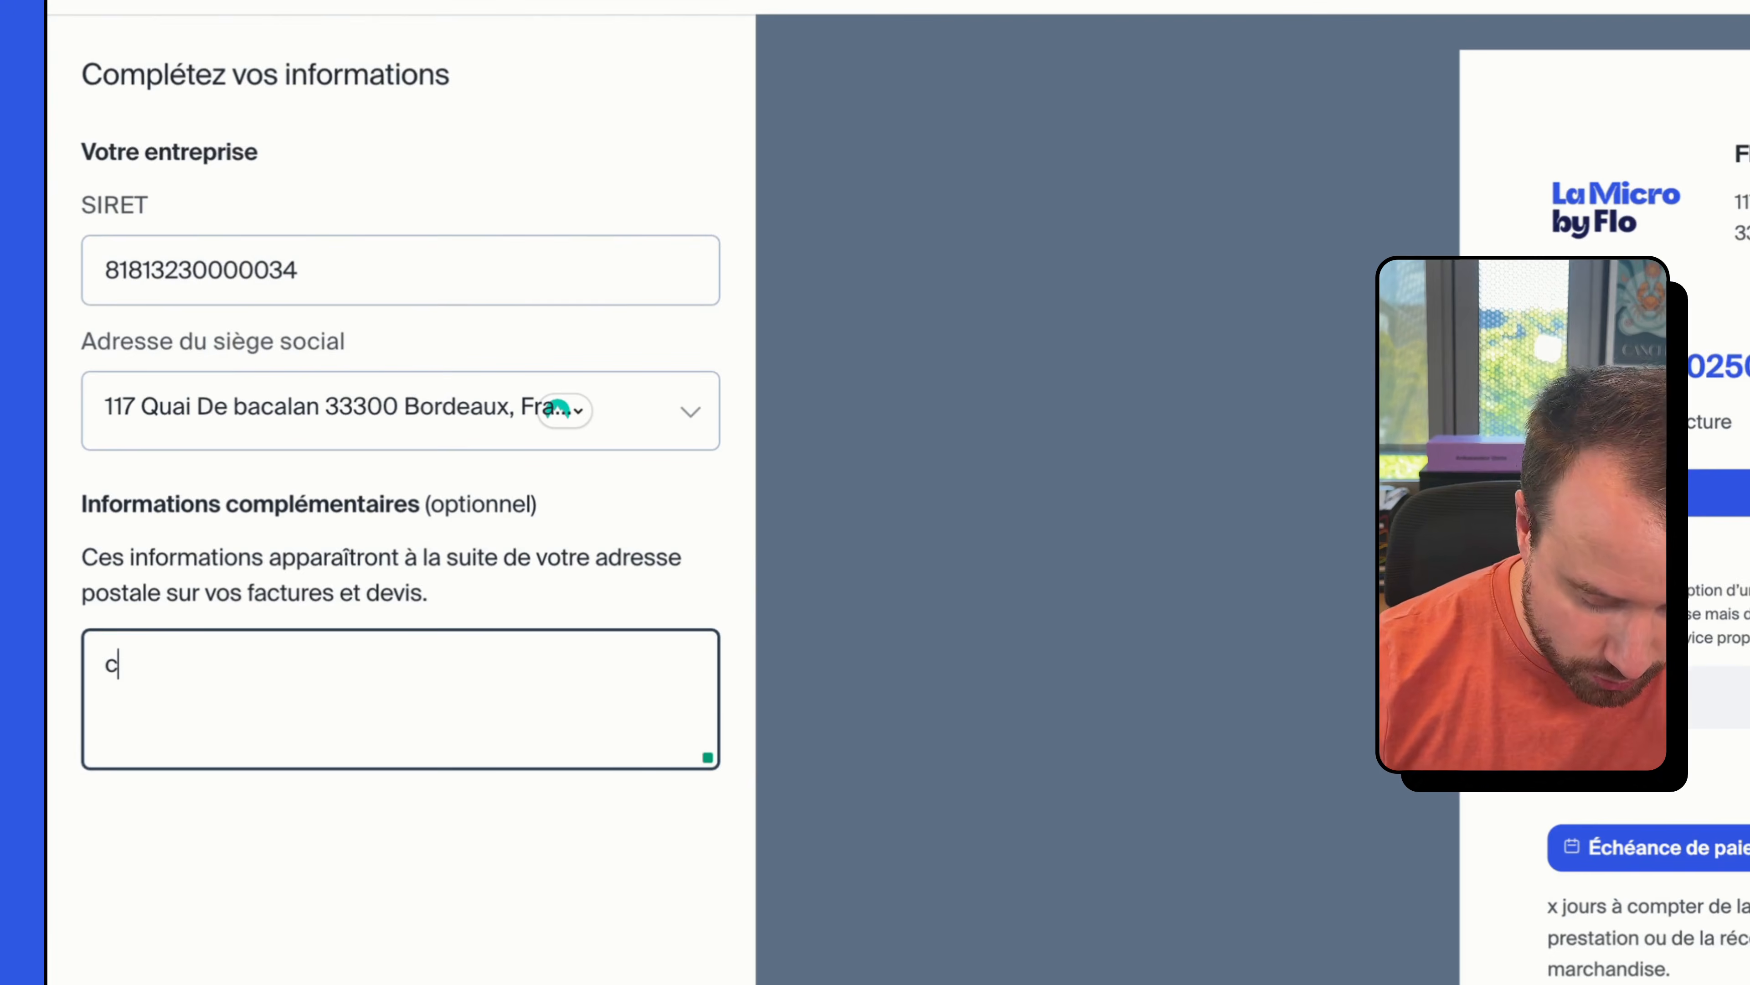
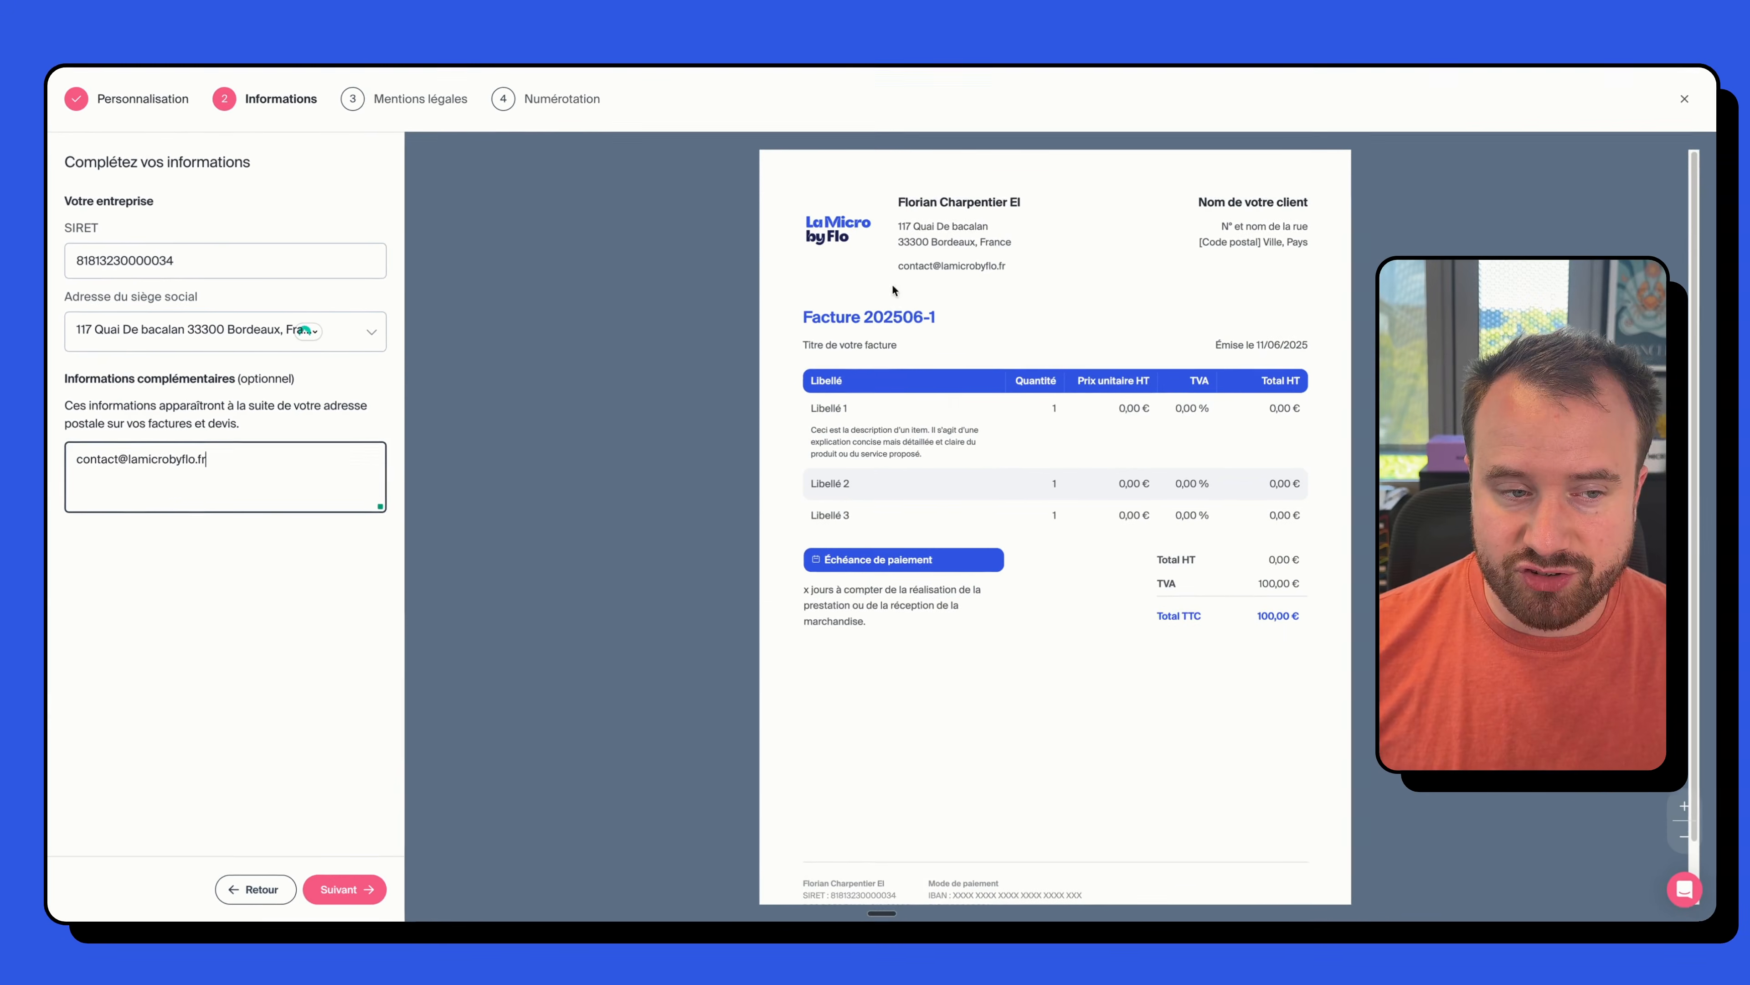
key("Return")
type("dsds")
key("BackSpace")
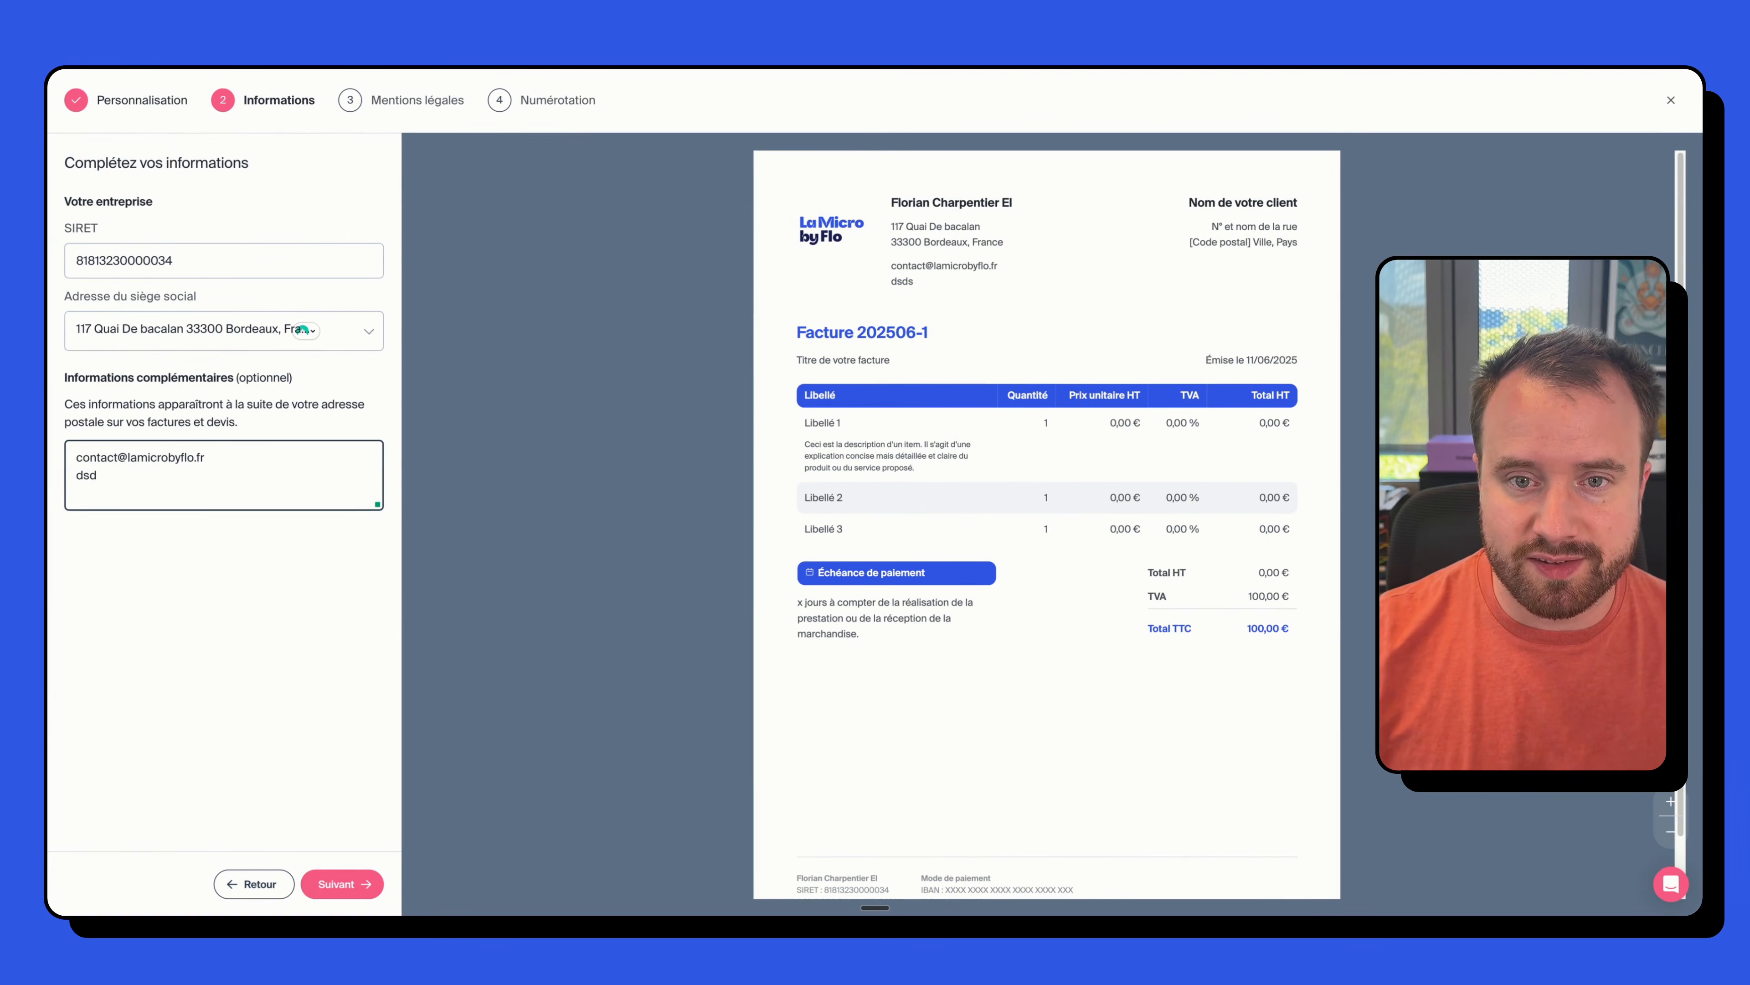
- Declare VAT franchise eligibility and enable the standard payment legal mentions
left_click(342, 883)
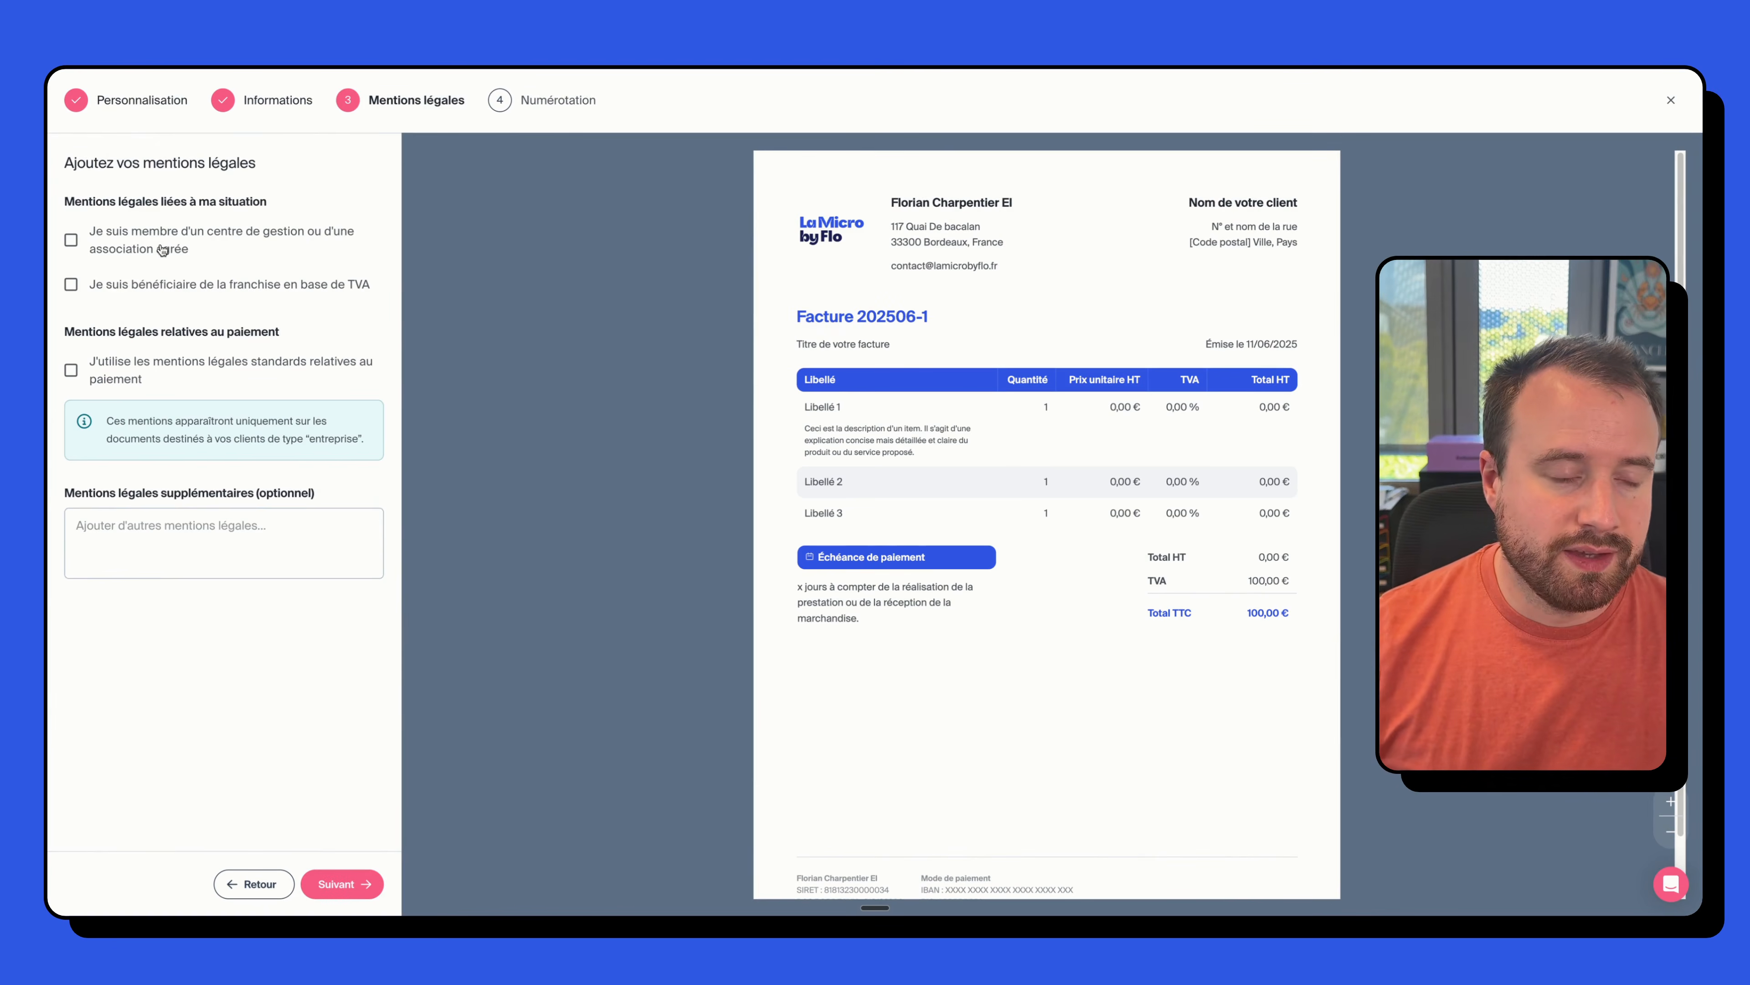
left_click(153, 291)
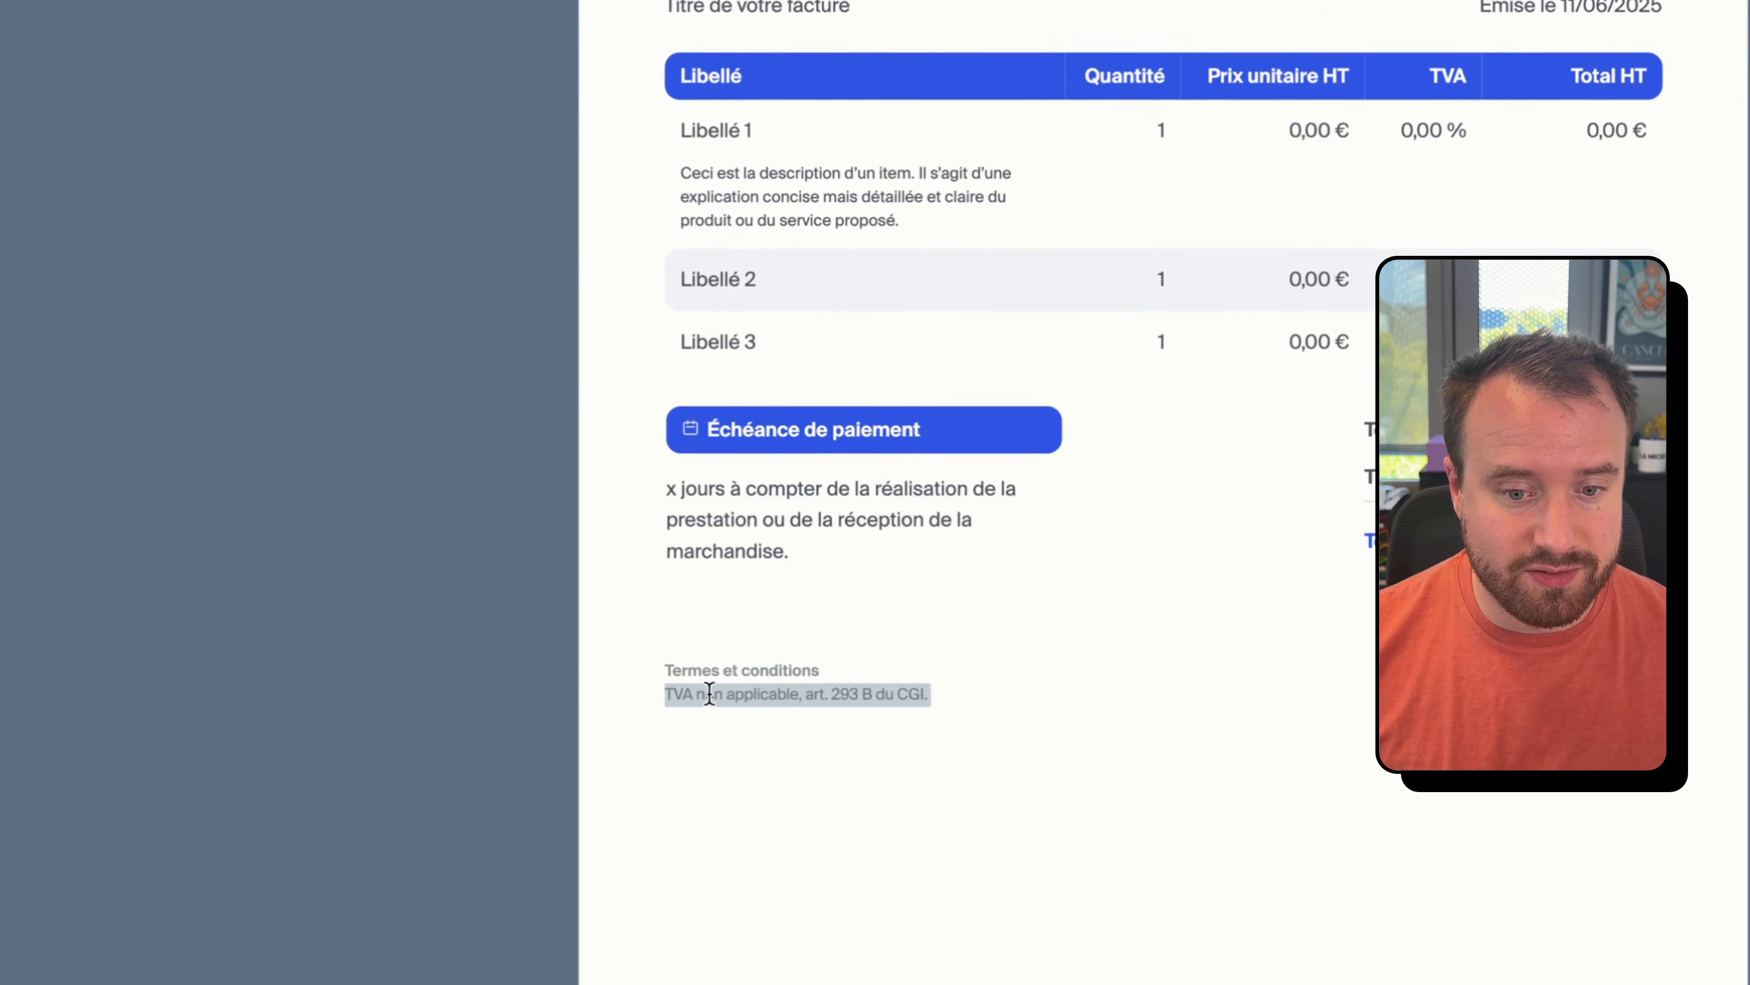
left_click(840, 694)
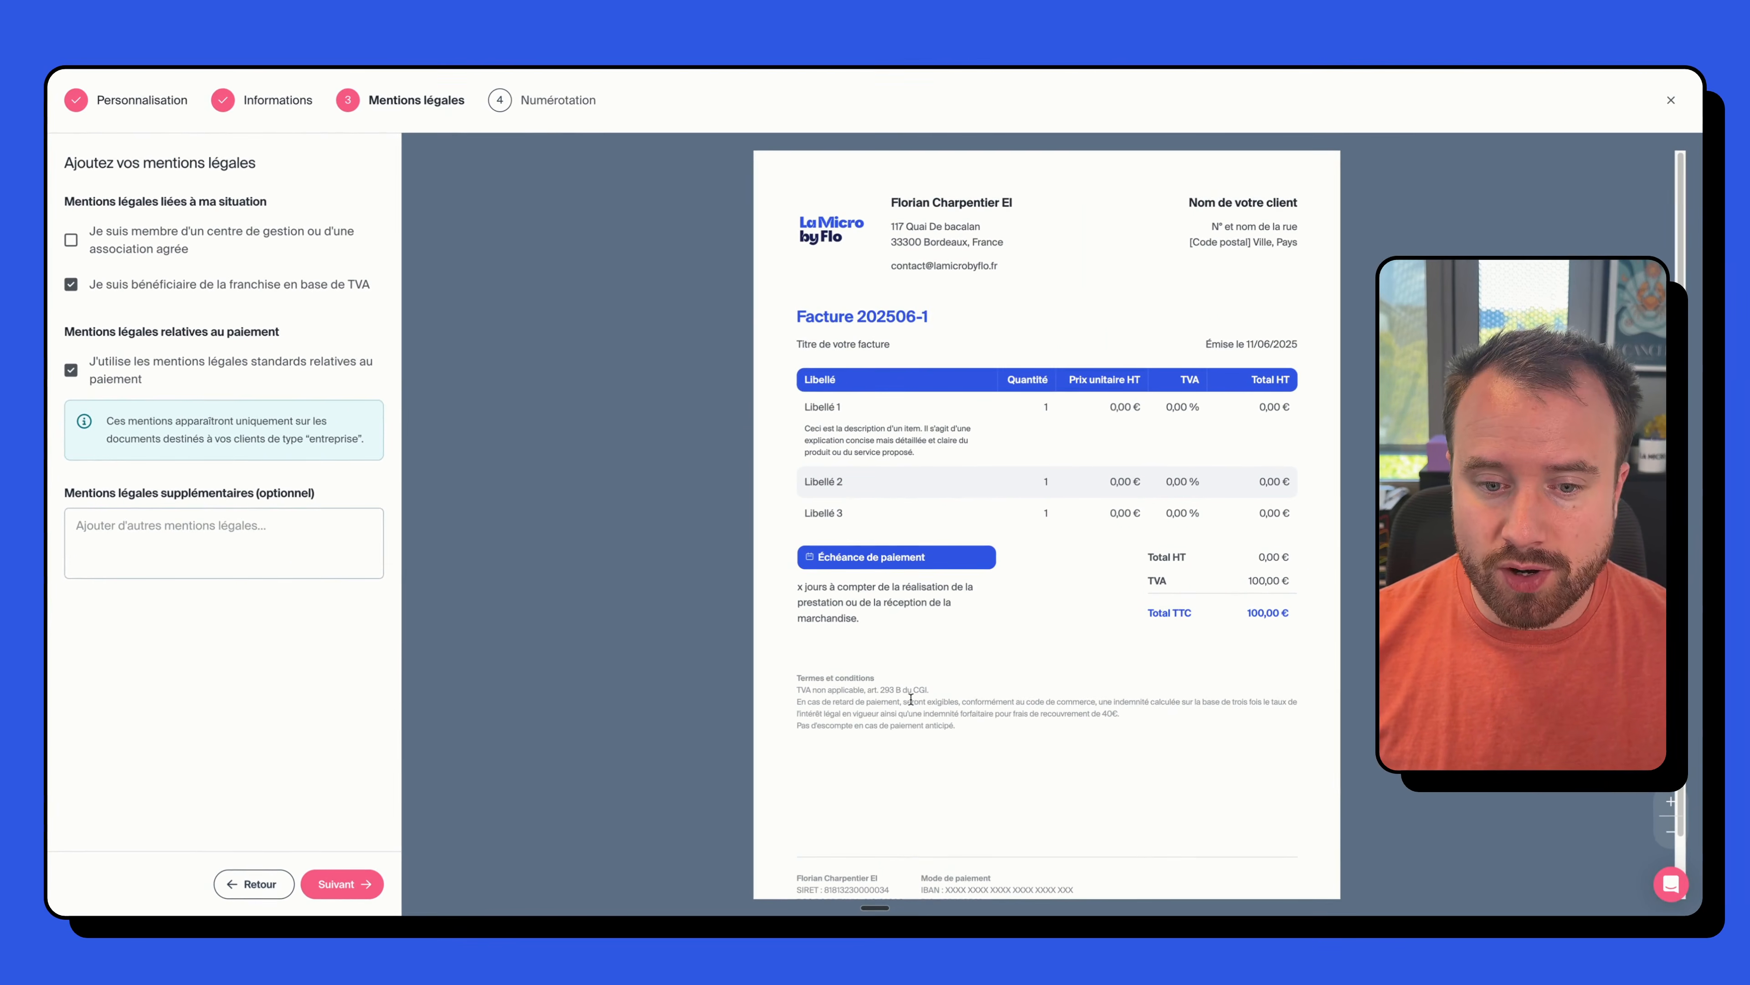
left_click_drag(873, 701, 1135, 711)
left_click(1134, 711)
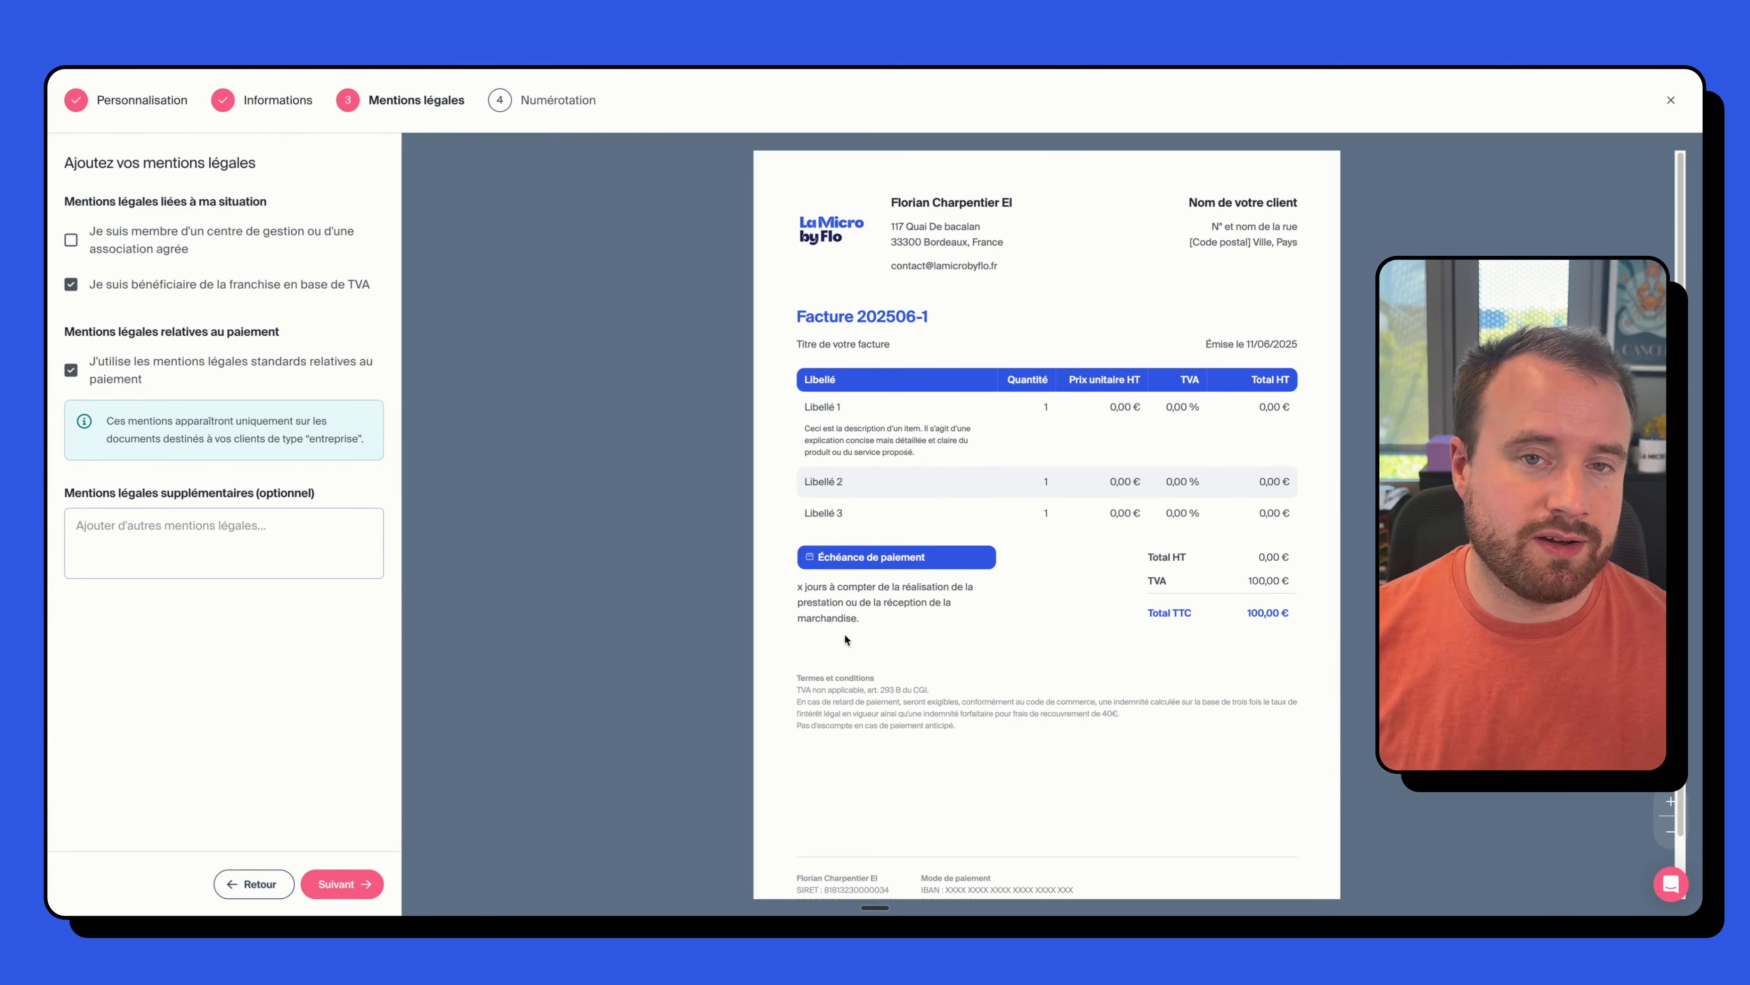
- Leave the additional legal mentions empty, deleting the started 'Médi' text
left_click(204, 533)
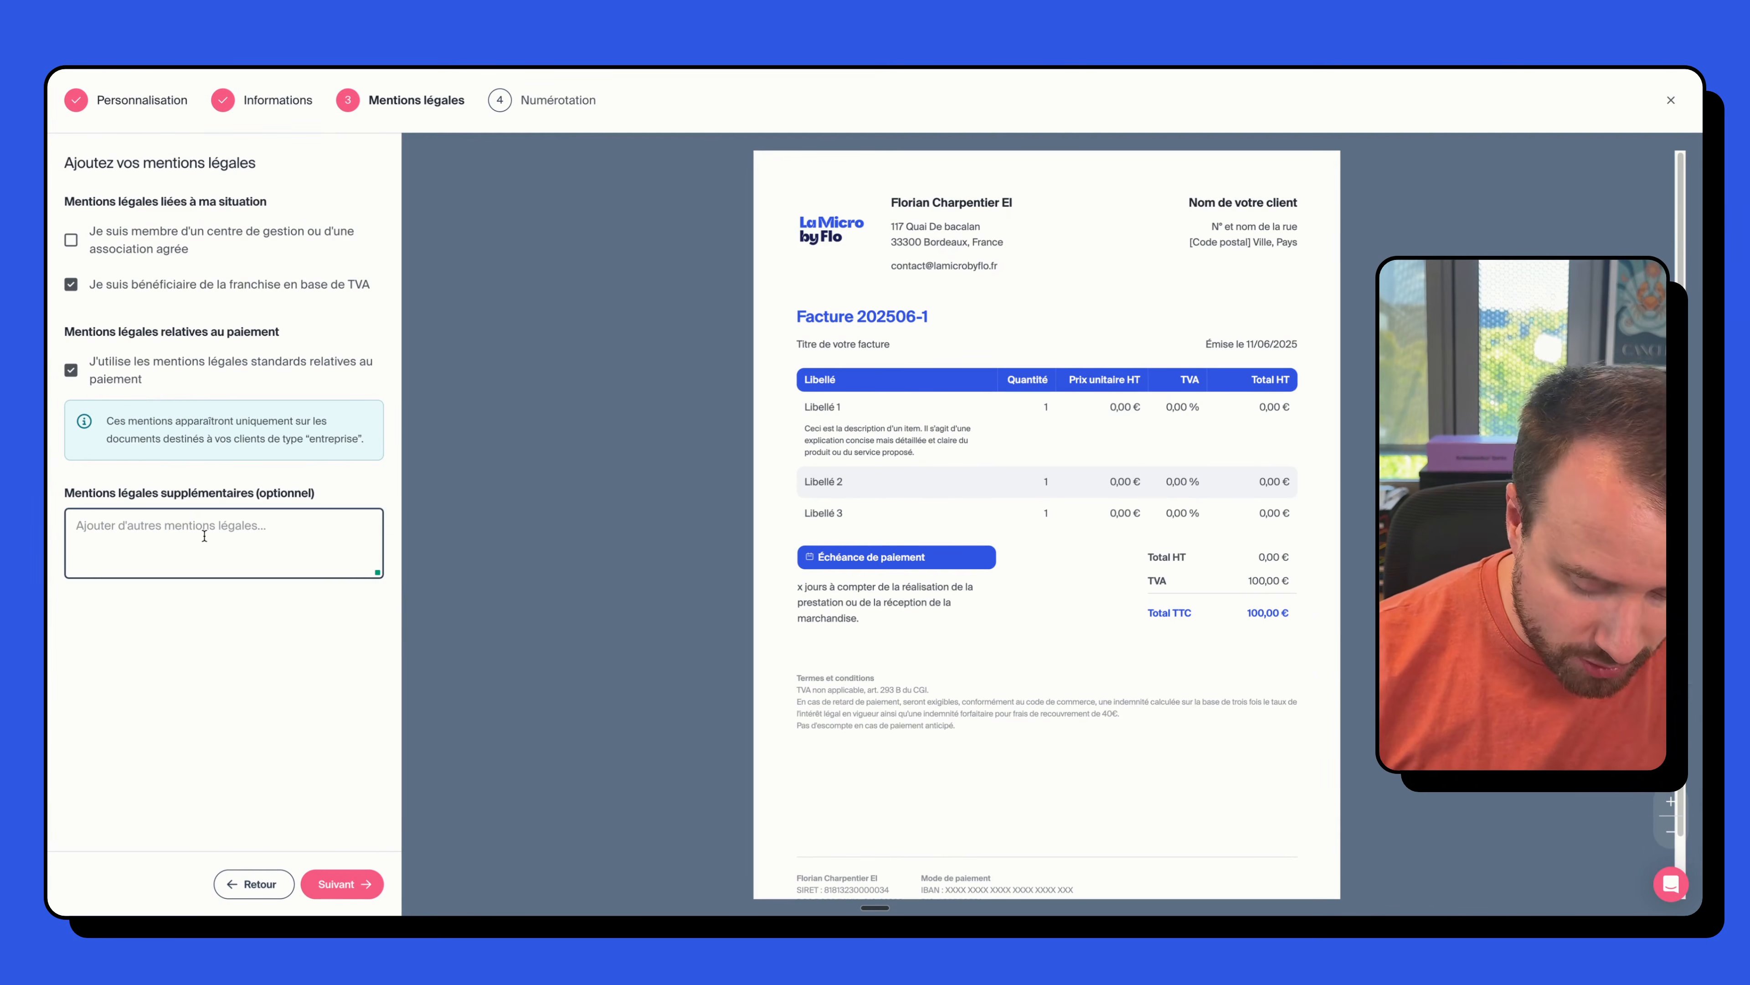
type("Médiati")
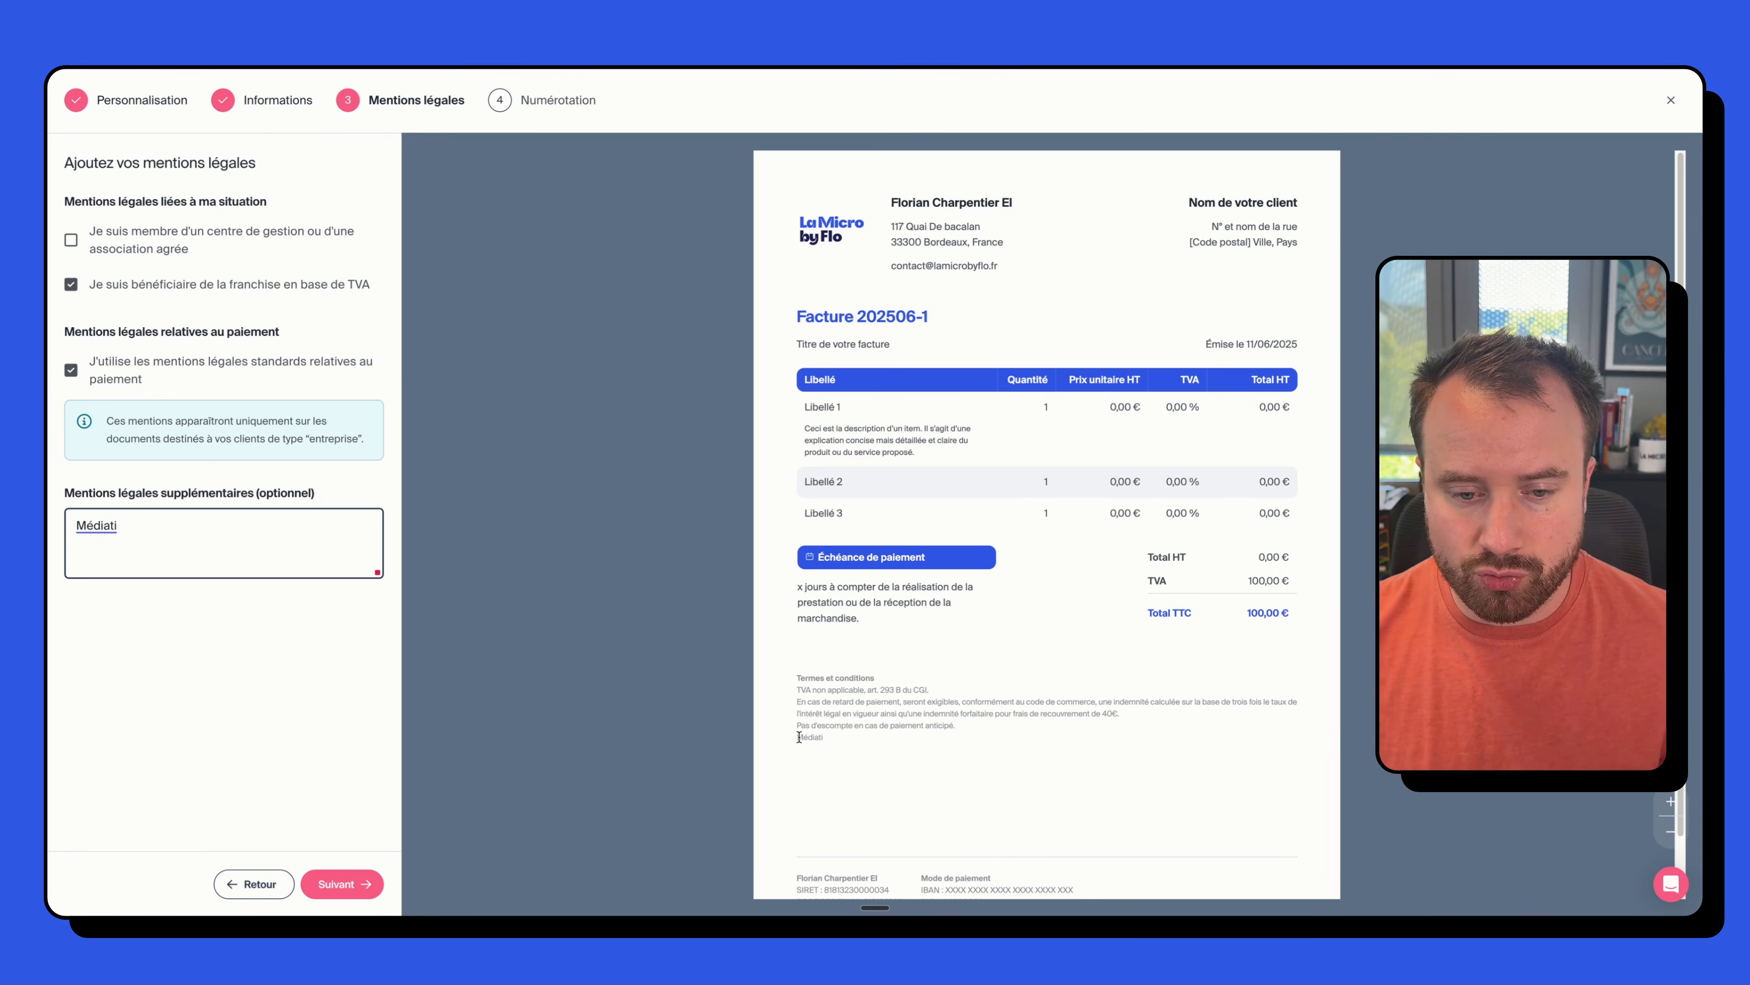
mouse_move(799, 736)
key("ctrl+a")
key("BackSpace")
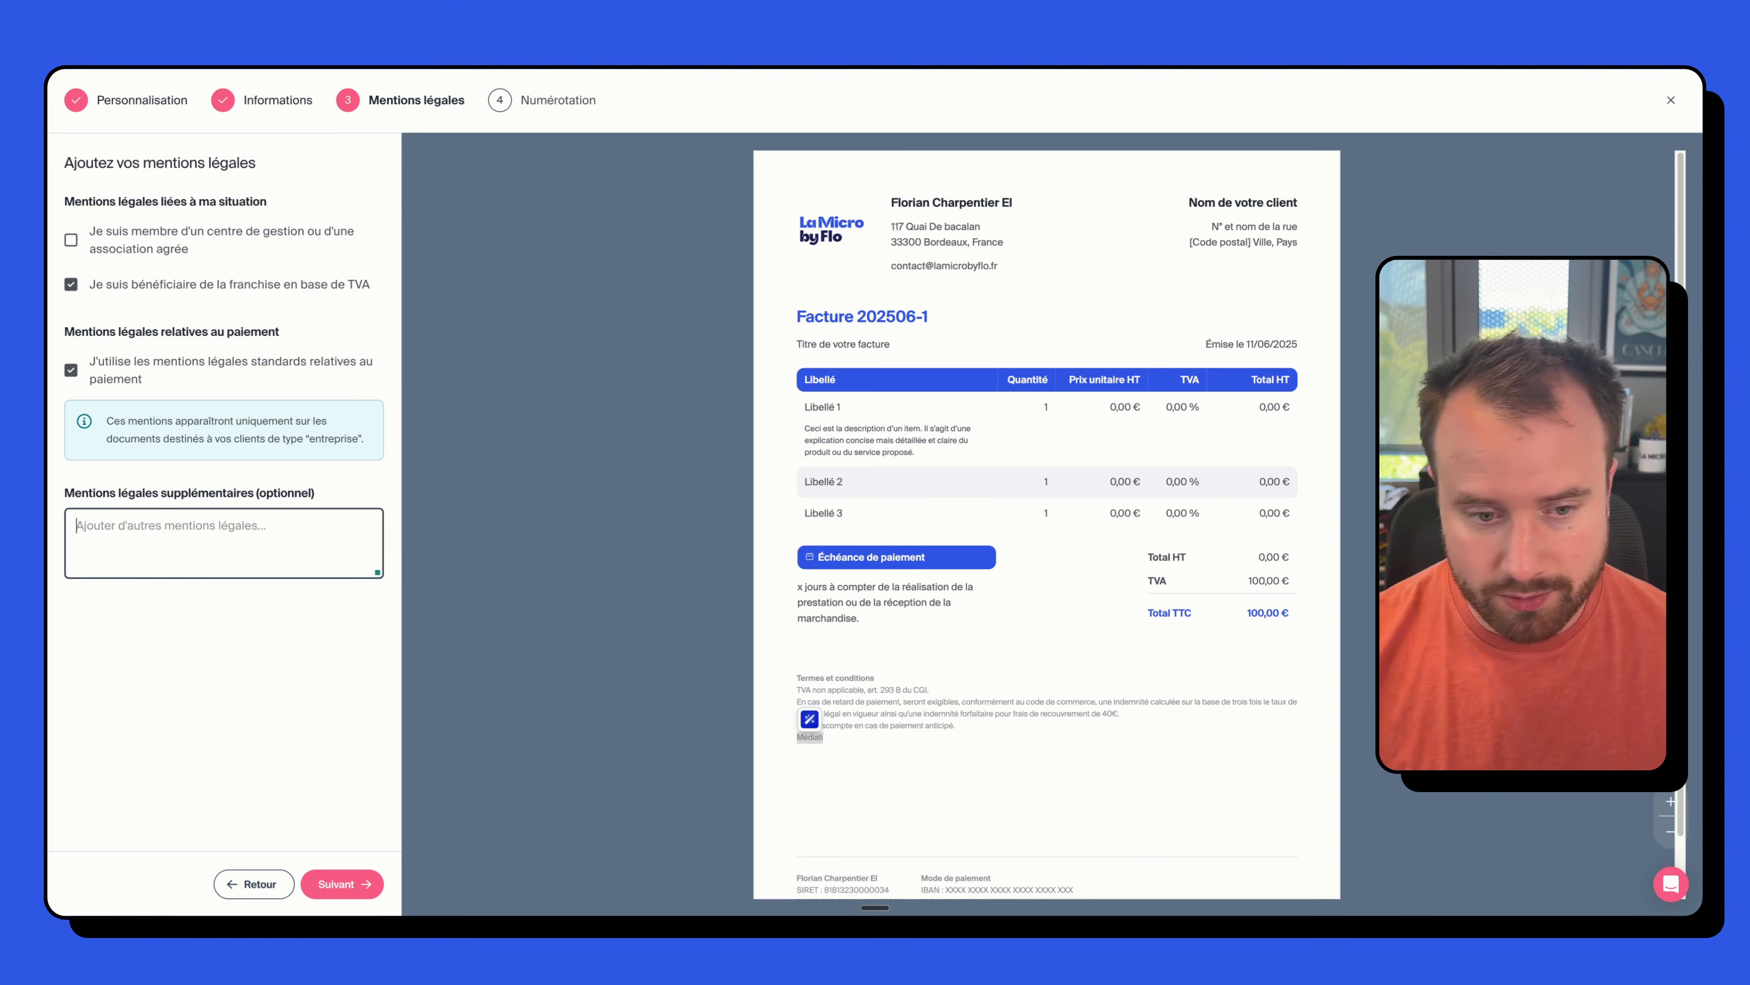
left_click(345, 879)
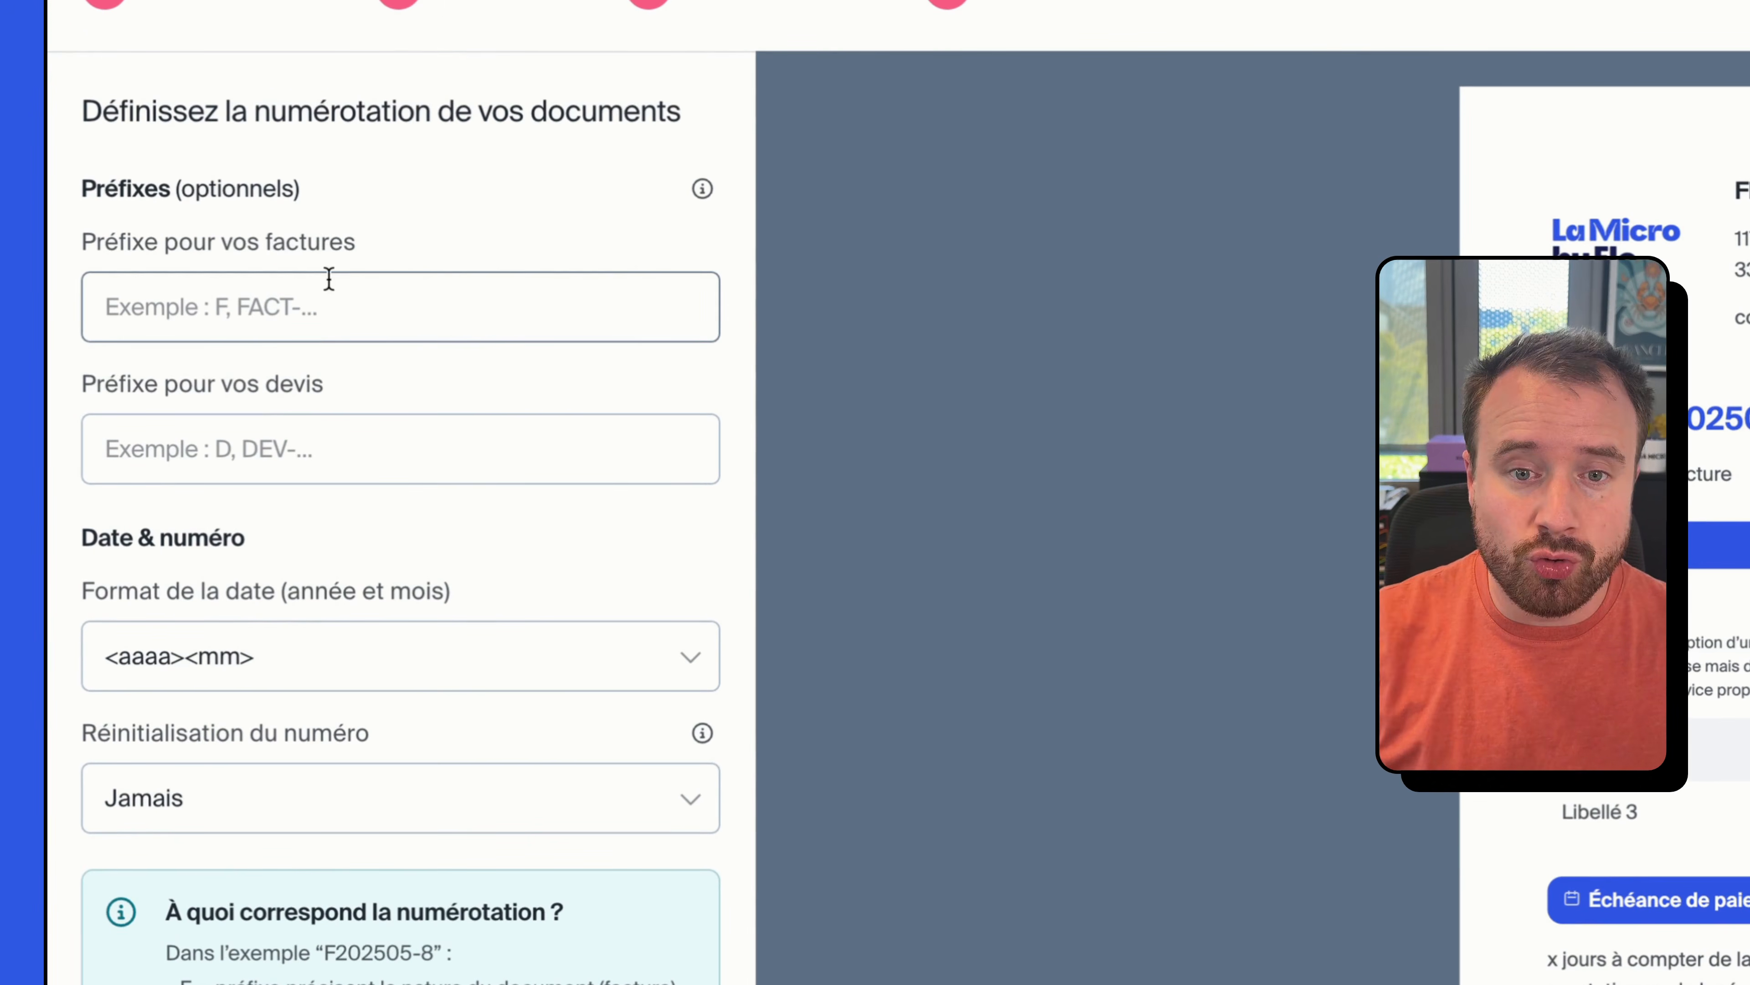
- Set the invoice prefix to F- and keep the <aaaa><mm> date format
left_click(315, 304)
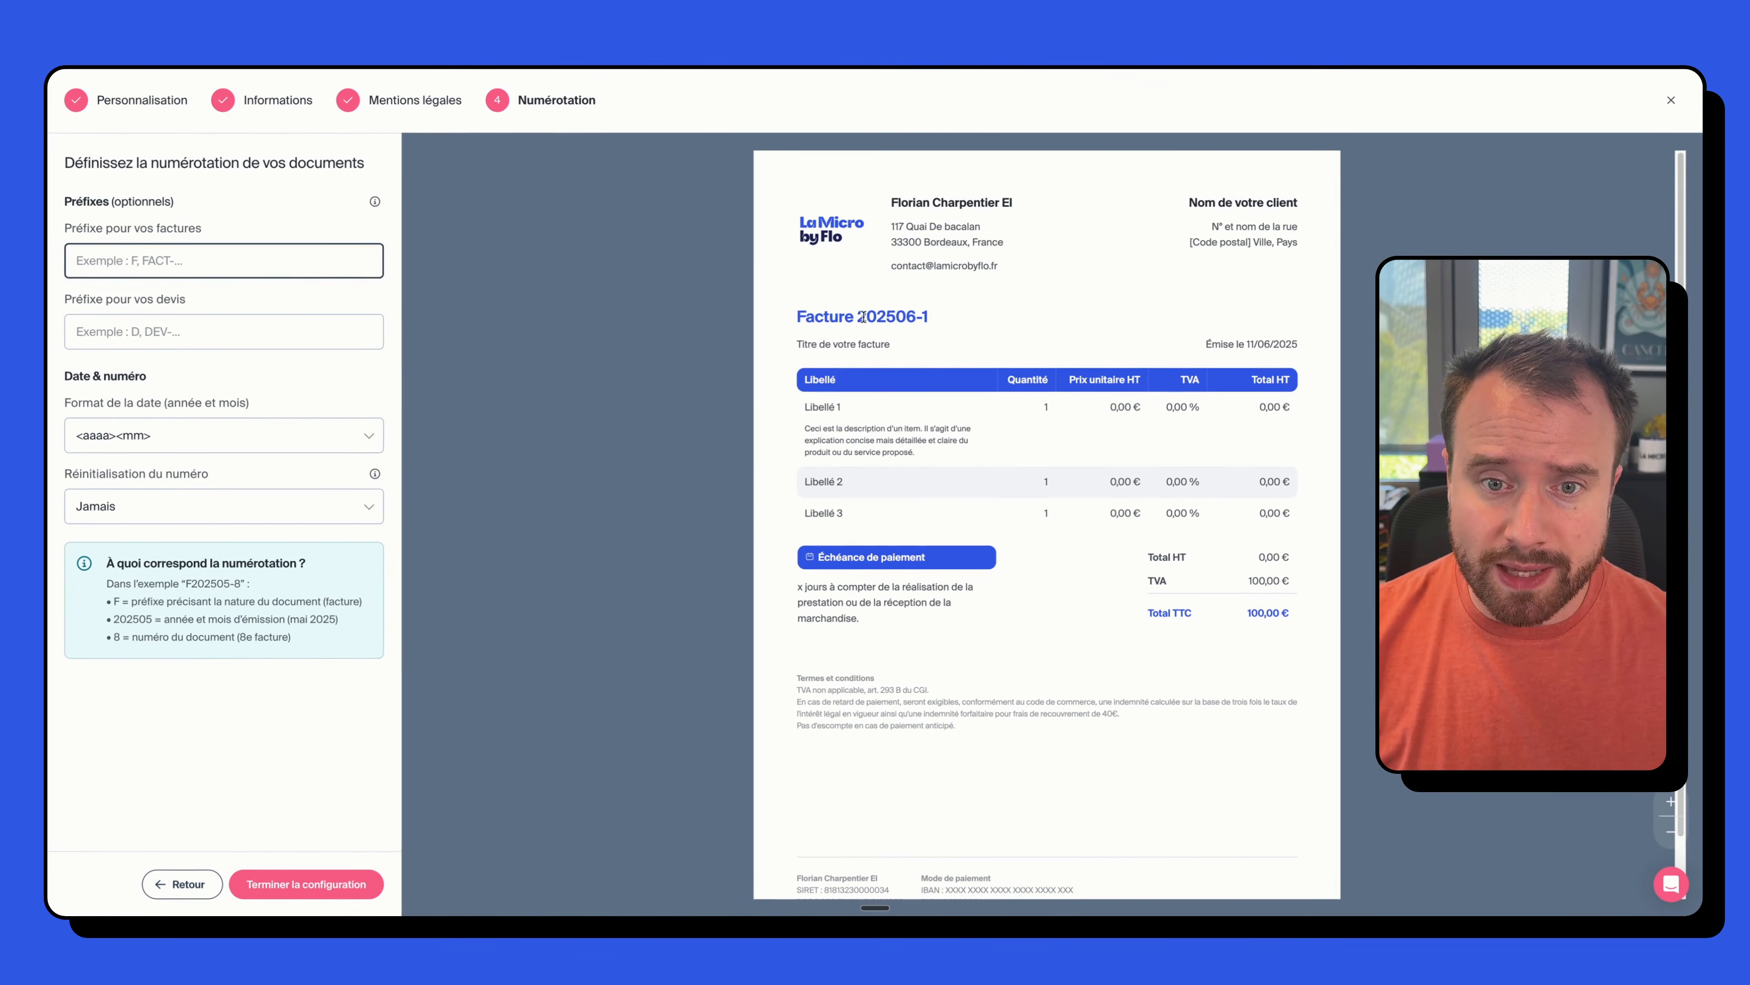
left_click(193, 259)
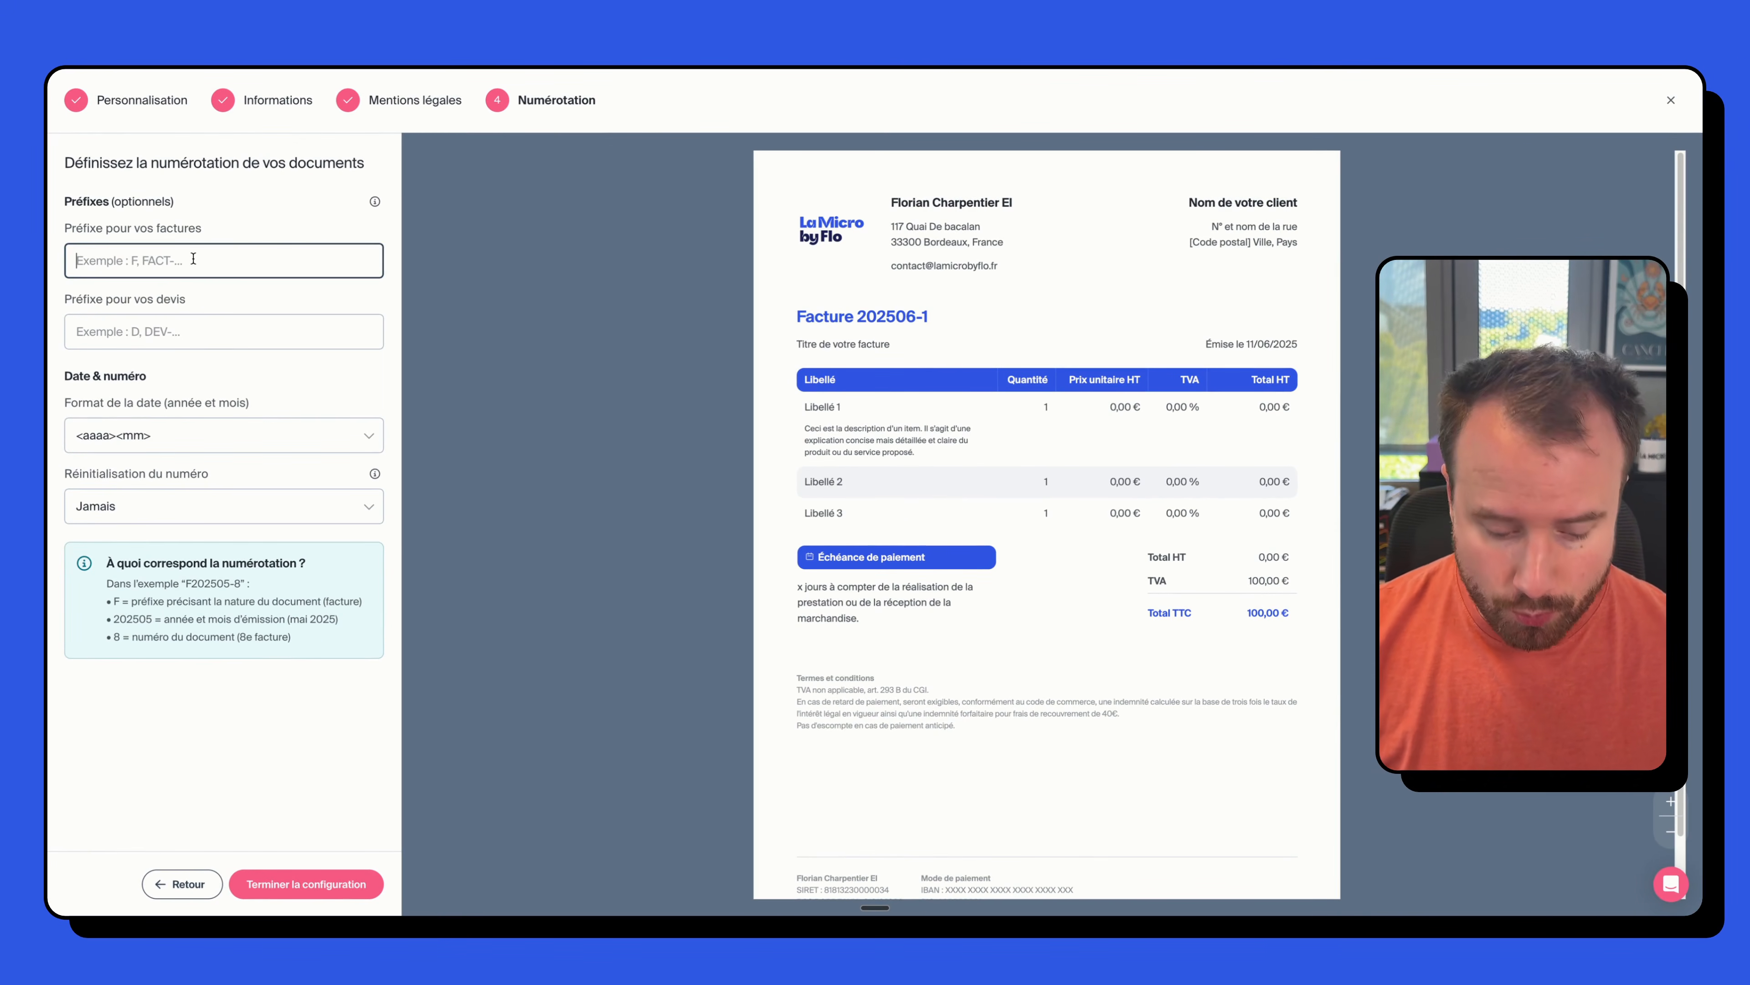
type("F-")
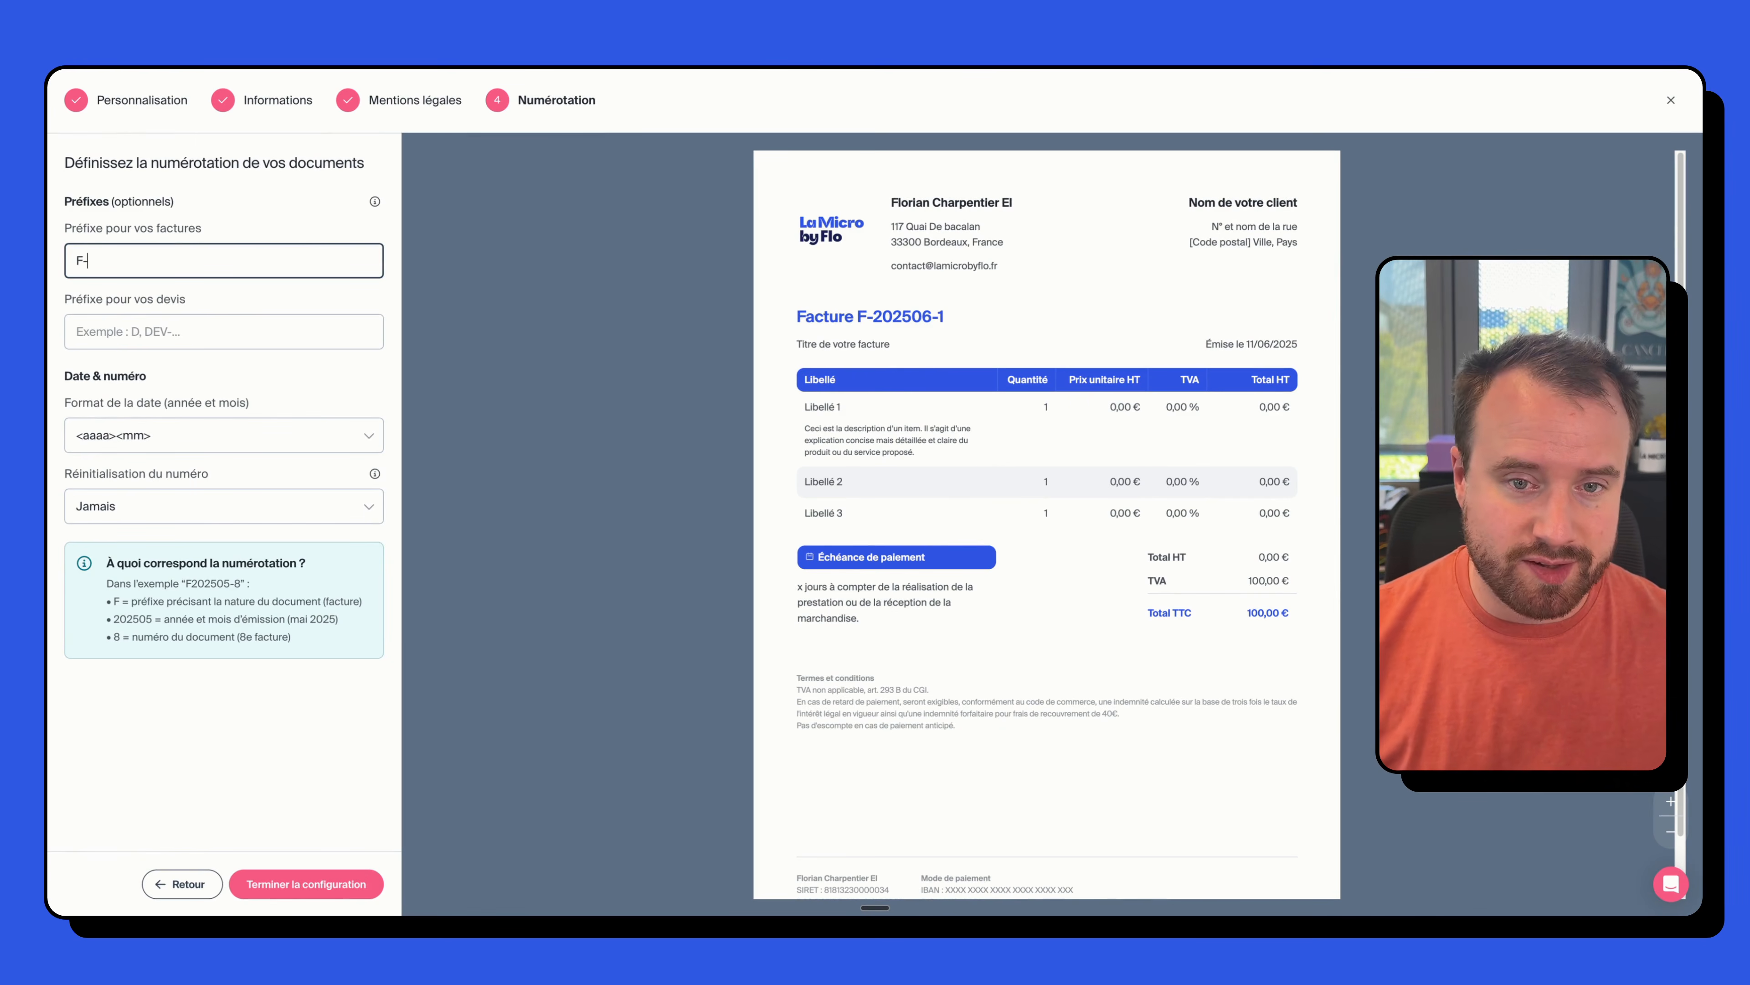
left_click_drag(858, 317, 934, 315)
left_click(859, 317)
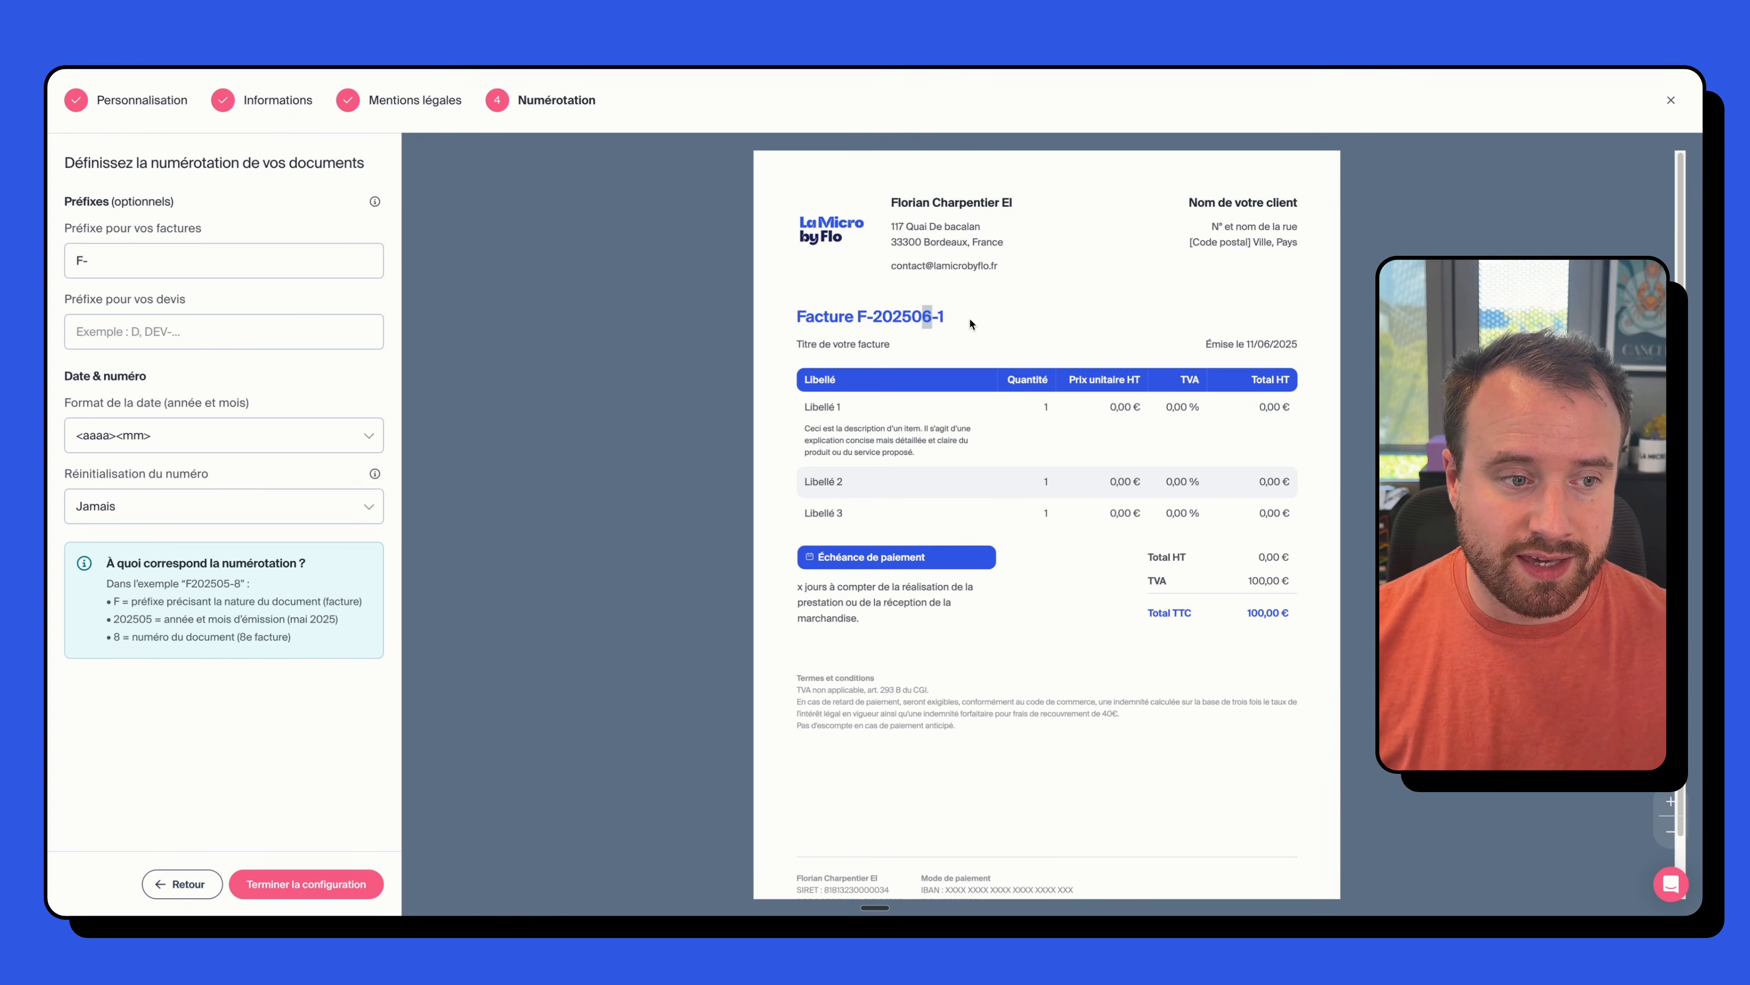
left_click(147, 423)
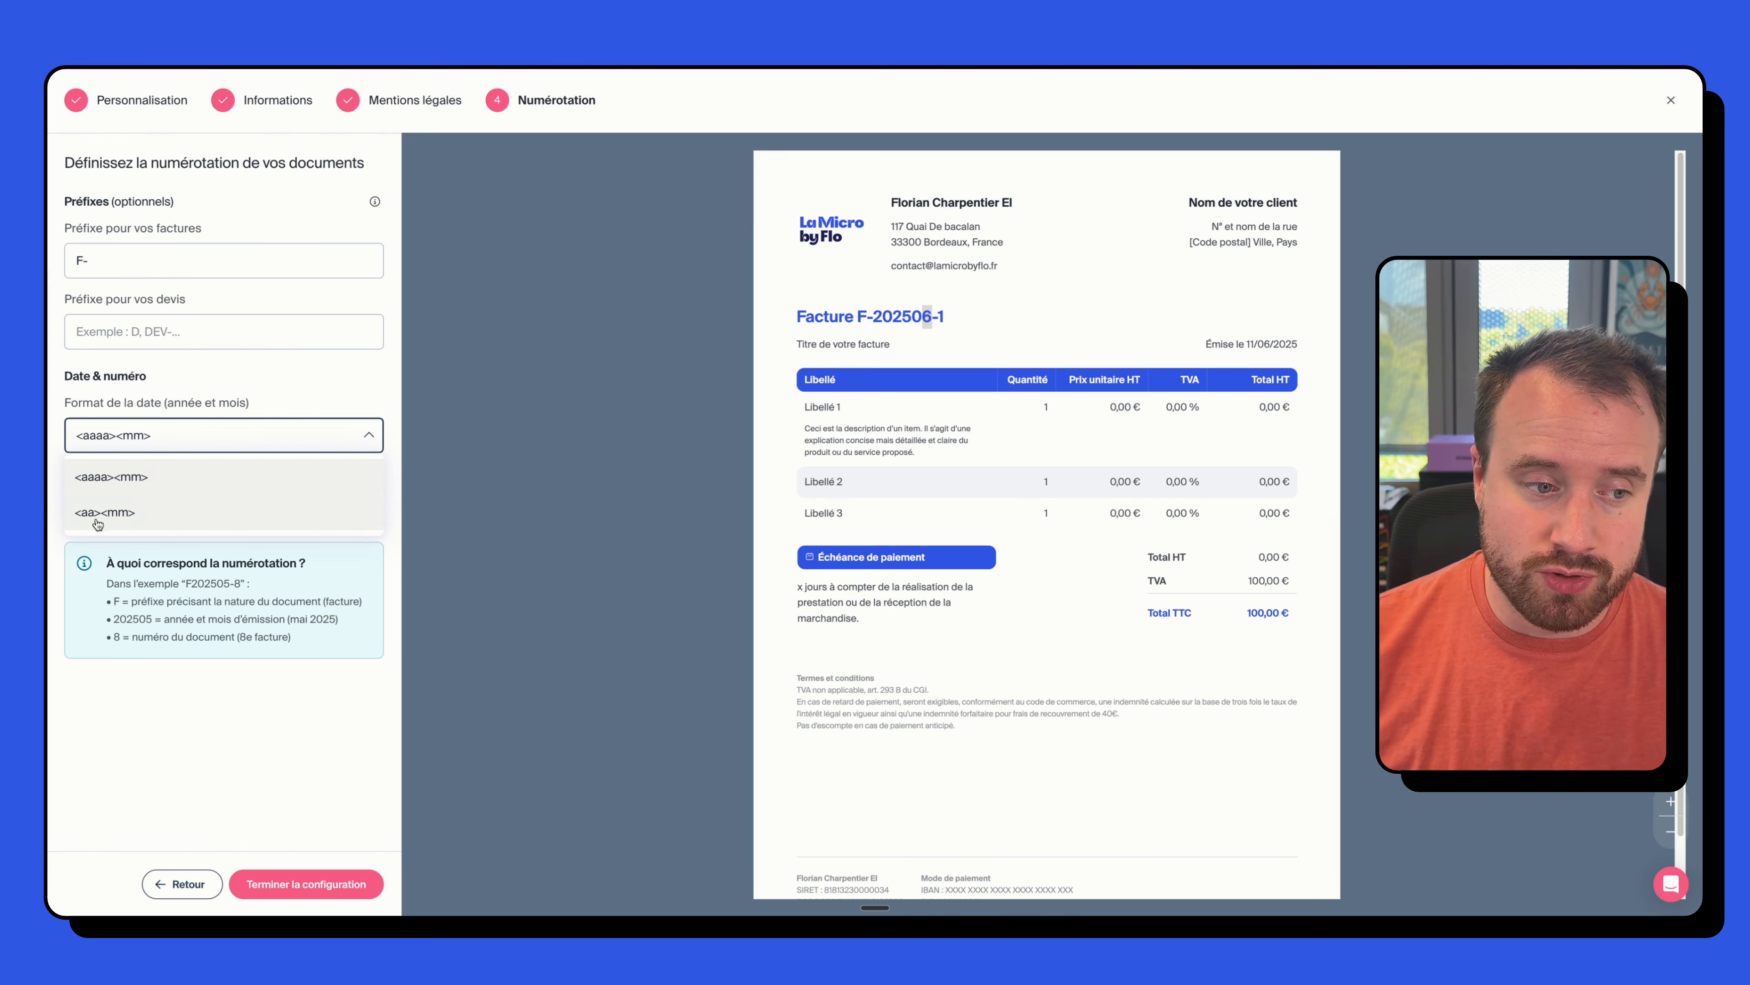
left_click(114, 476)
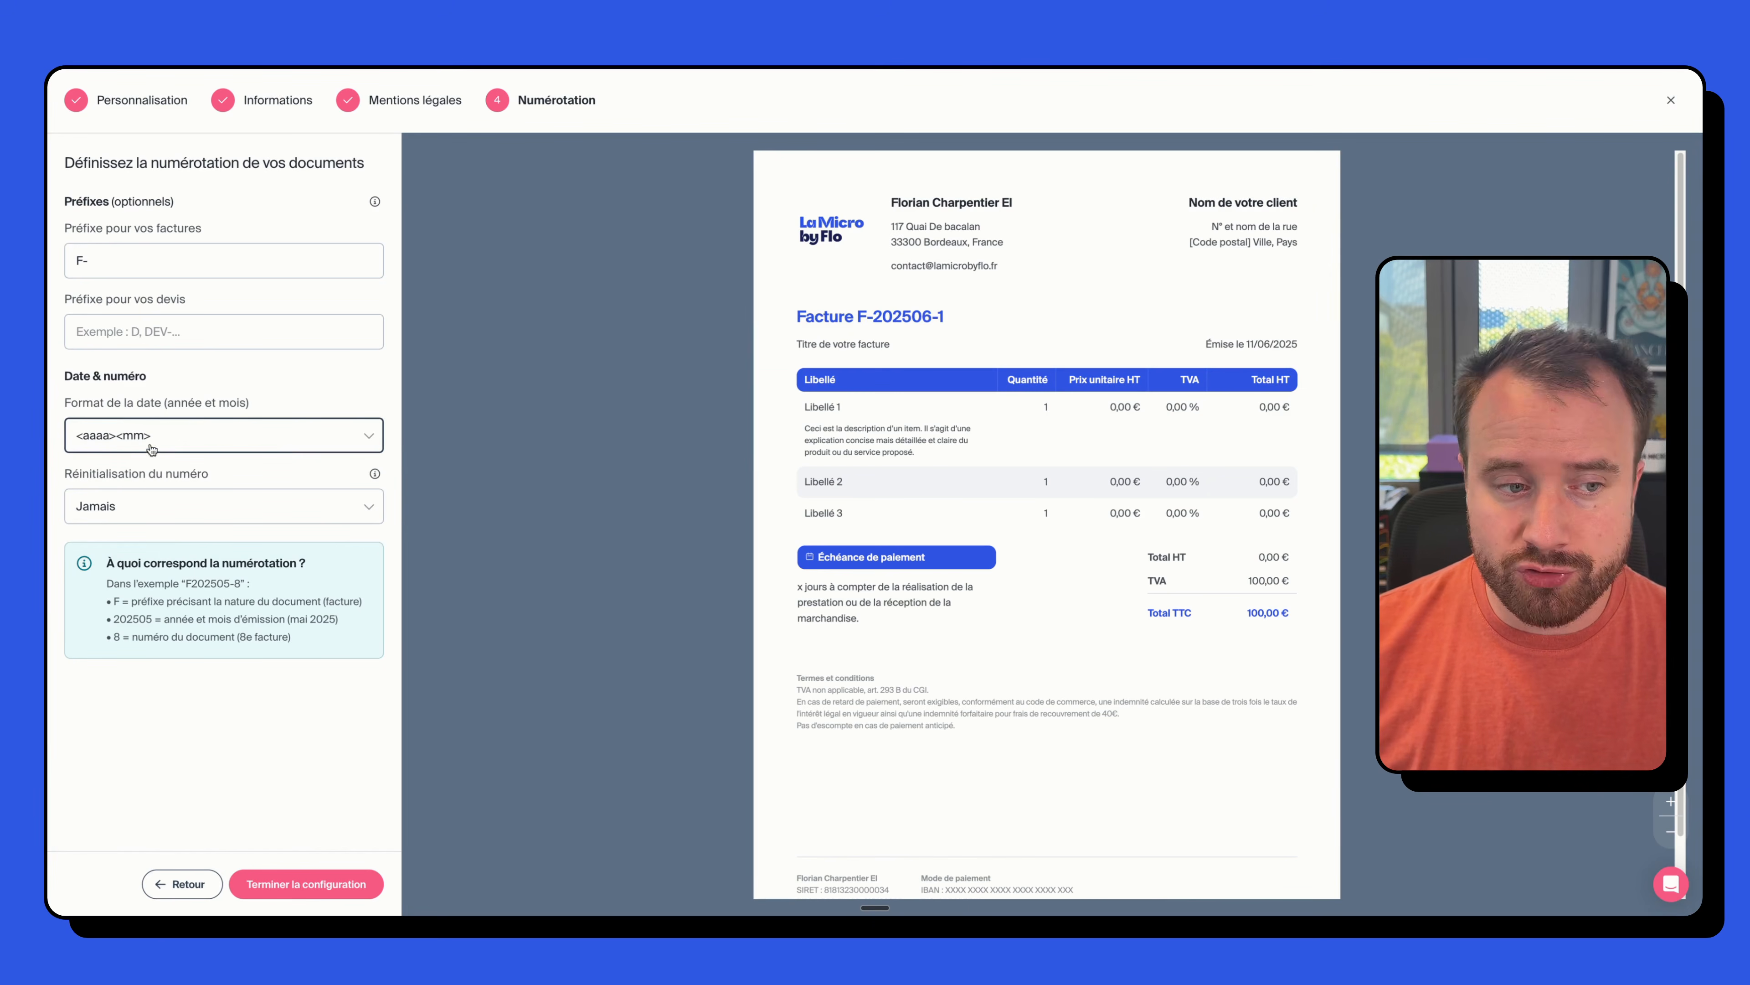
- Set the quote prefix to D-, briefly trying LMBF- before restoring the F- invoice prefix
left_click(228, 331)
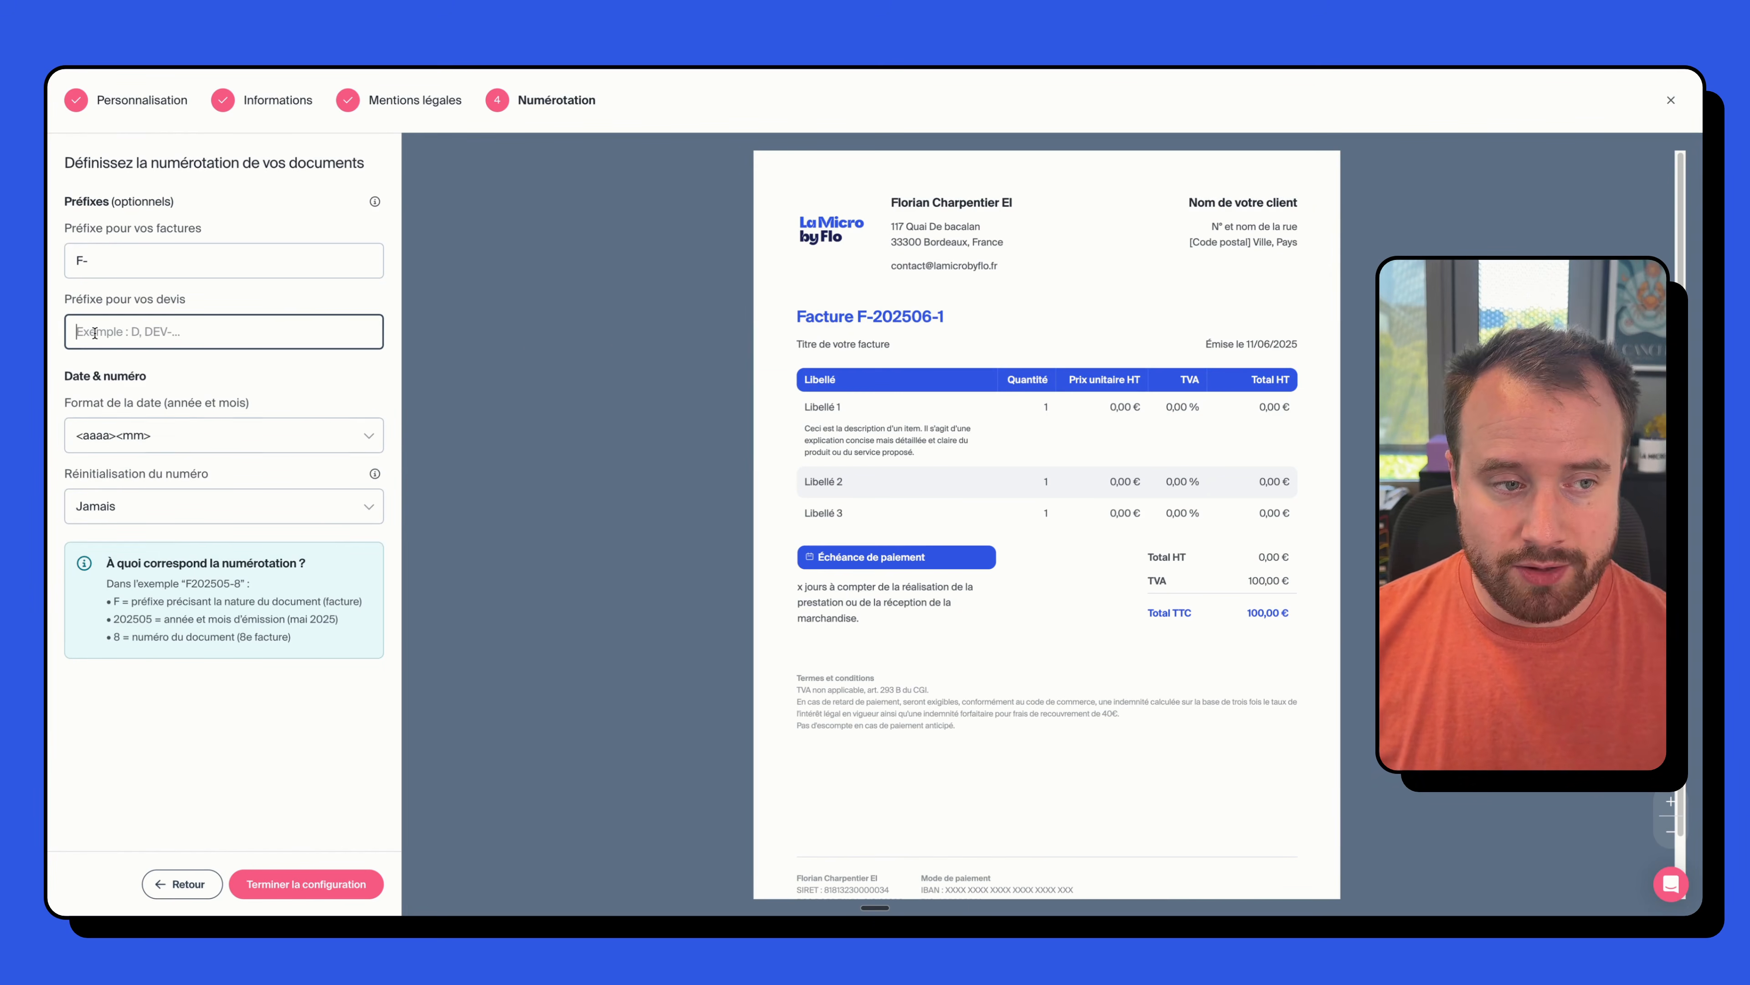
type("D-")
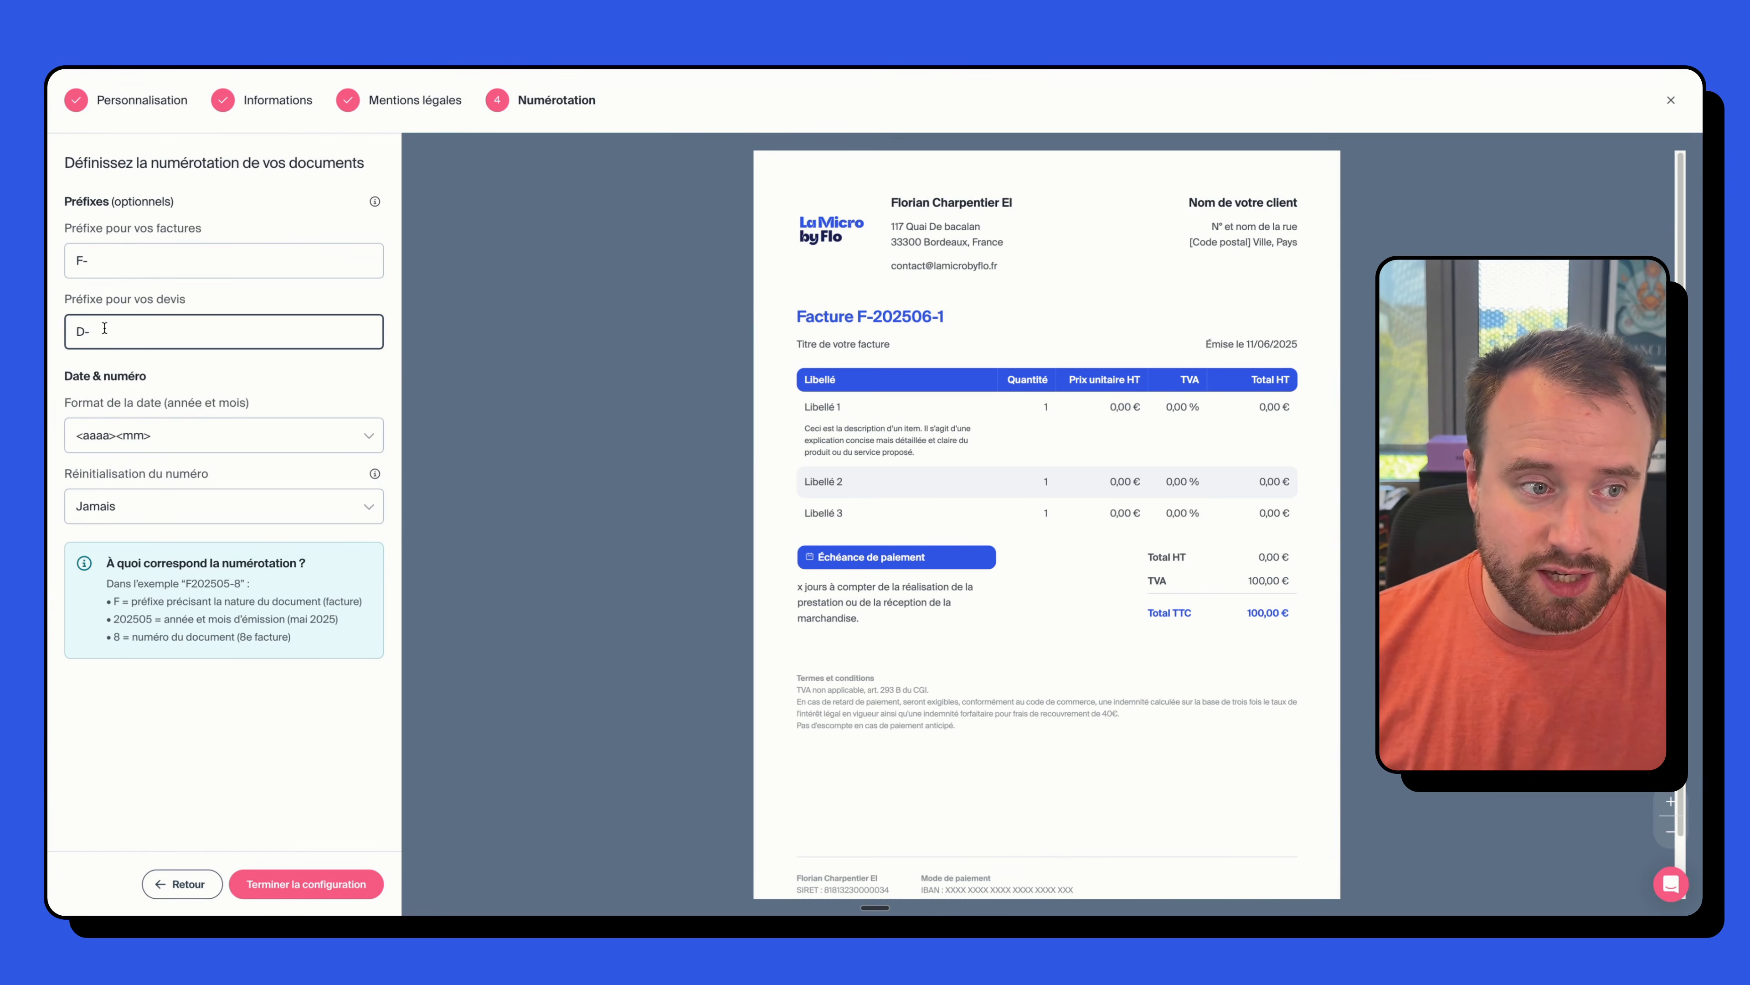
left_click_drag(93, 261, 51, 260)
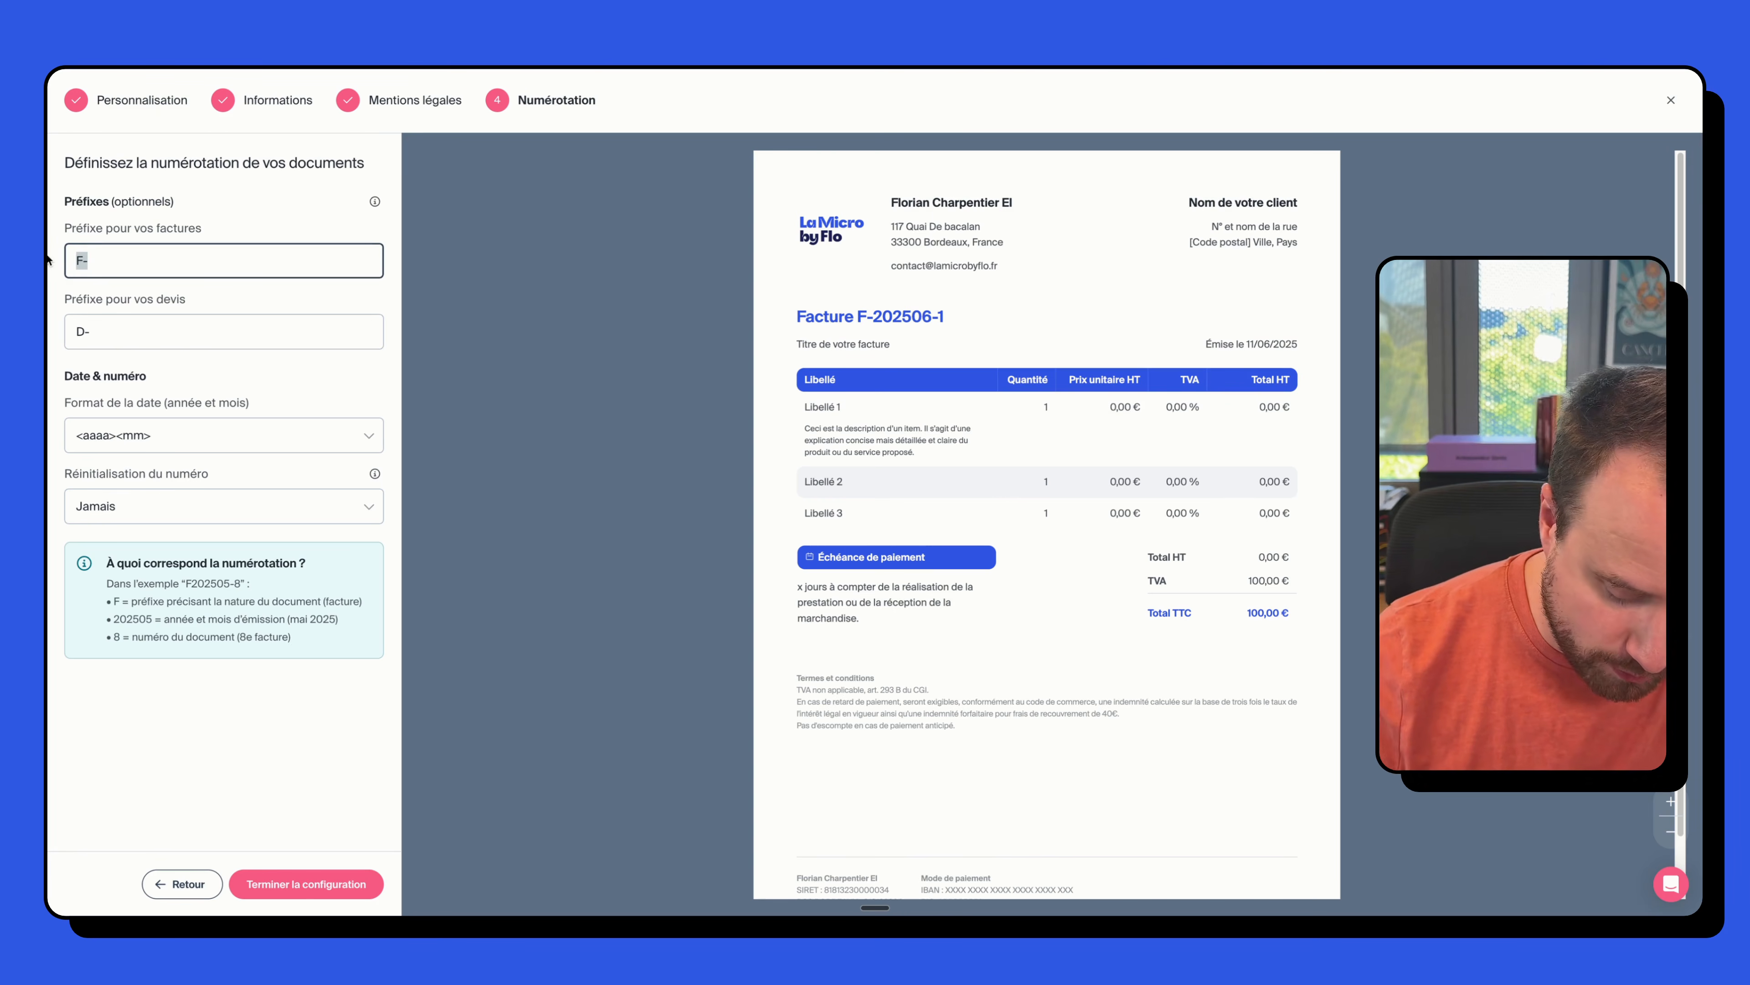
type("LMBF-")
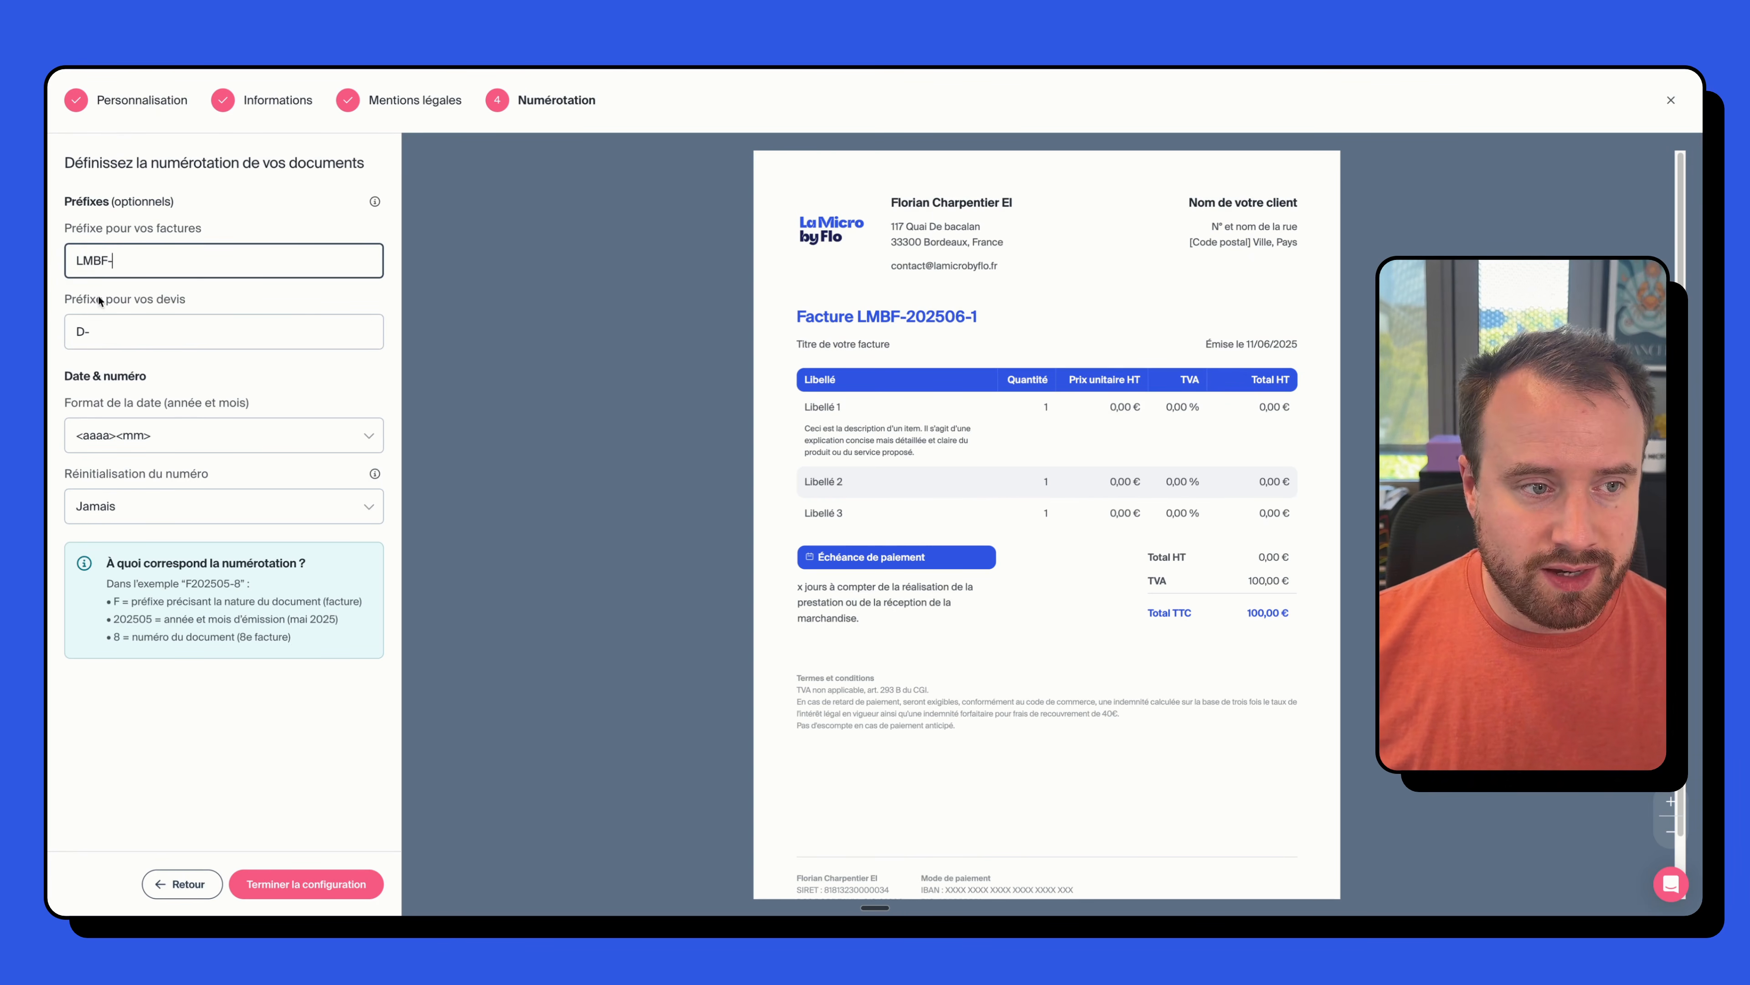
left_click_drag(145, 263, 47, 260)
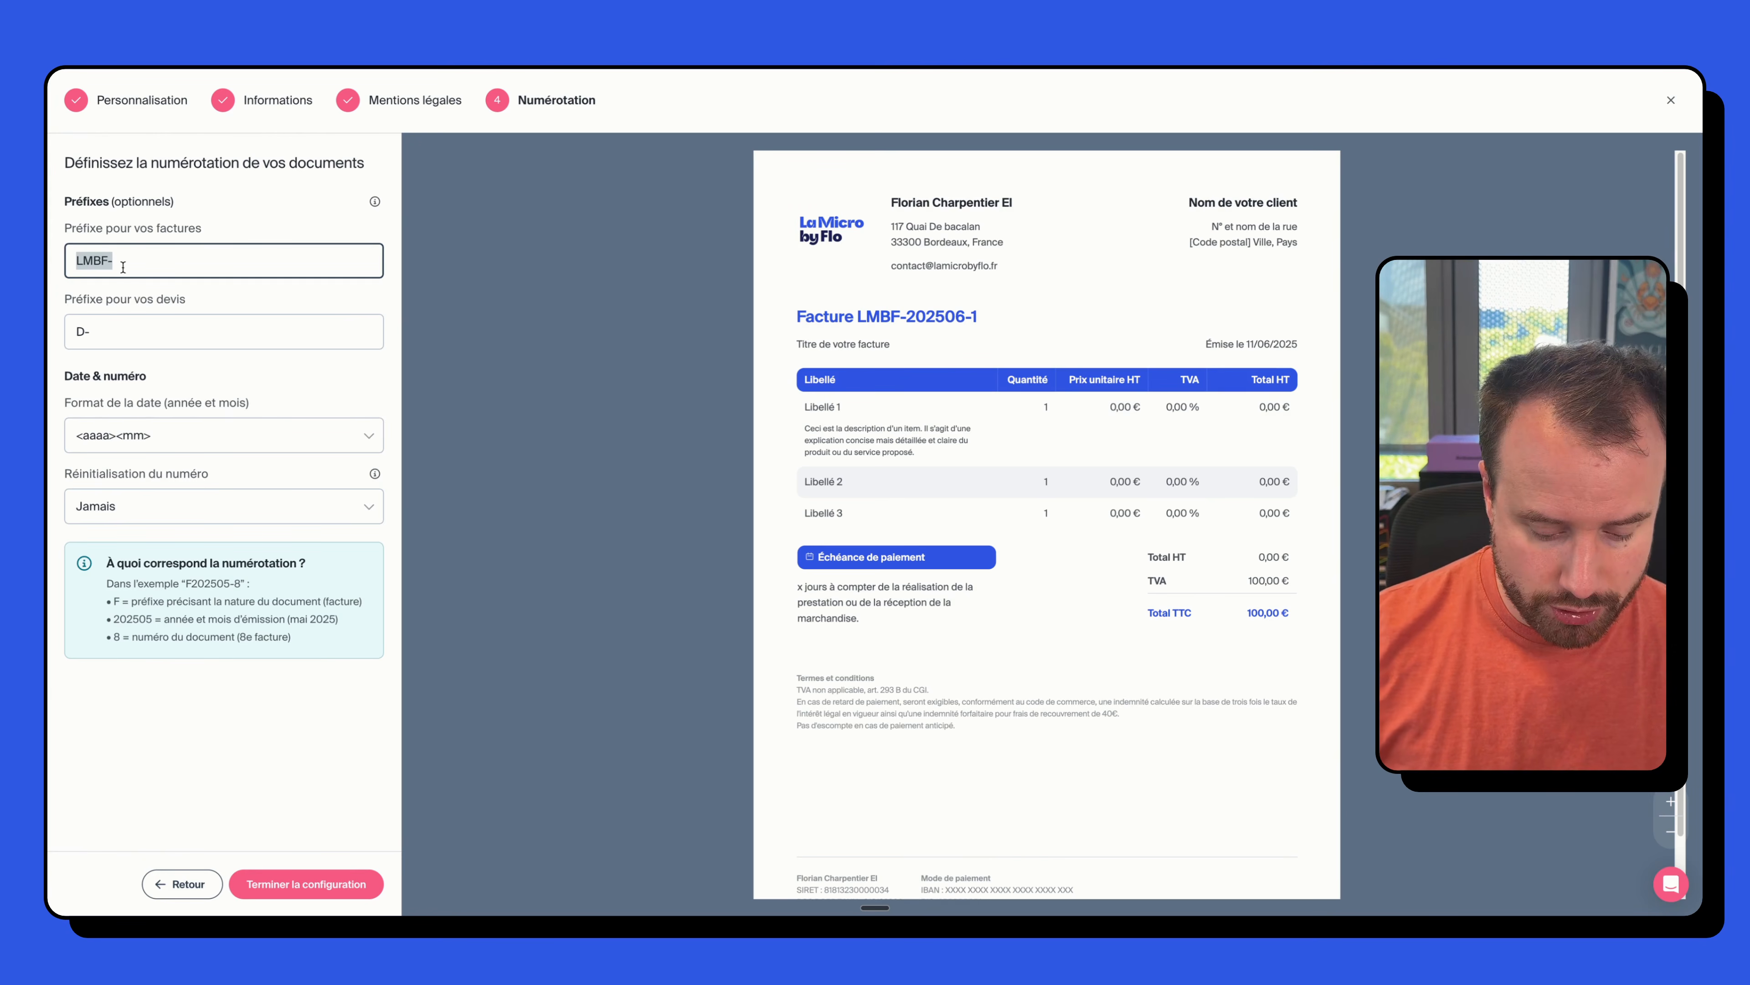
type("F-")
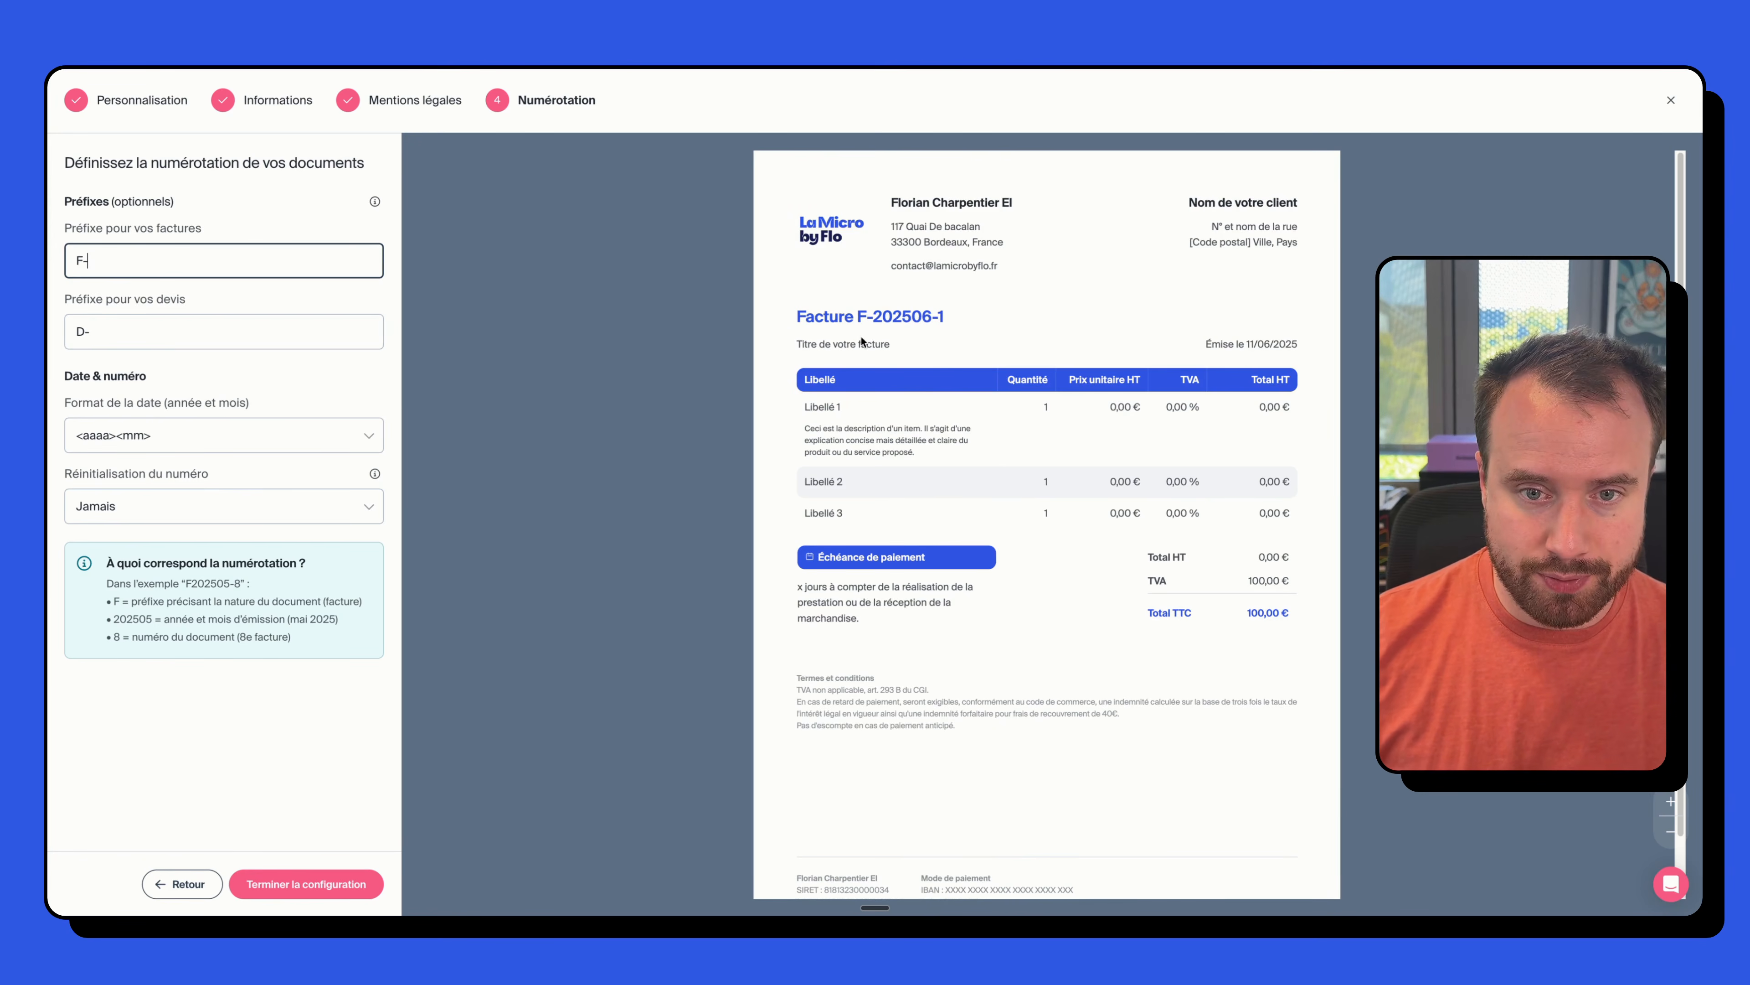
left_click(190, 331)
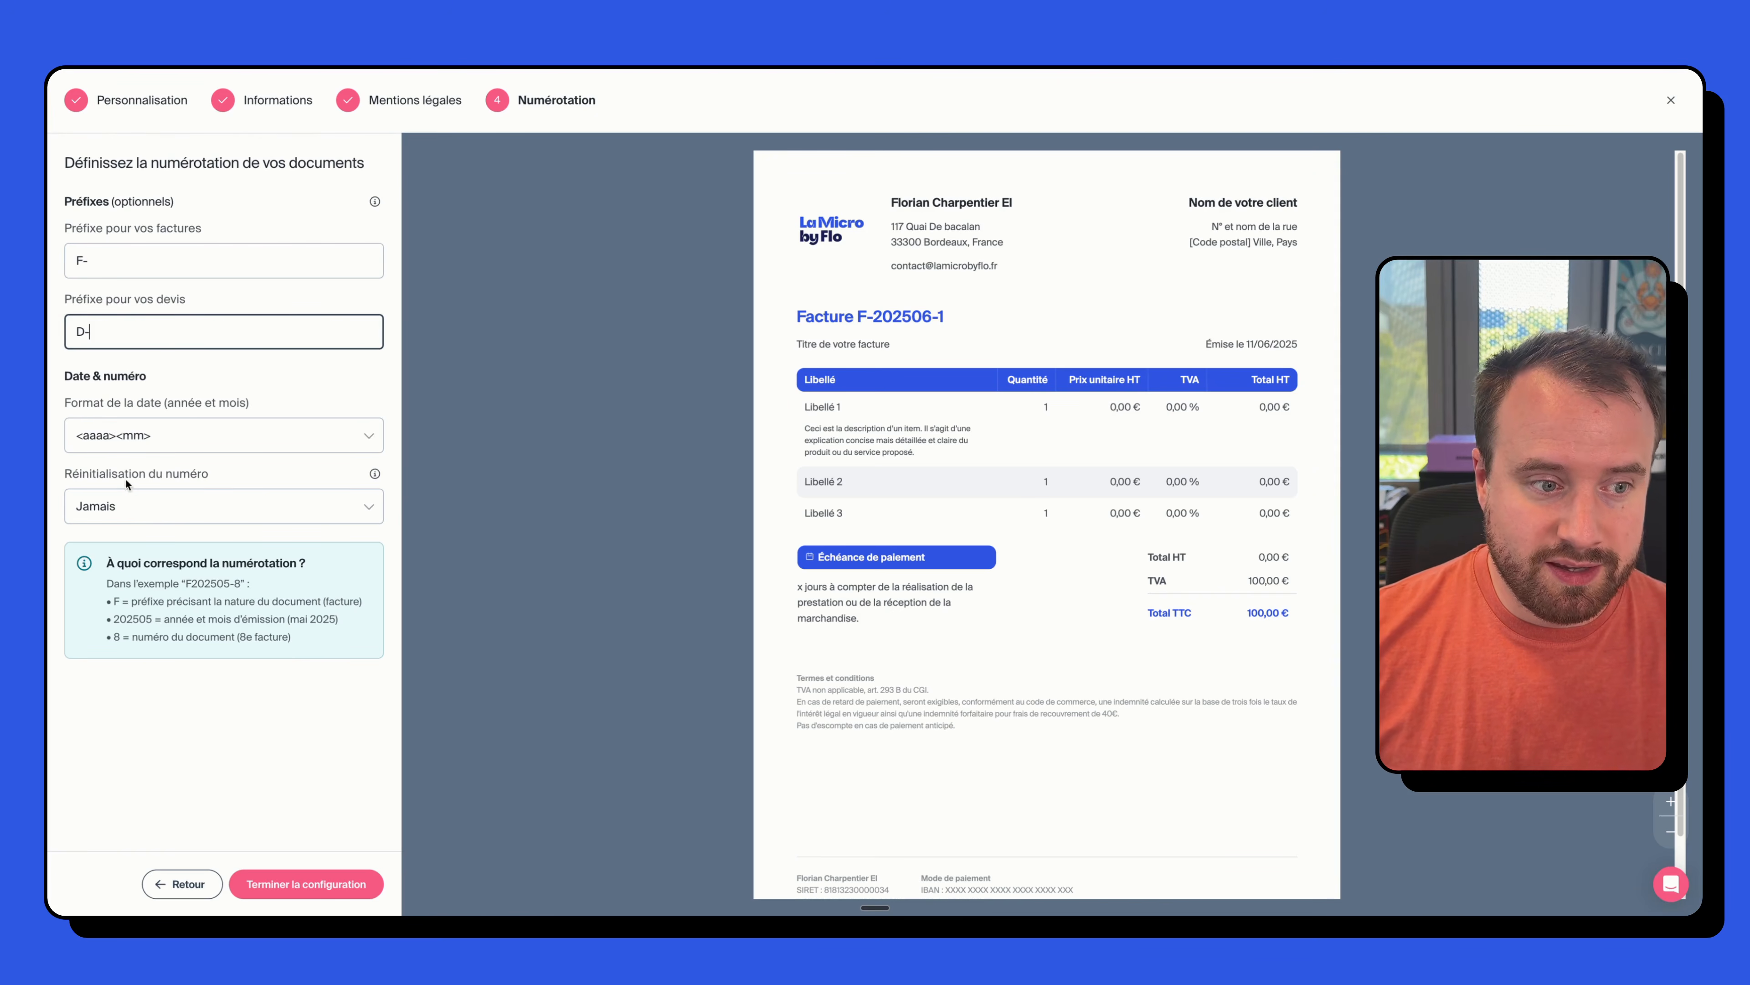
- Reset numbering every year (Tous les ans) and finish the configuration
left_click(143, 506)
left_click(152, 620)
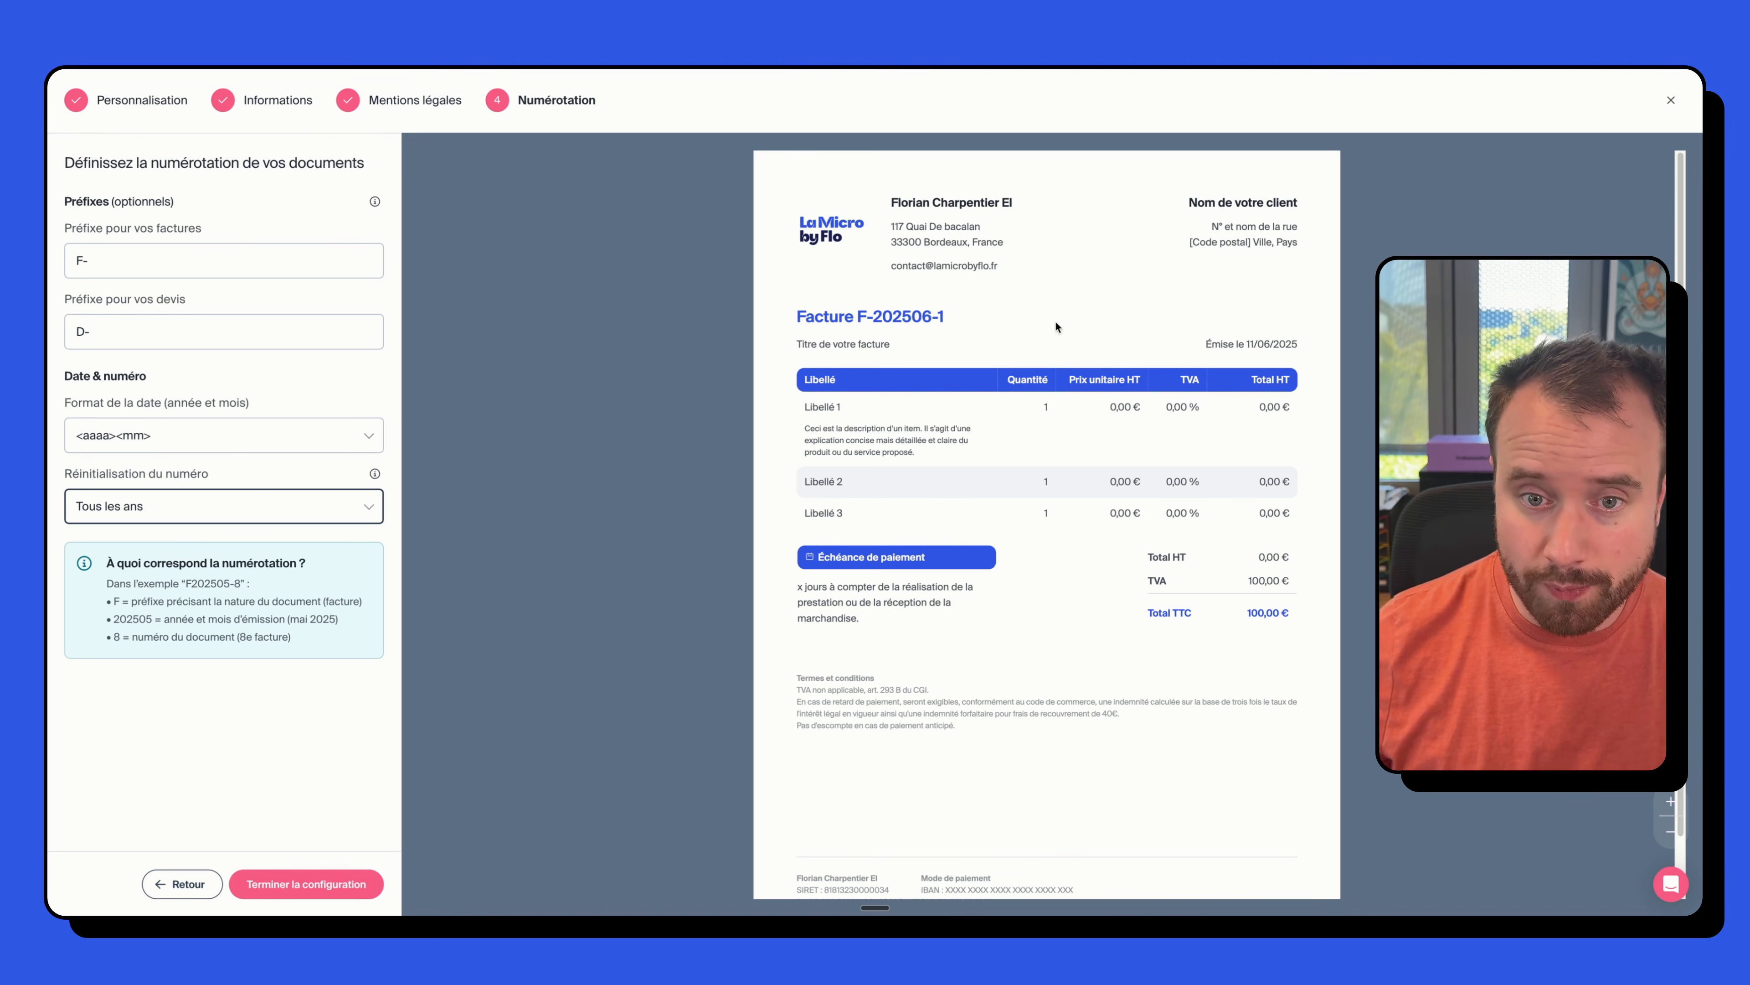
left_click(279, 889)
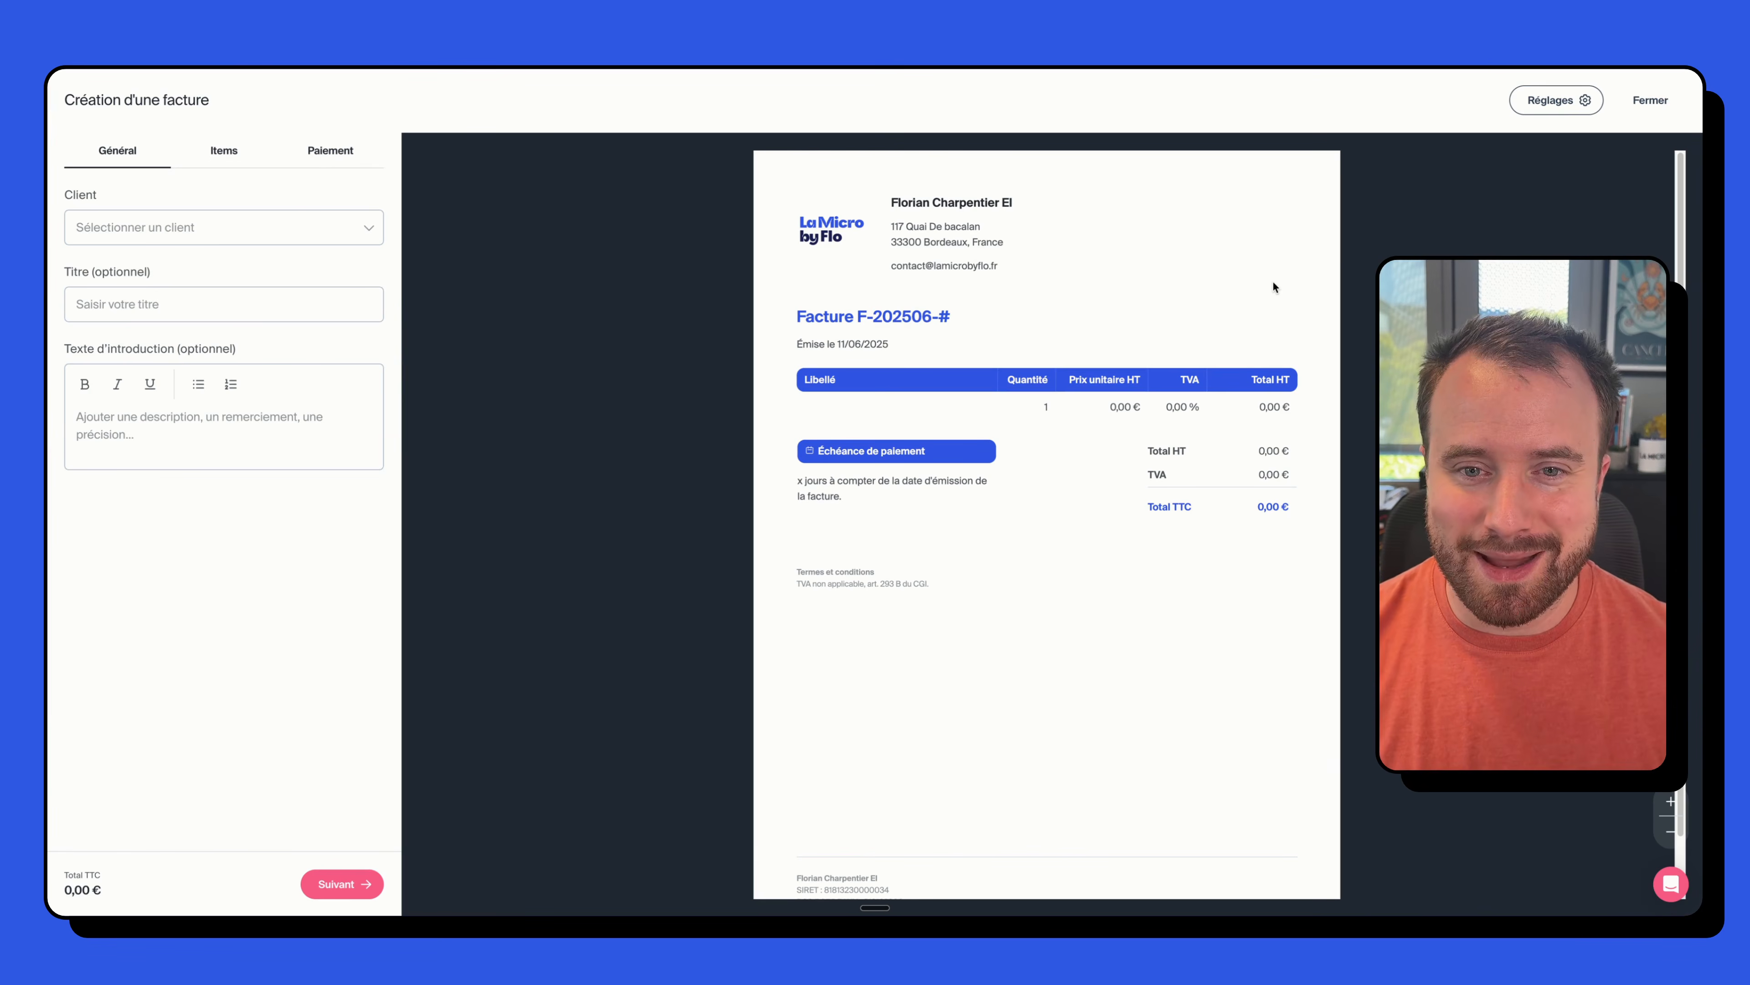
- Open the invoice's Client list and choose 'Ajouter un nouveau client'
left_click(269, 230)
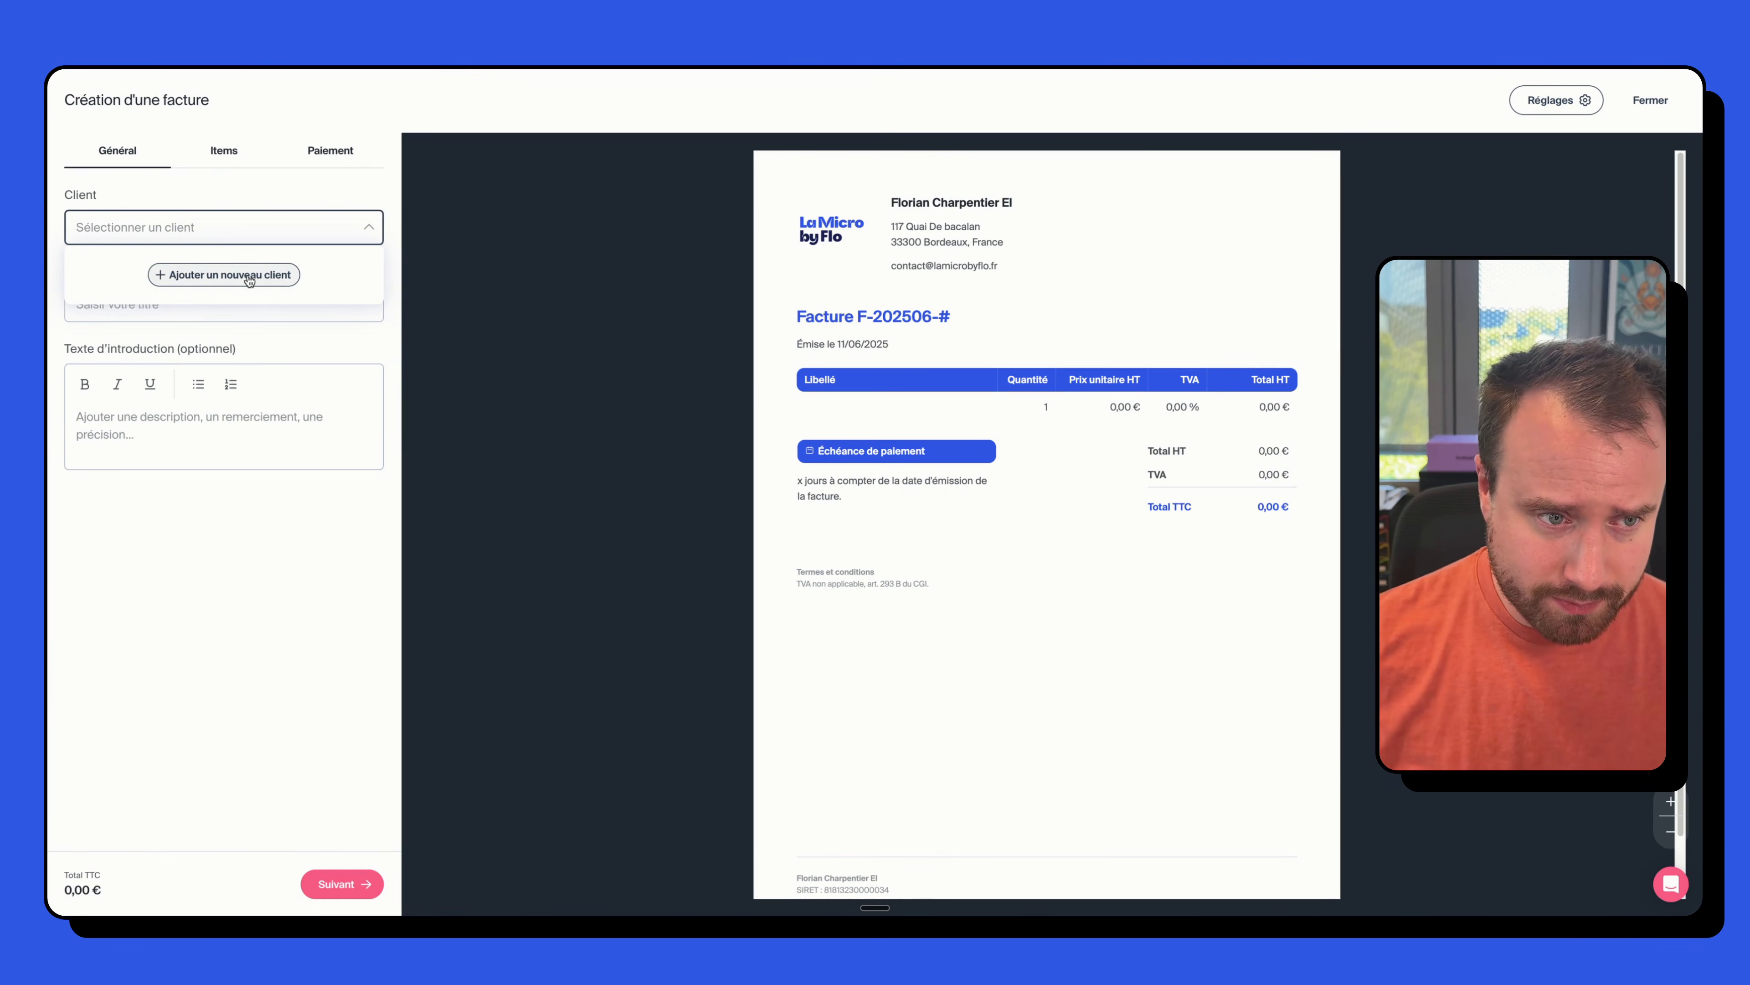
left_click(245, 276)
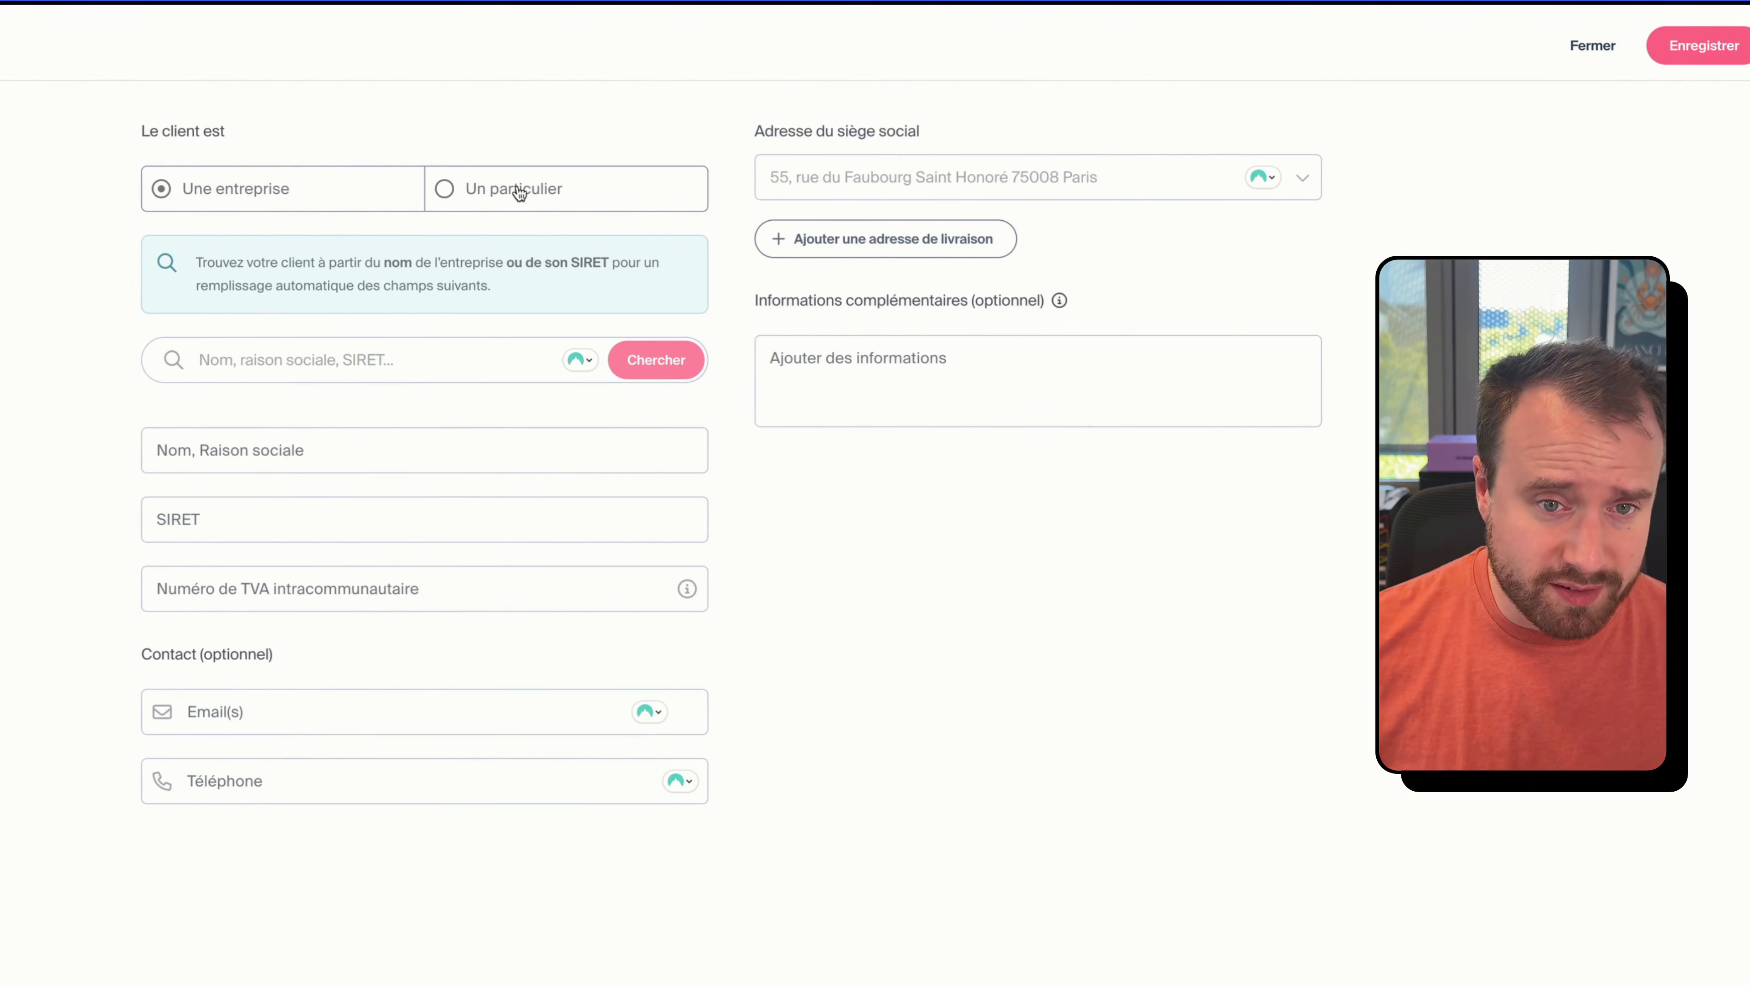
- Set the client type to company and search by pasted SIRET, which autofills LA MICRO BY FLO
left_click(495, 197)
left_click(196, 316)
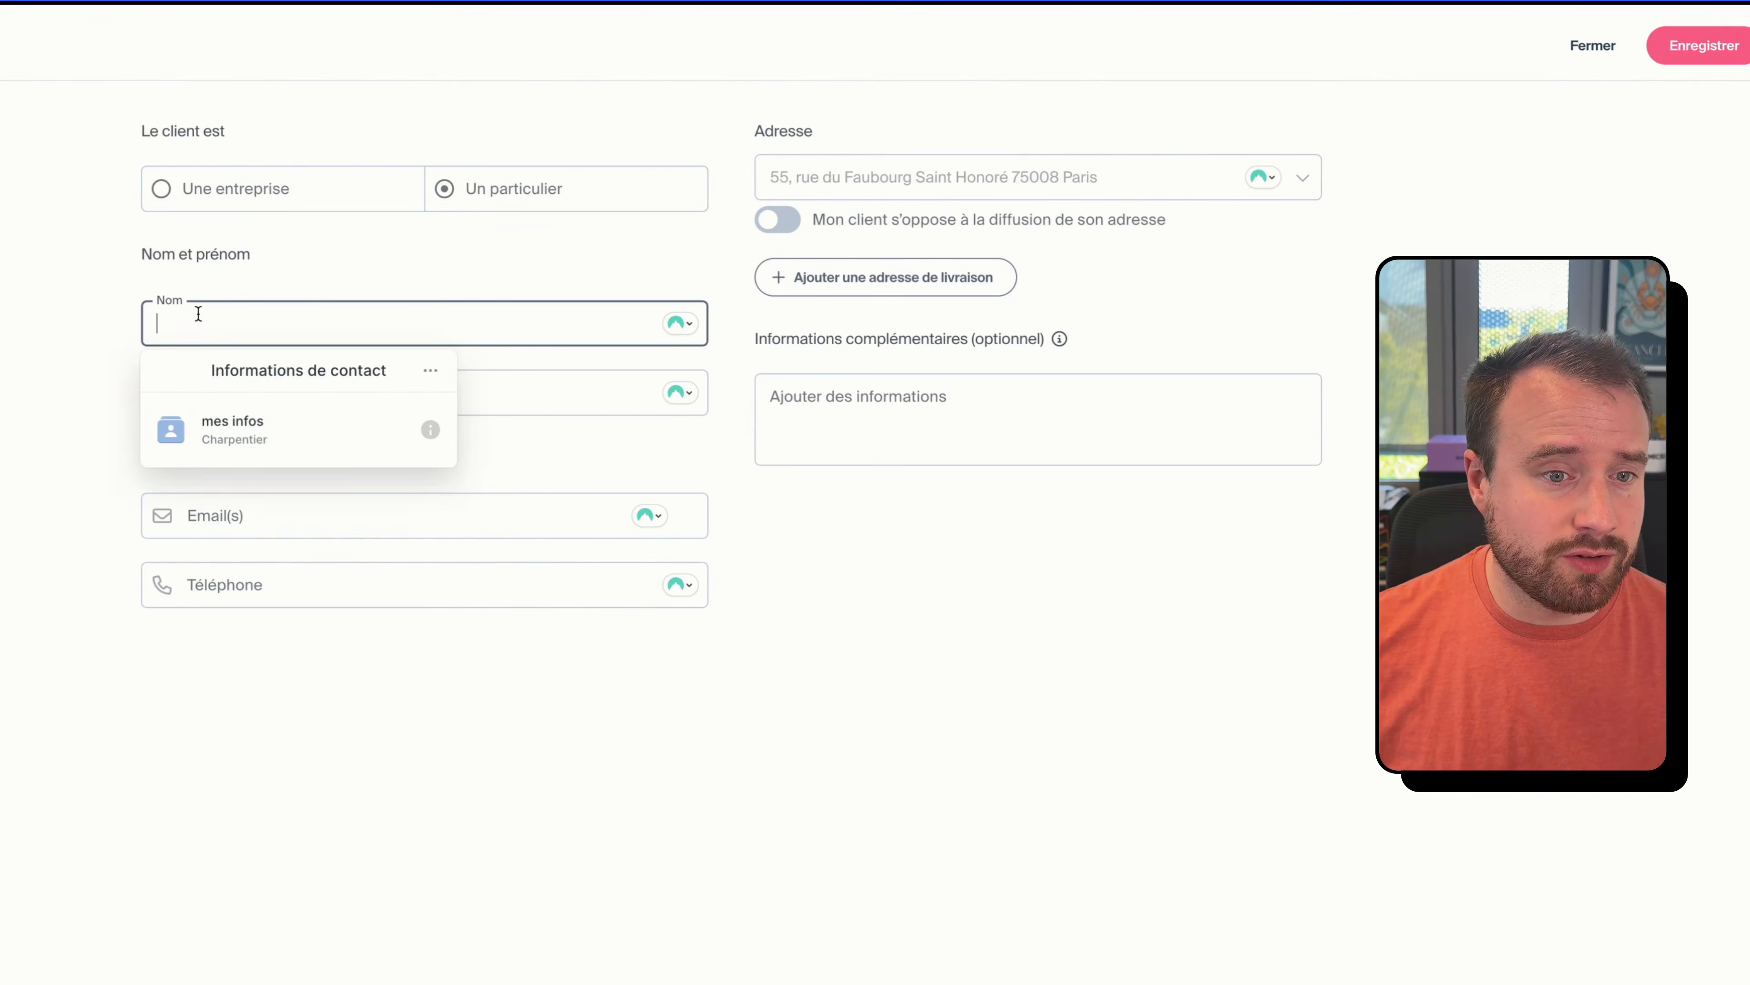
left_click(36, 368)
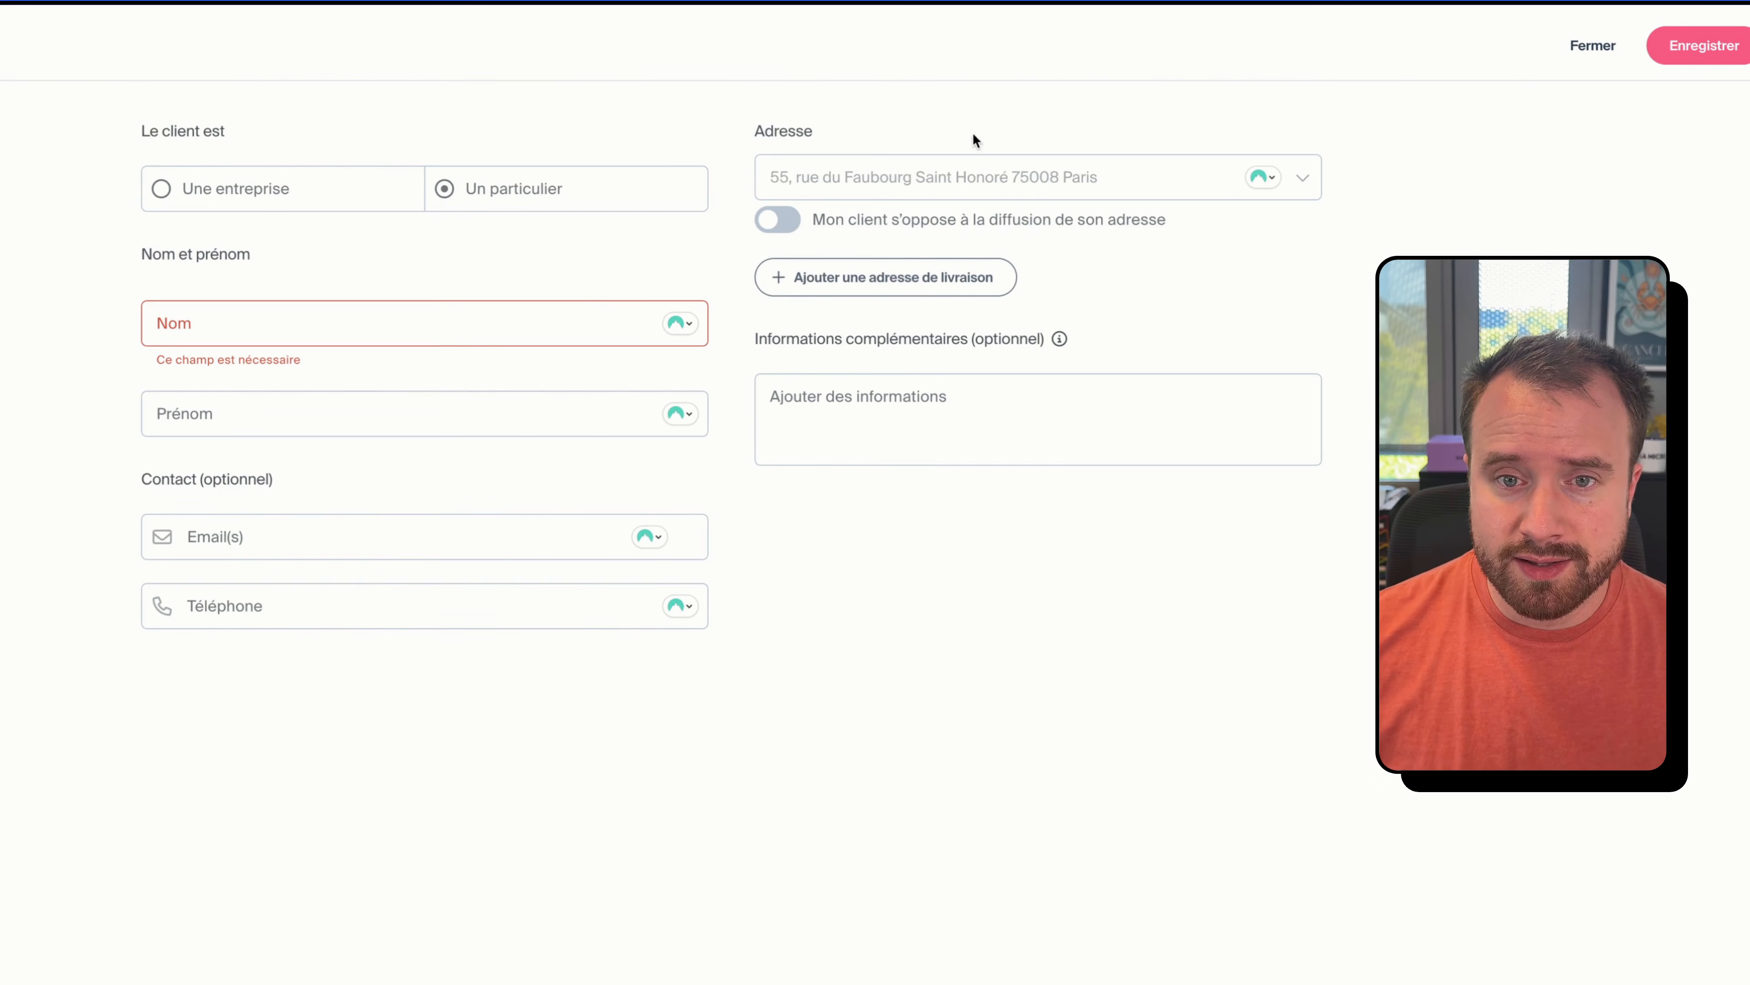
left_click(847, 220)
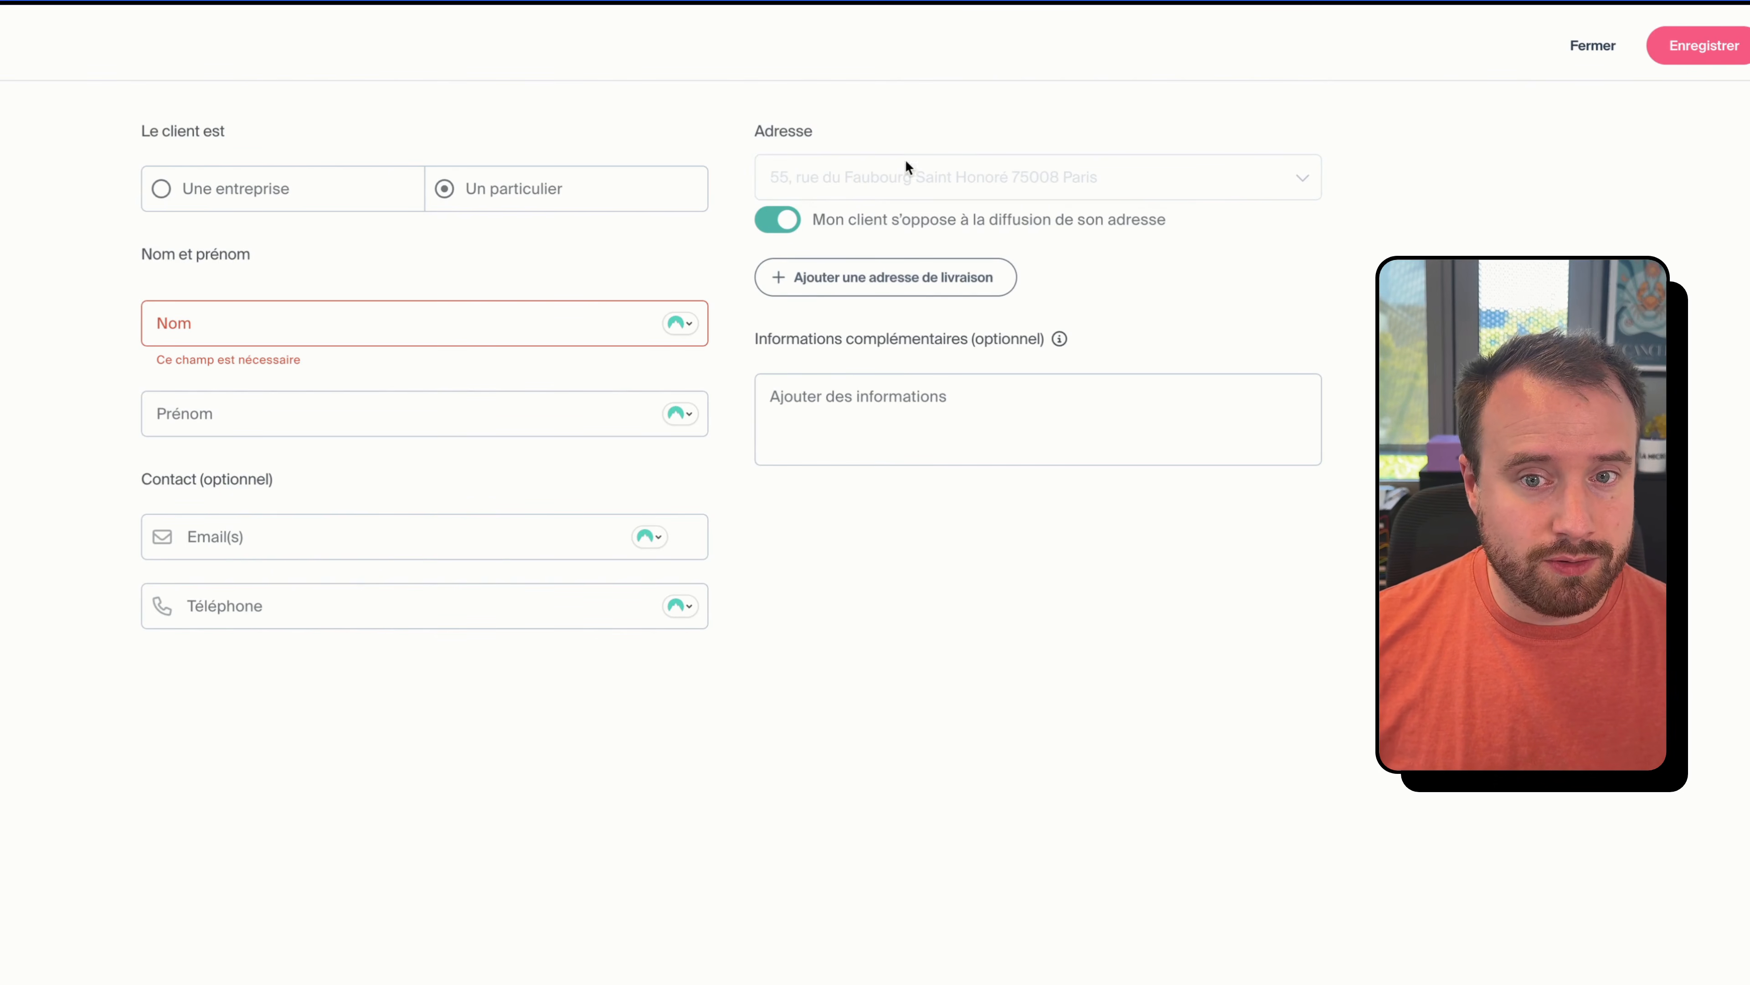
left_click(799, 221)
left_click(287, 195)
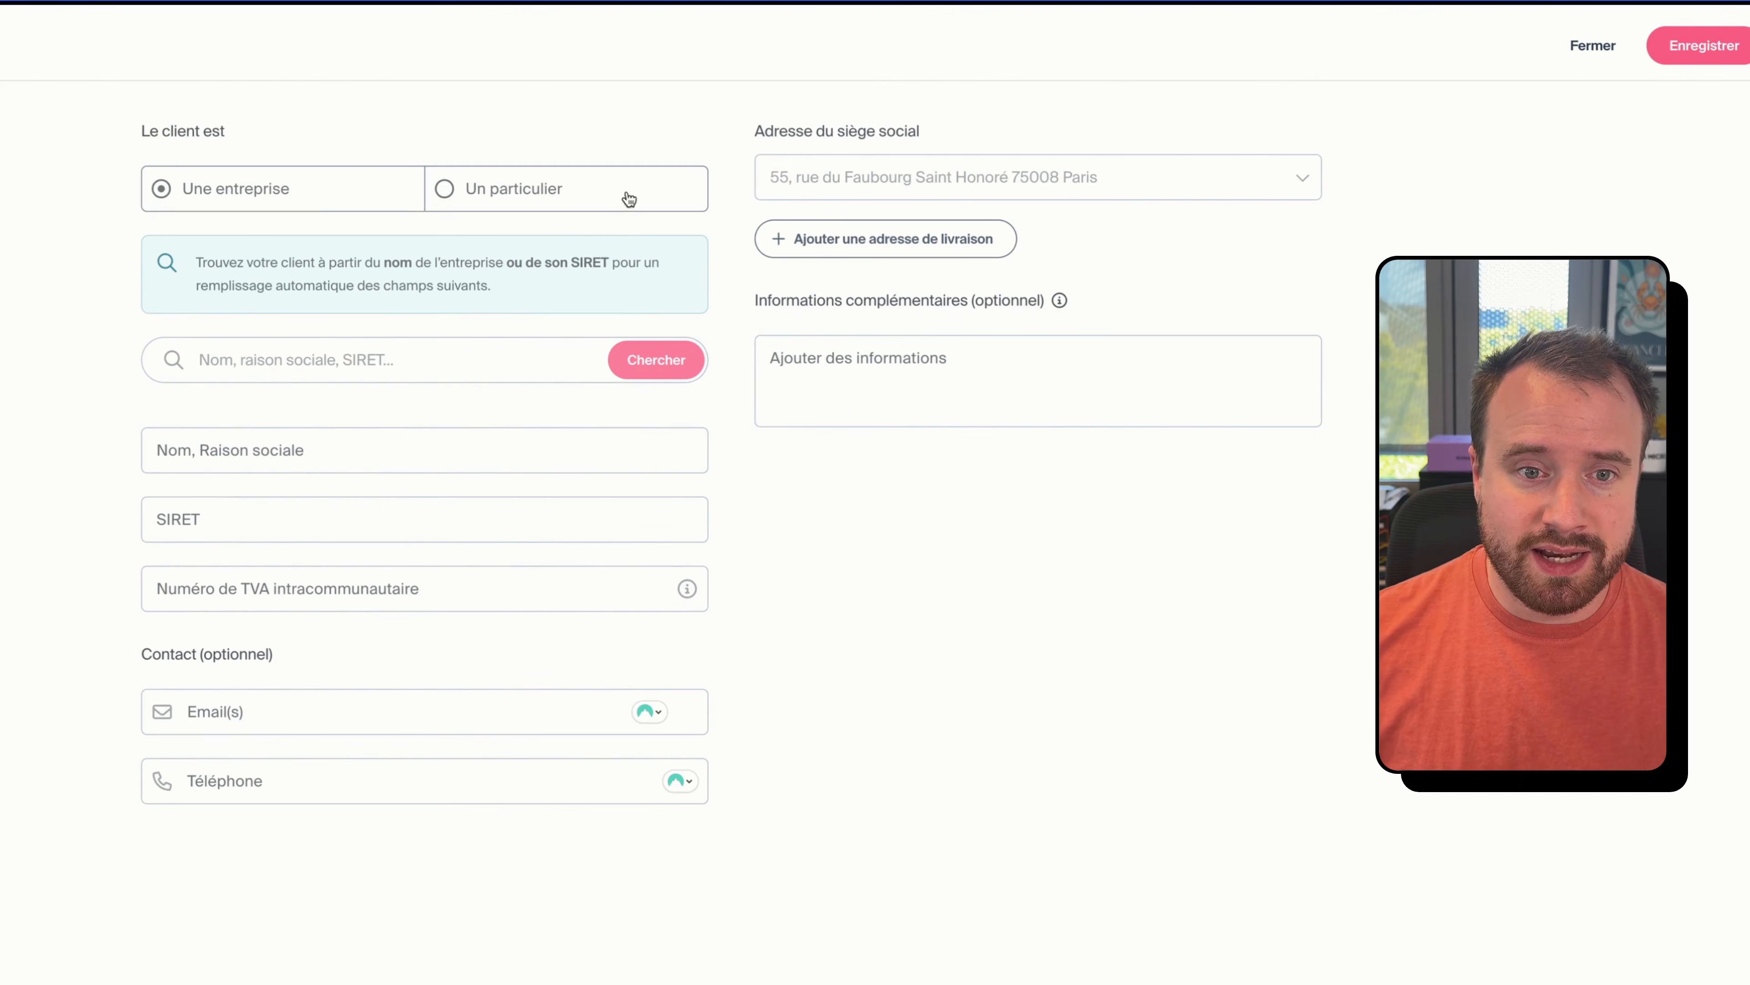
left_click(340, 366)
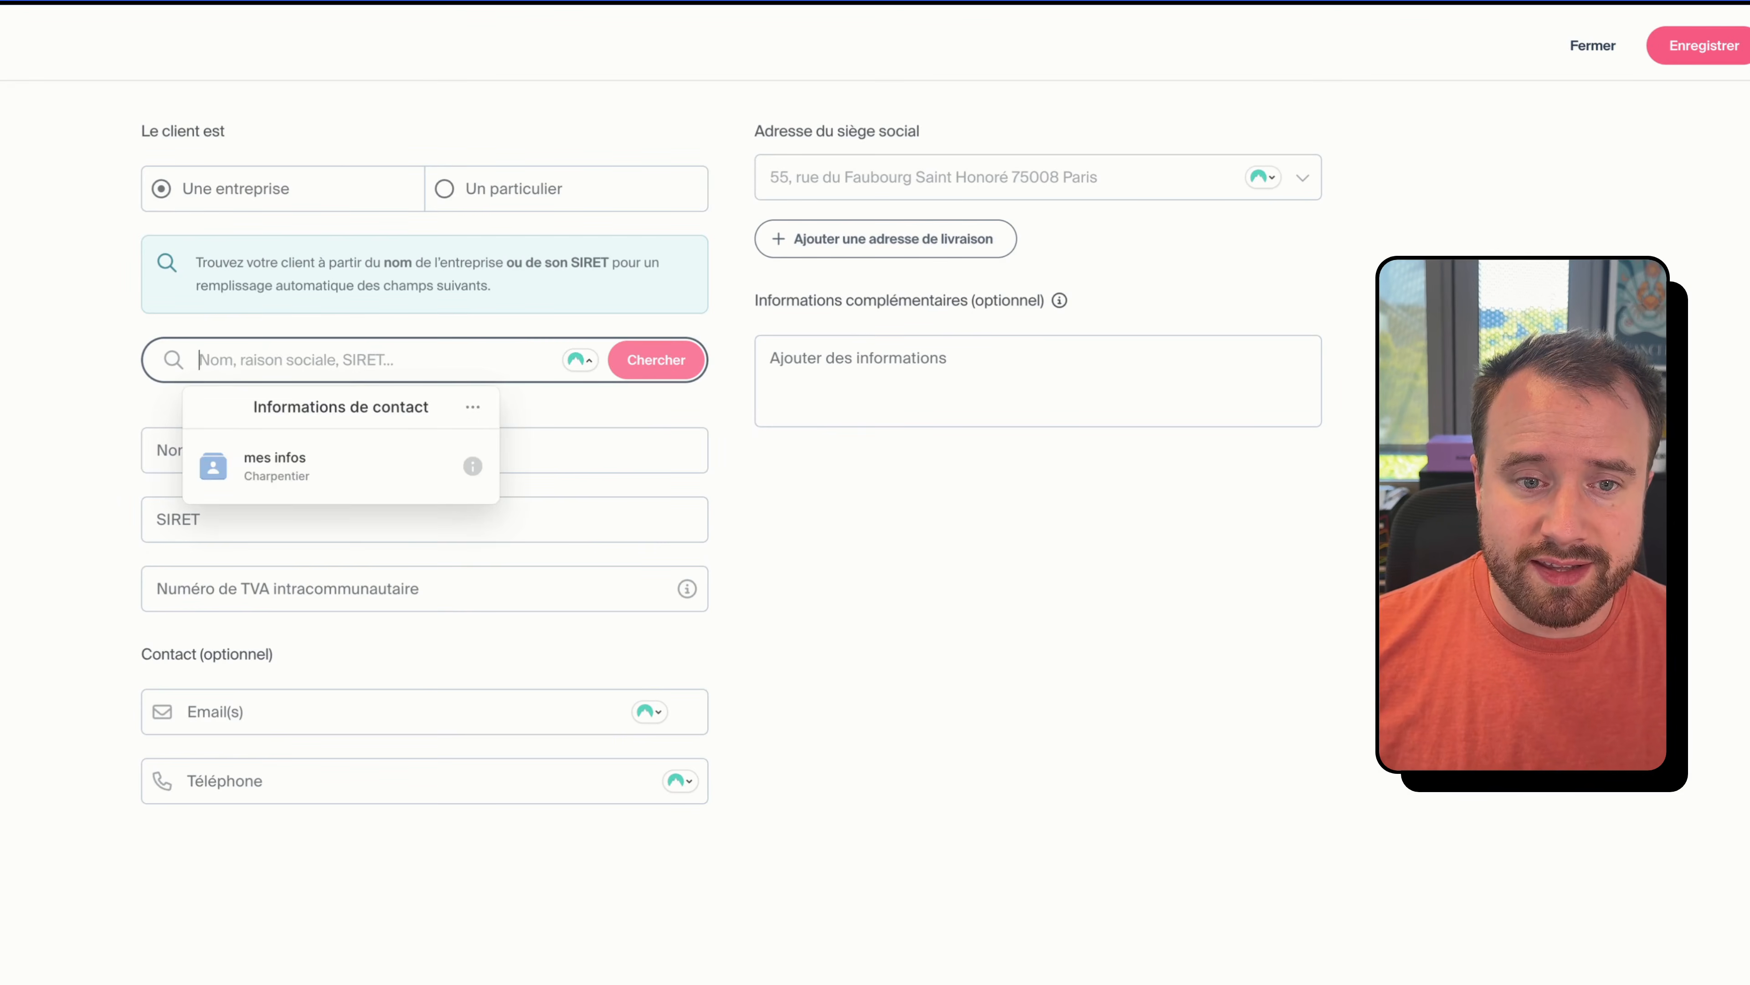
left_click(668, 360)
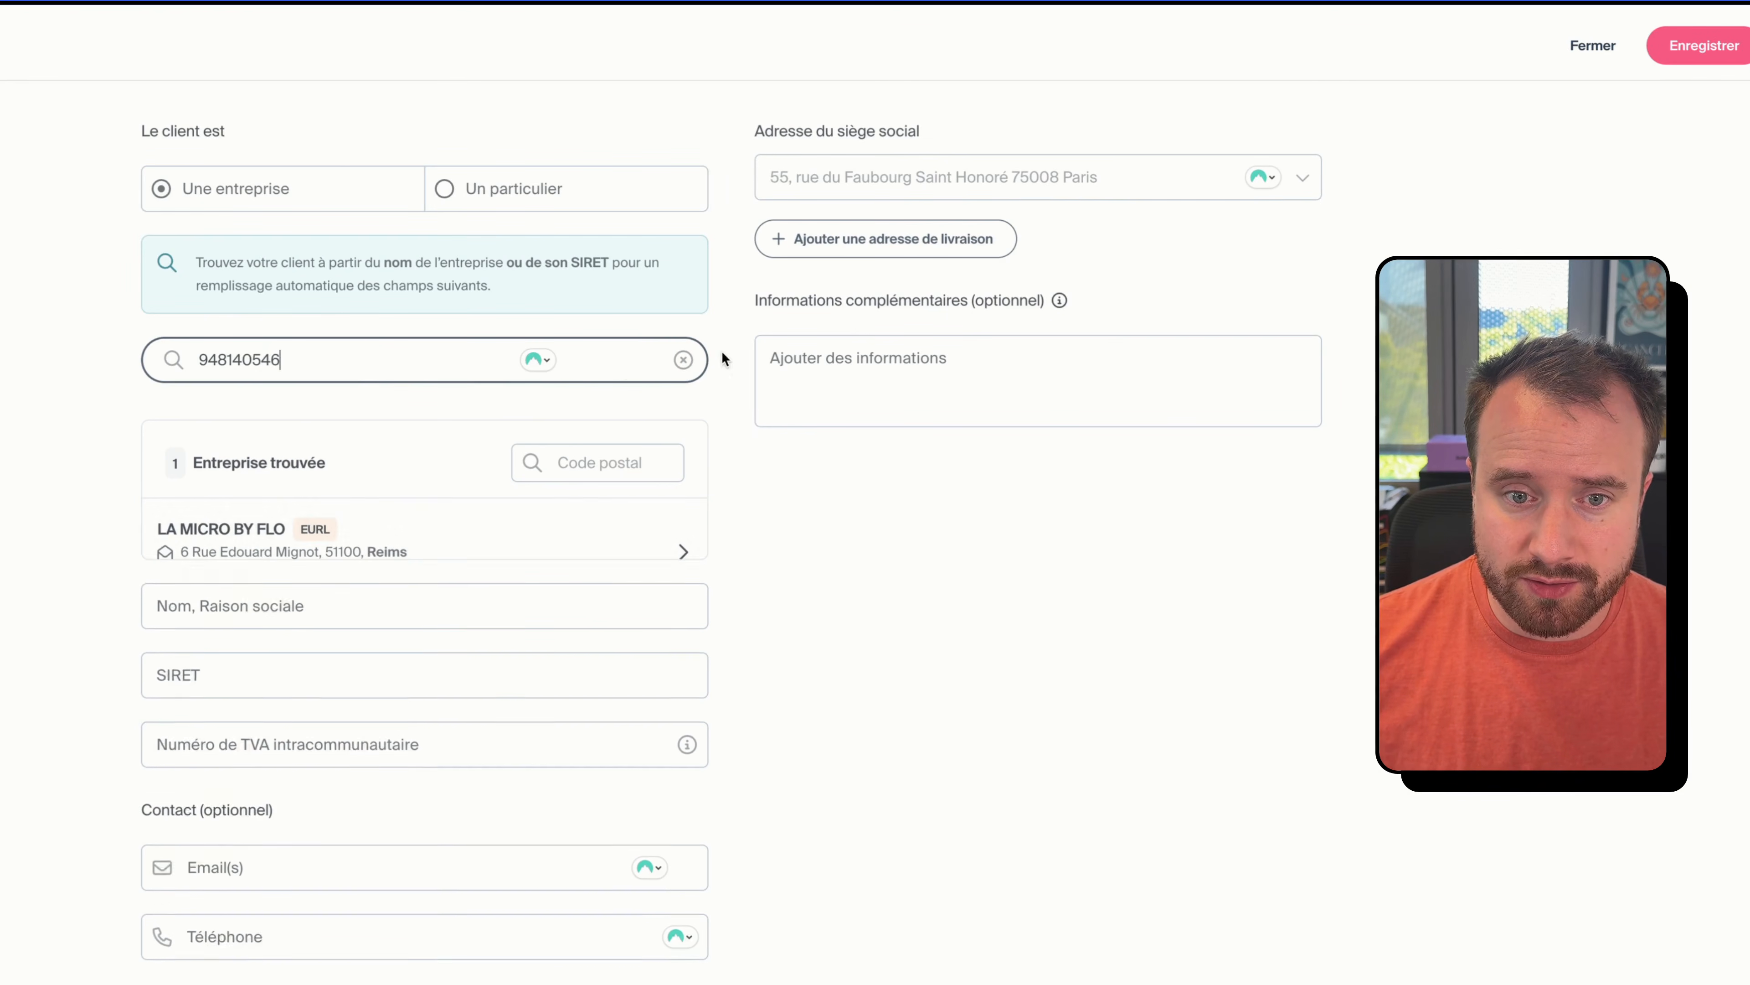
left_click(421, 574)
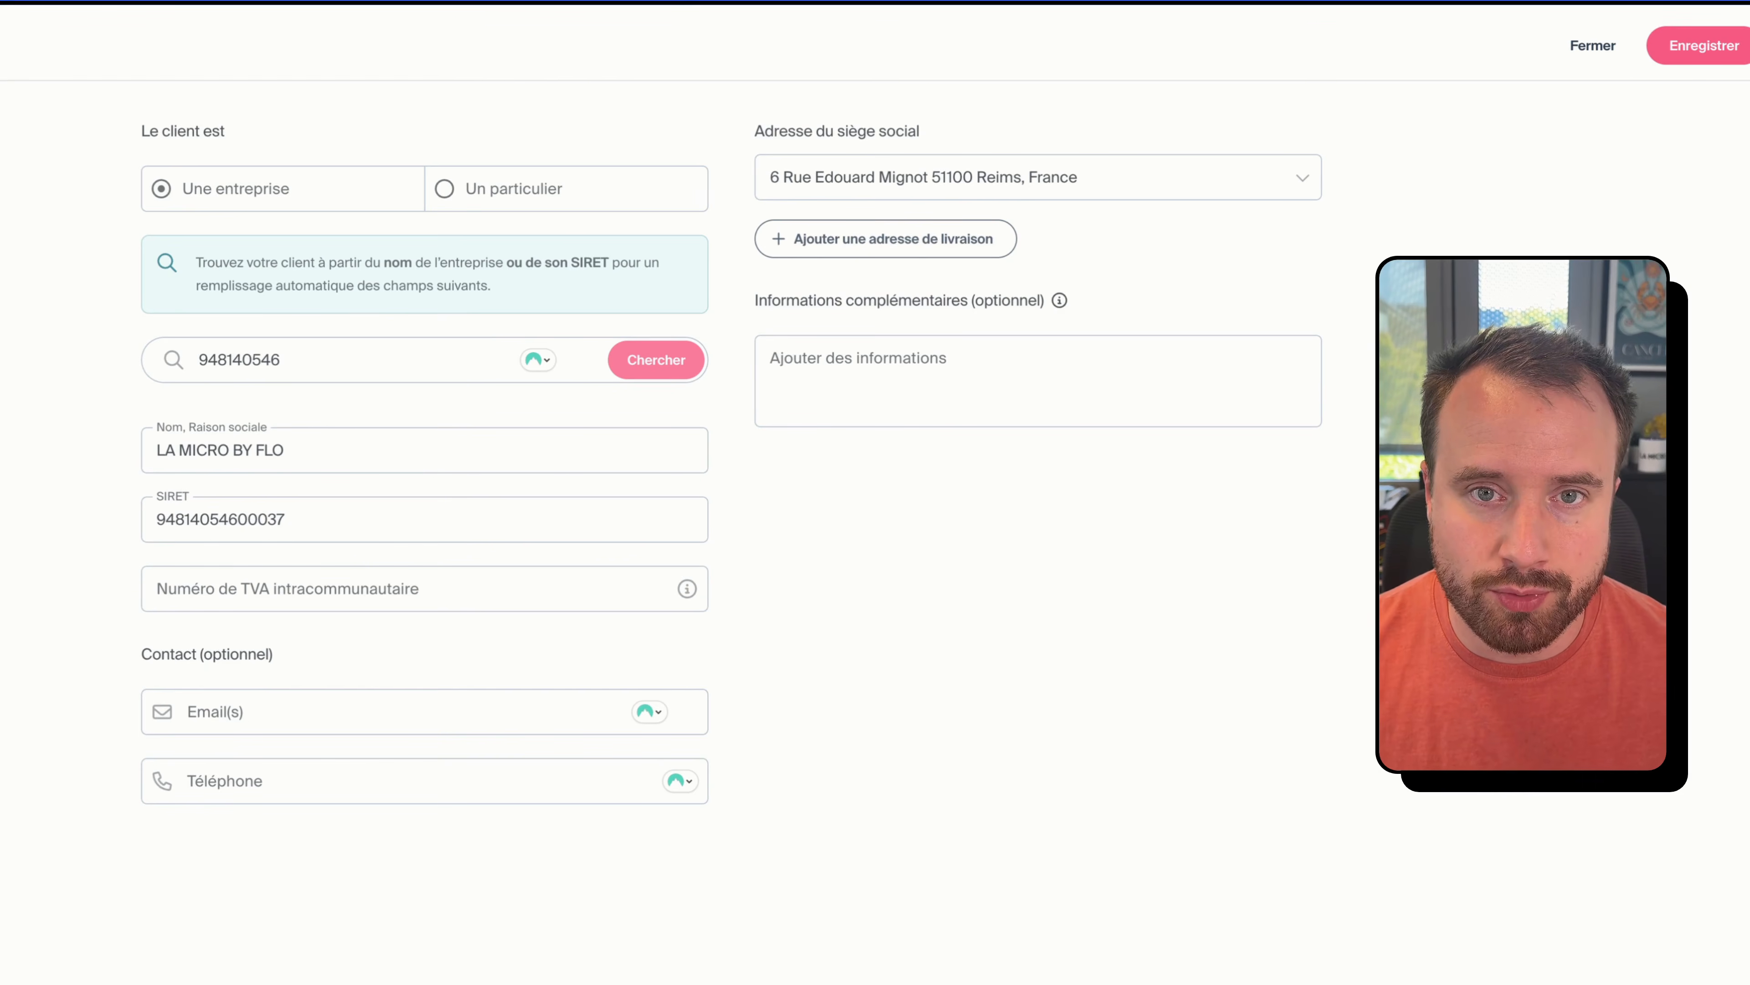
- Search 'gouvernement', pick GOUVERNEMENT PREMIER MINISTRE, and save the client
double_click(422, 372)
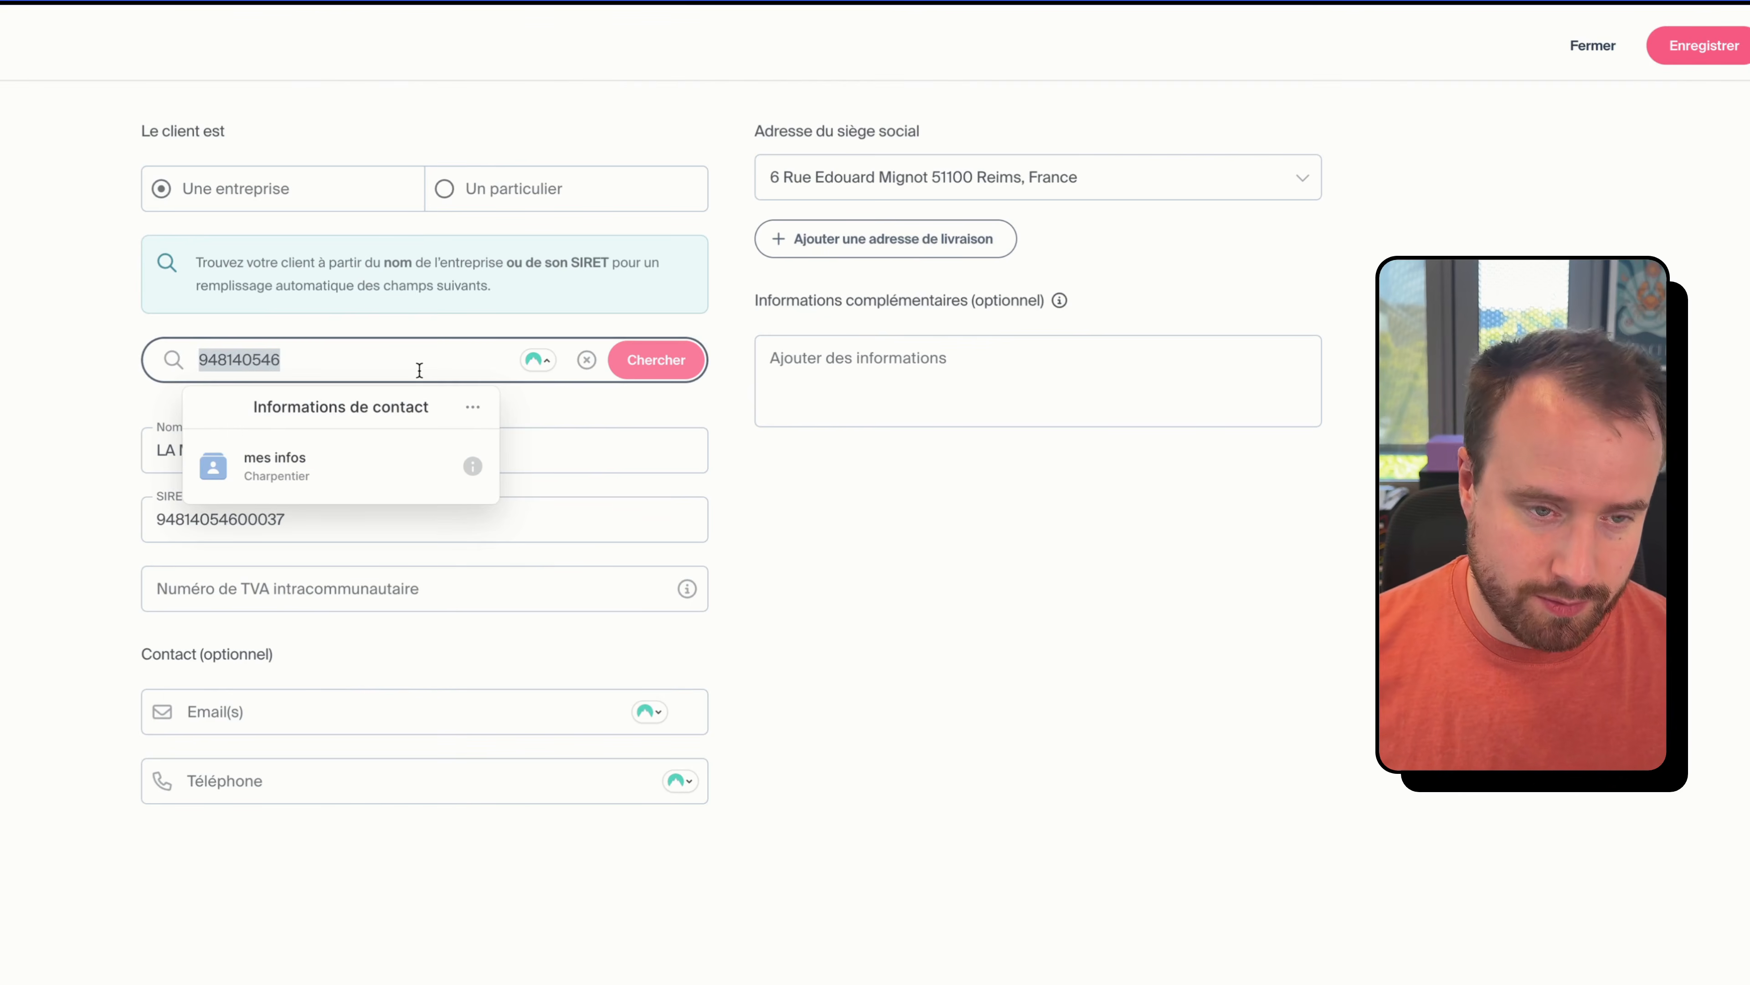
type("gouvernement")
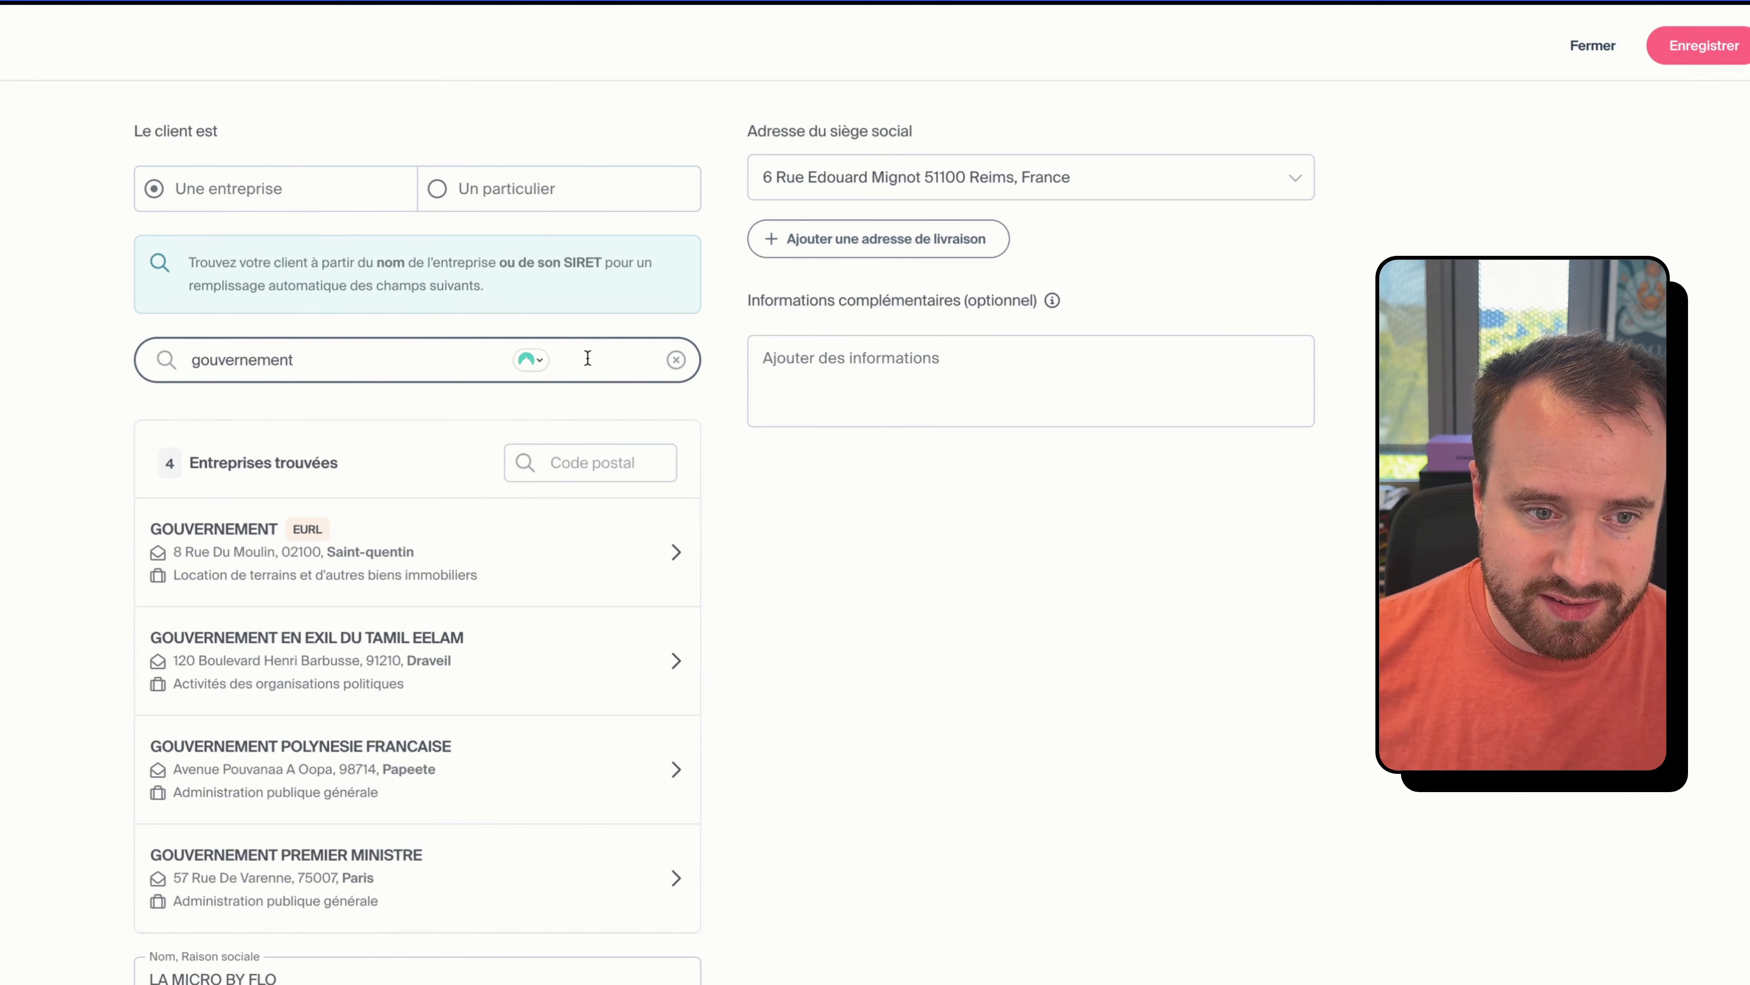
scroll(422, 570, "down", 1)
scroll(477, 579, "down", 1)
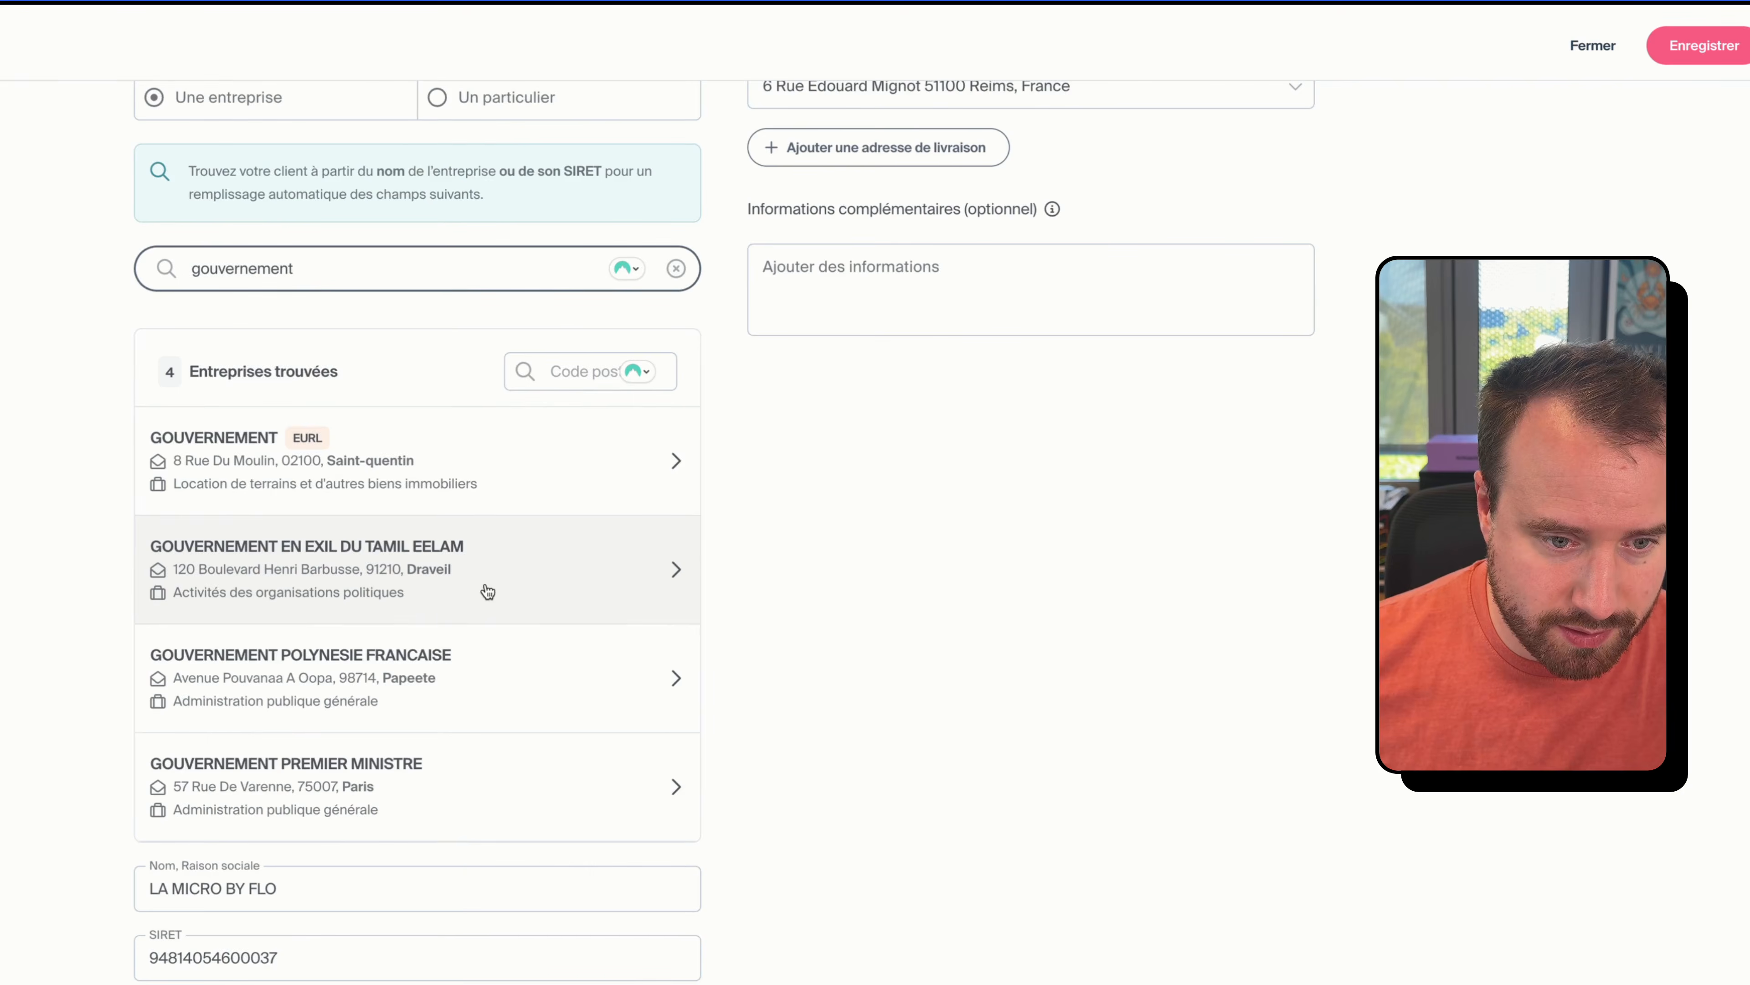
left_click(406, 776)
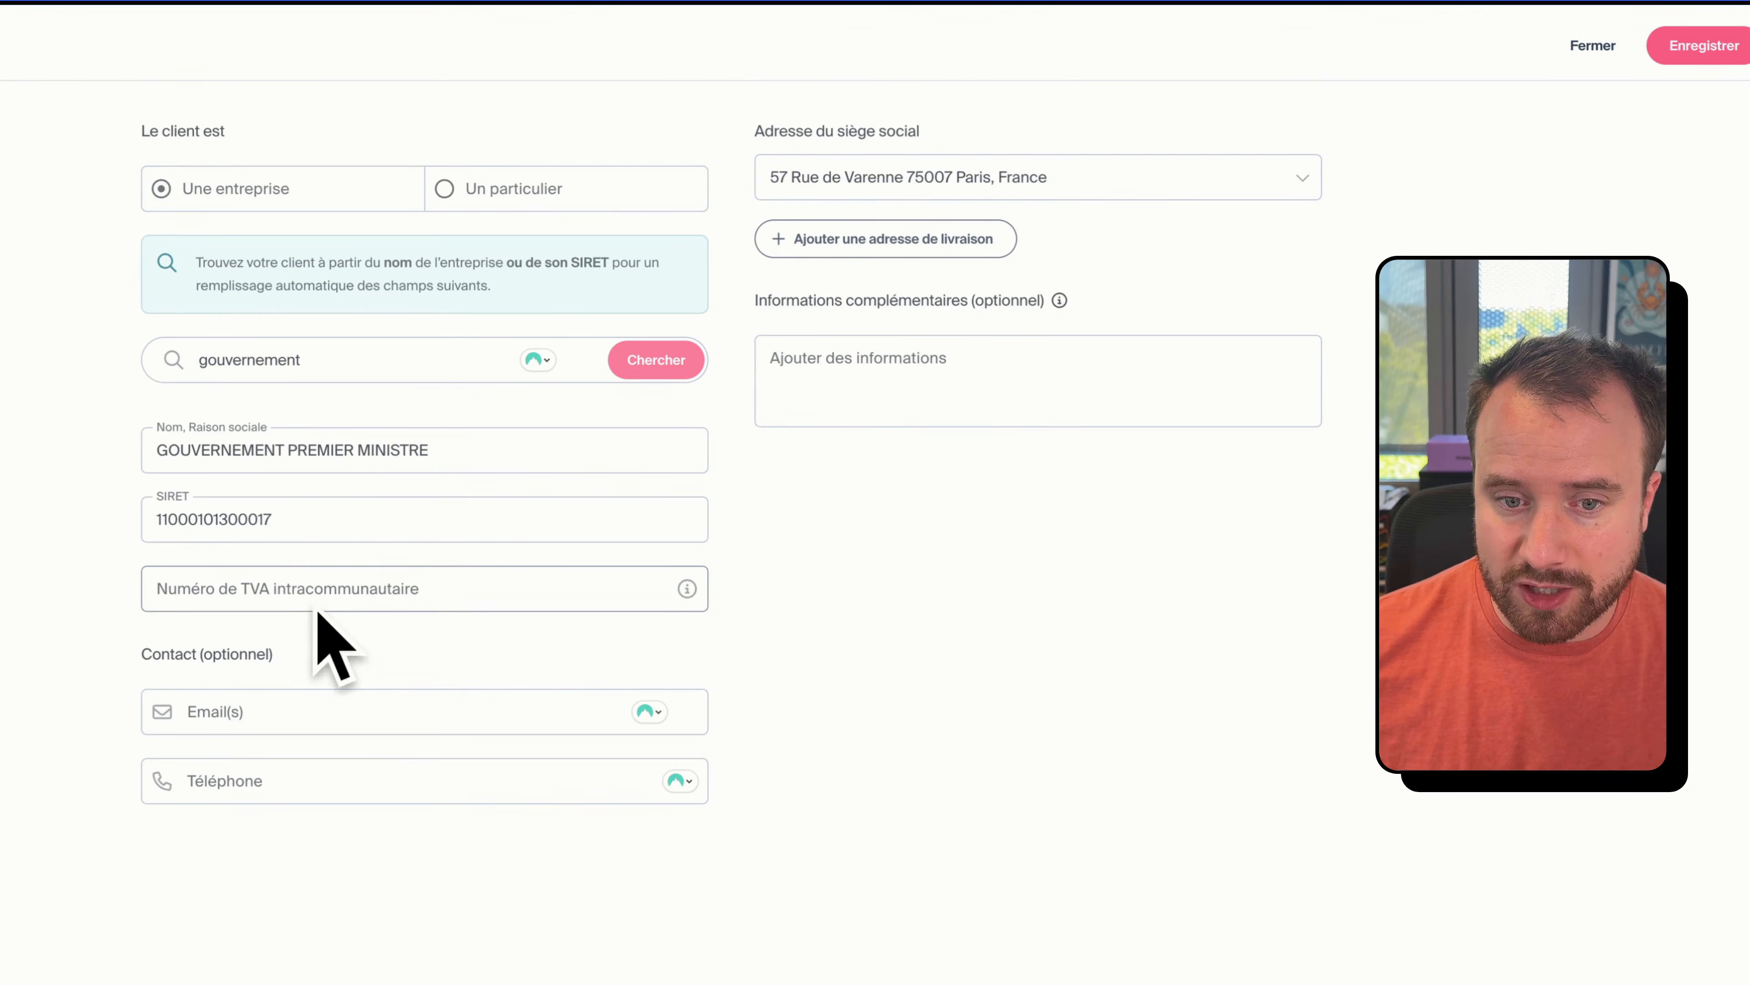
left_click(1682, 48)
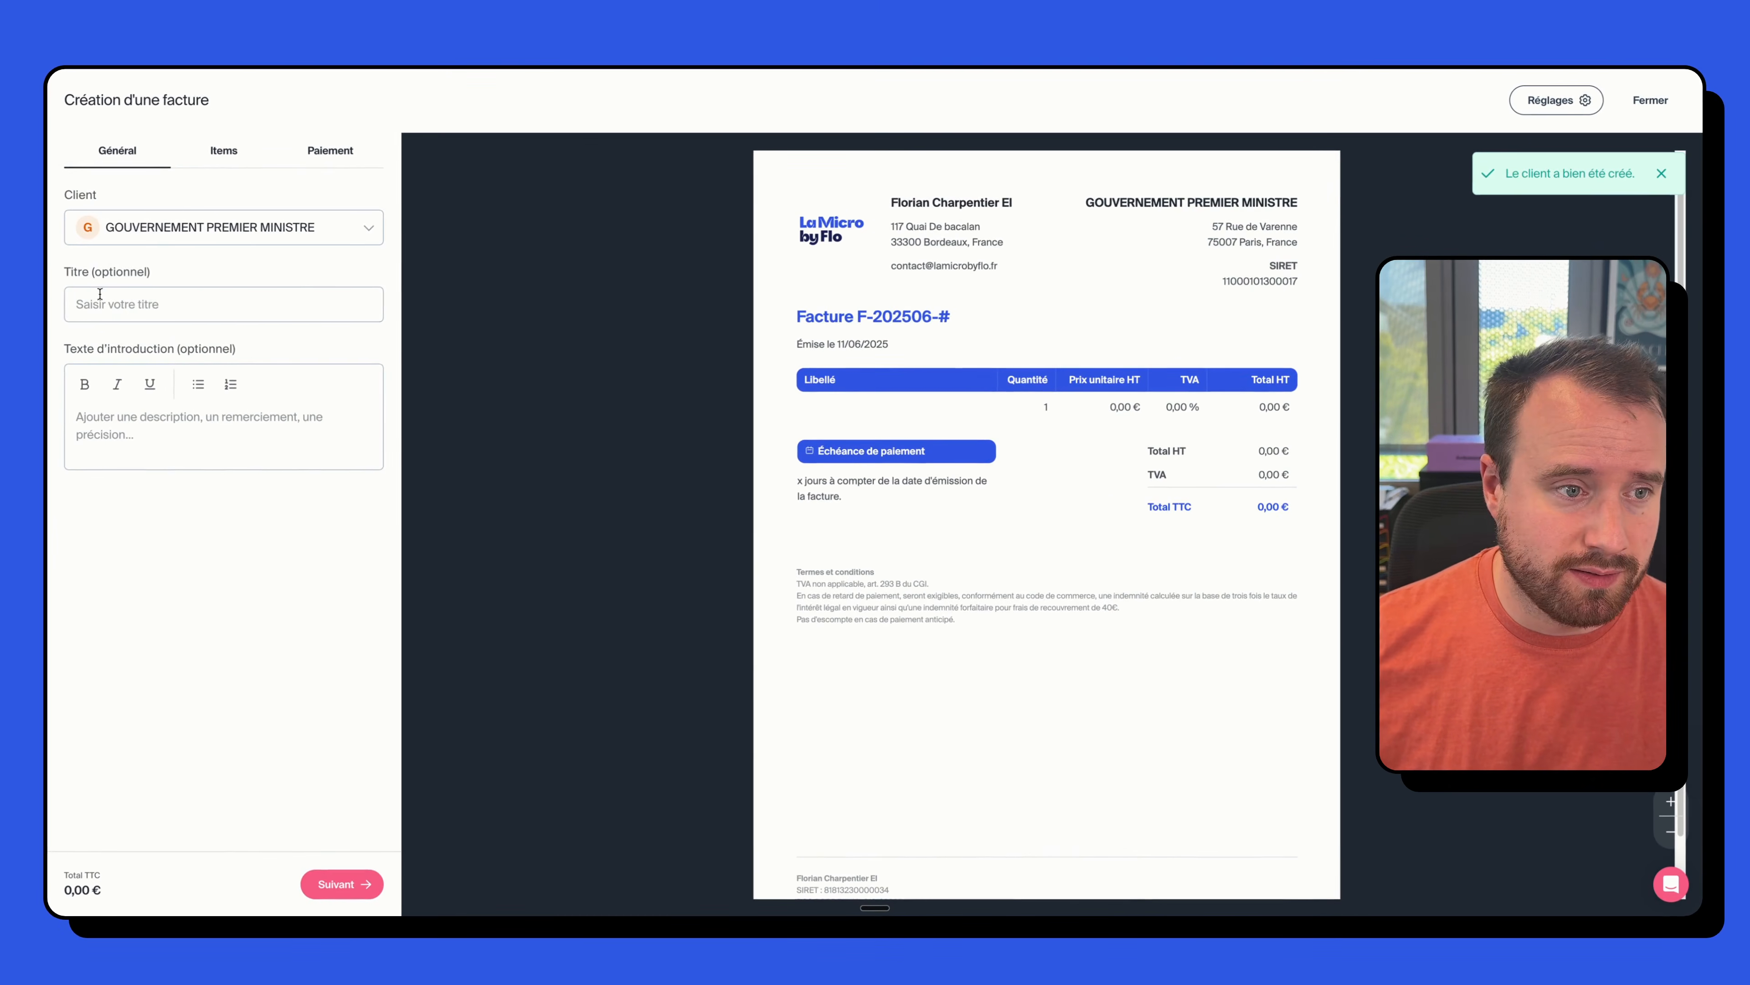
- Clear the test text from Titre and Texte d'introduction, leaving both blank, and go to Items
left_click(99, 294)
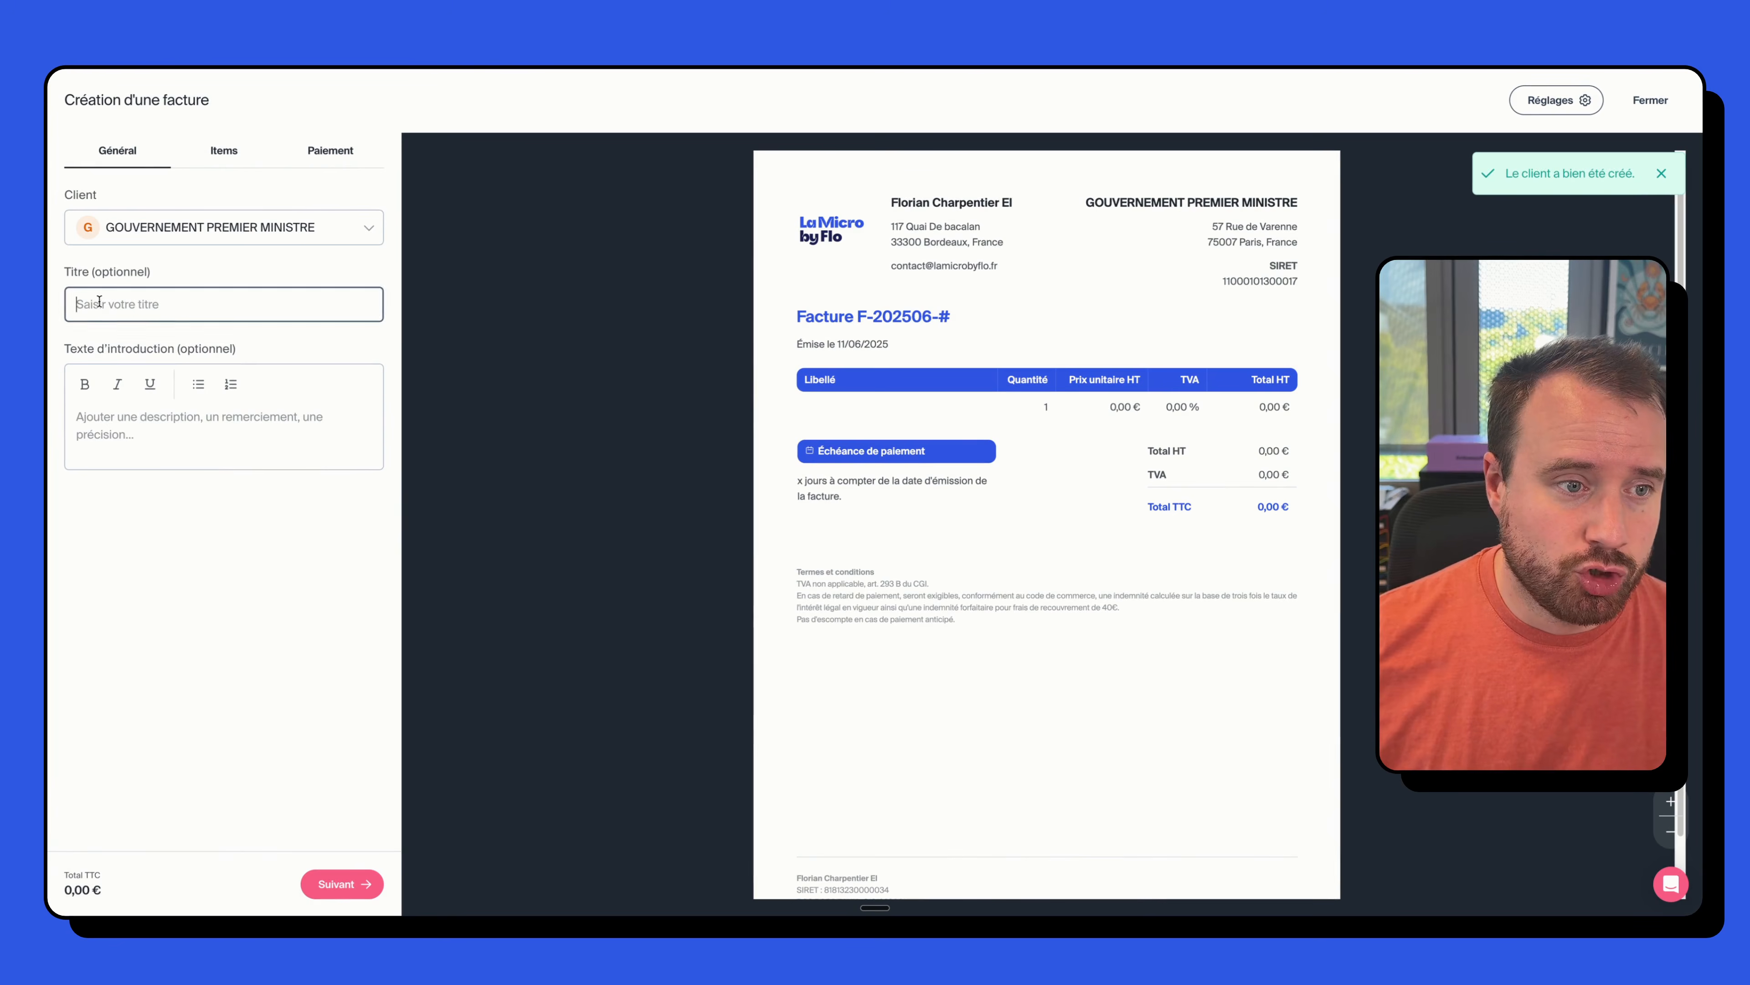
type("eezez")
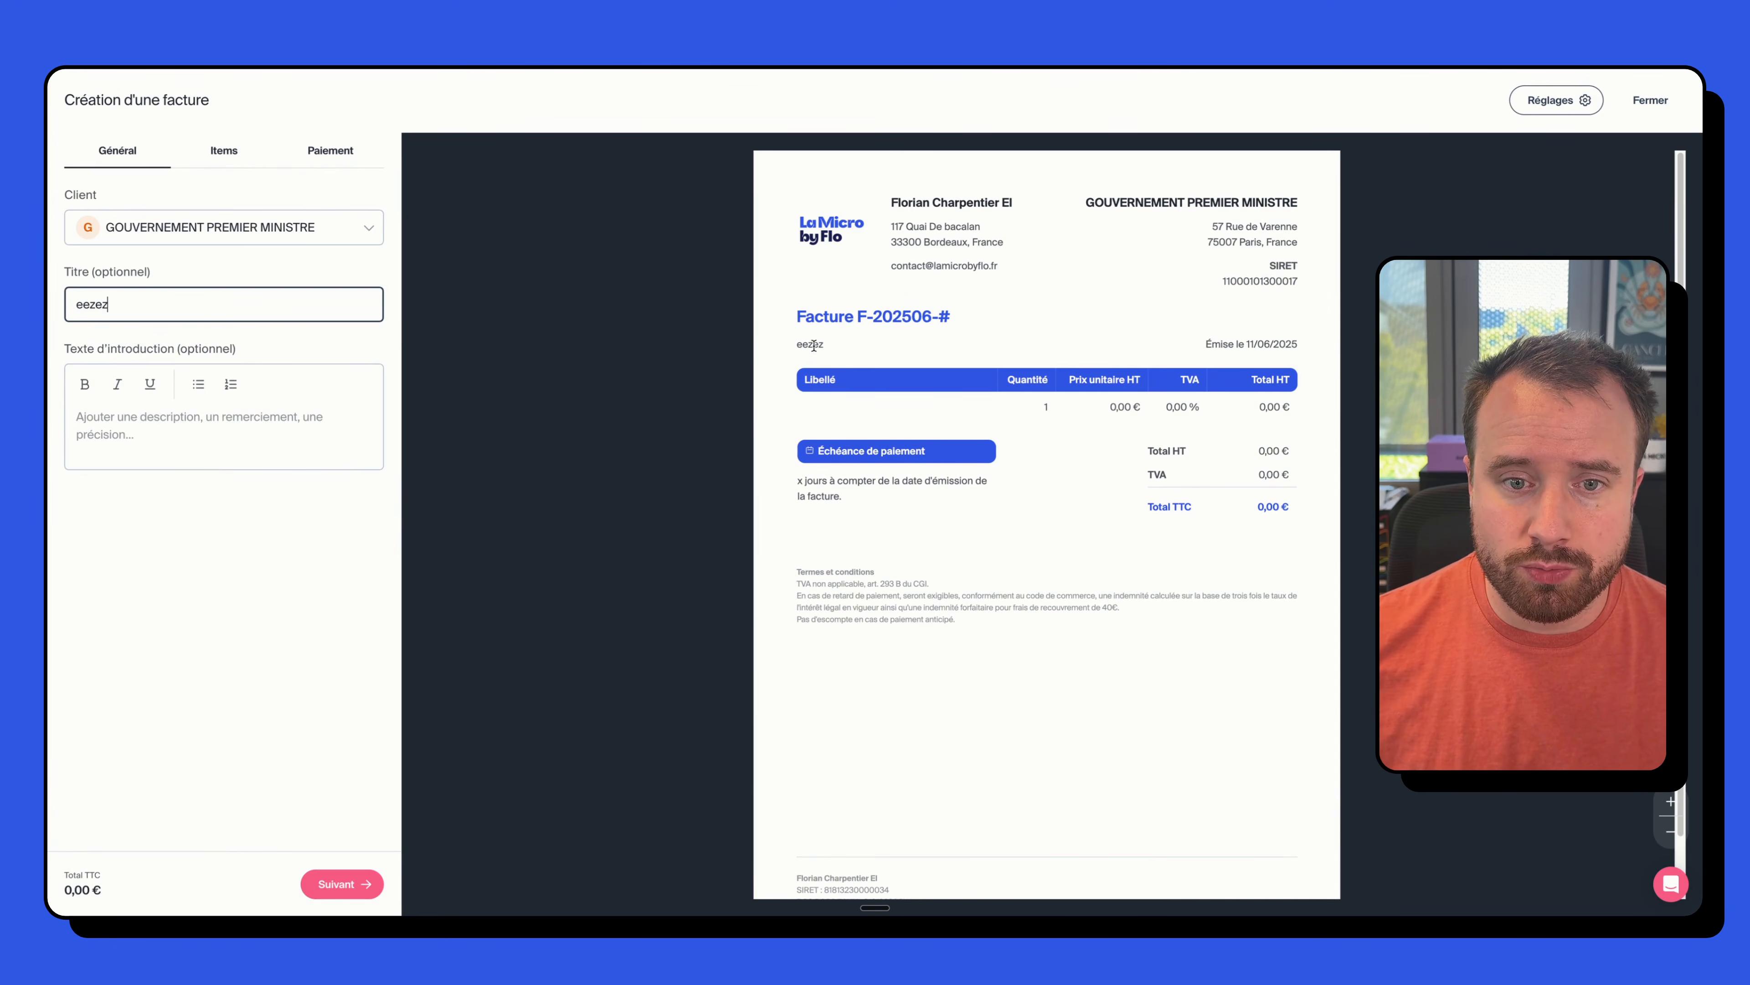
double_click(814, 346)
double_click(81, 308)
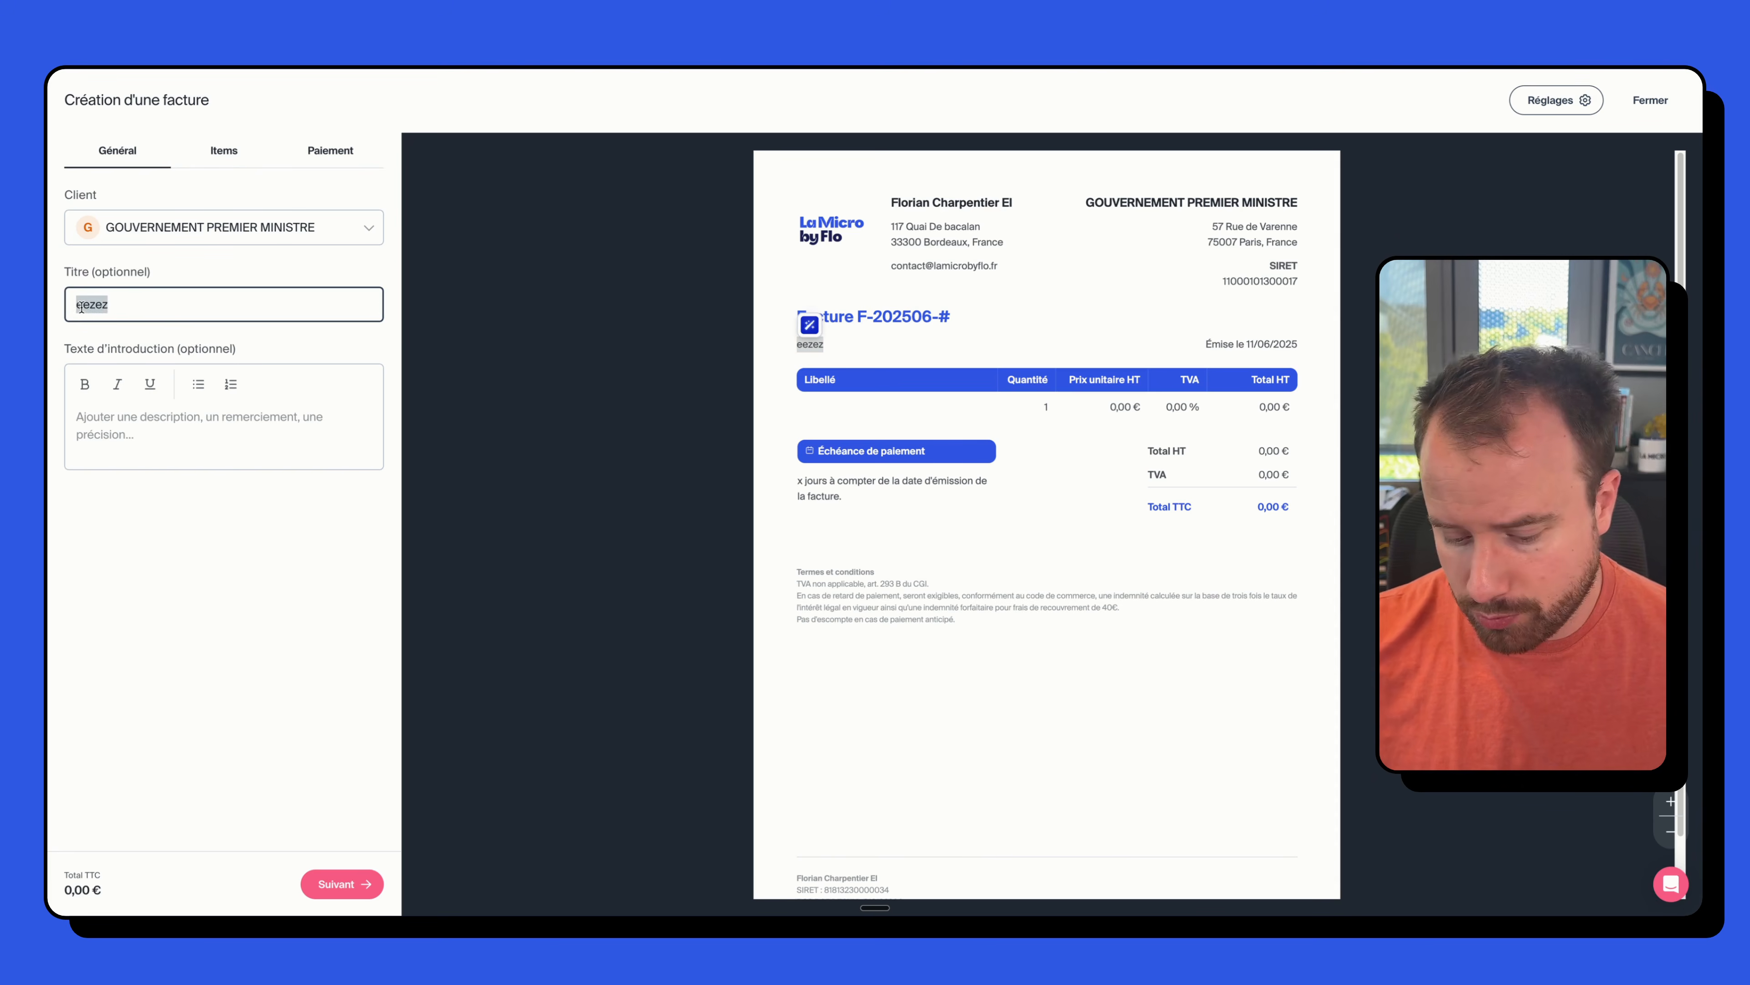
key("BackSpace")
left_click(144, 452)
type("qdq")
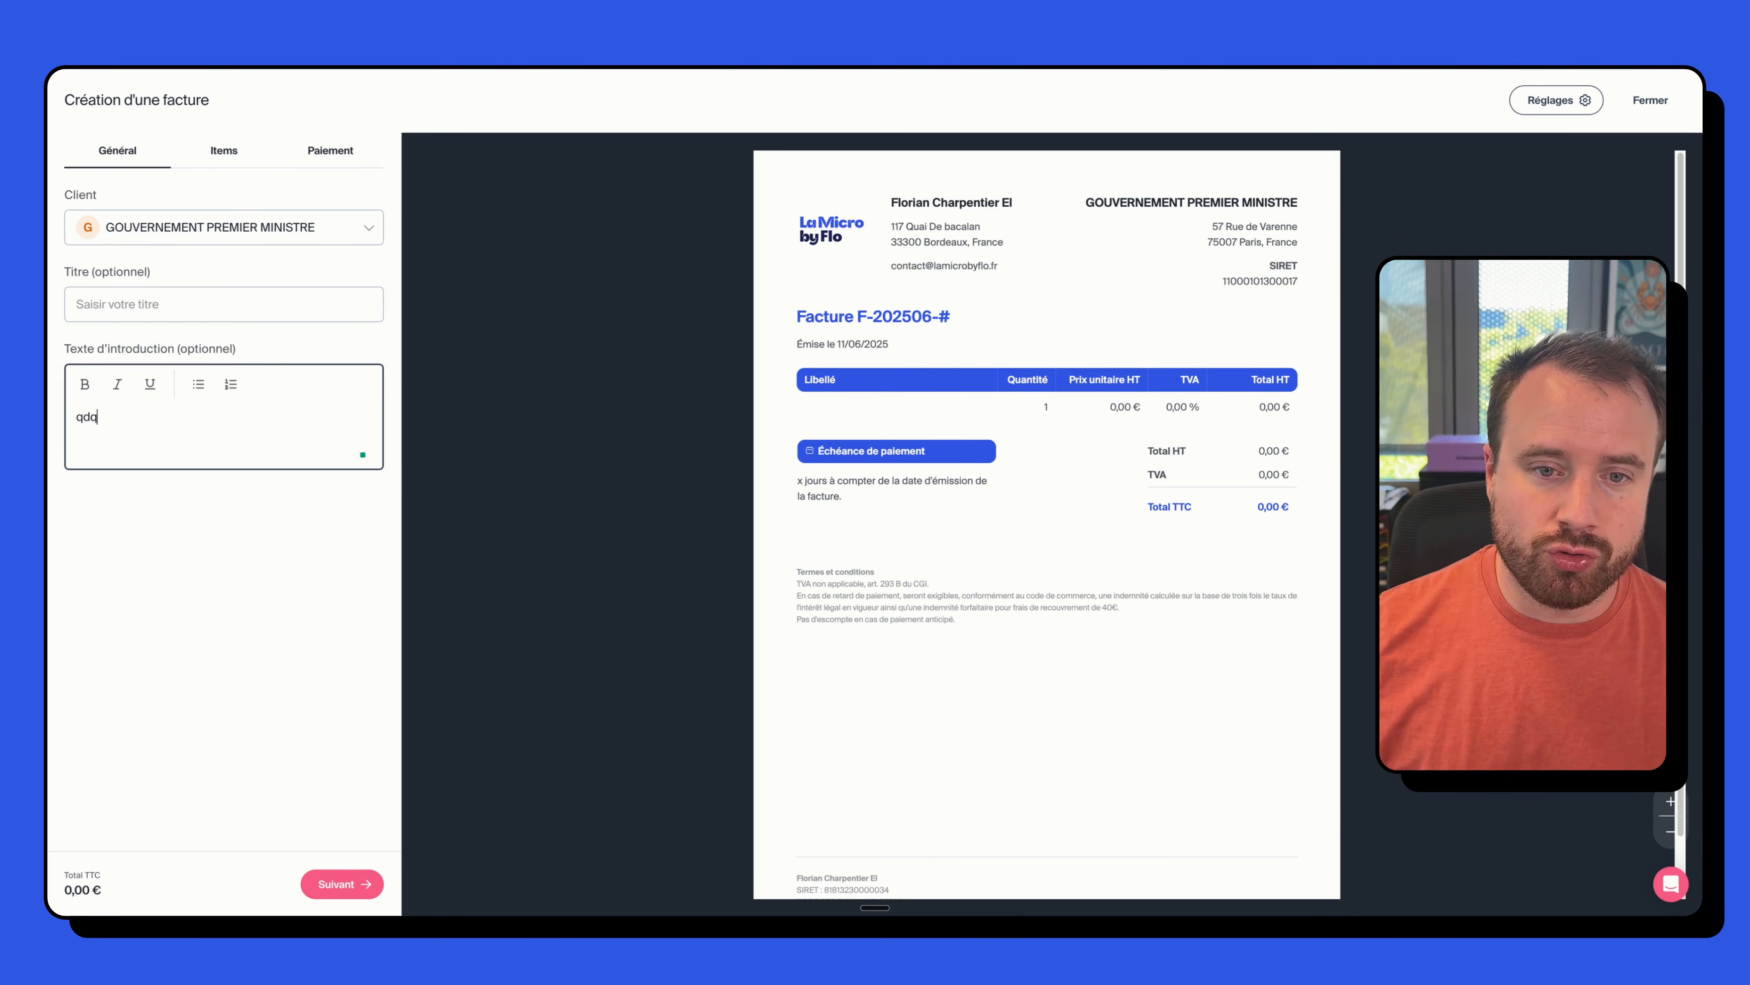
type("dqdqs")
double_click(199, 425)
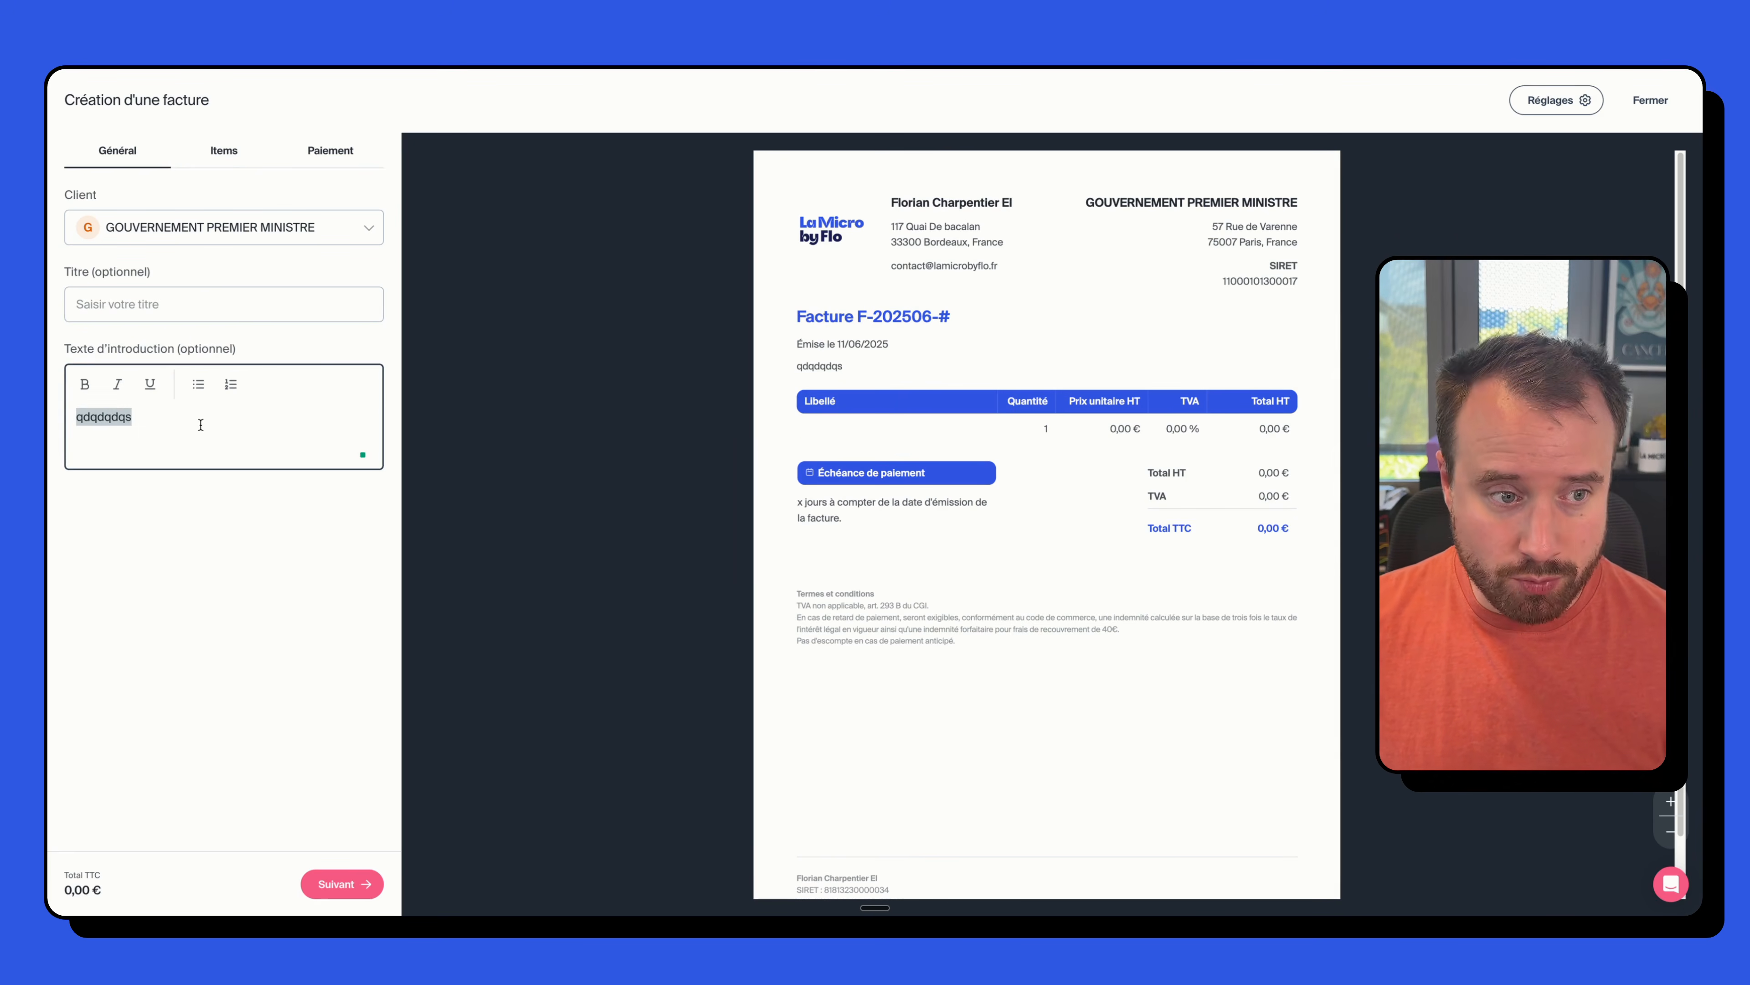
key("BackSpace")
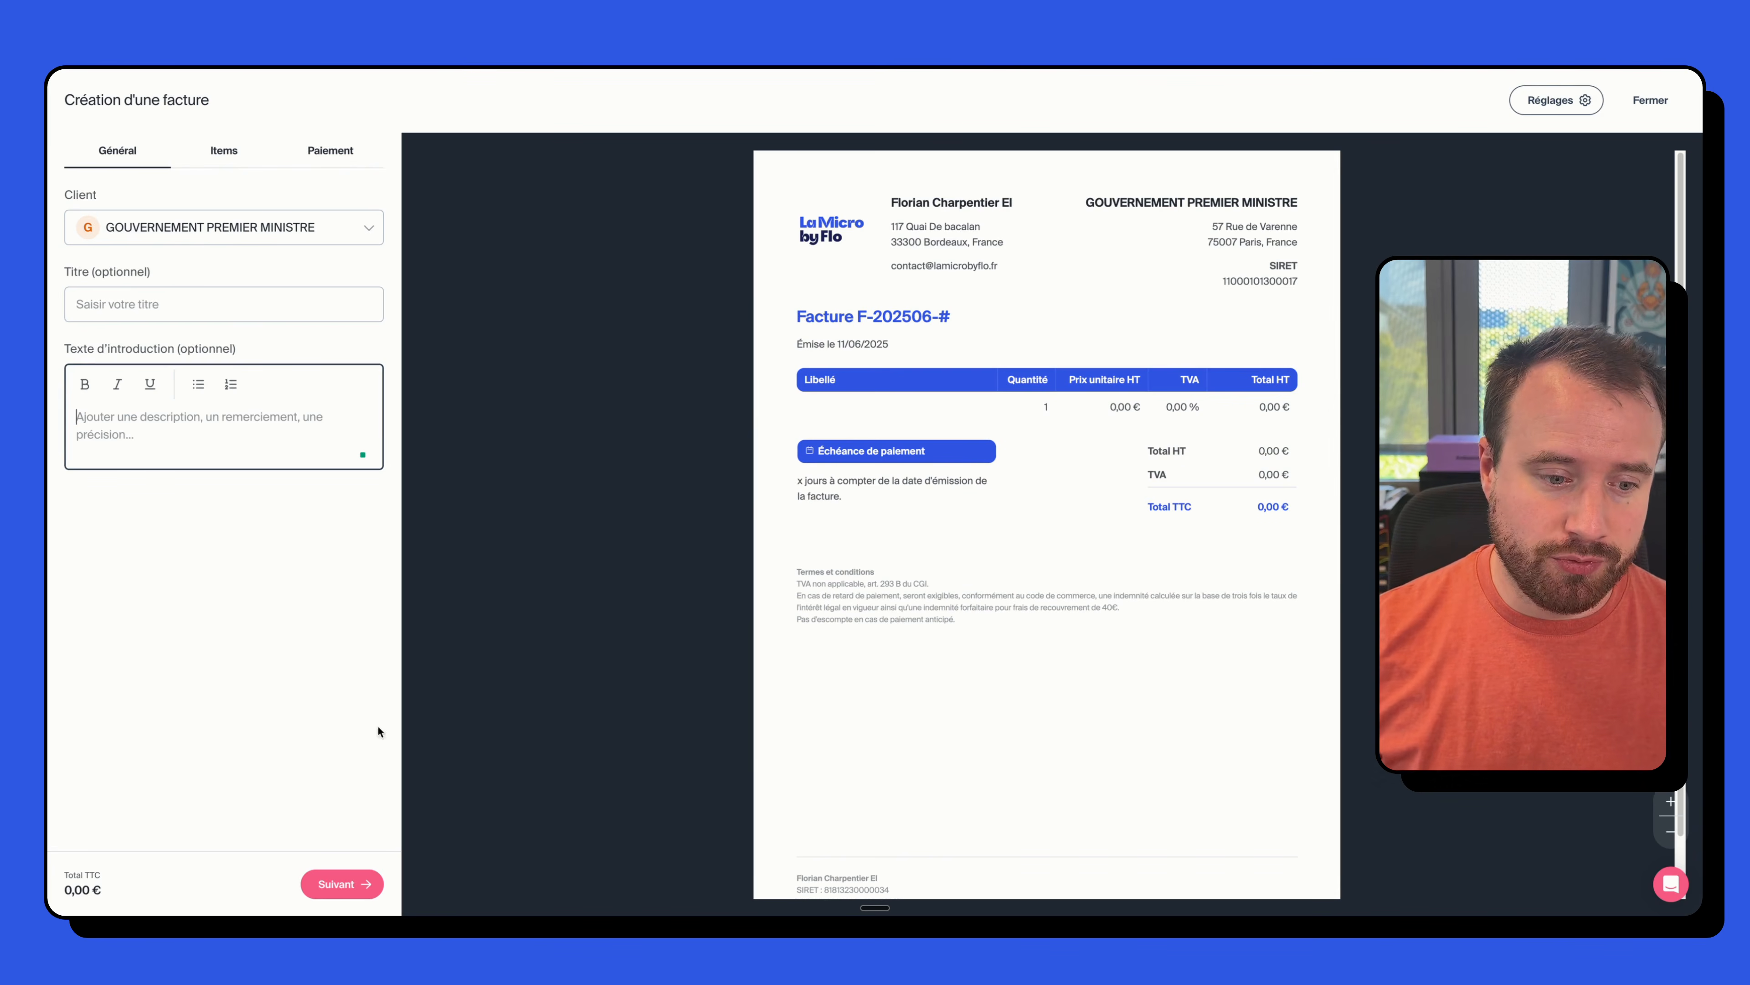
left_click(222, 151)
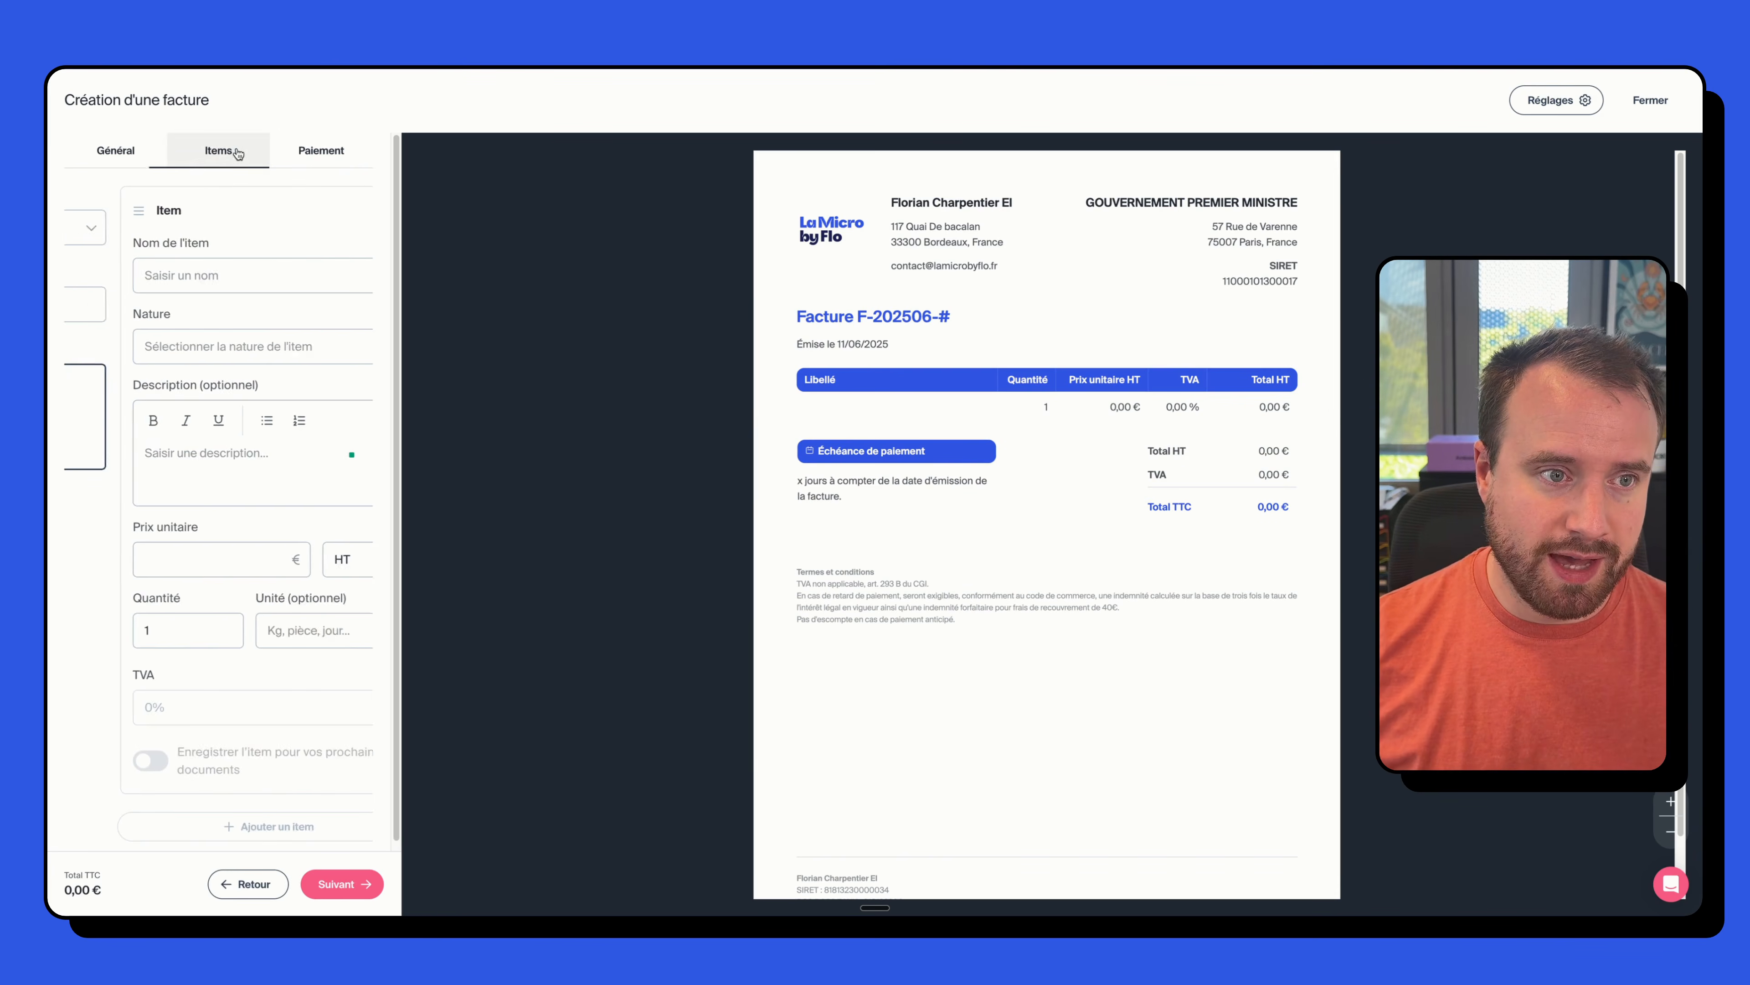
- Name the first item 'Conseil en micro entreprise' with nature Prestation de service
left_click(147, 288)
type("C")
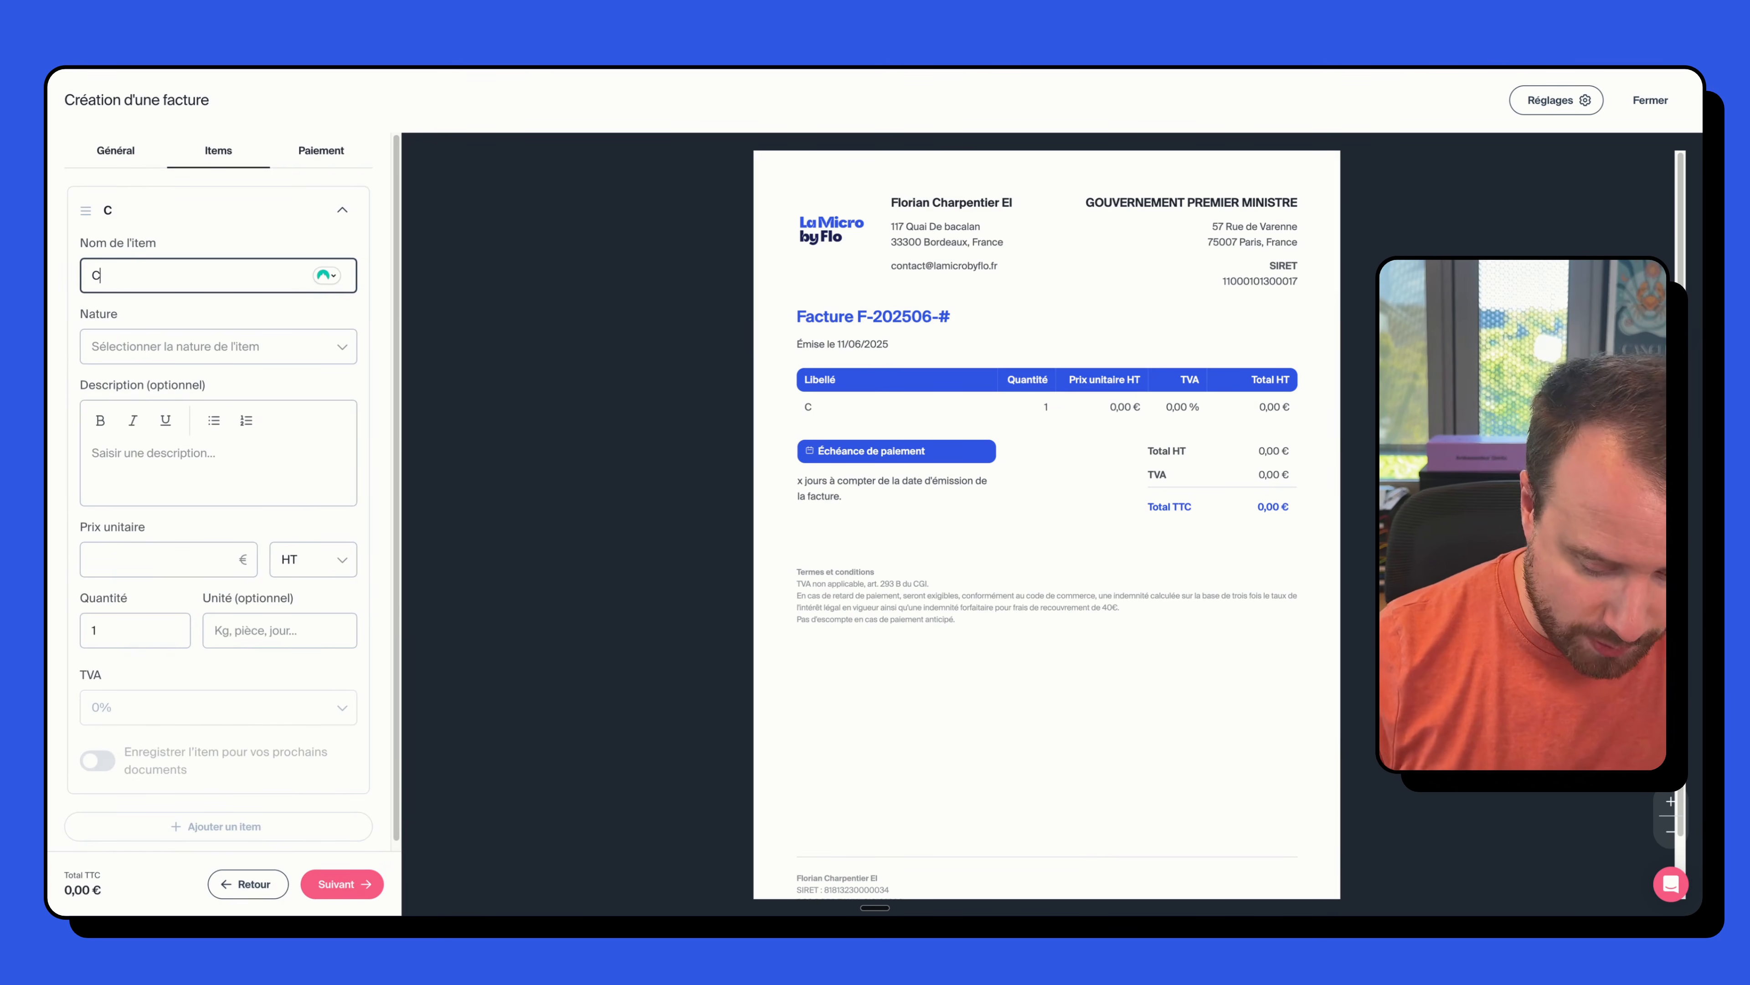
type("onseil ,en g")
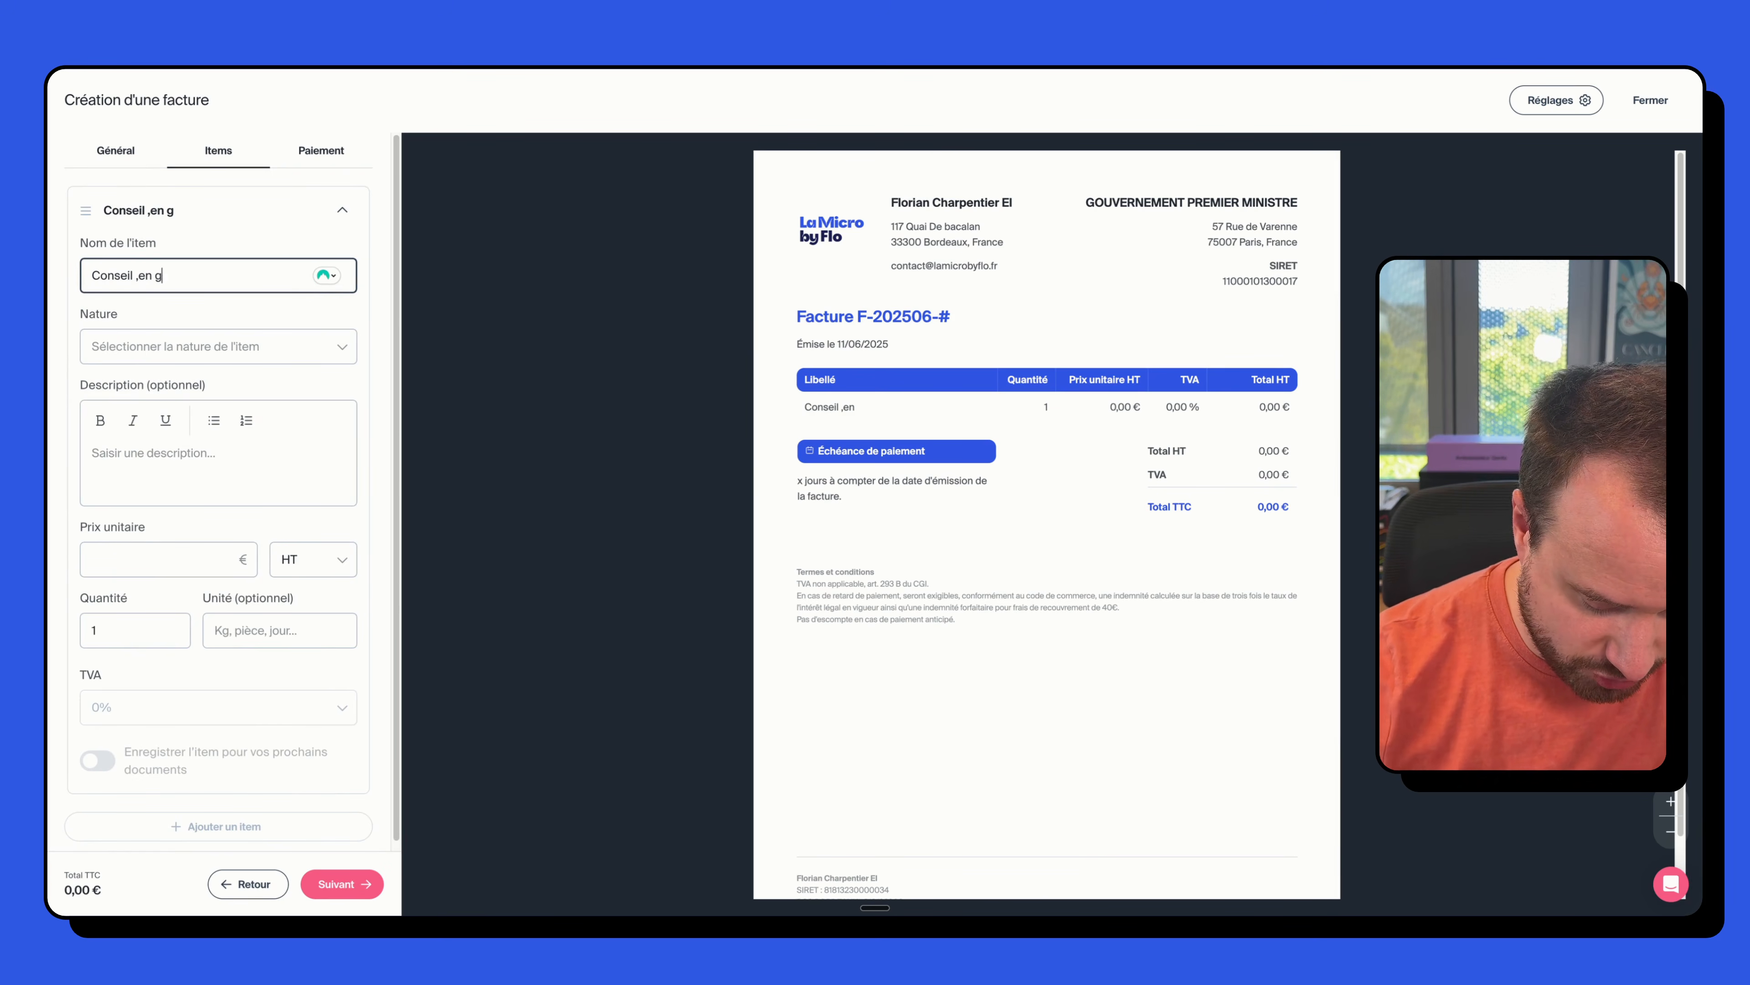
type("esti")
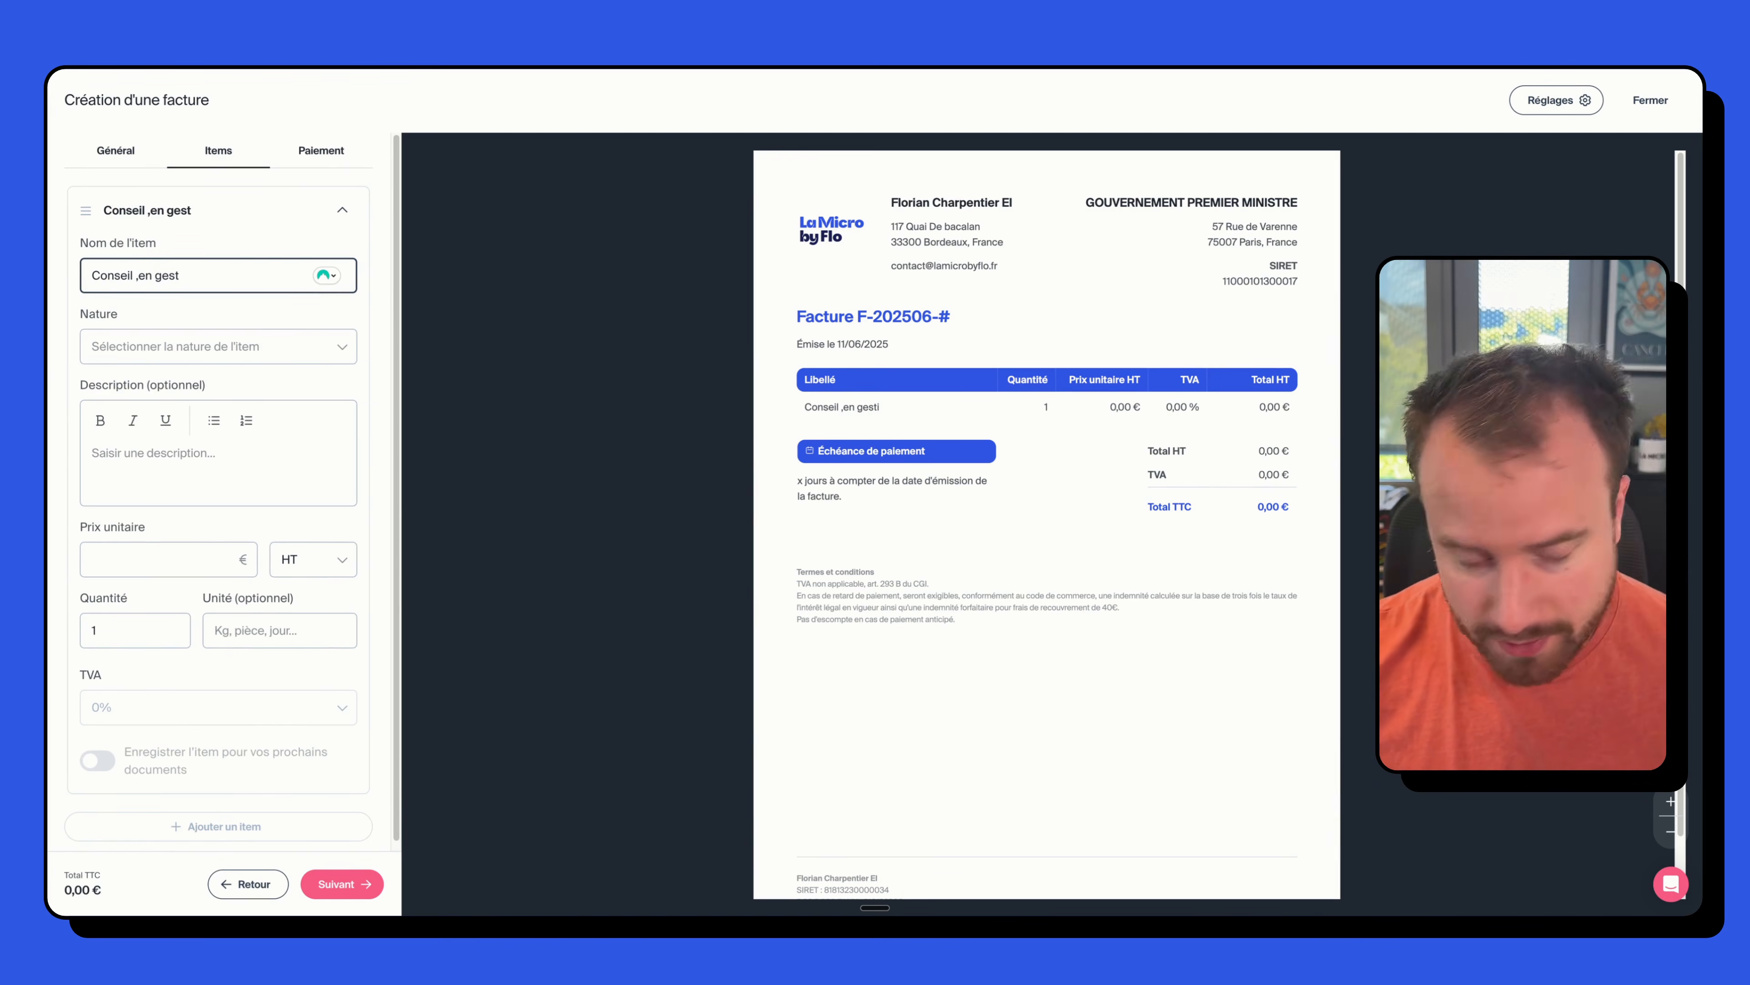
key("BackSpace")
type("en ")
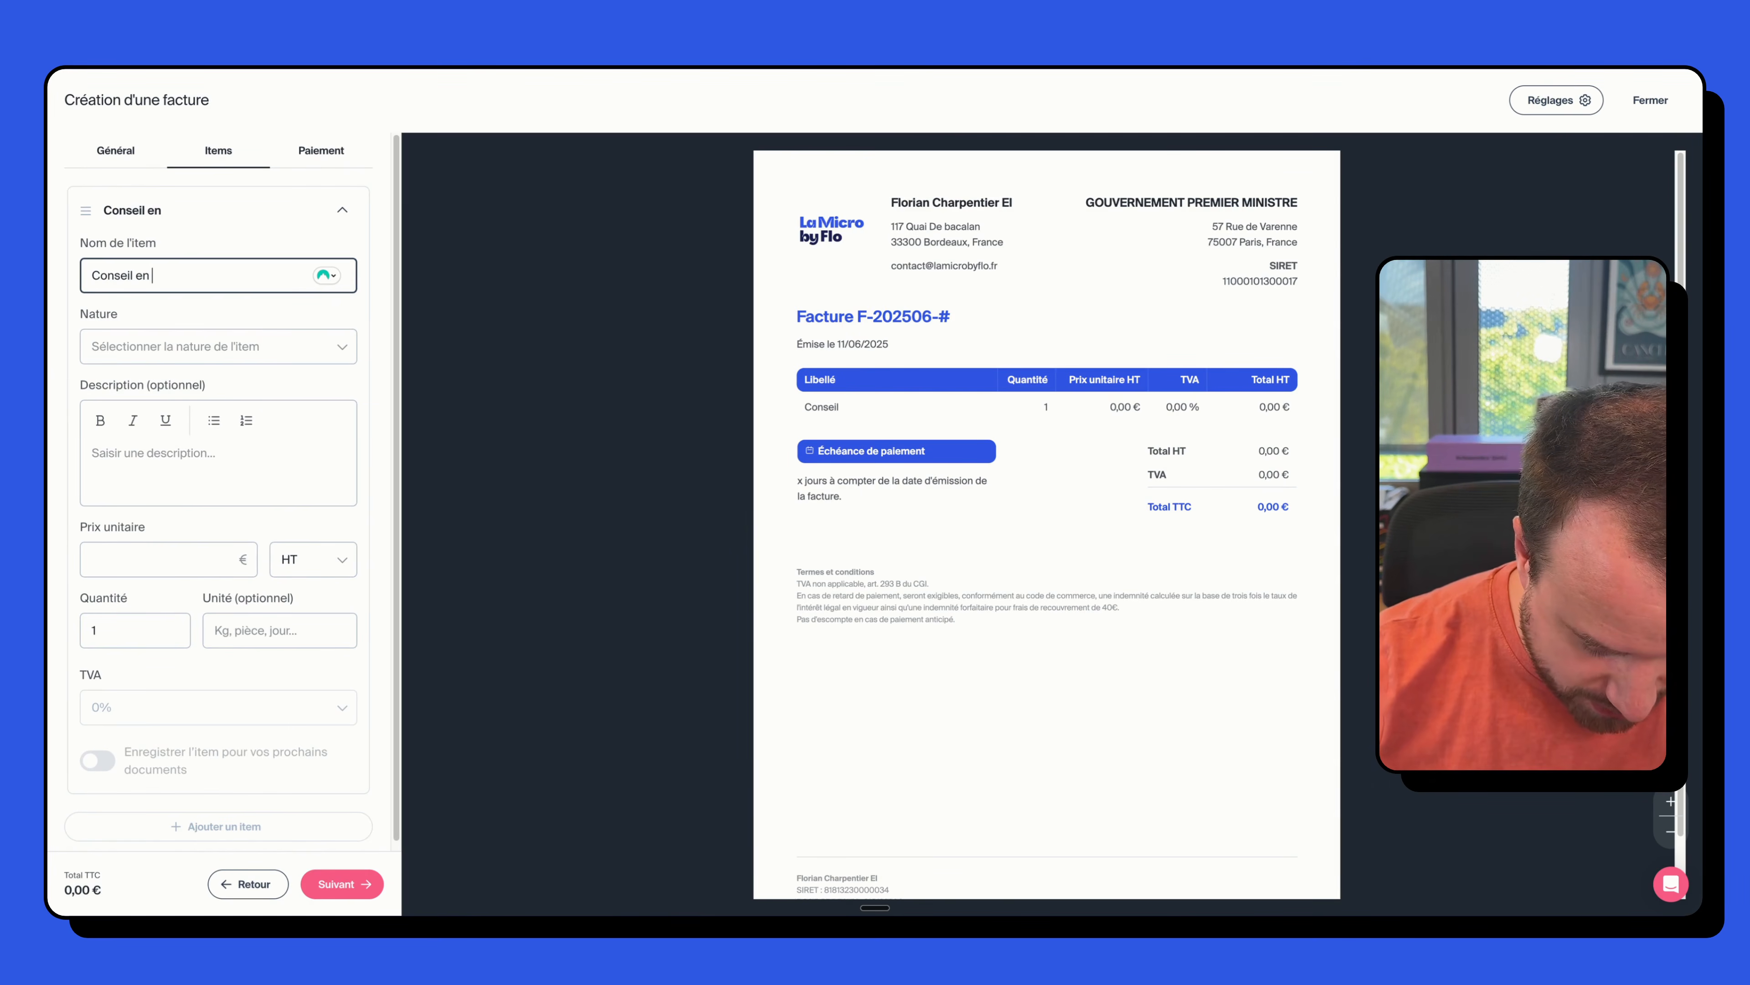
type("micro entreprise")
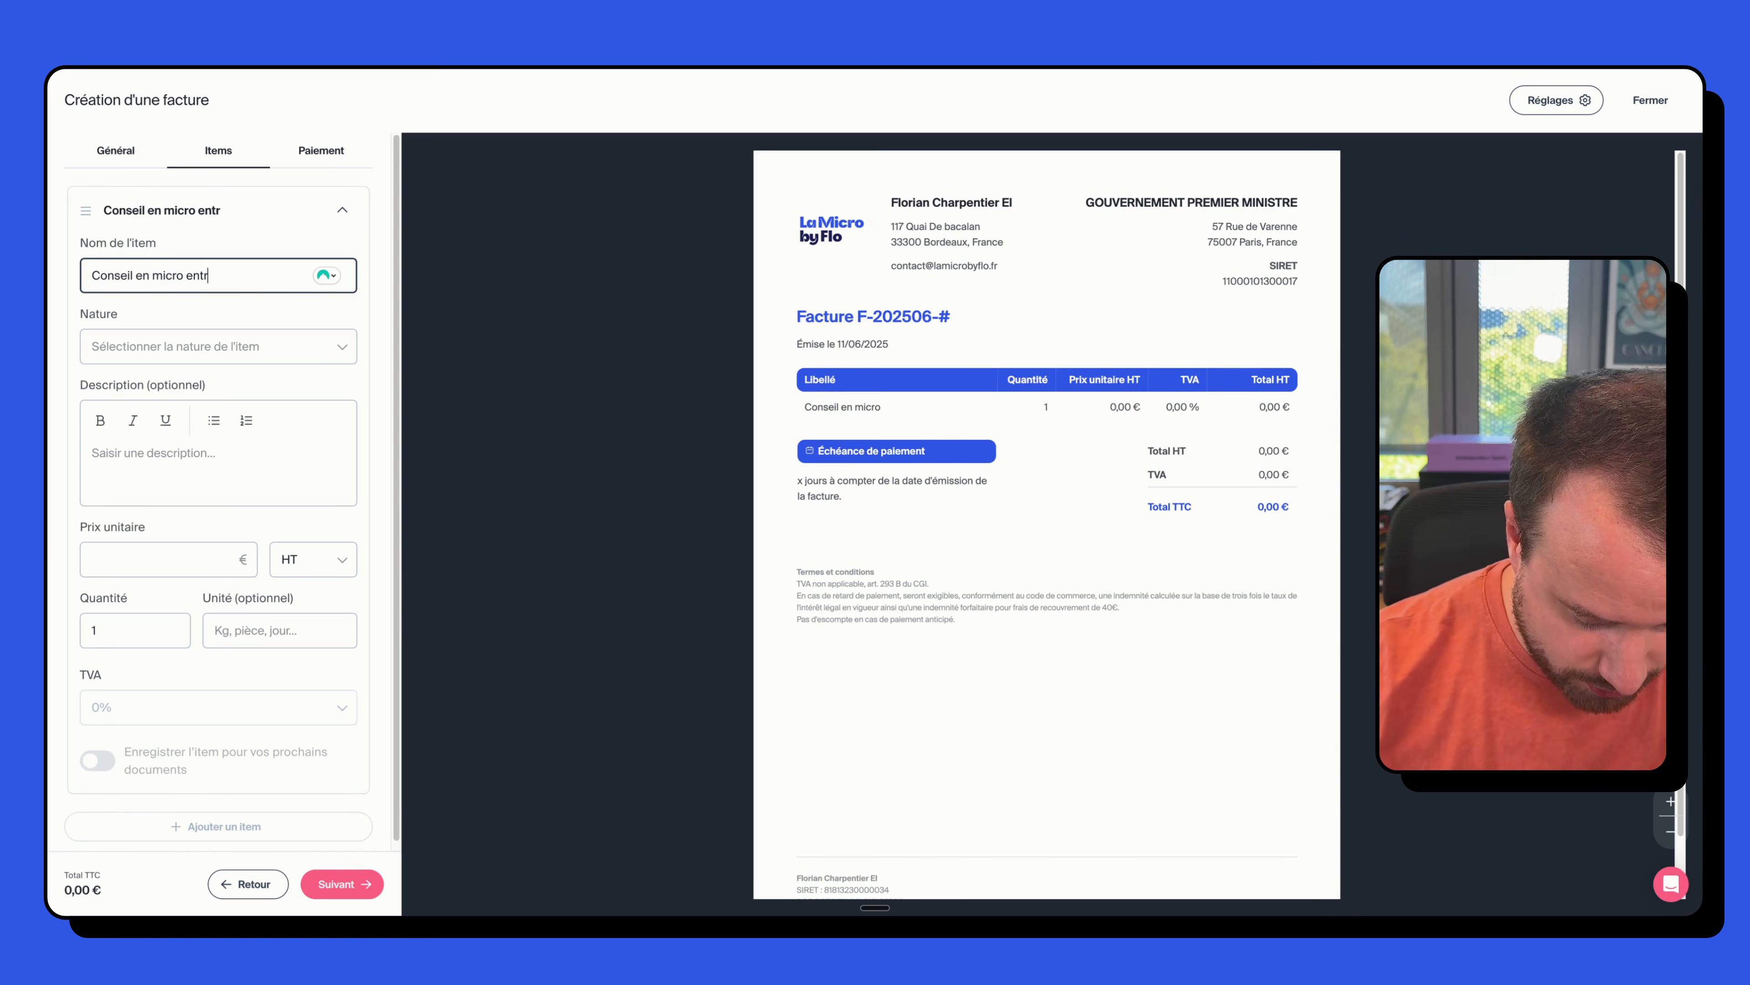
left_click(185, 338)
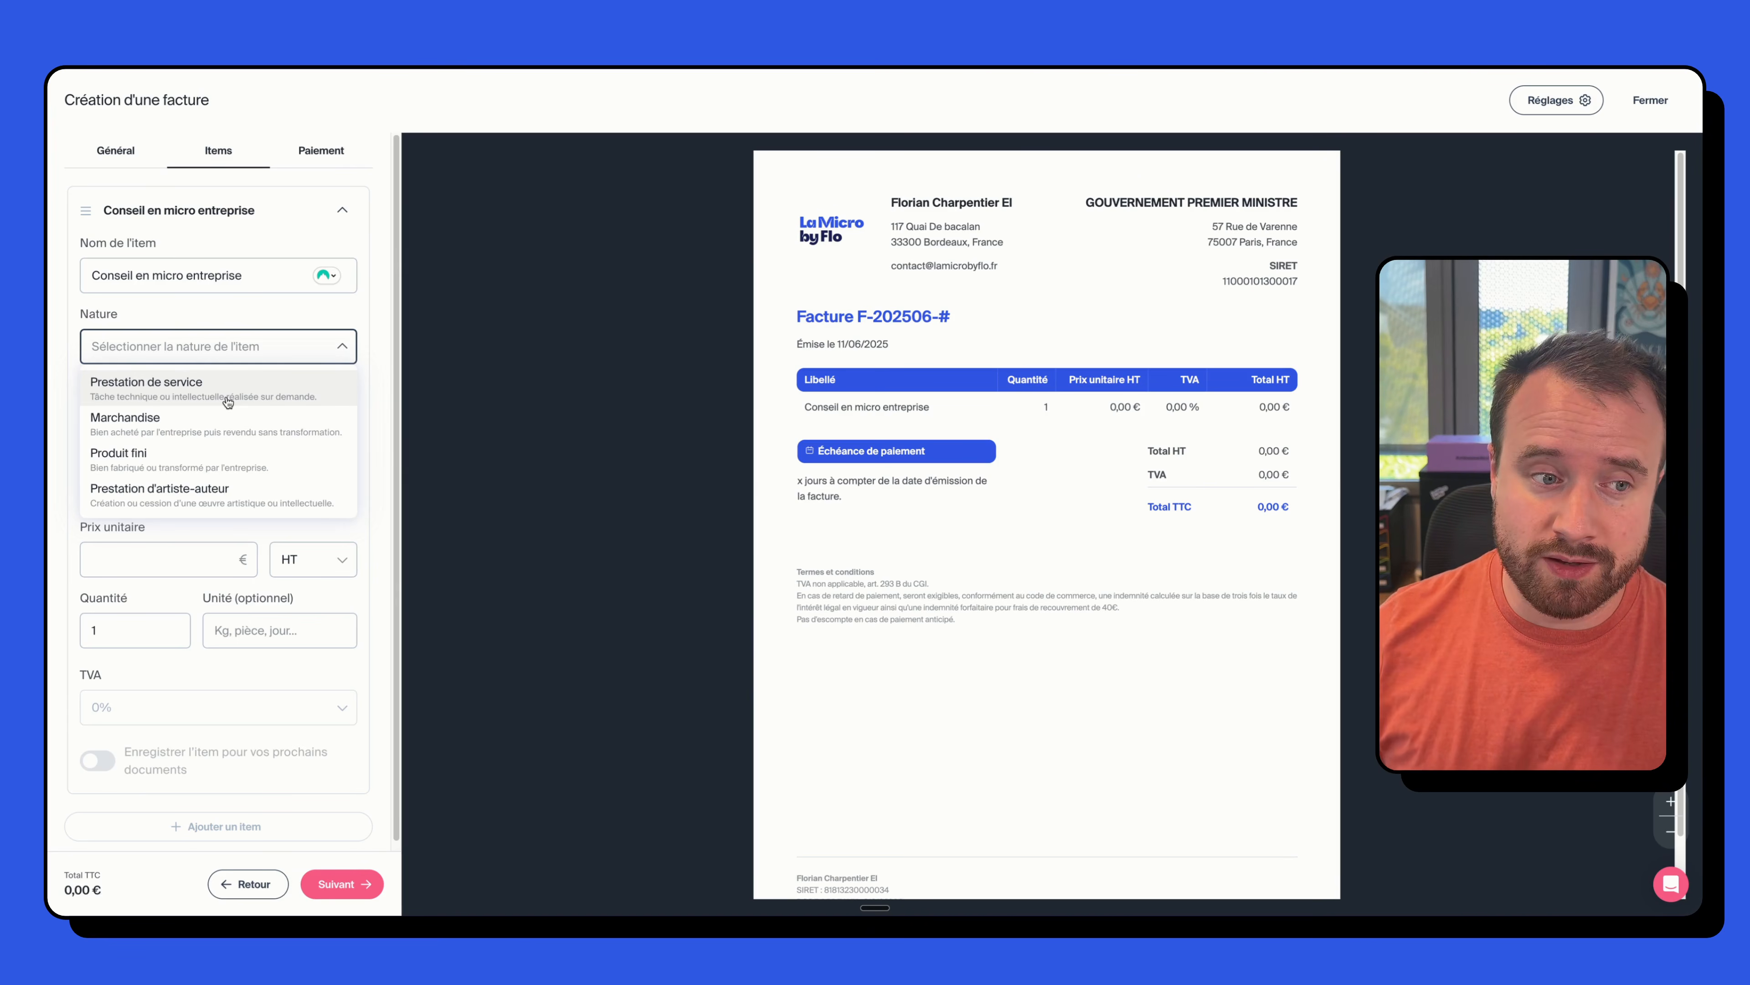
left_click(171, 386)
- Enter the item description 'Thématique abordée distance' as a bulleted list
left_click(207, 452)
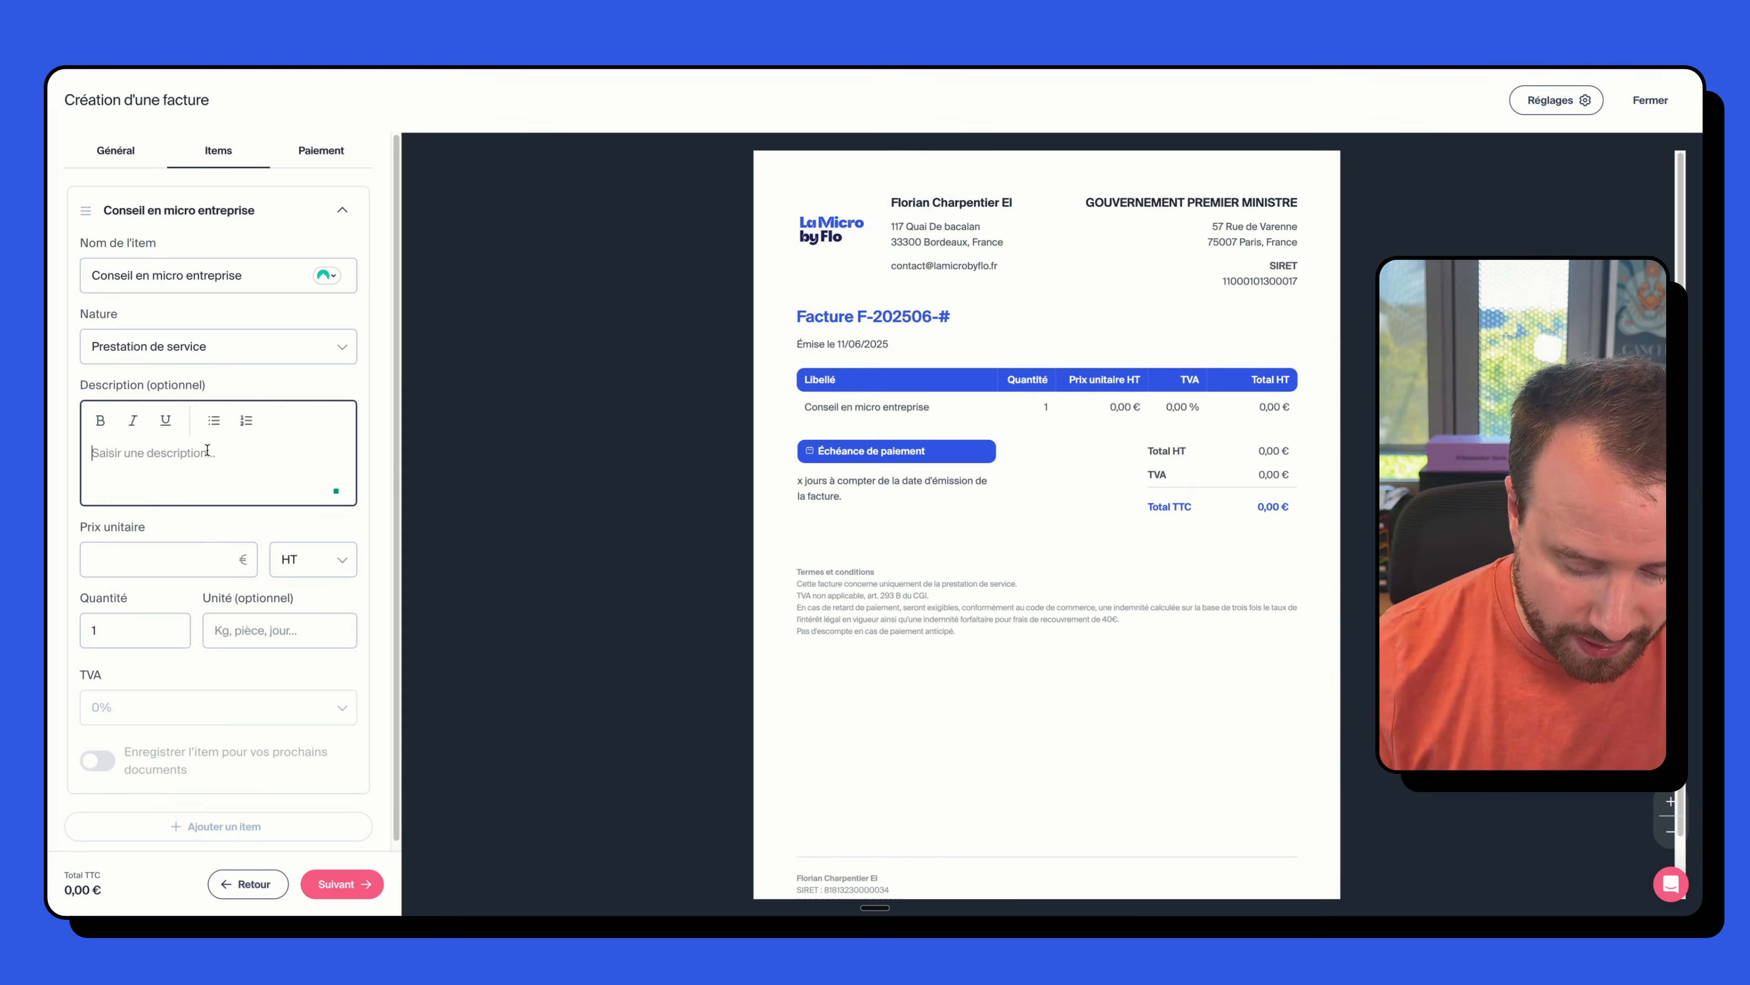
type("Thé")
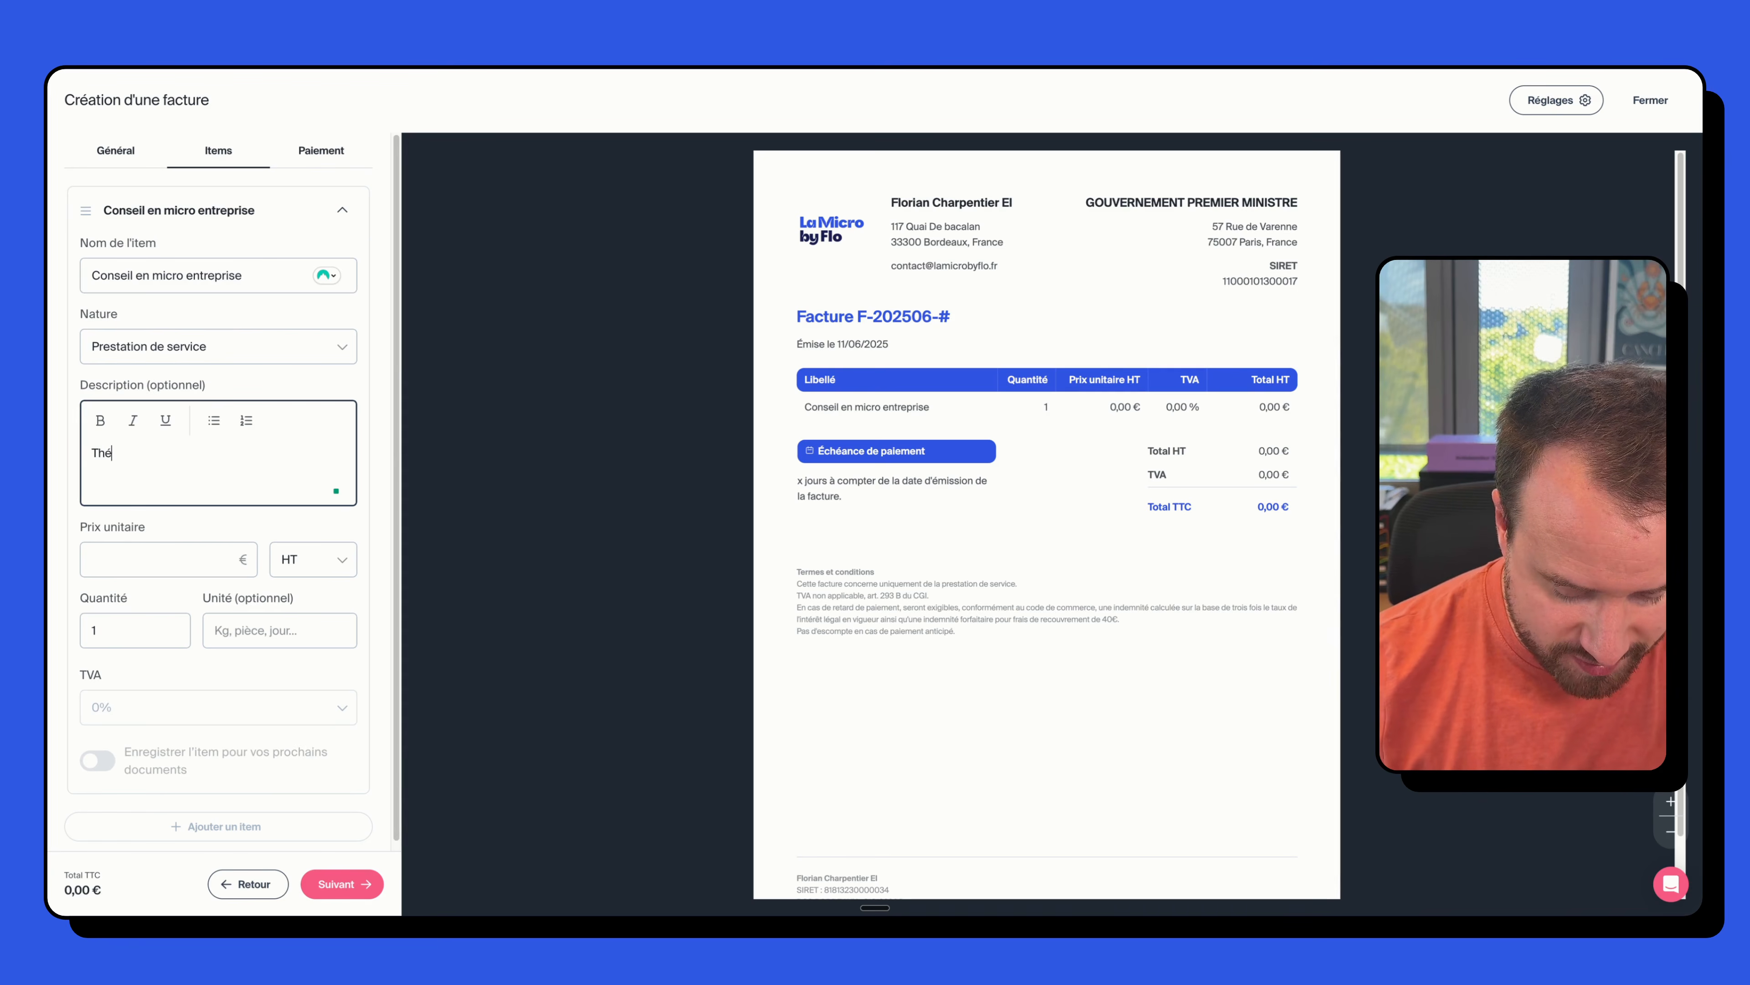
type("matique abor")
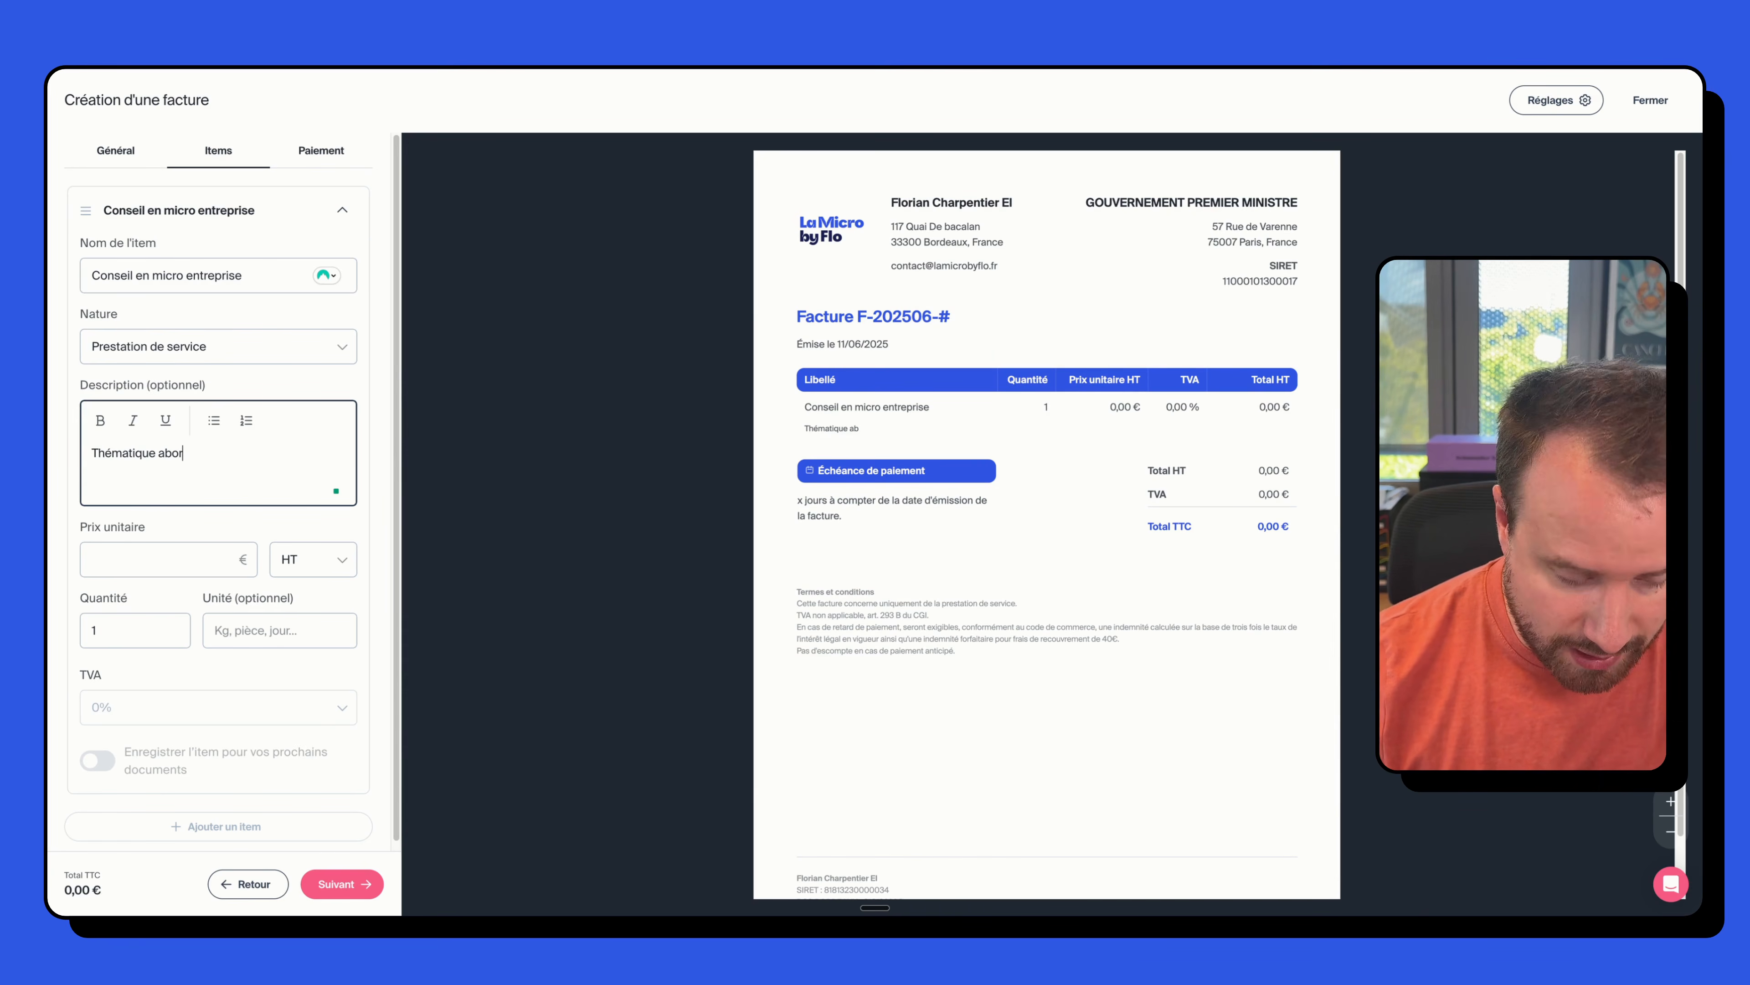
type("dée dista")
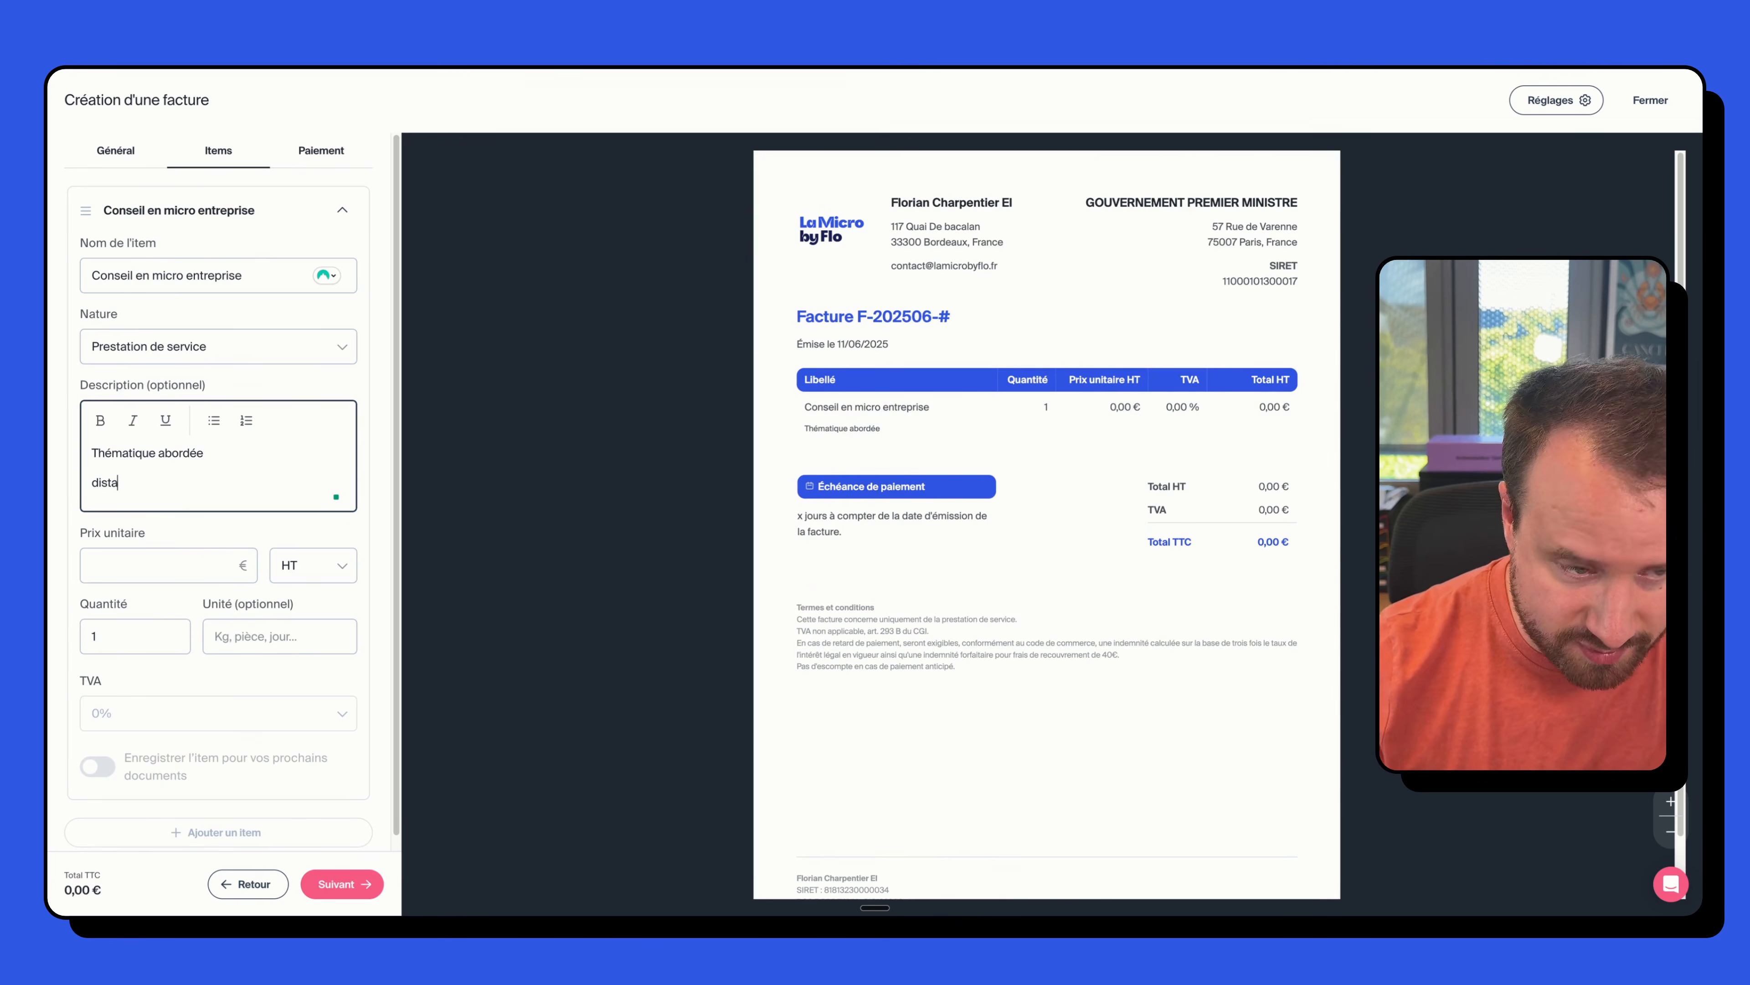
type("nce")
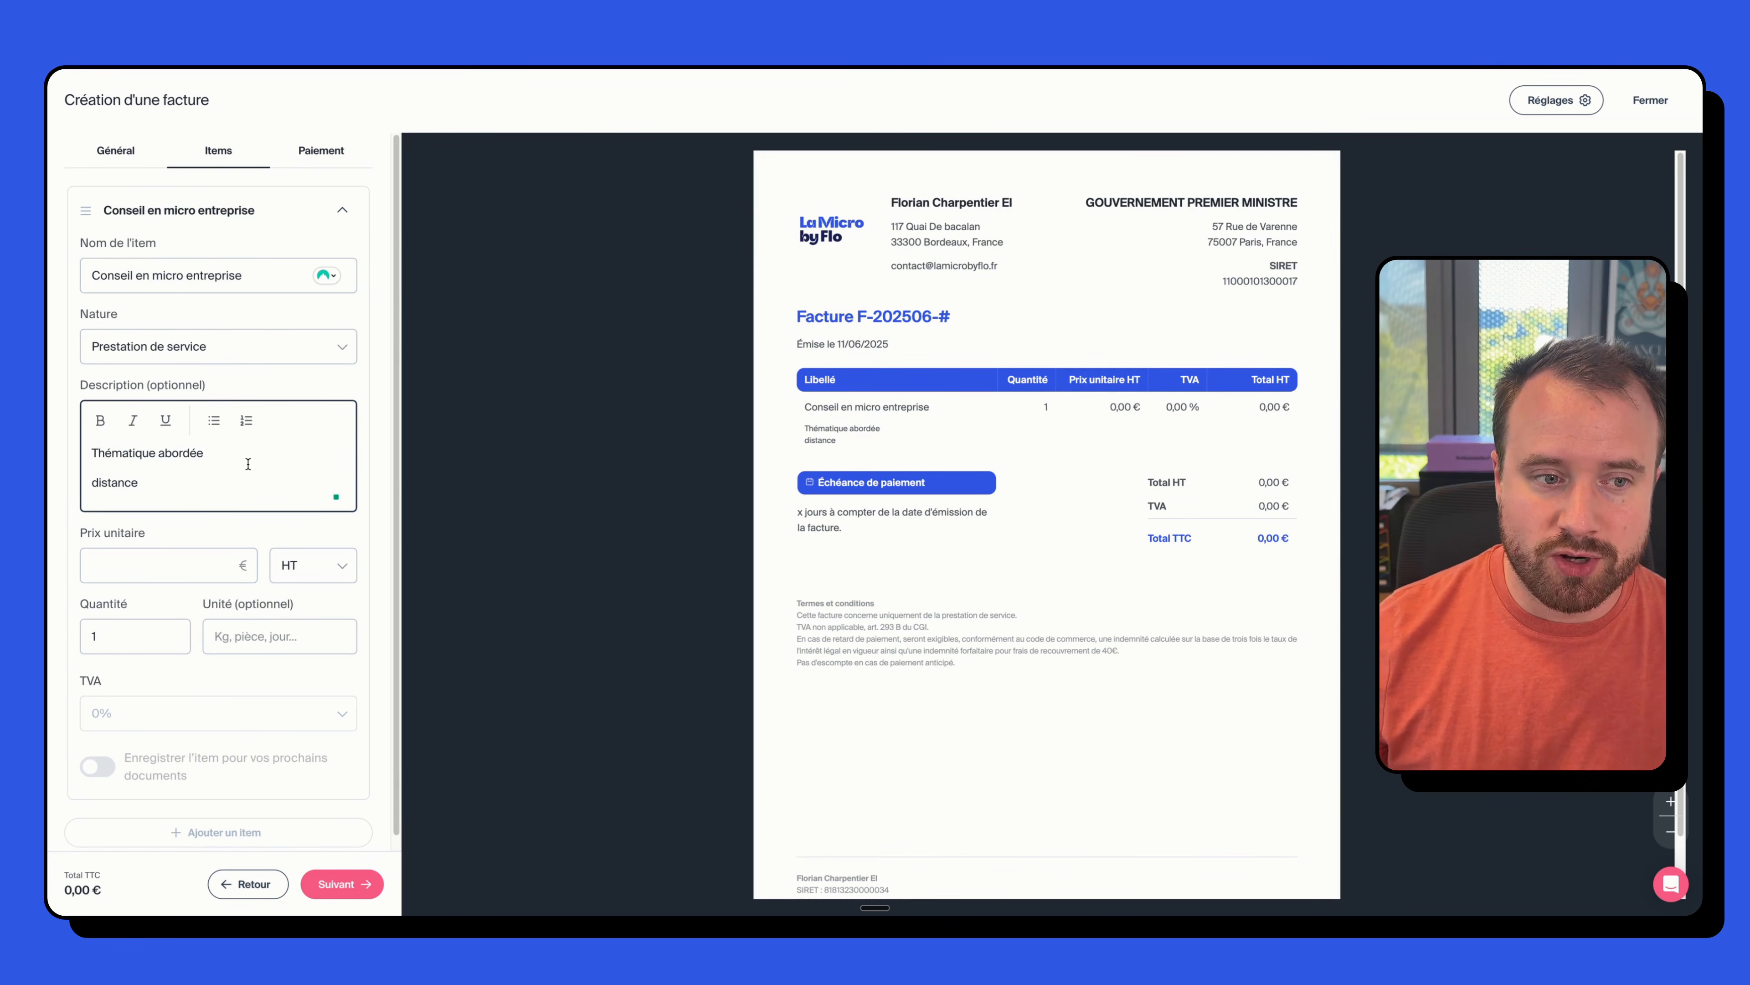
left_click_drag(208, 455, 93, 455)
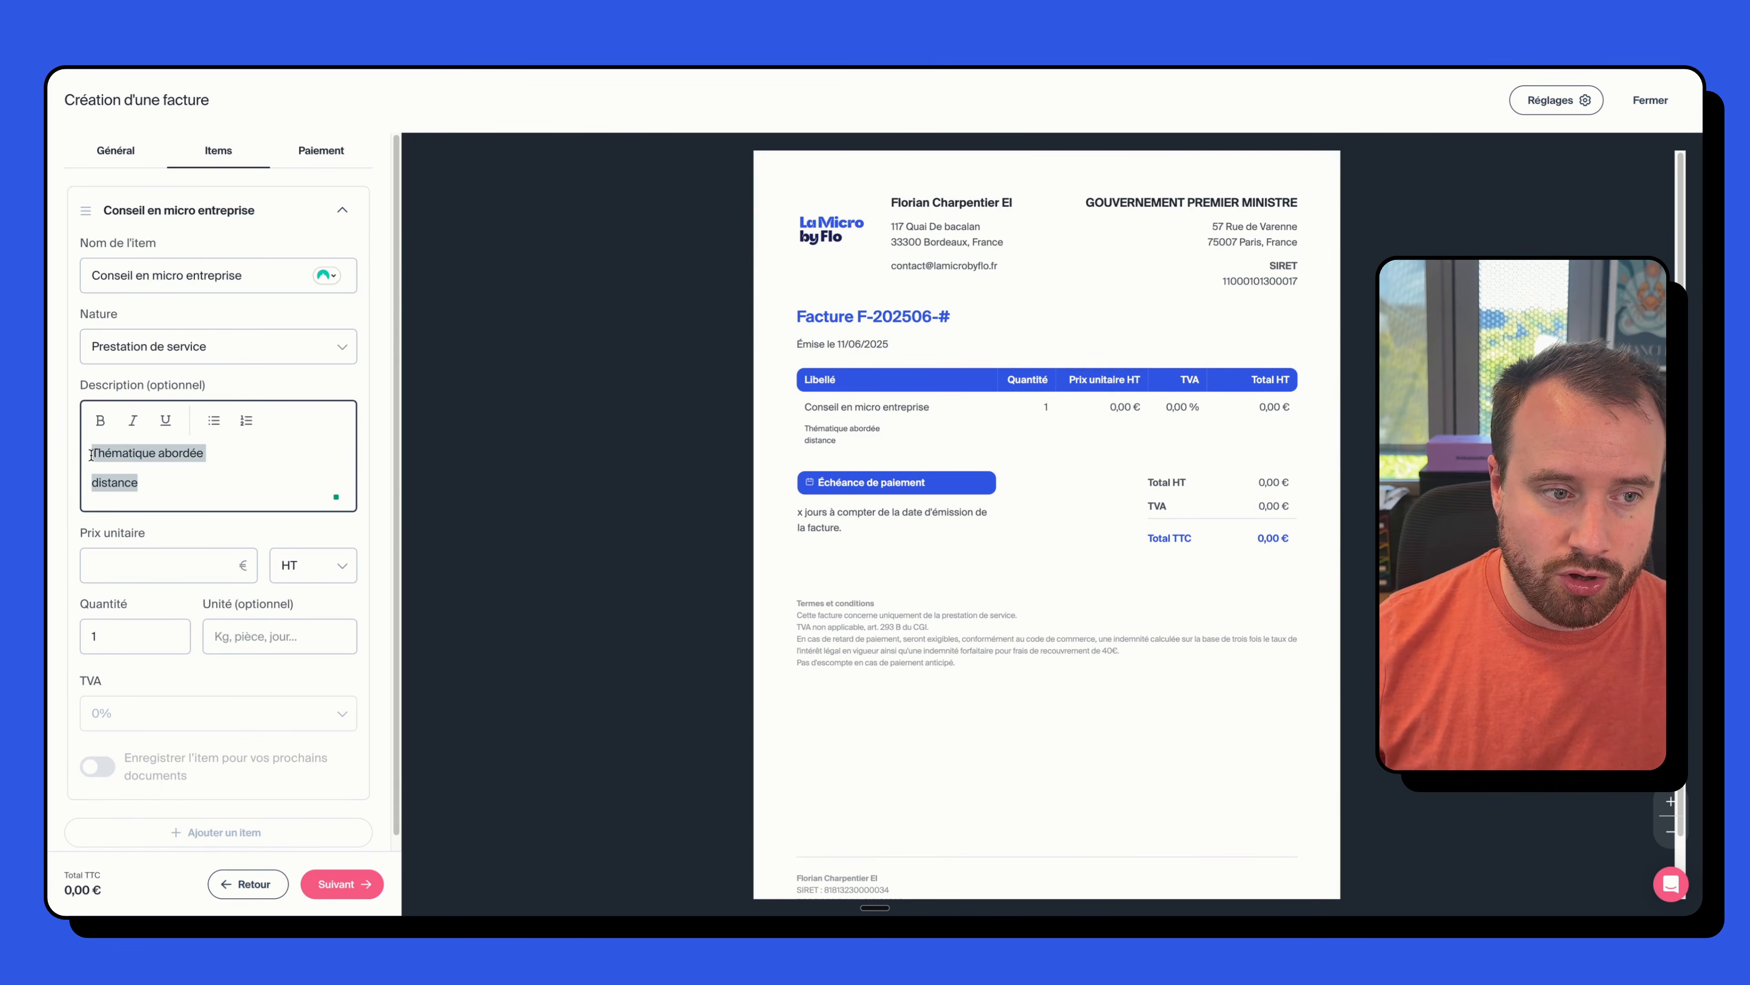
left_click(214, 421)
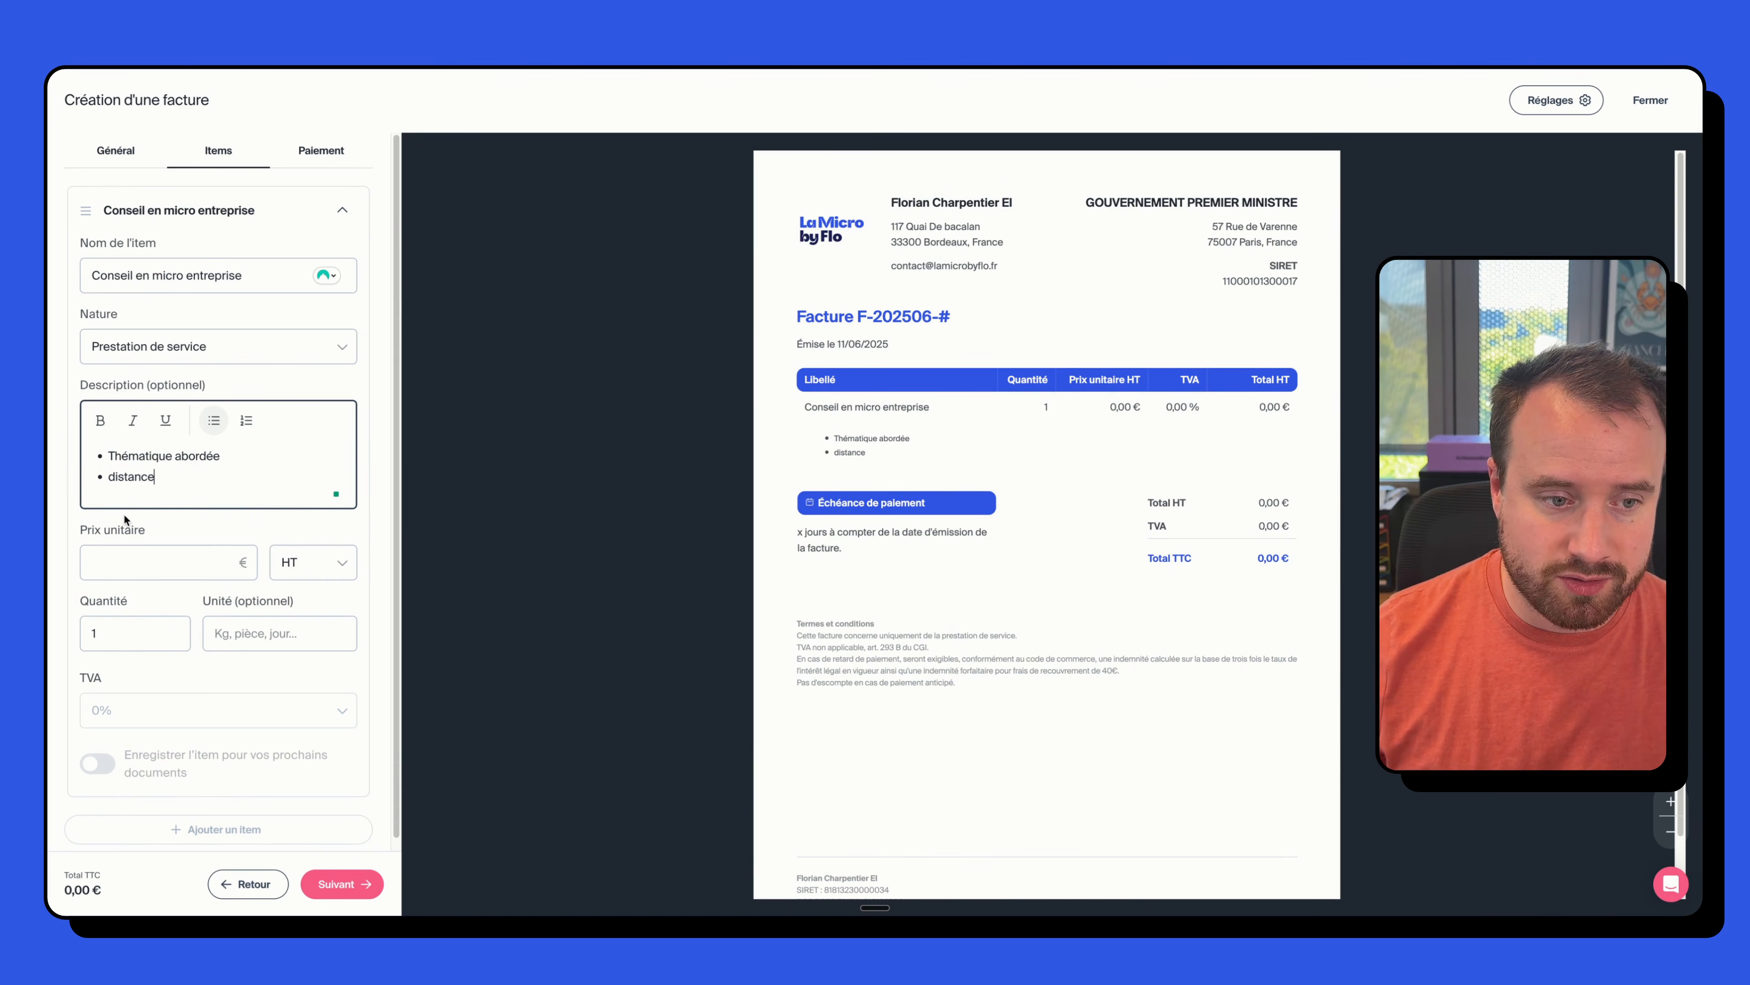
- Set the unit price to 300 € and save the item for future invoices
left_click(133, 561)
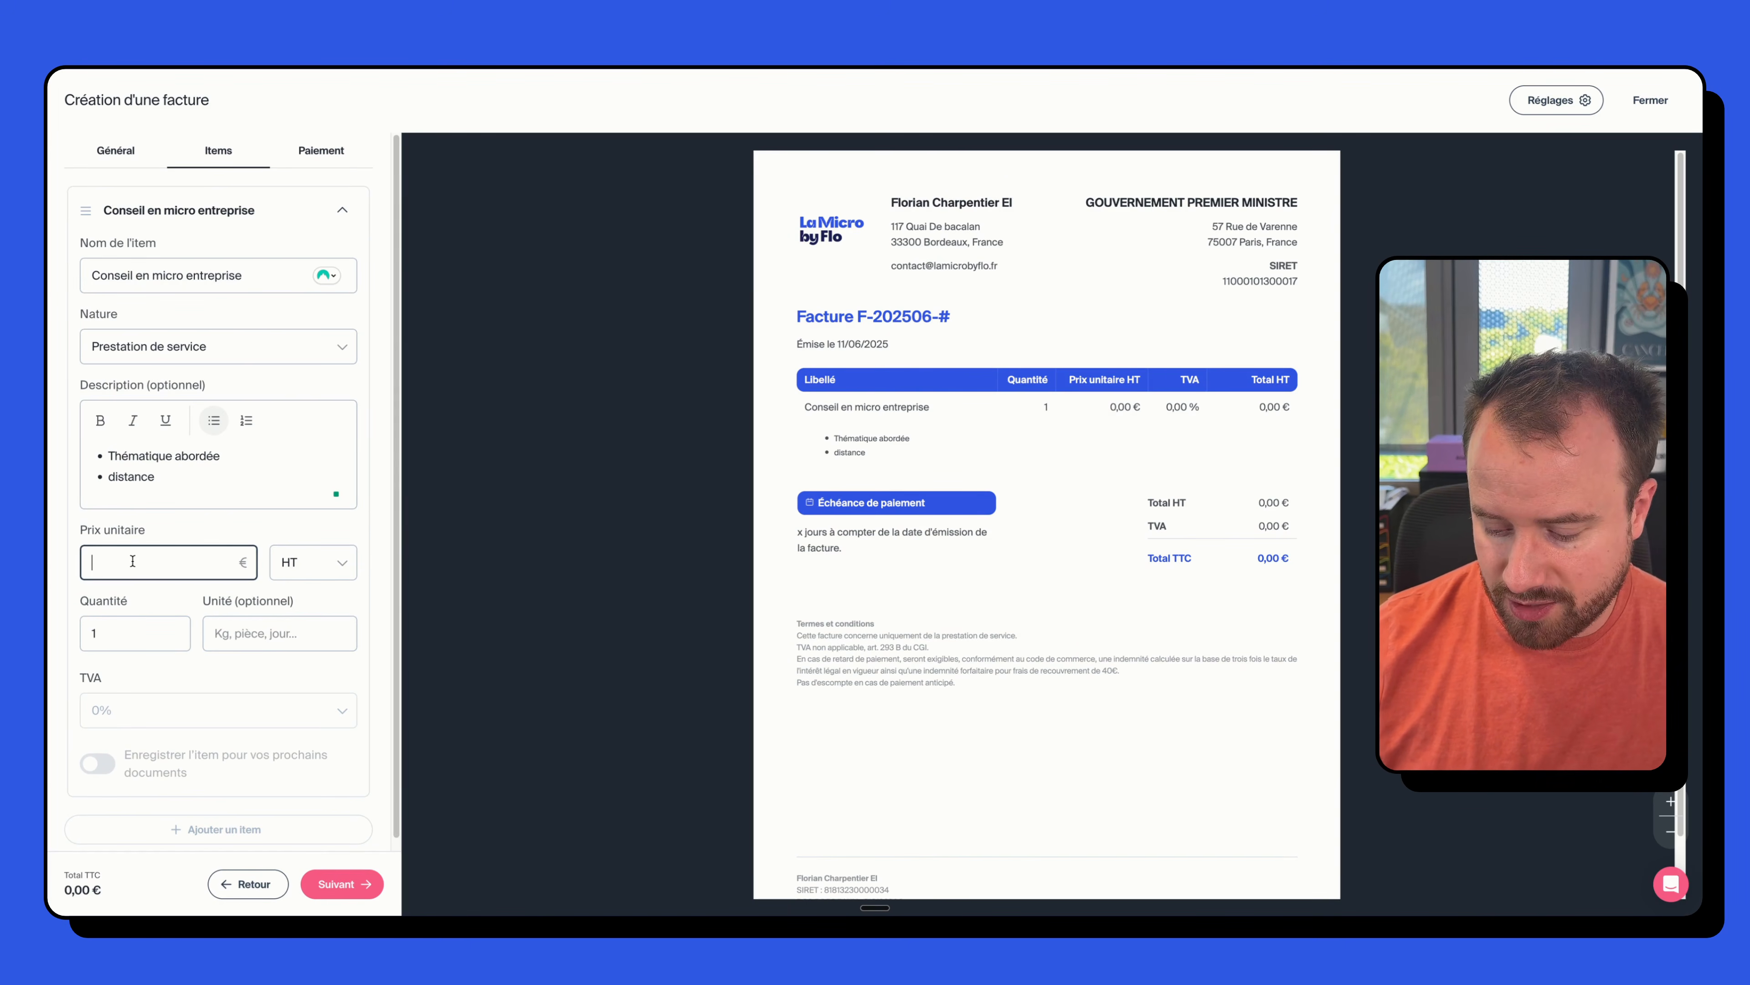
type("300")
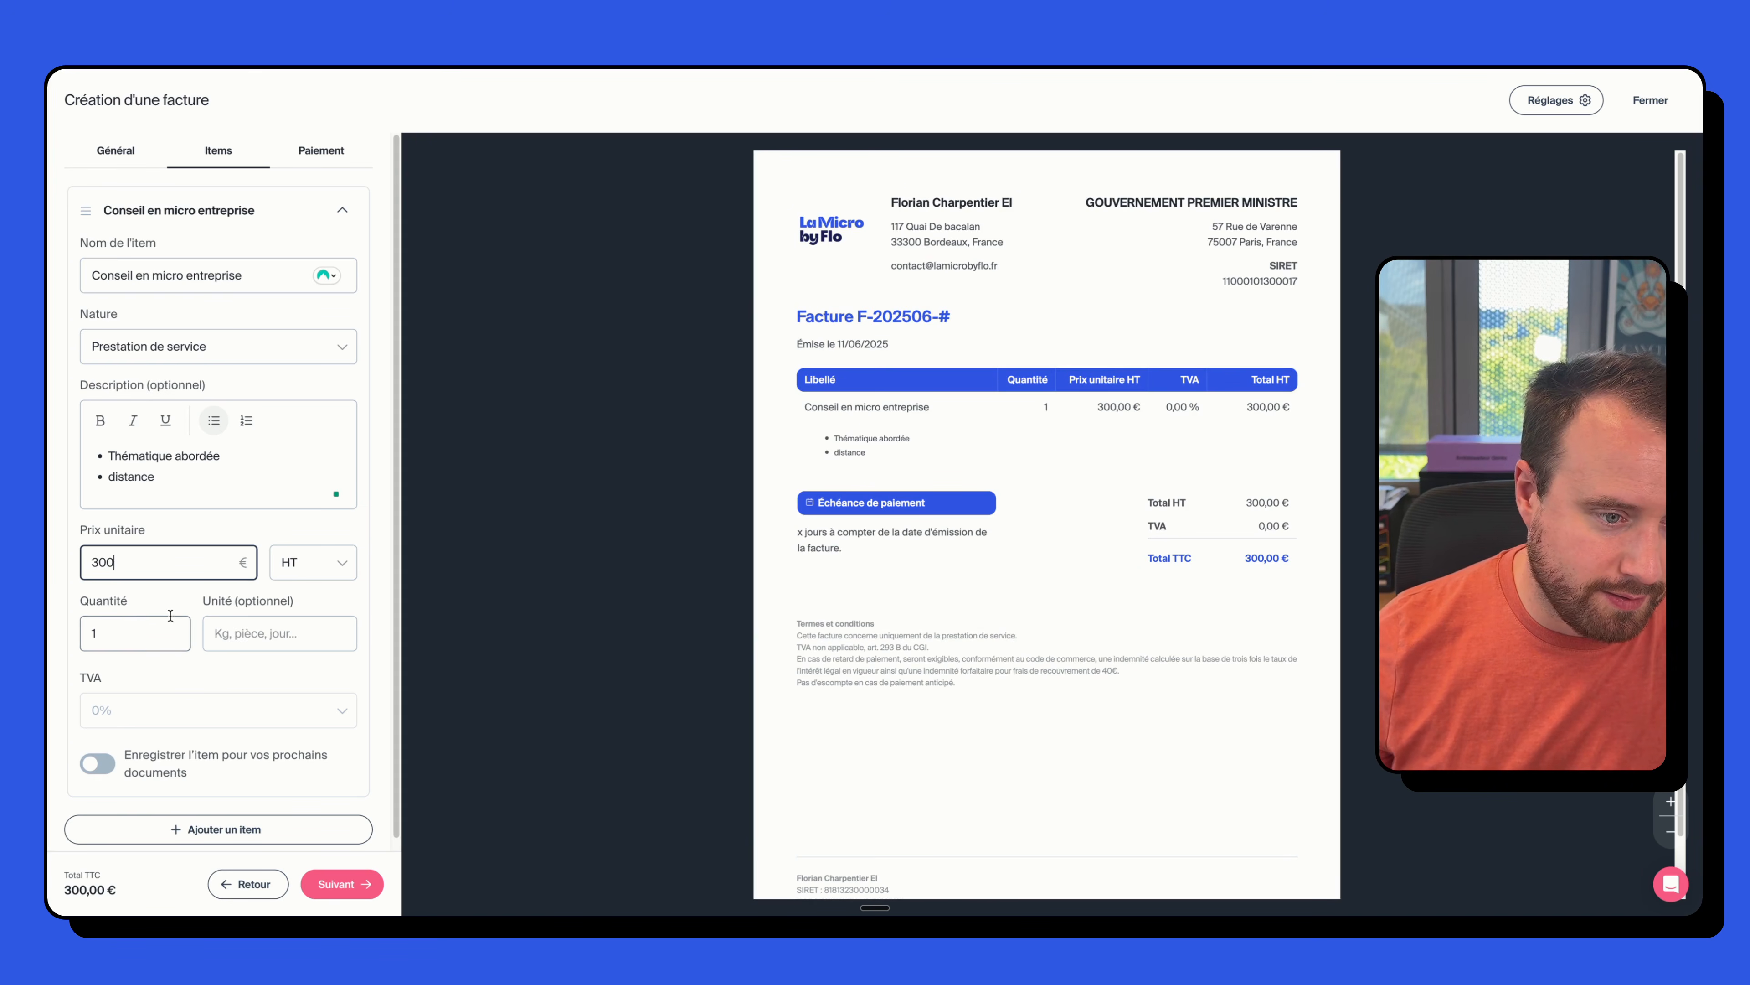
left_click(256, 639)
left_click(212, 676)
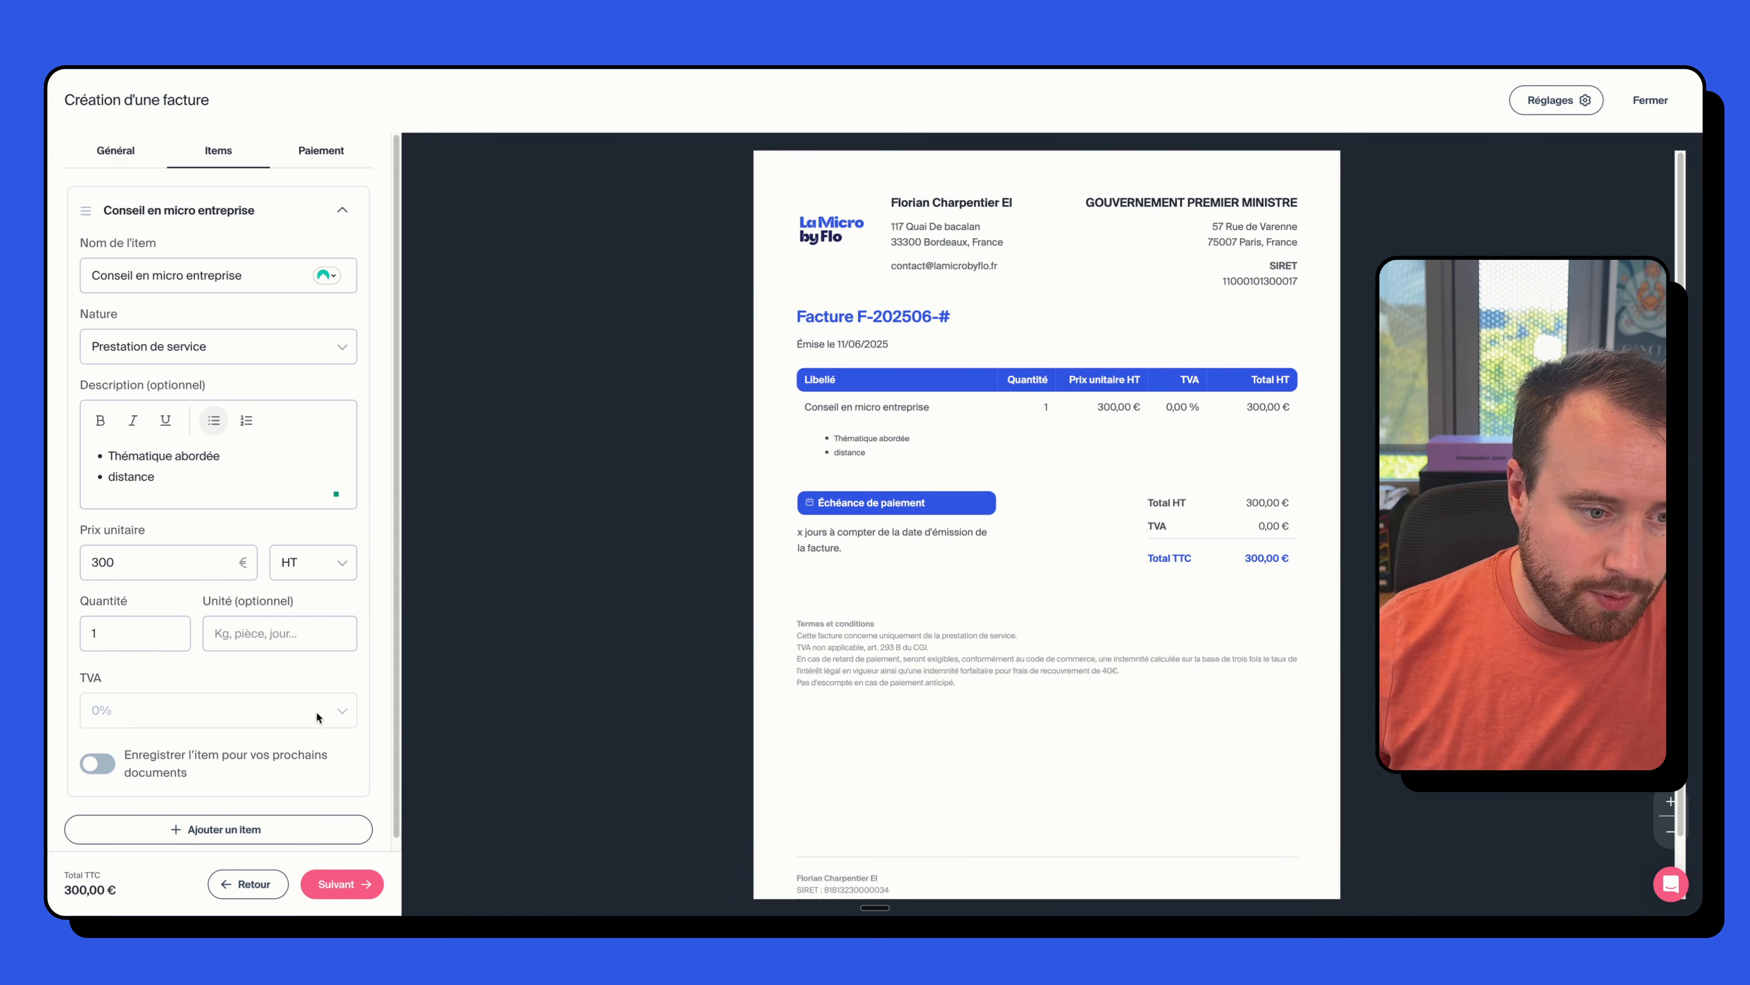
scroll(127, 701, "down", 1)
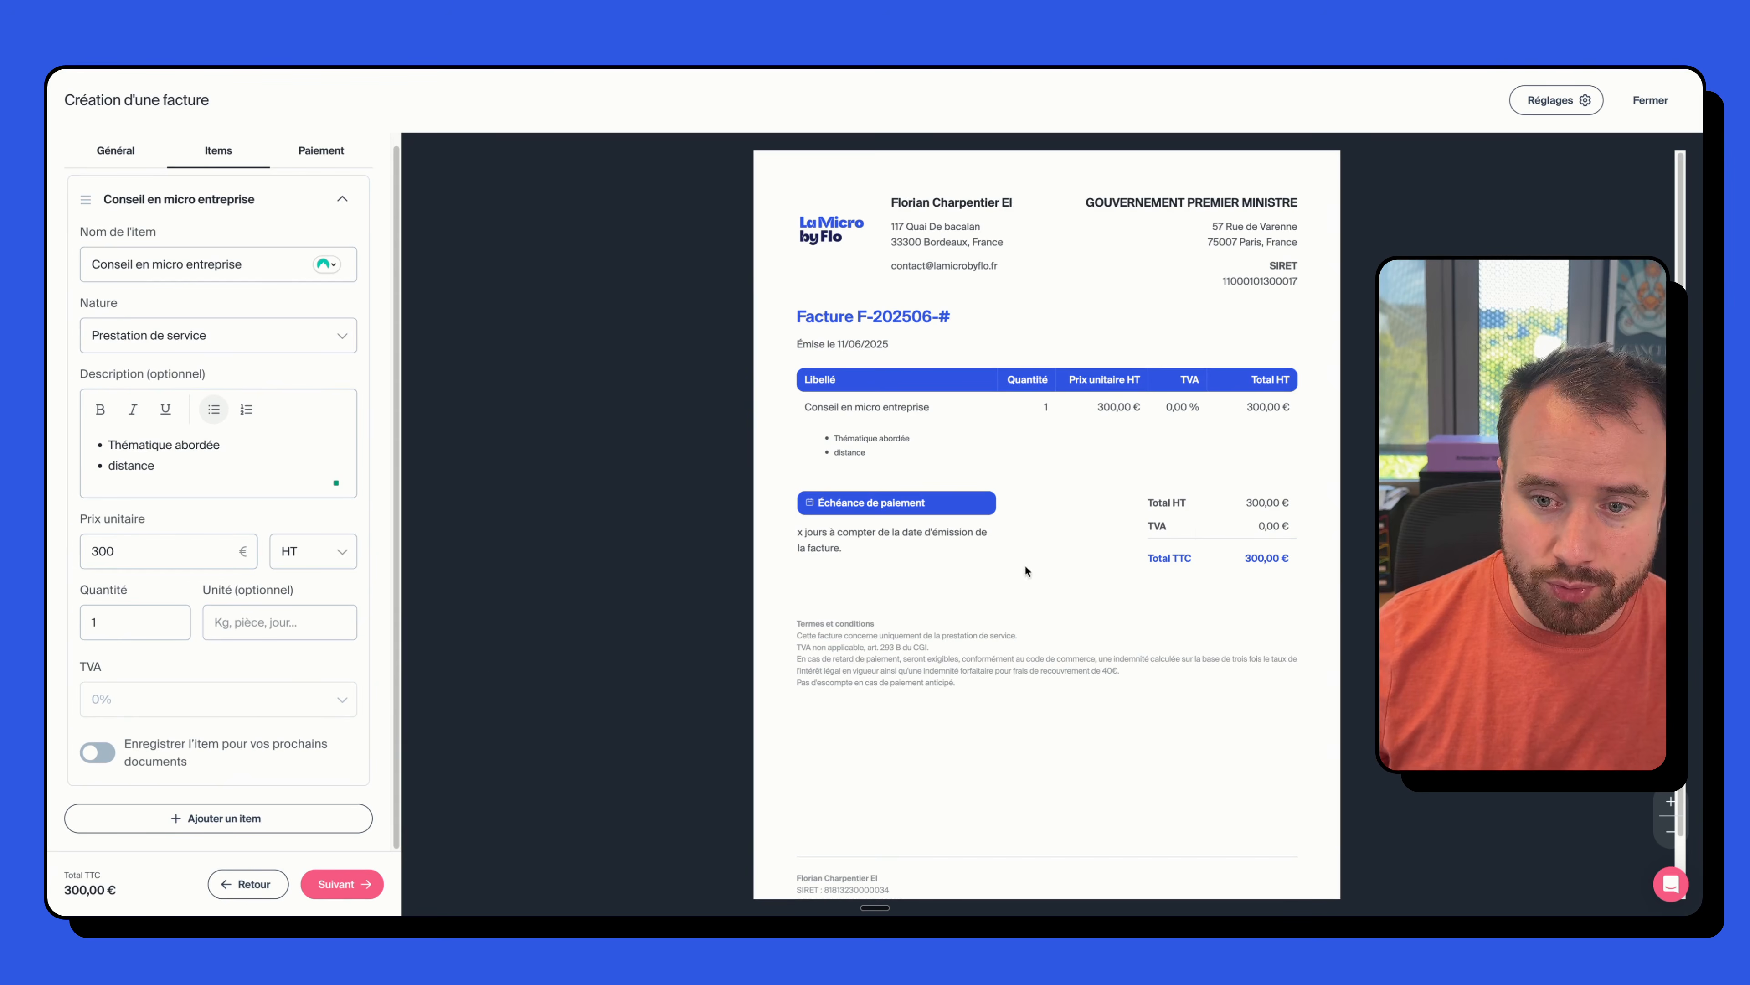
left_click(94, 761)
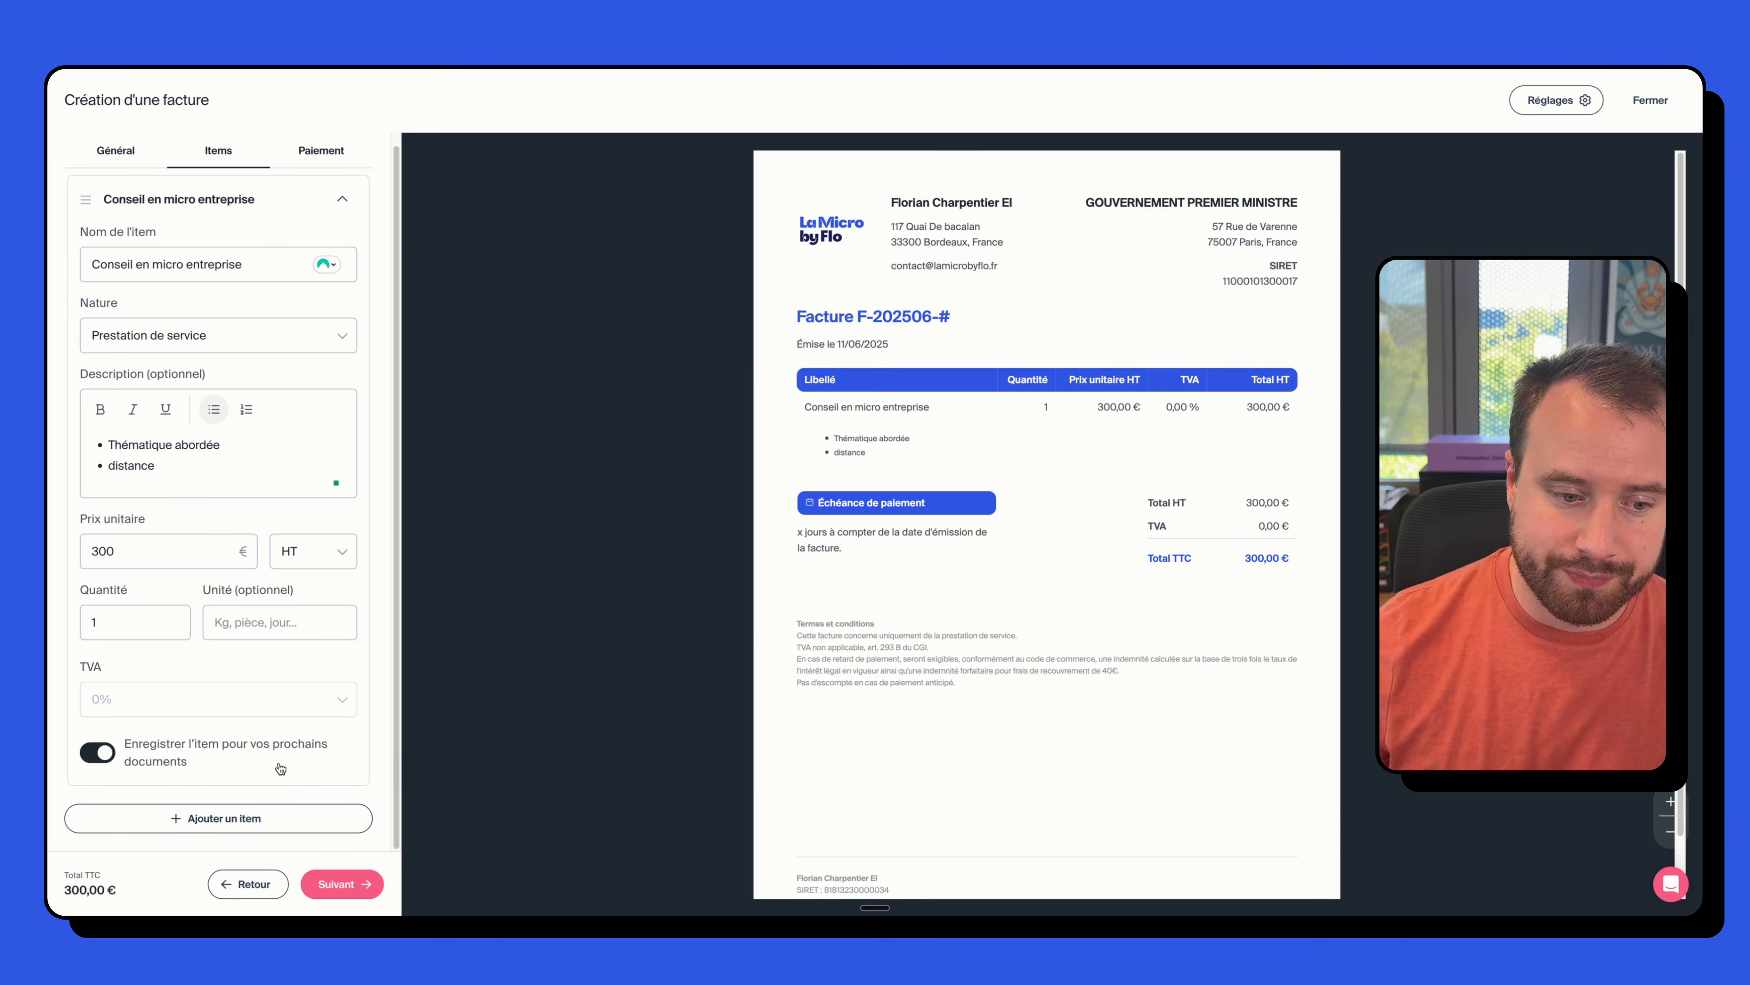
left_click(321, 150)
left_click(184, 233)
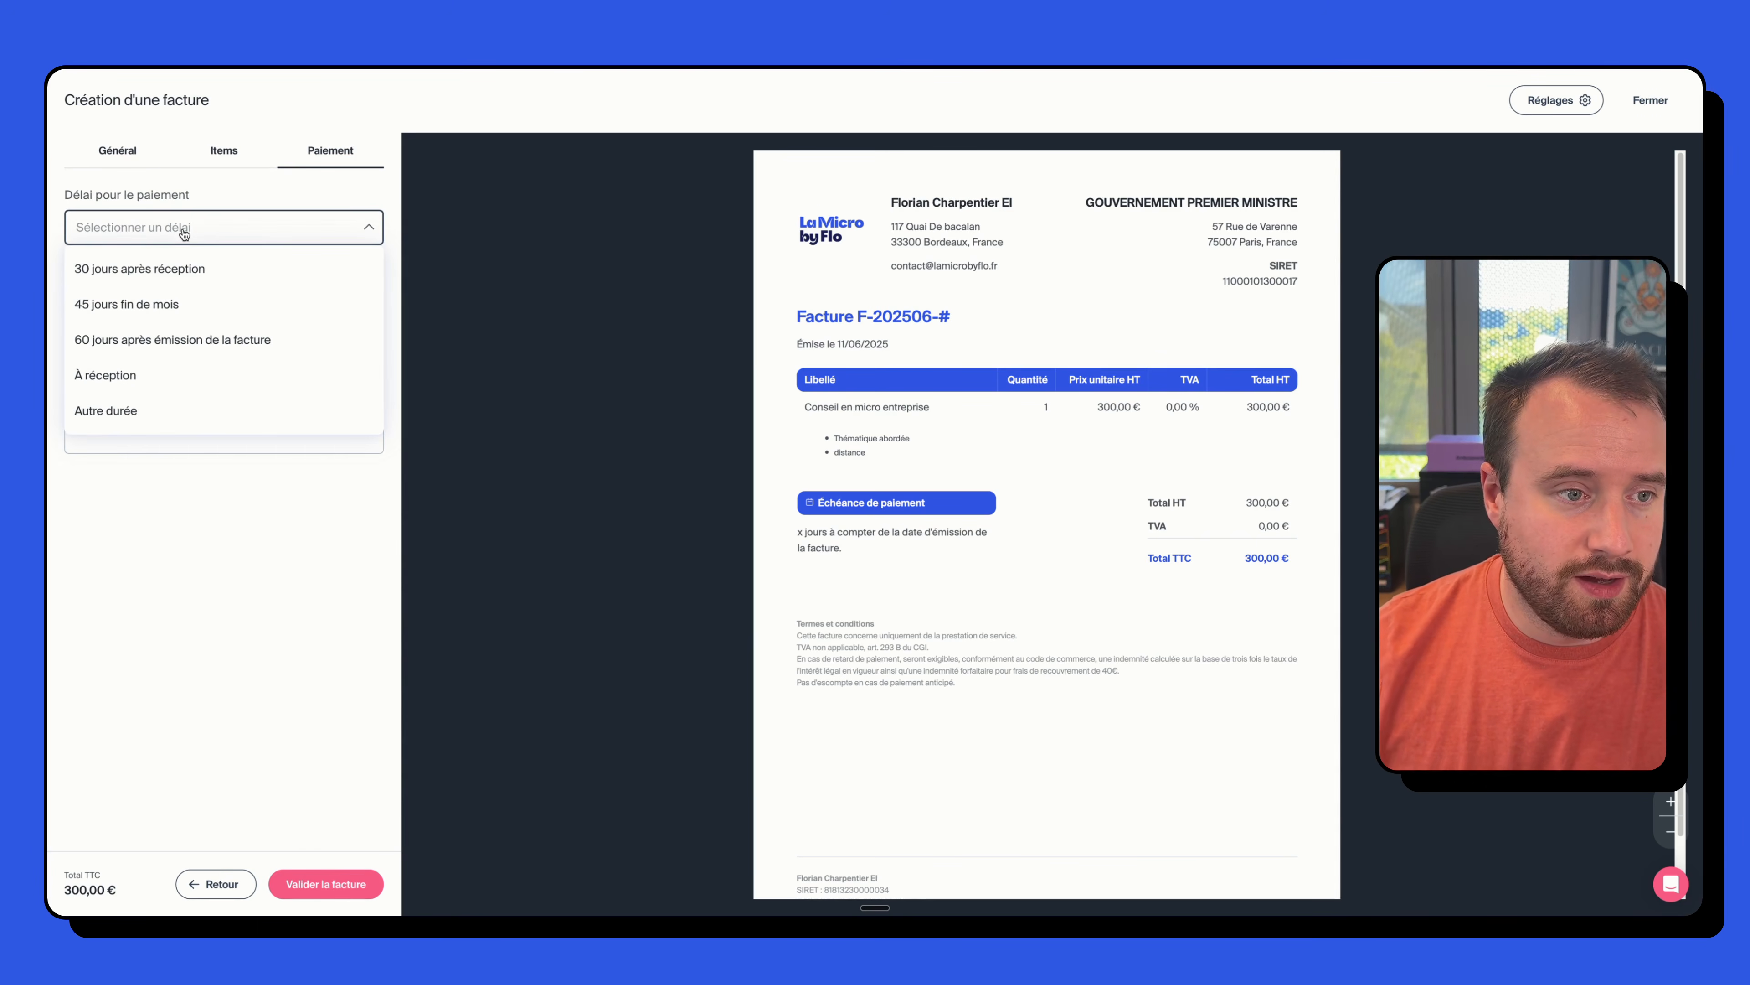
- Make the invoice payable À réception, leaving the bank details unset
left_click(157, 391)
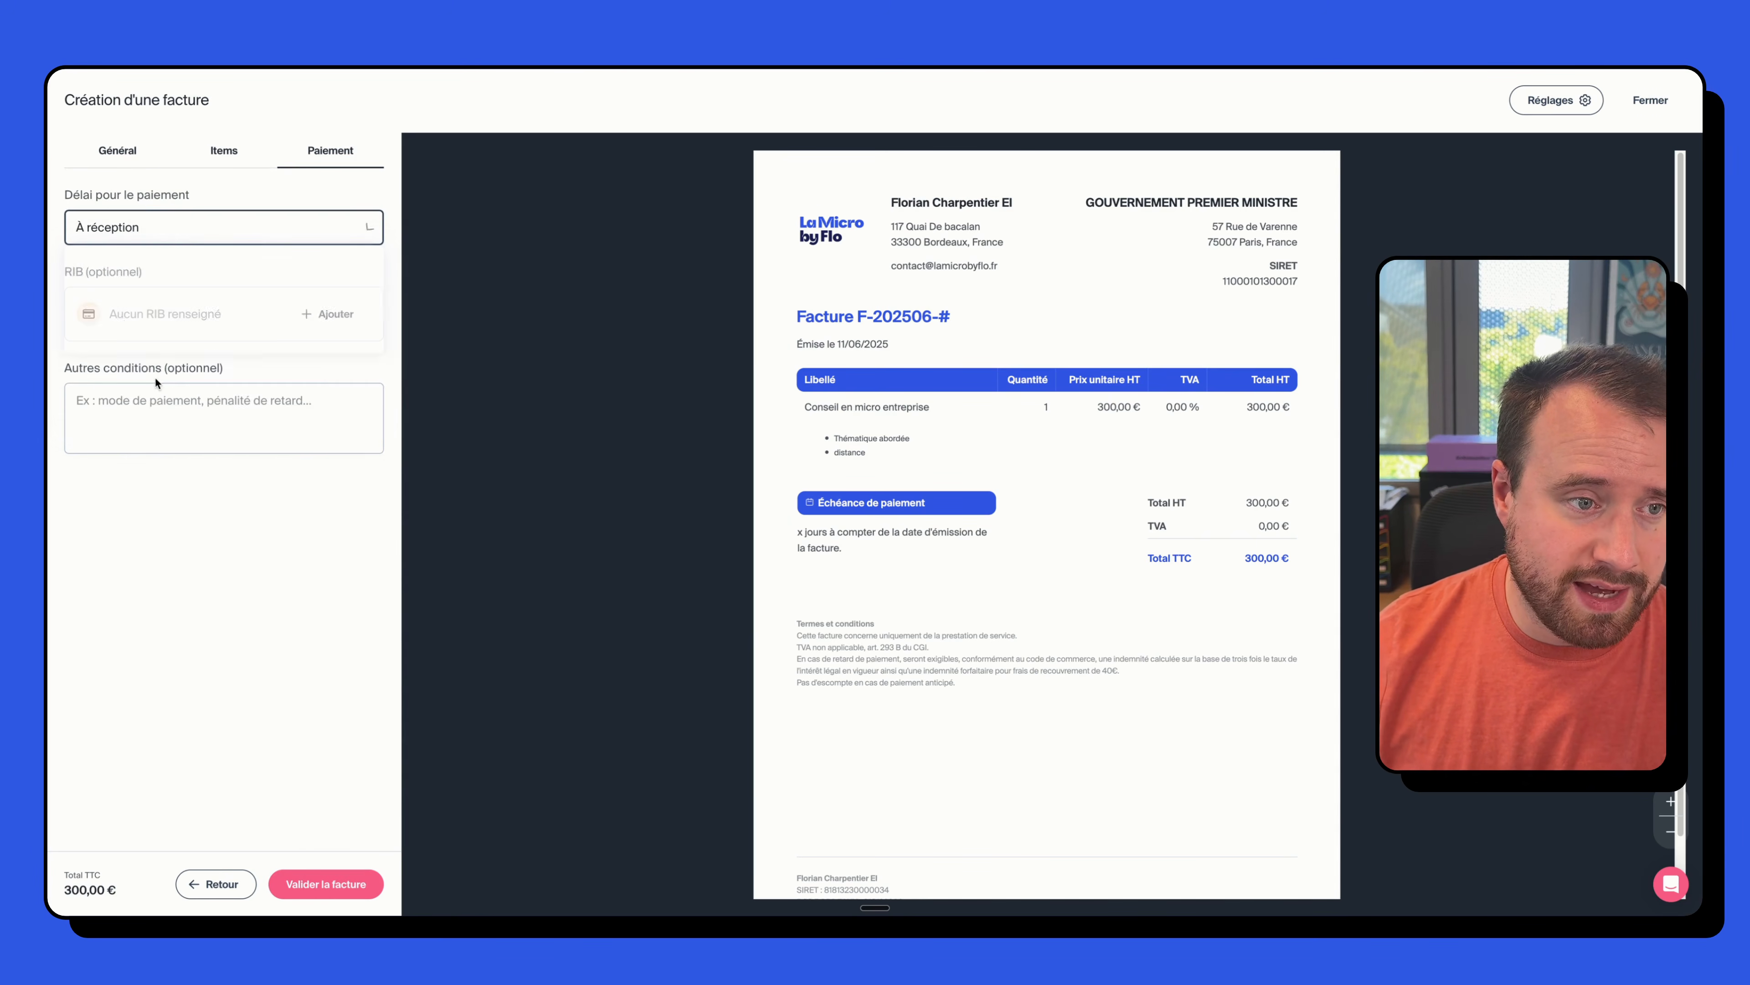
left_click(324, 314)
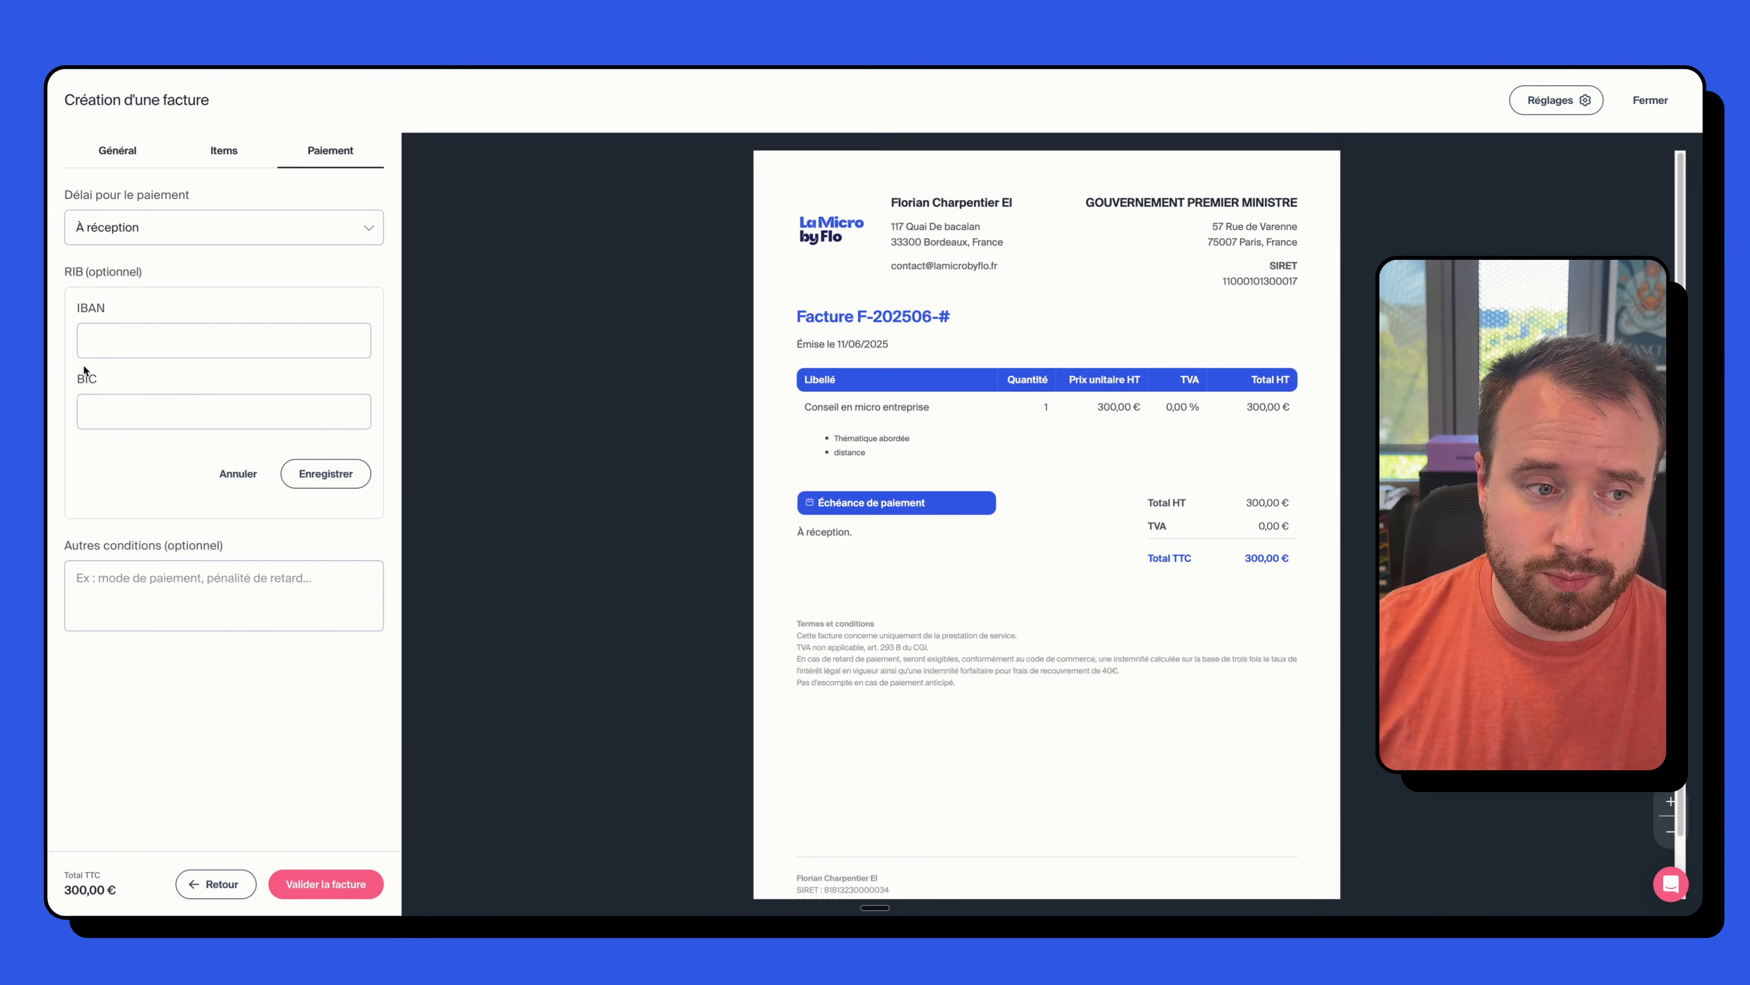
left_click(238, 474)
- Add 'Paiement via lien paypal' as the invoice's other payment condition
left_click(157, 392)
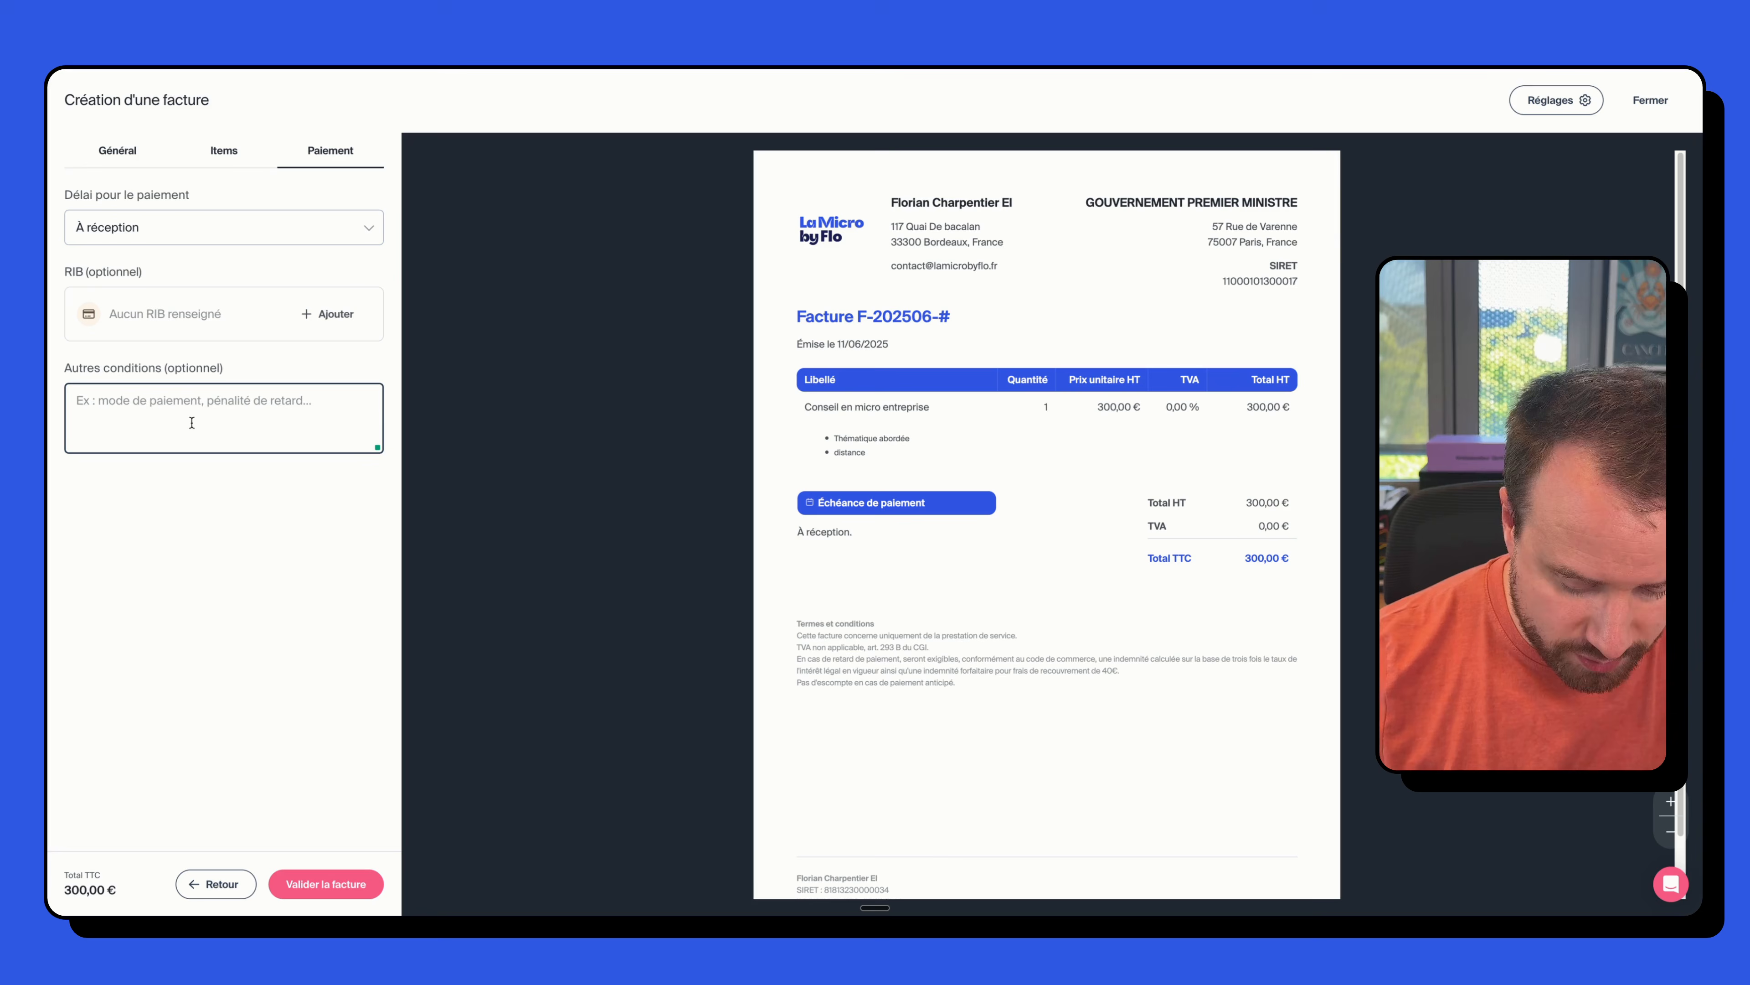
type("Paieme")
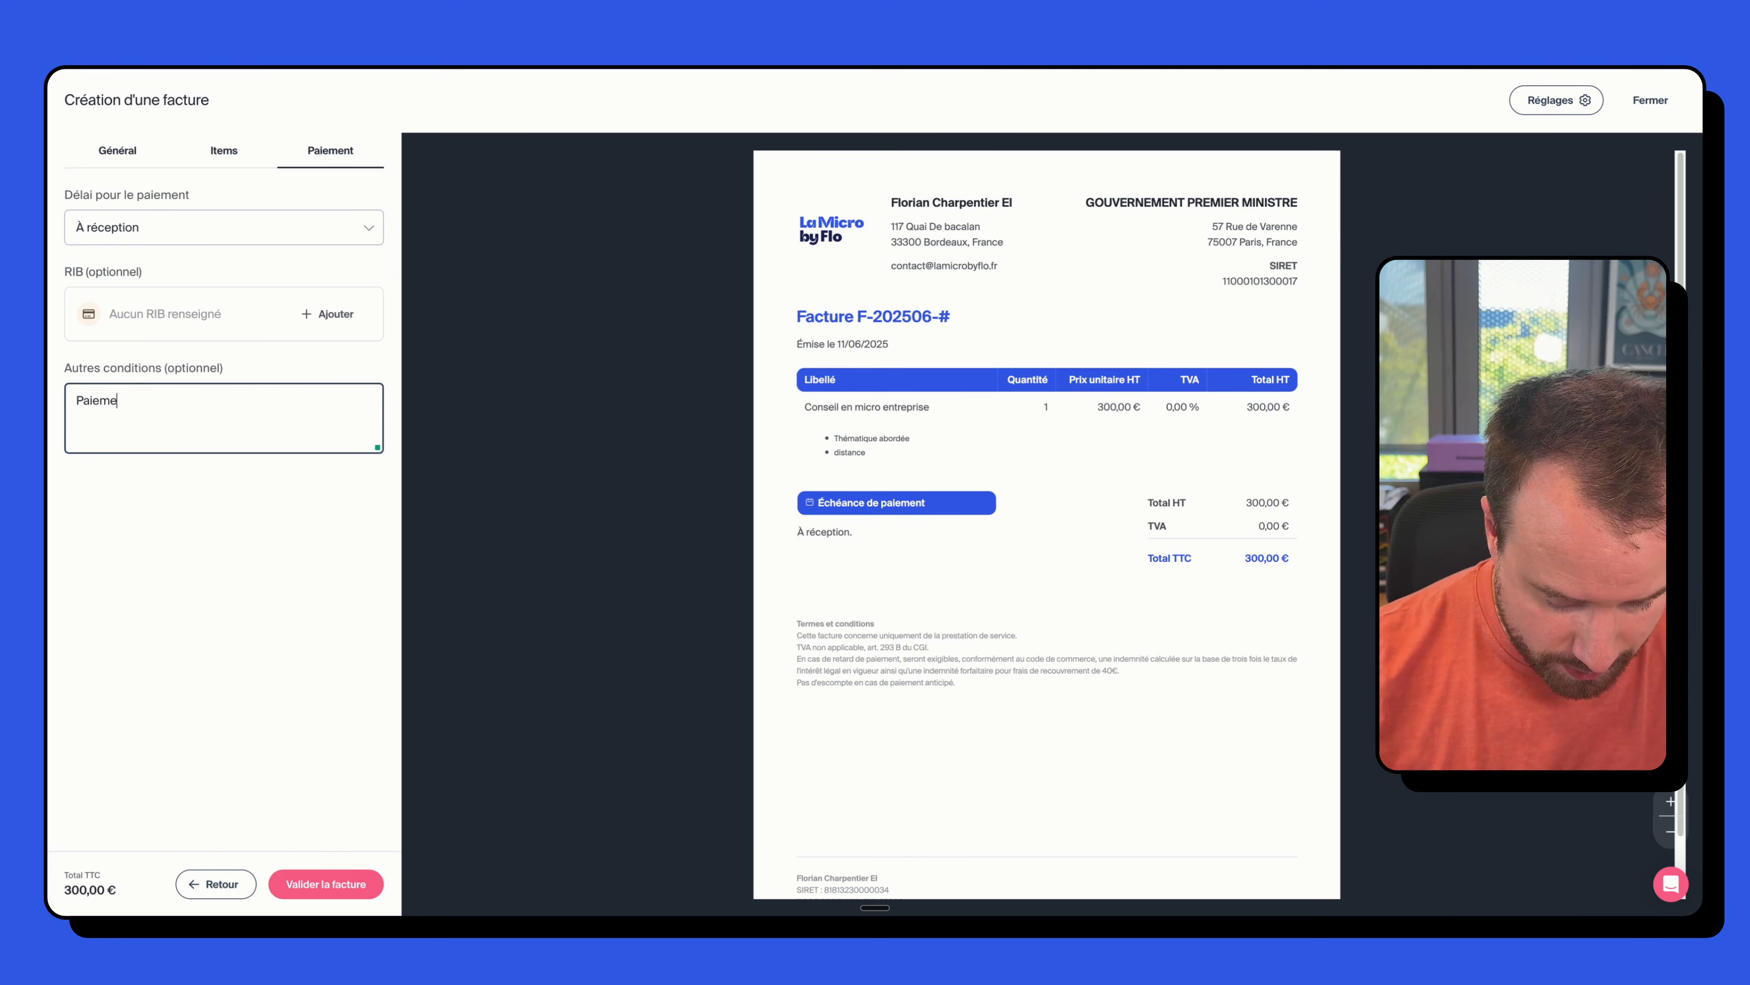
type("nt en espèce")
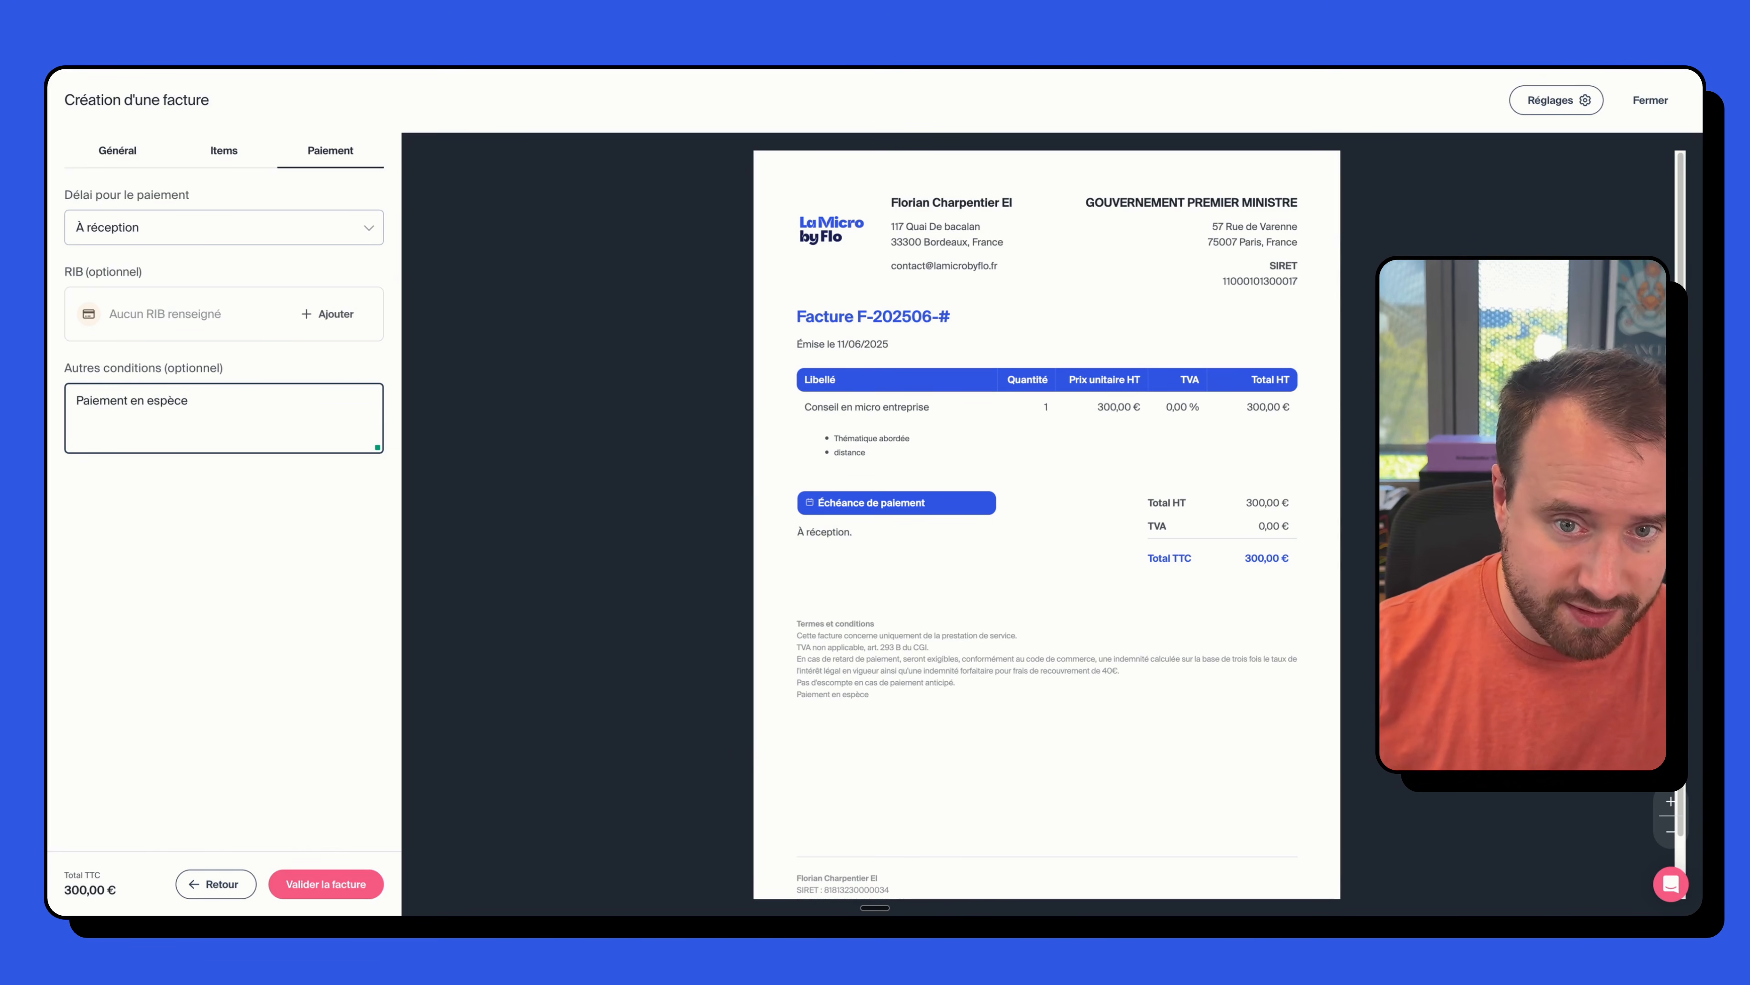
key("alt+shift+Left")
key("alt+shift+Left")
key("alt+shift+Left")
left_click_drag(196, 417, 128, 408)
type("via lie")
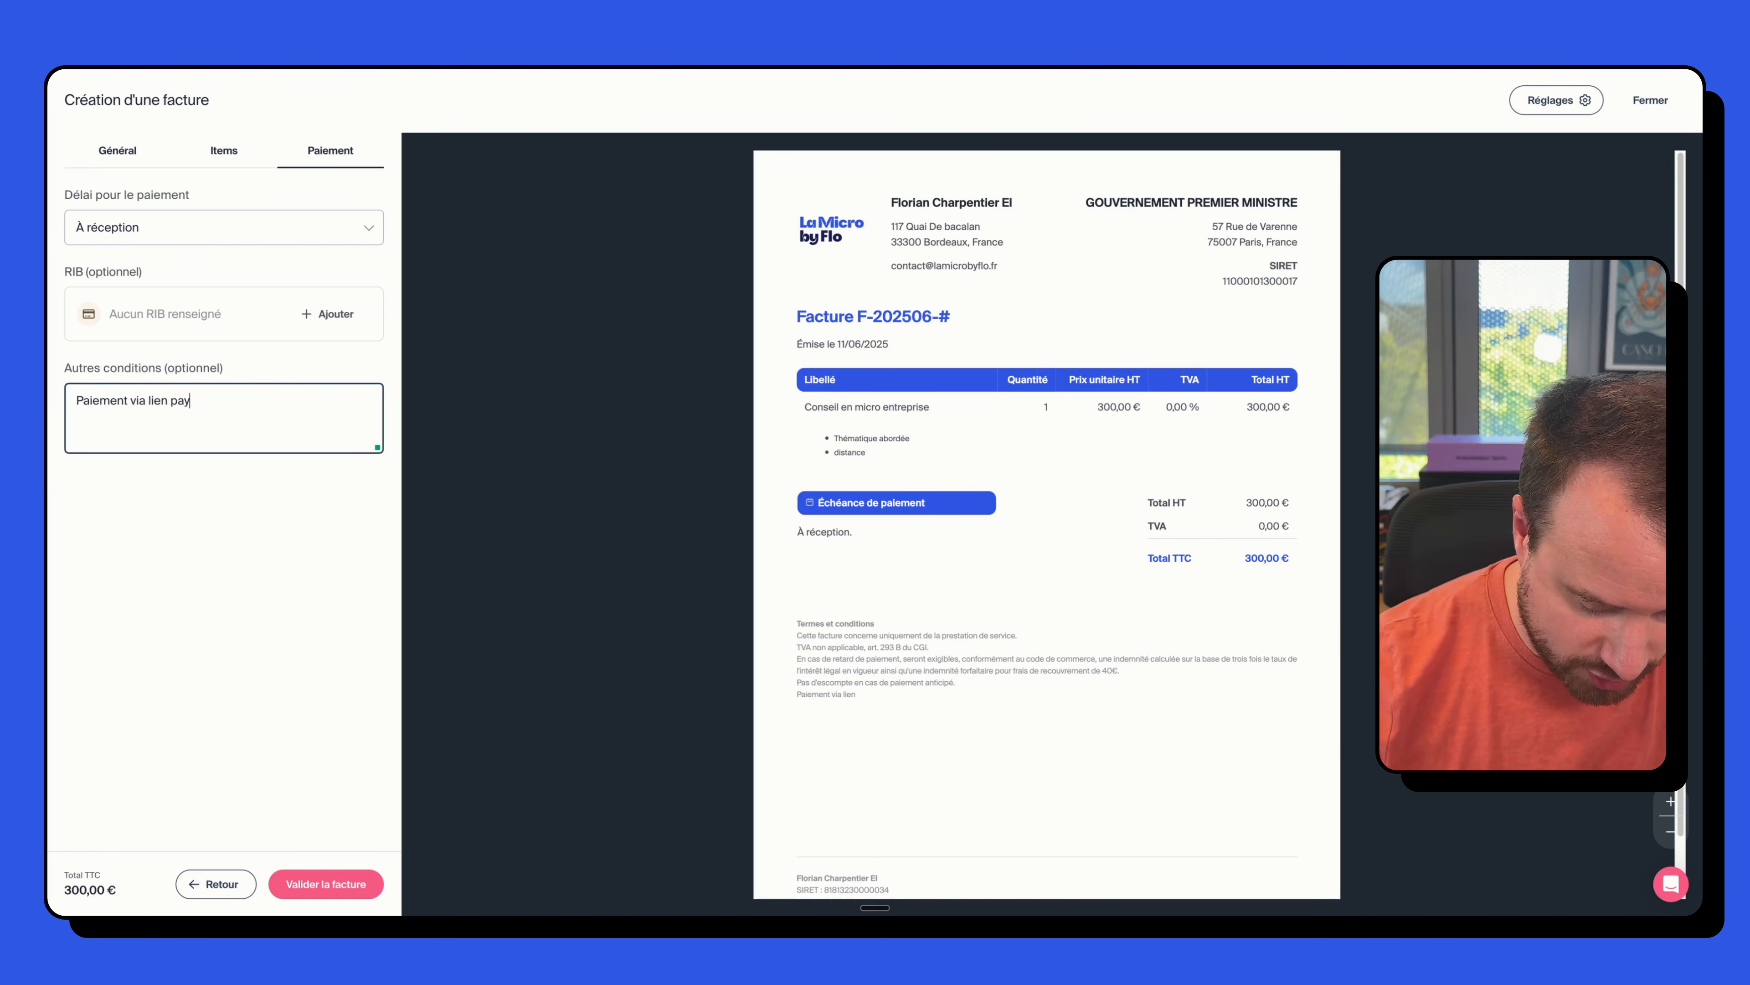
left_click(130, 590)
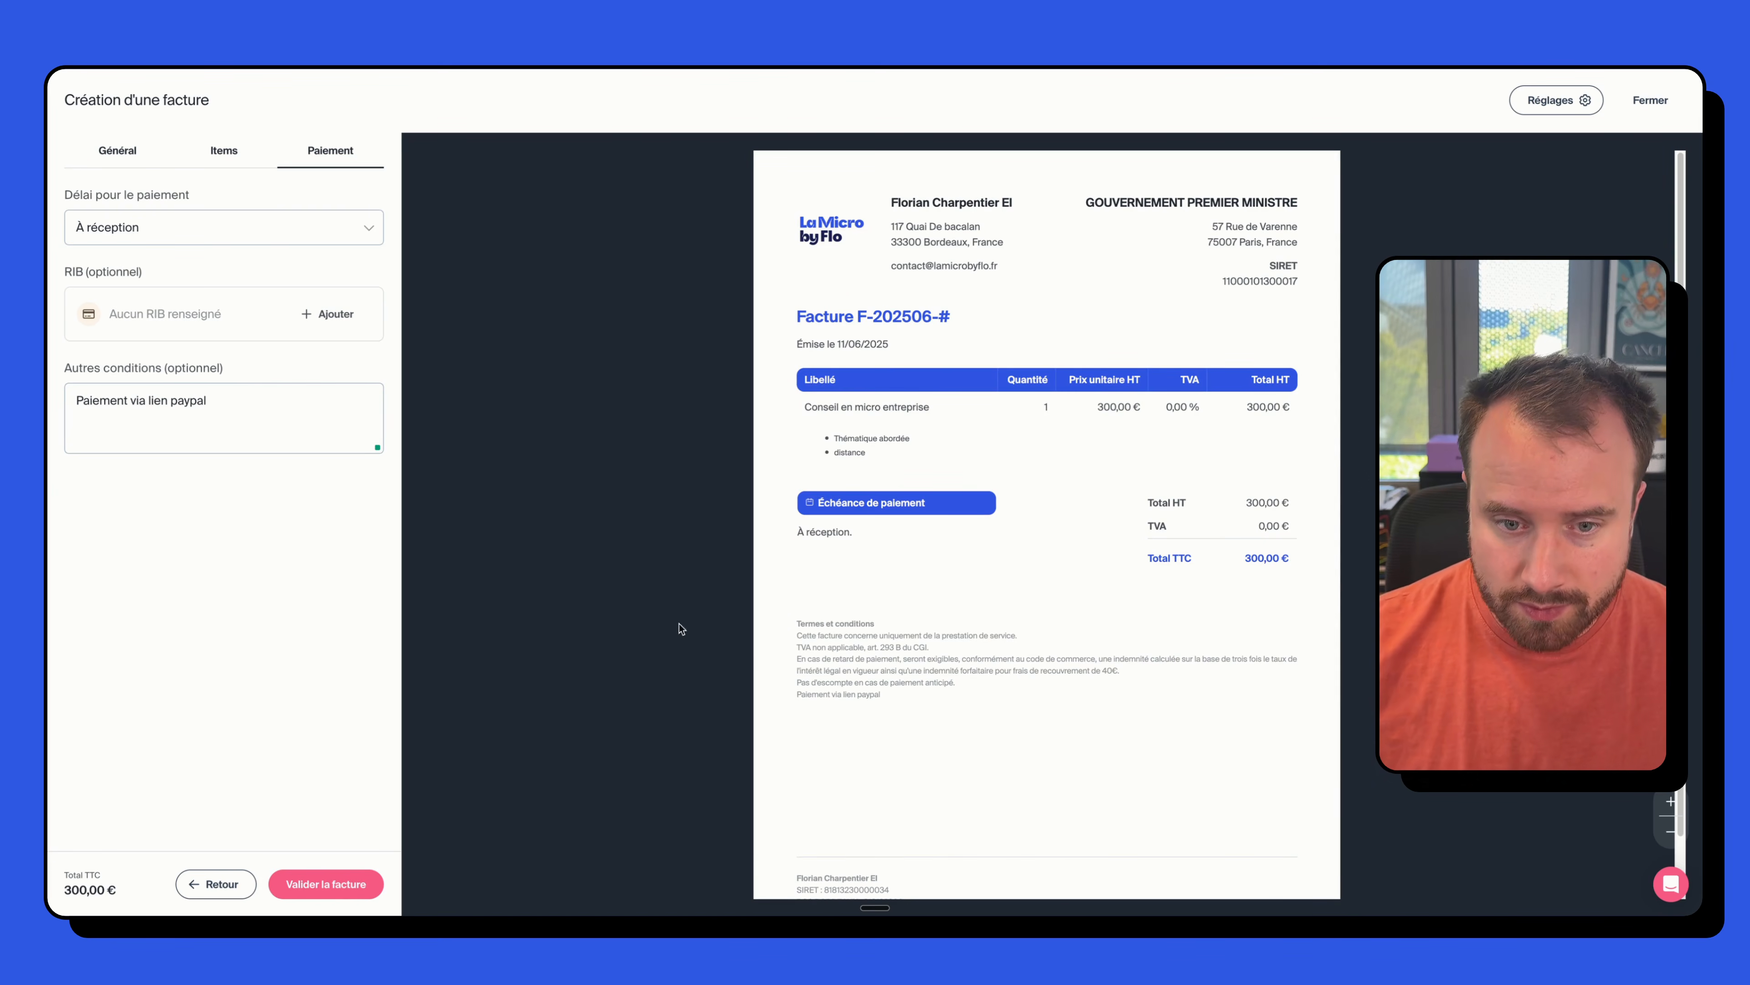
left_click_drag(798, 694, 880, 696)
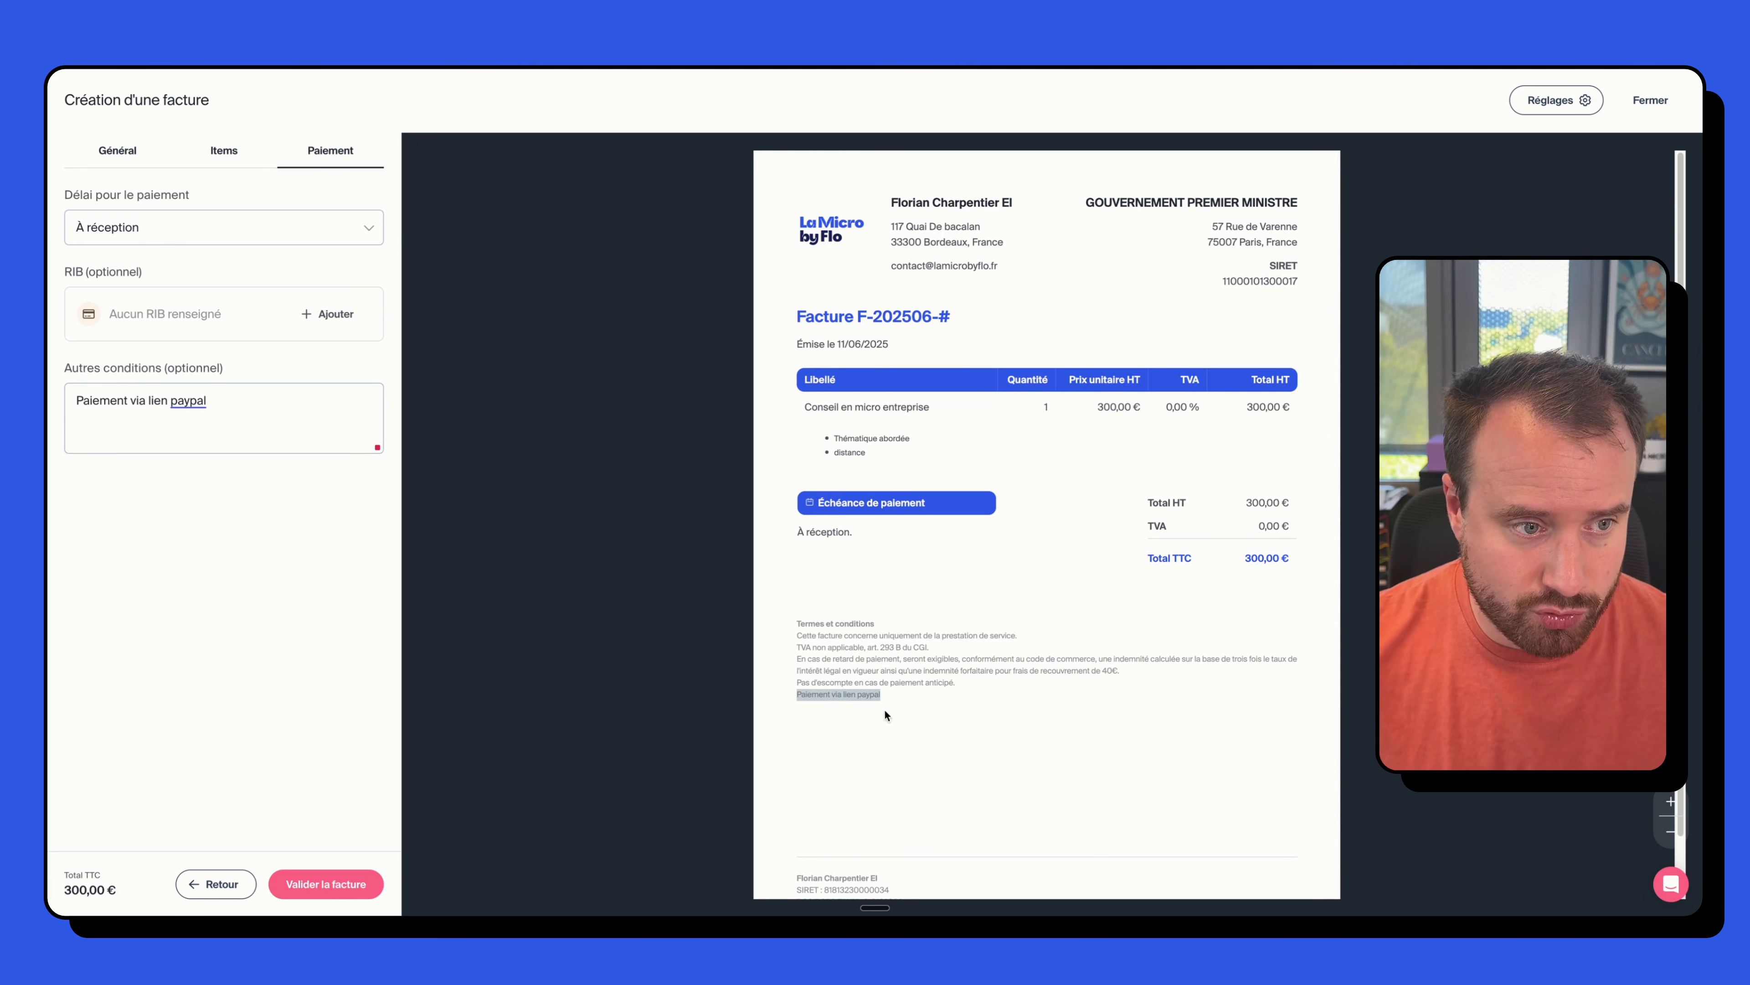
left_click(222, 404)
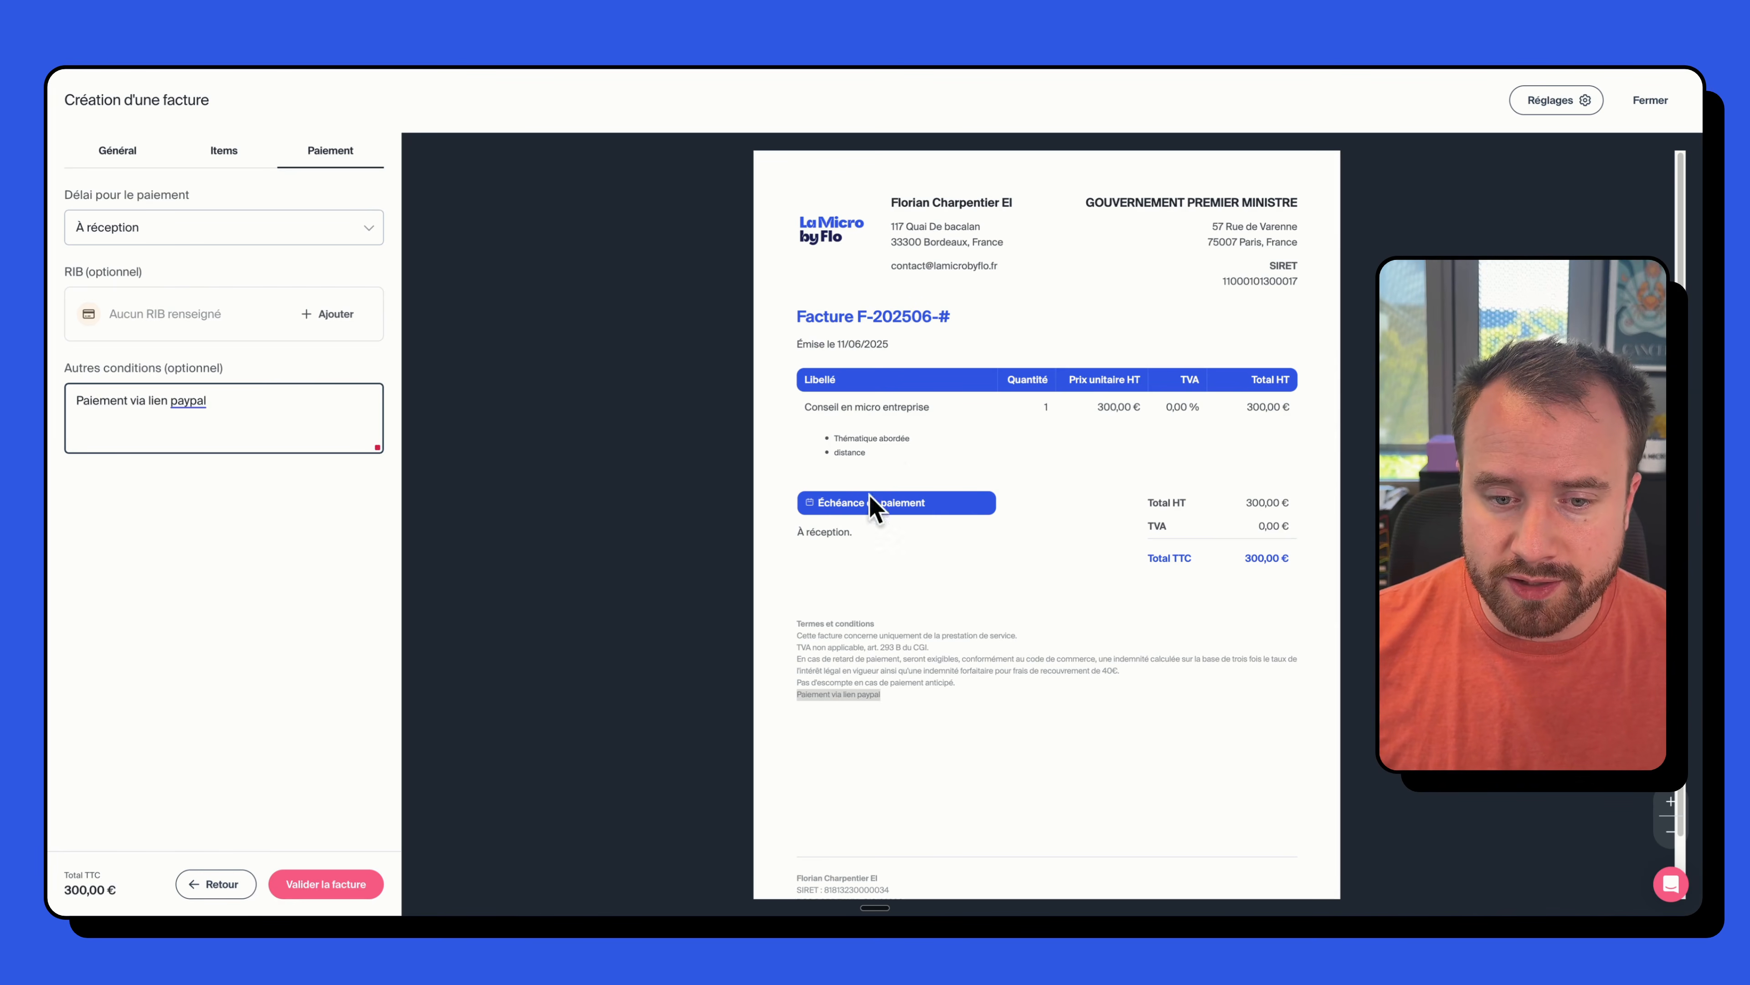
- Validate the invoice with number suffix 1 (F-202506-1), keeping the 11/06/2025 issue date
left_click(306, 892)
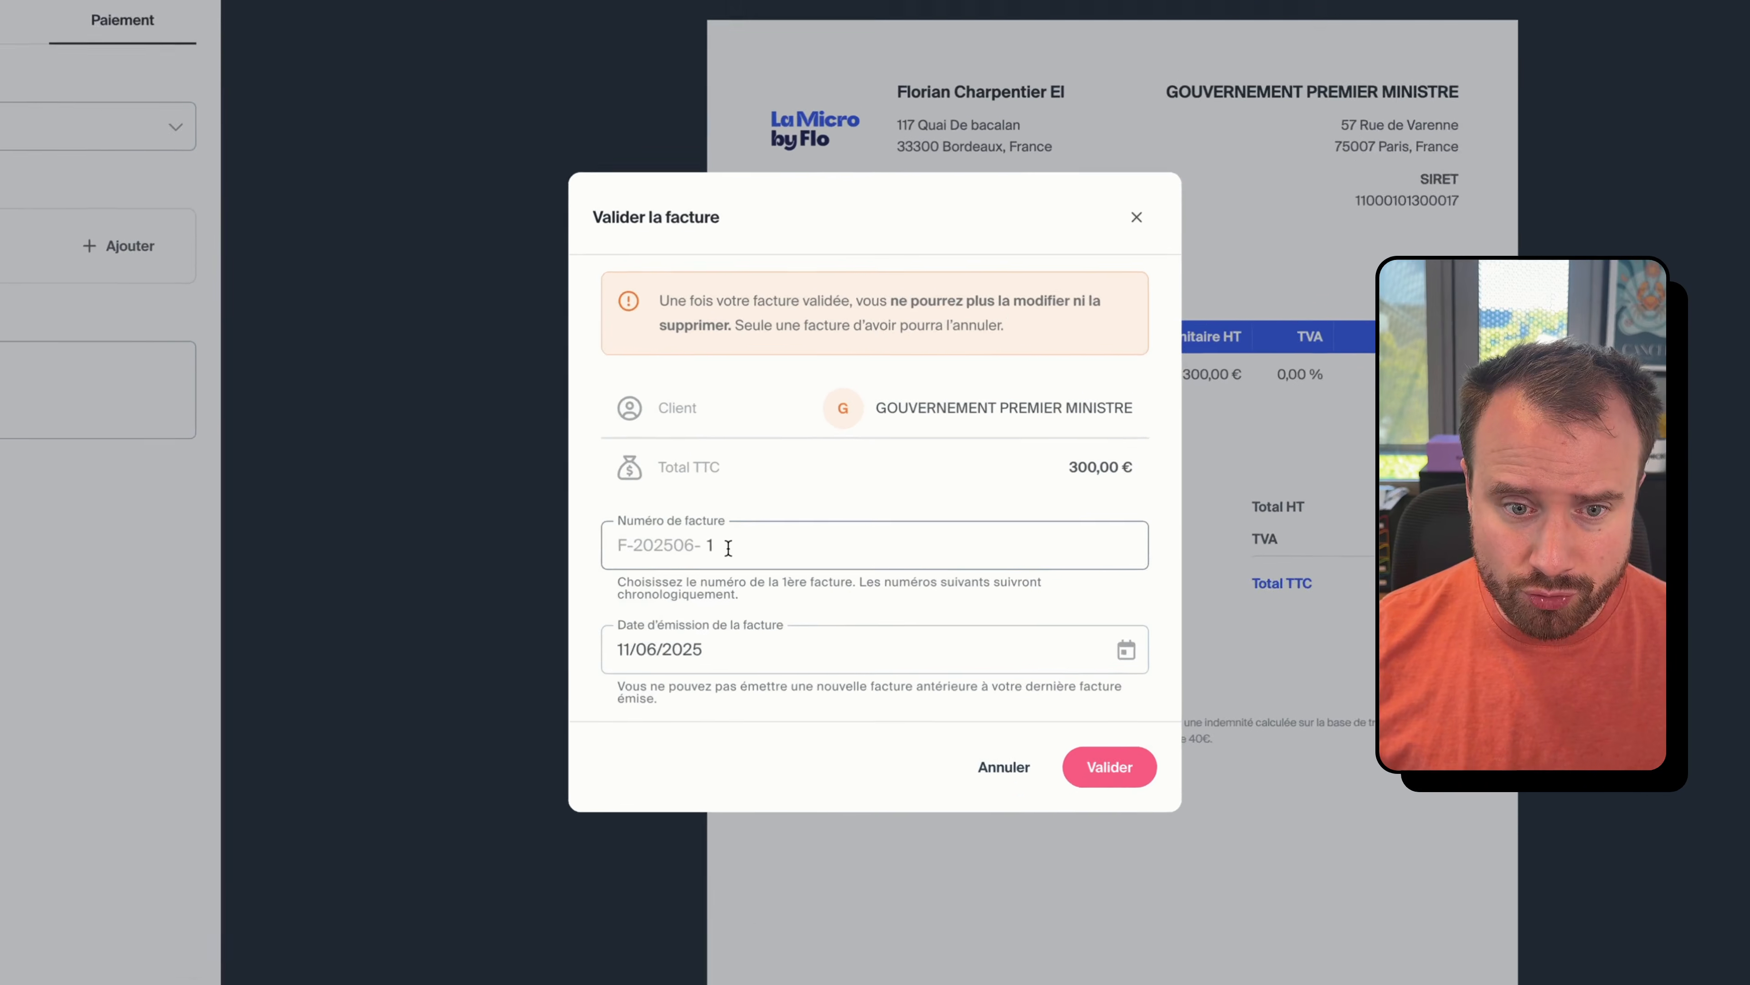
left_click(761, 529)
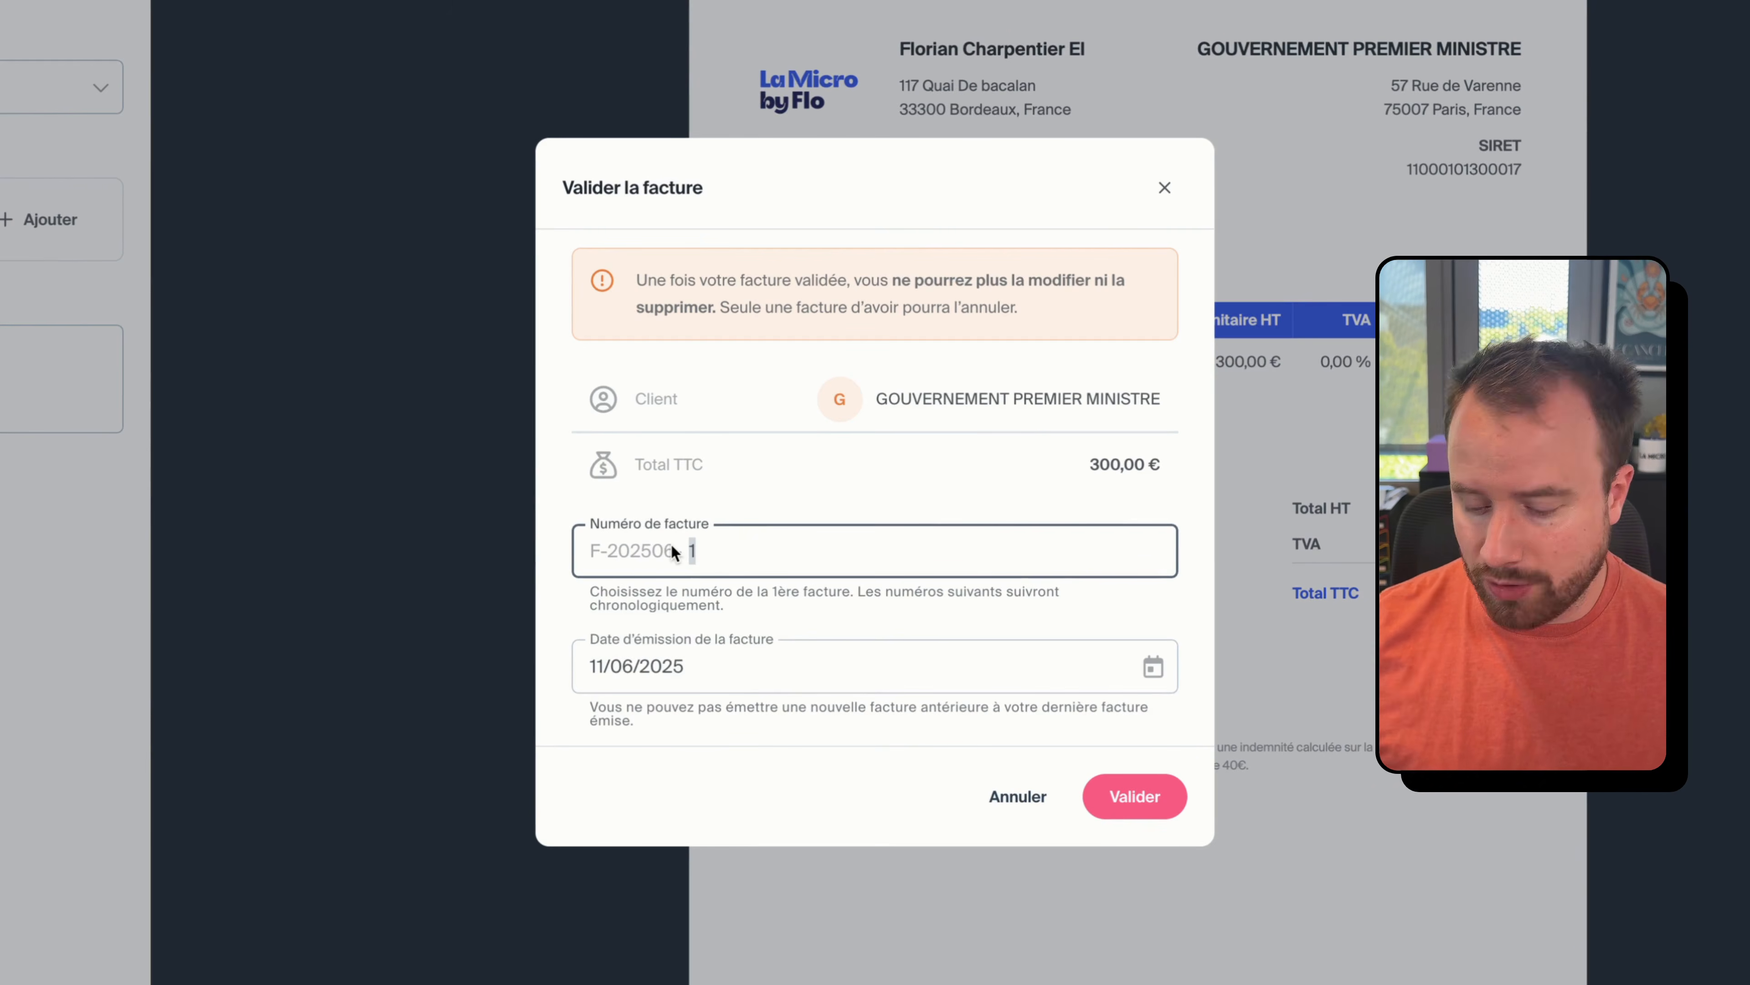
type("50")
key("BackSpace")
key("BackSpace")
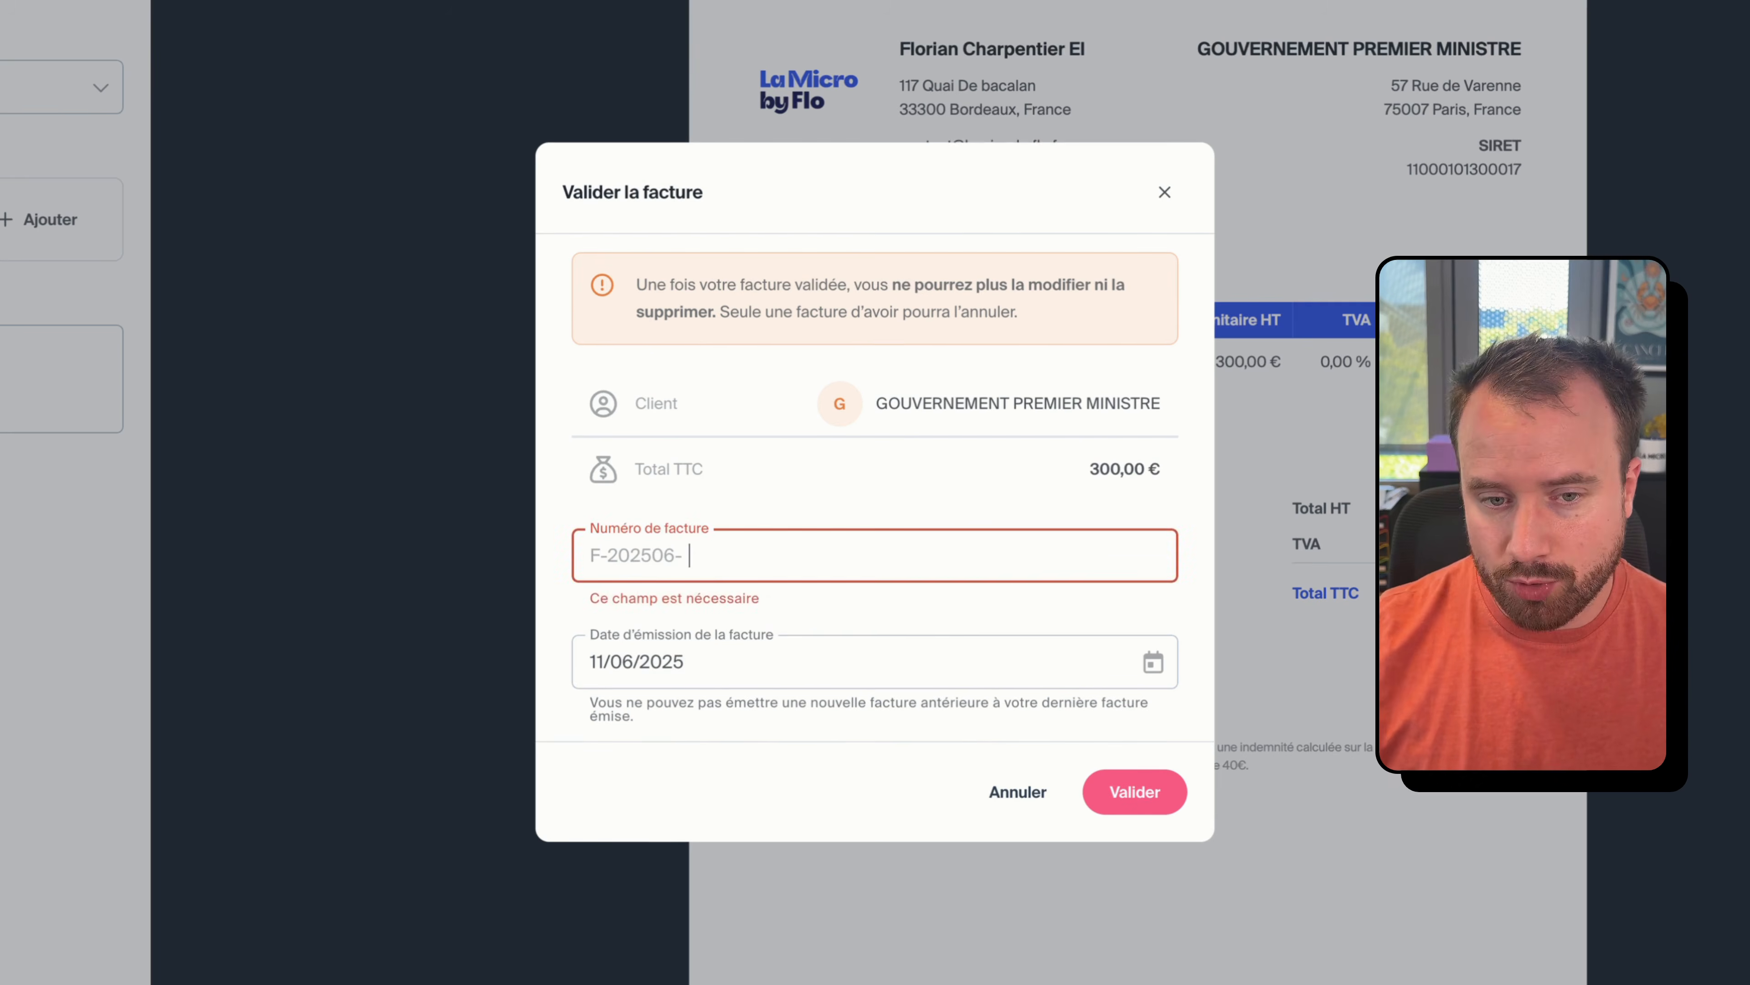
type("1")
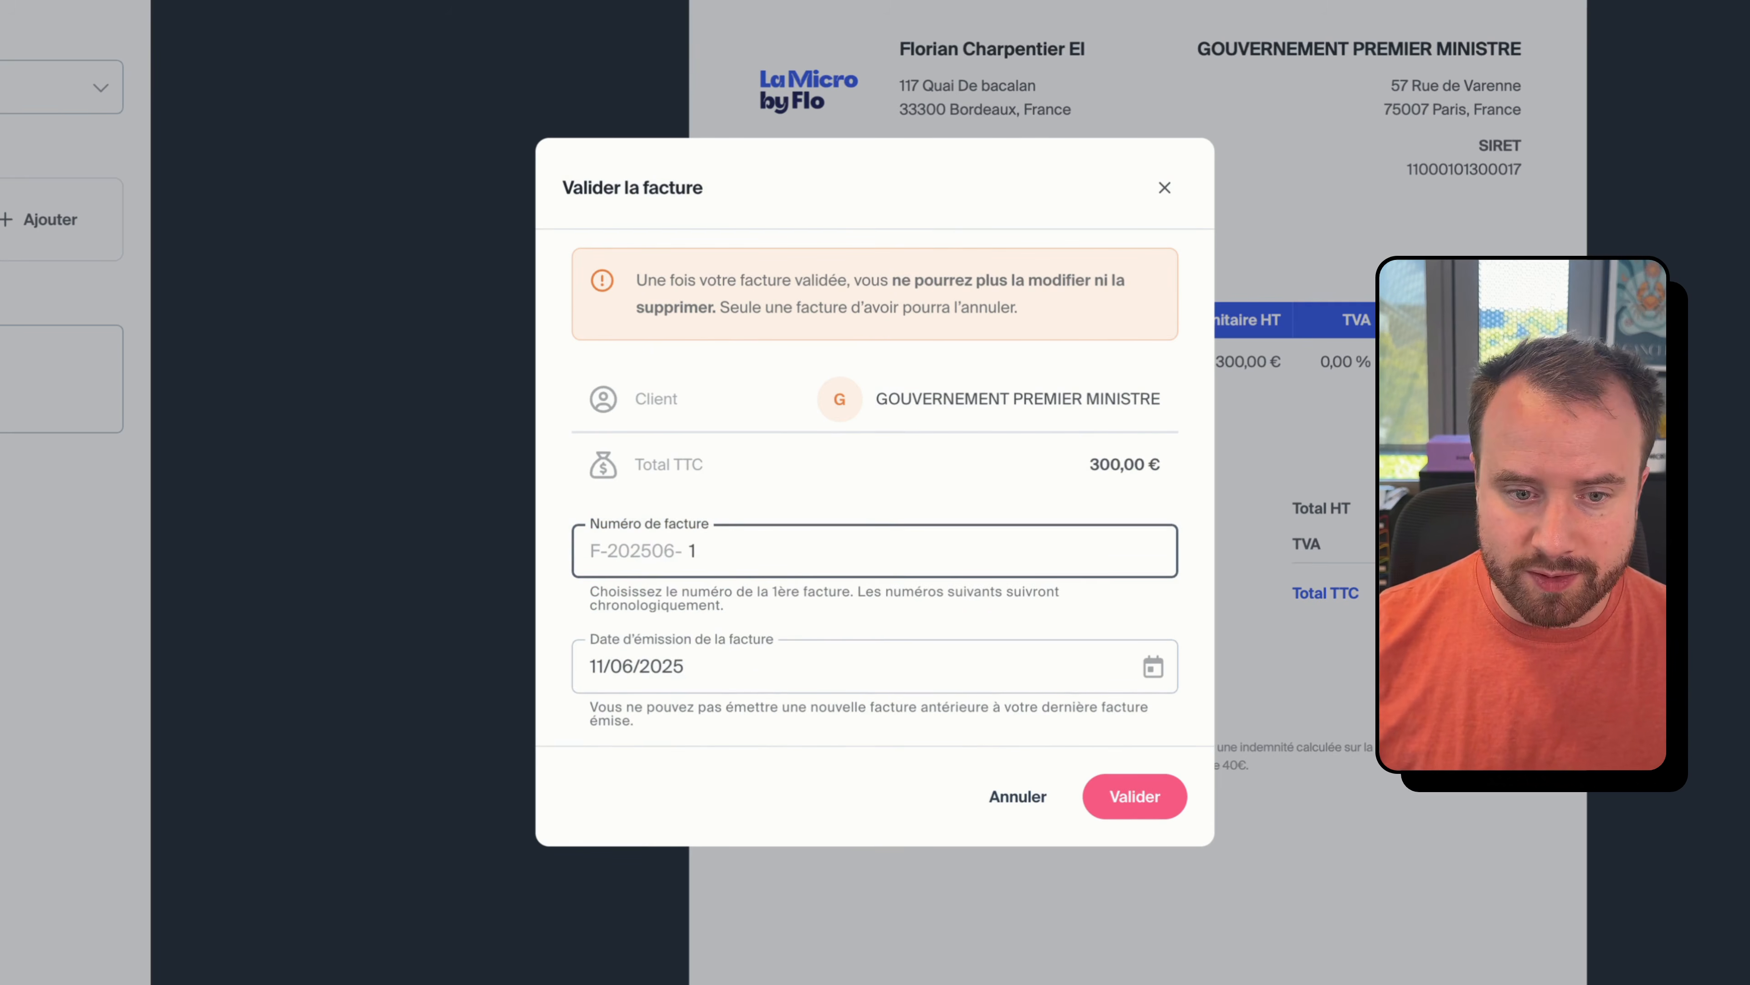
left_click(775, 675)
left_click(927, 602)
left_click(1134, 797)
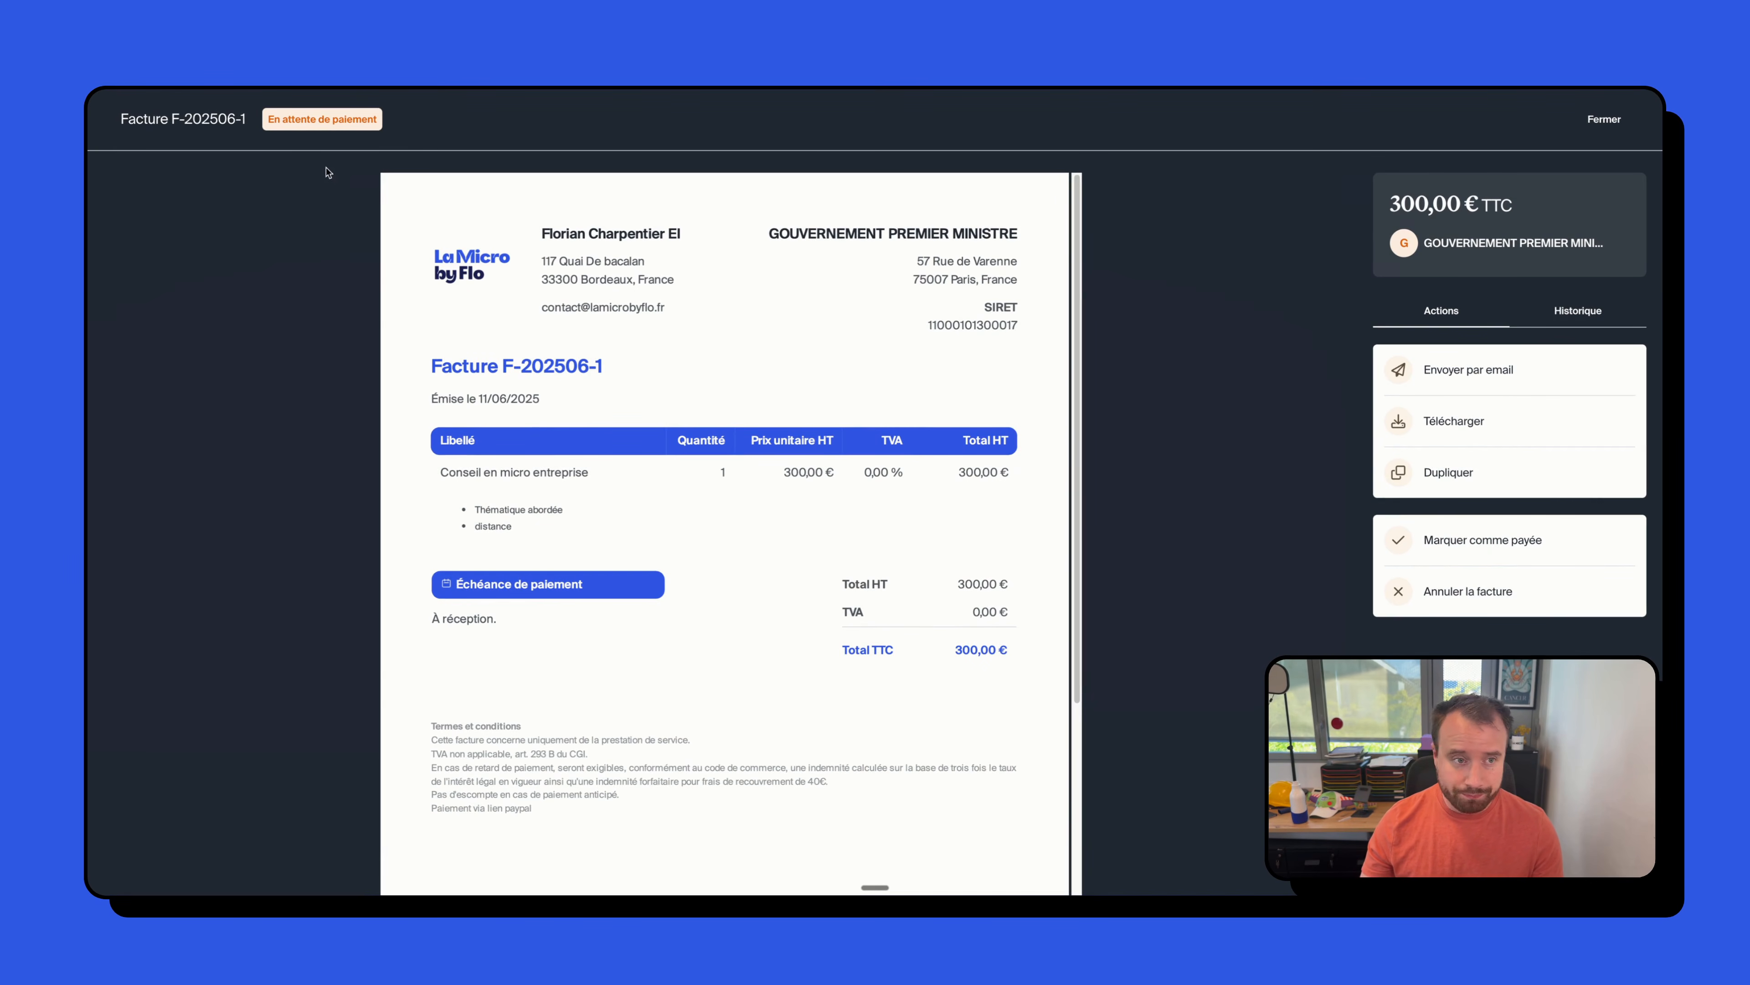
- Zoom out the invoice preview, review its Historique, then bring up the Envoyer par email form
mouse_move(751, 319)
left_click(749, 196)
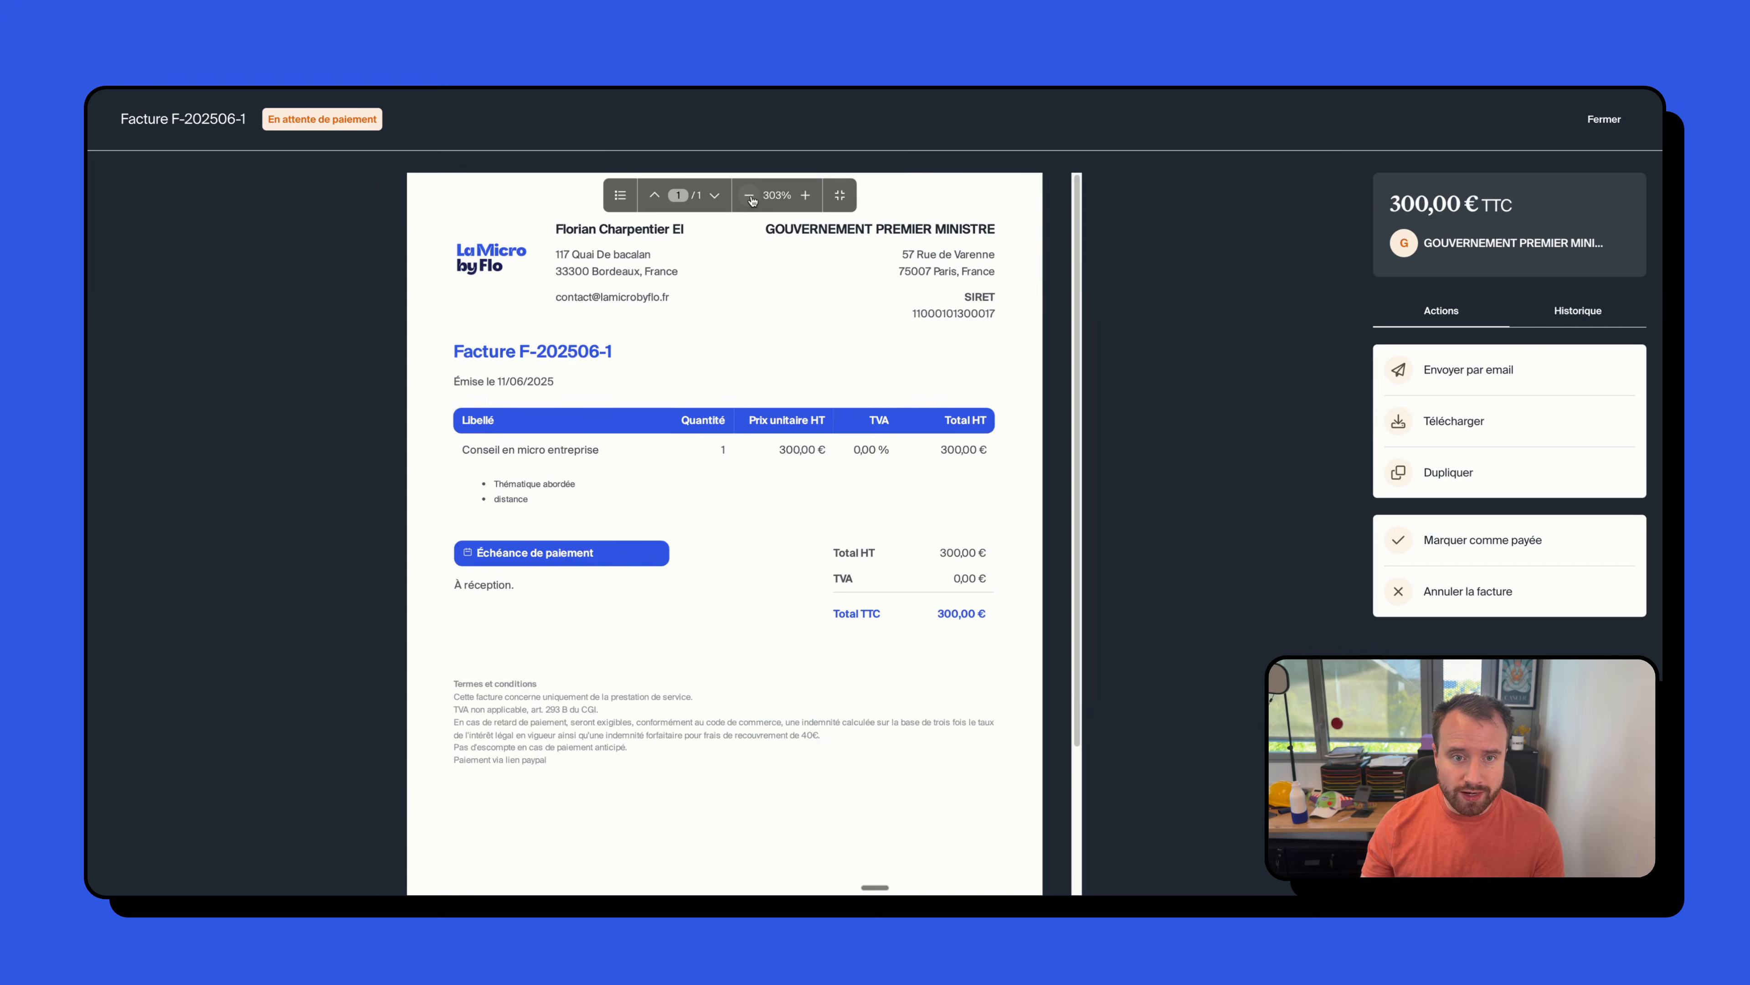
left_click(750, 196)
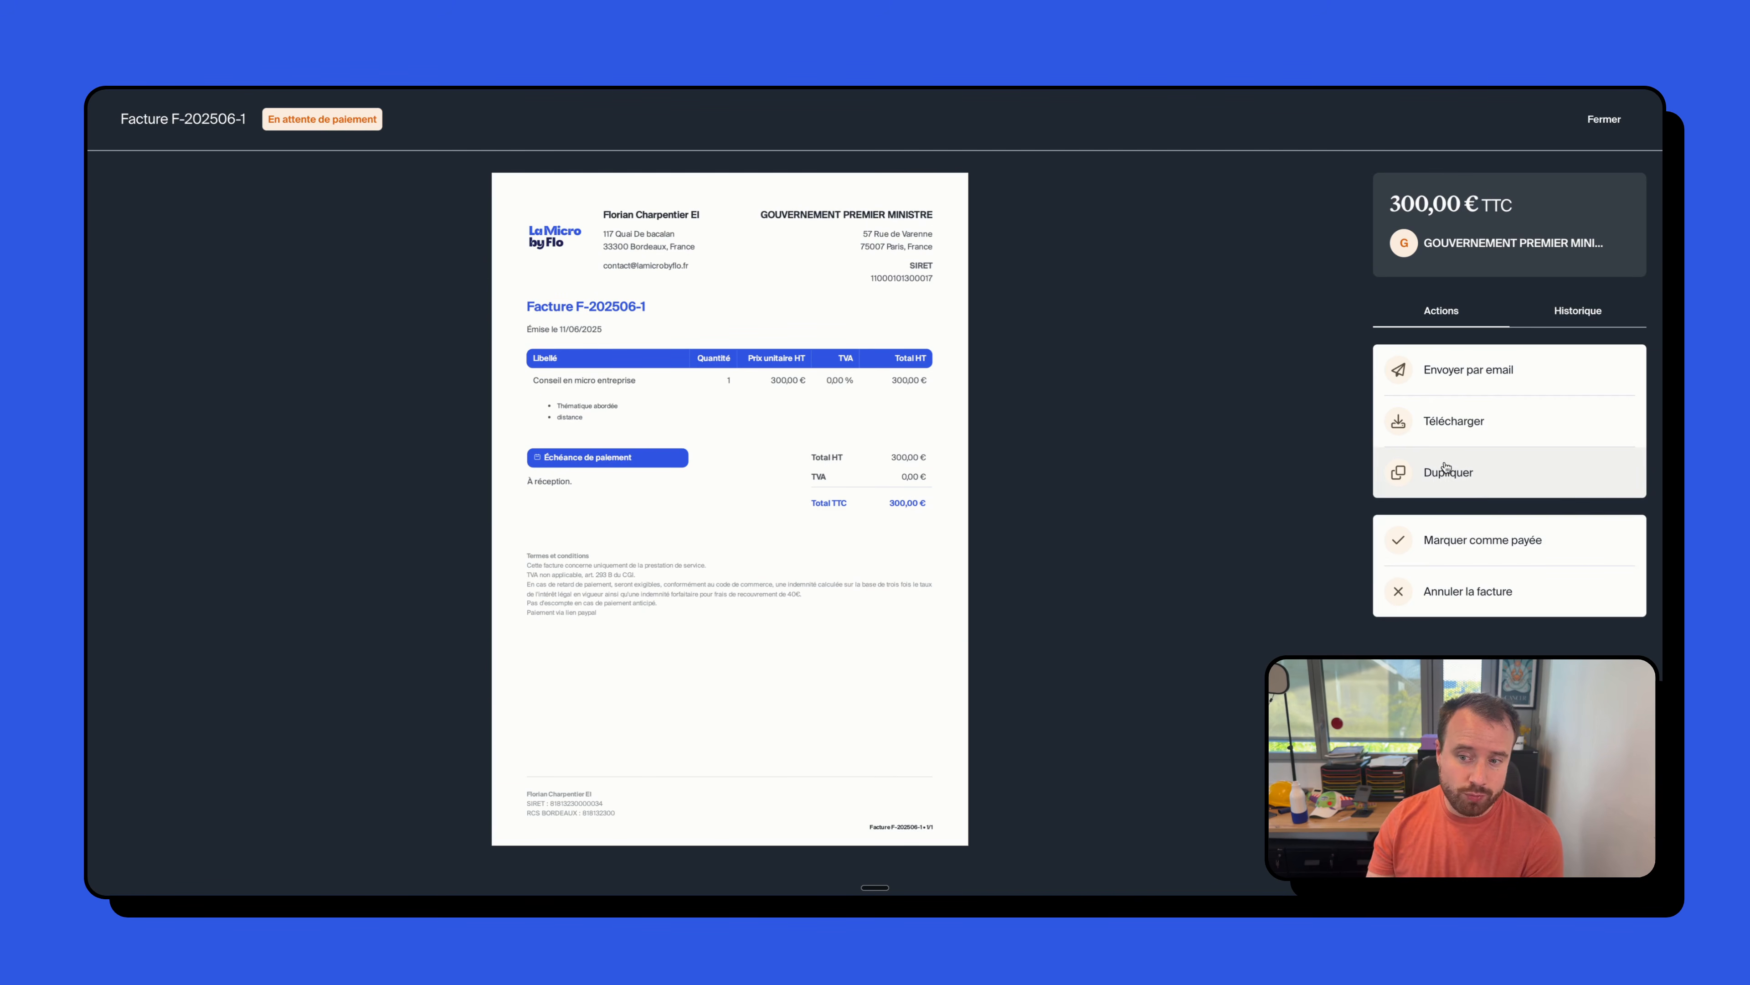
left_click(1574, 316)
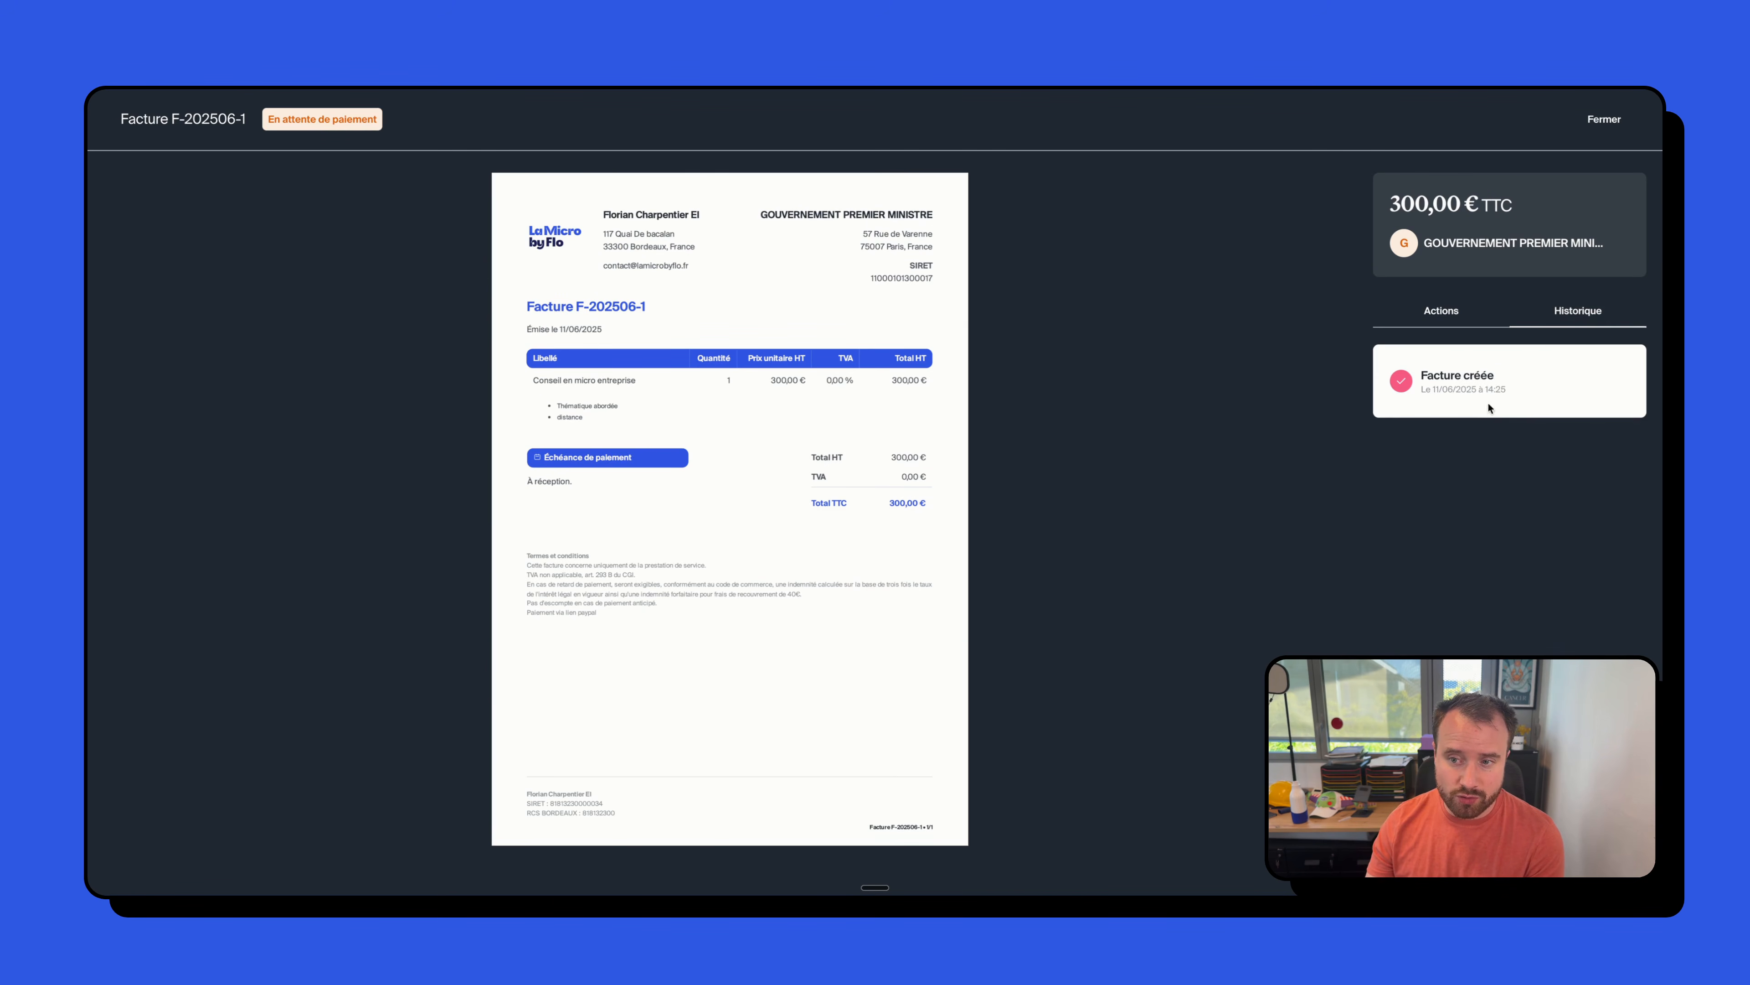
left_click(1457, 311)
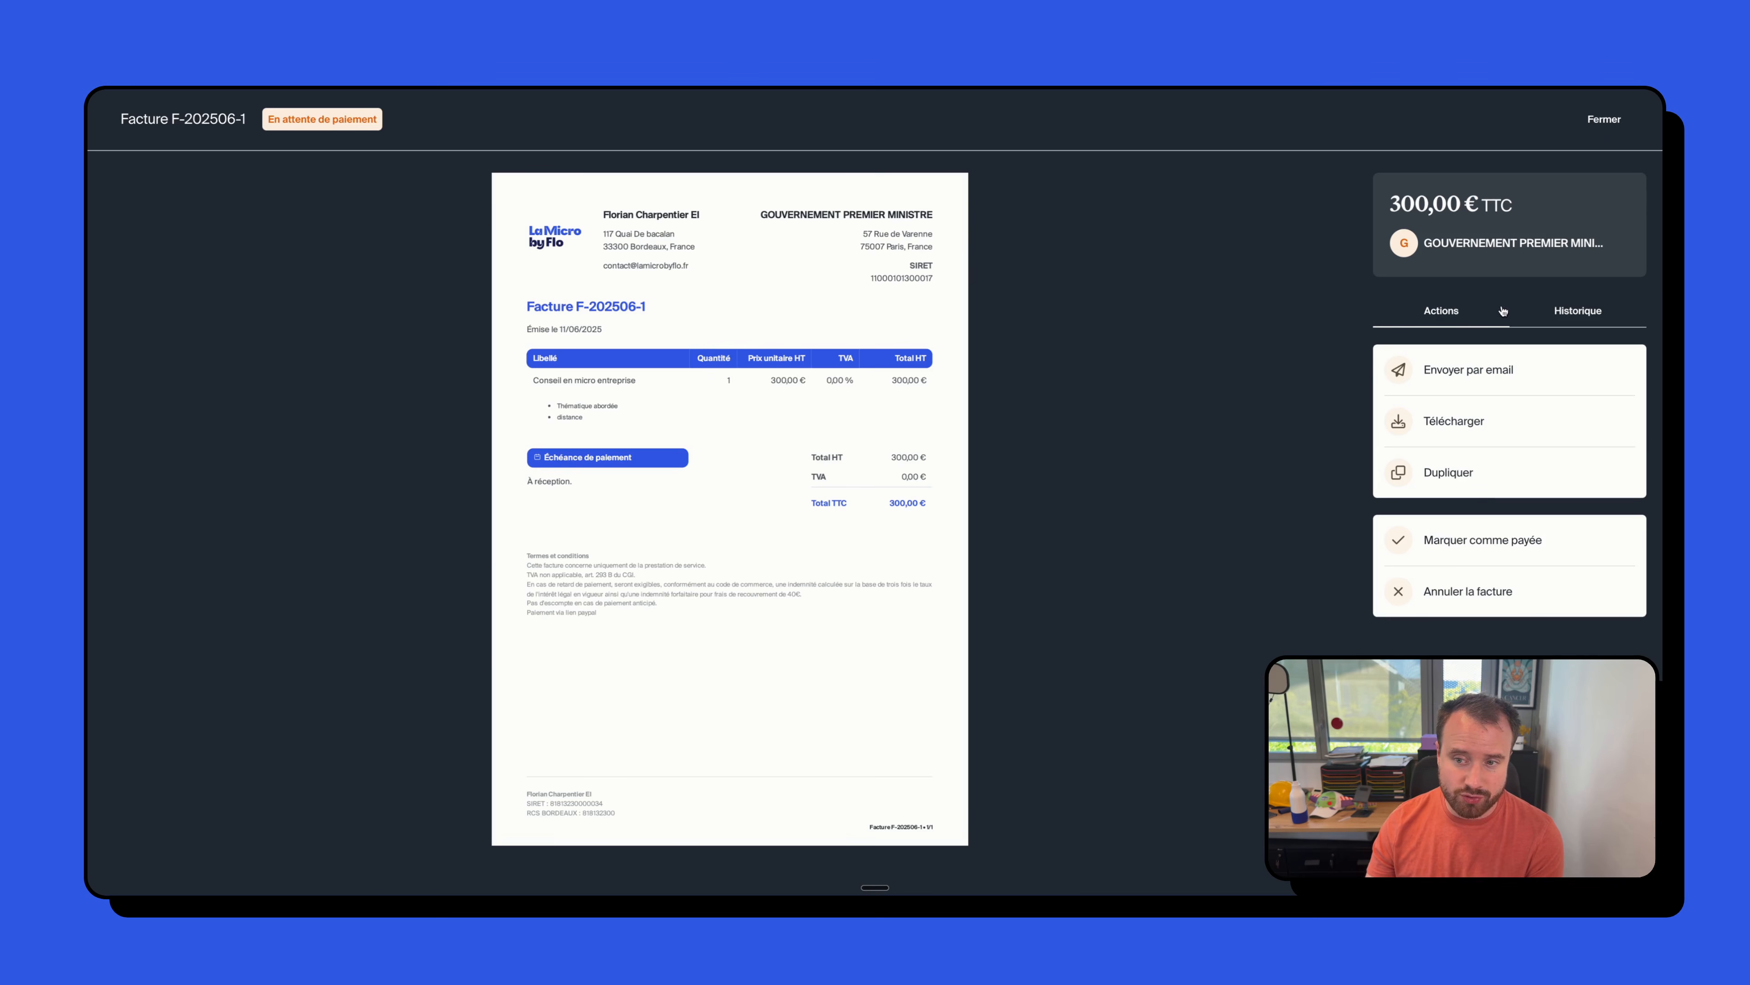
left_click(1482, 372)
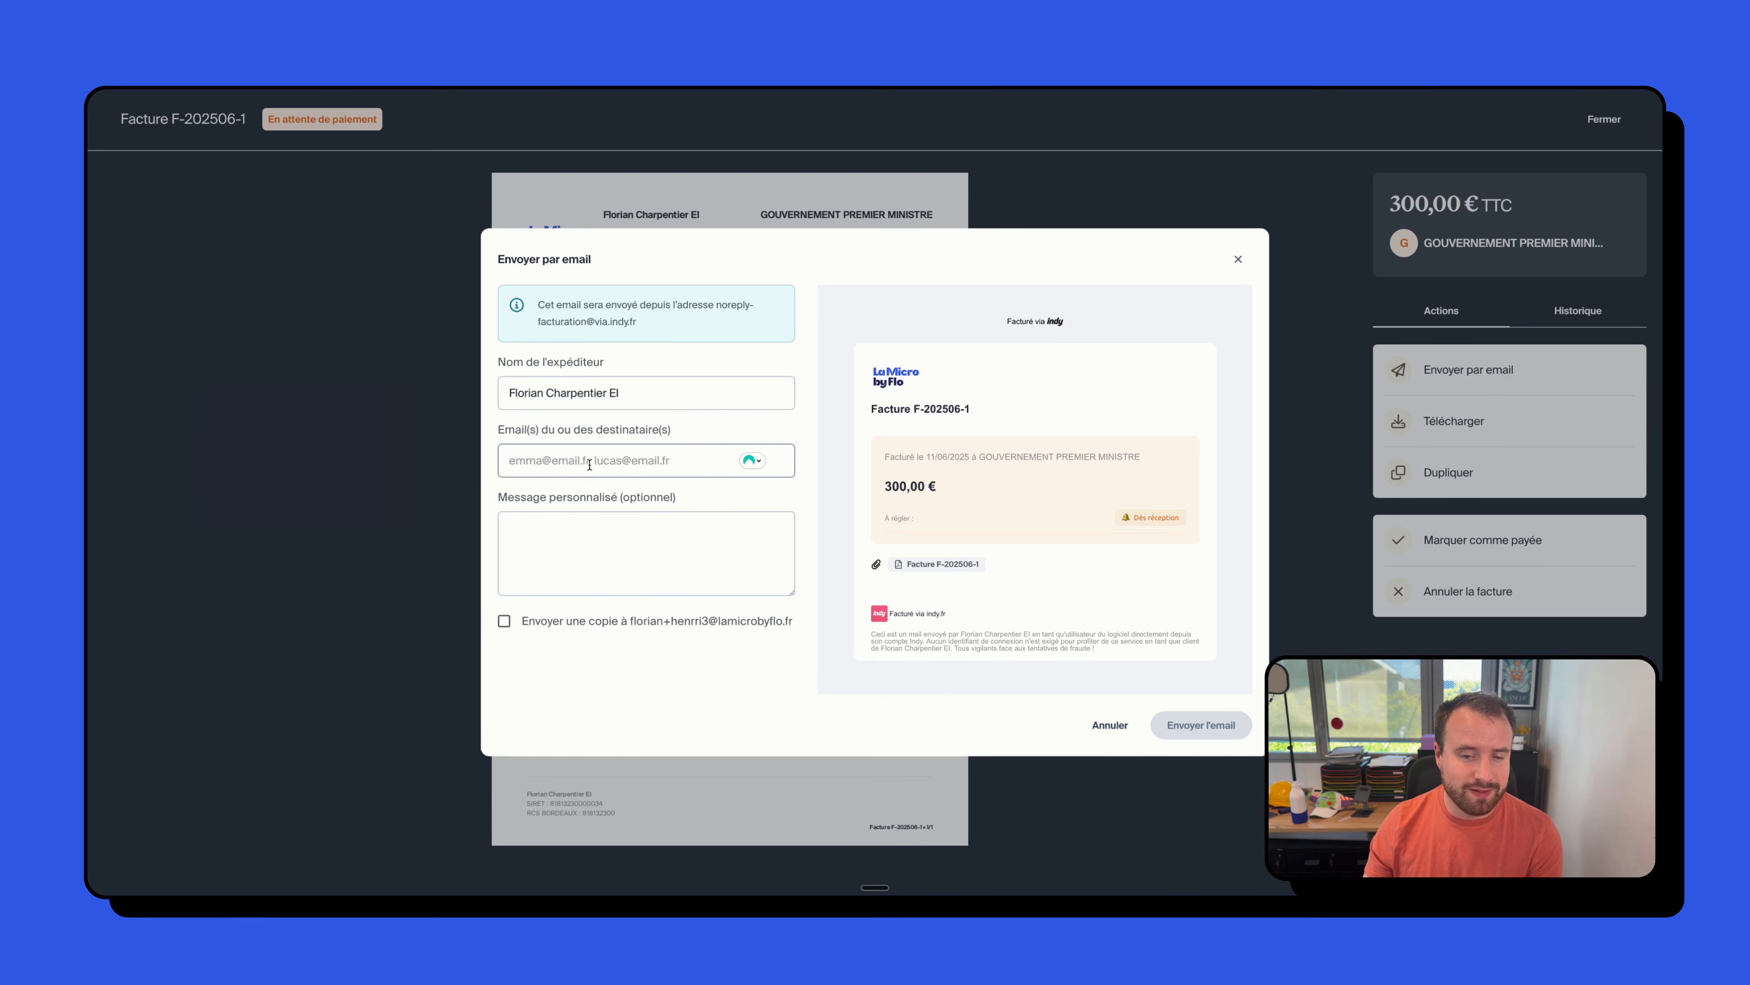
- Send the invoice email with the message 'Coucou voici une factur, paie là wesh rapidos'
left_click(623, 543)
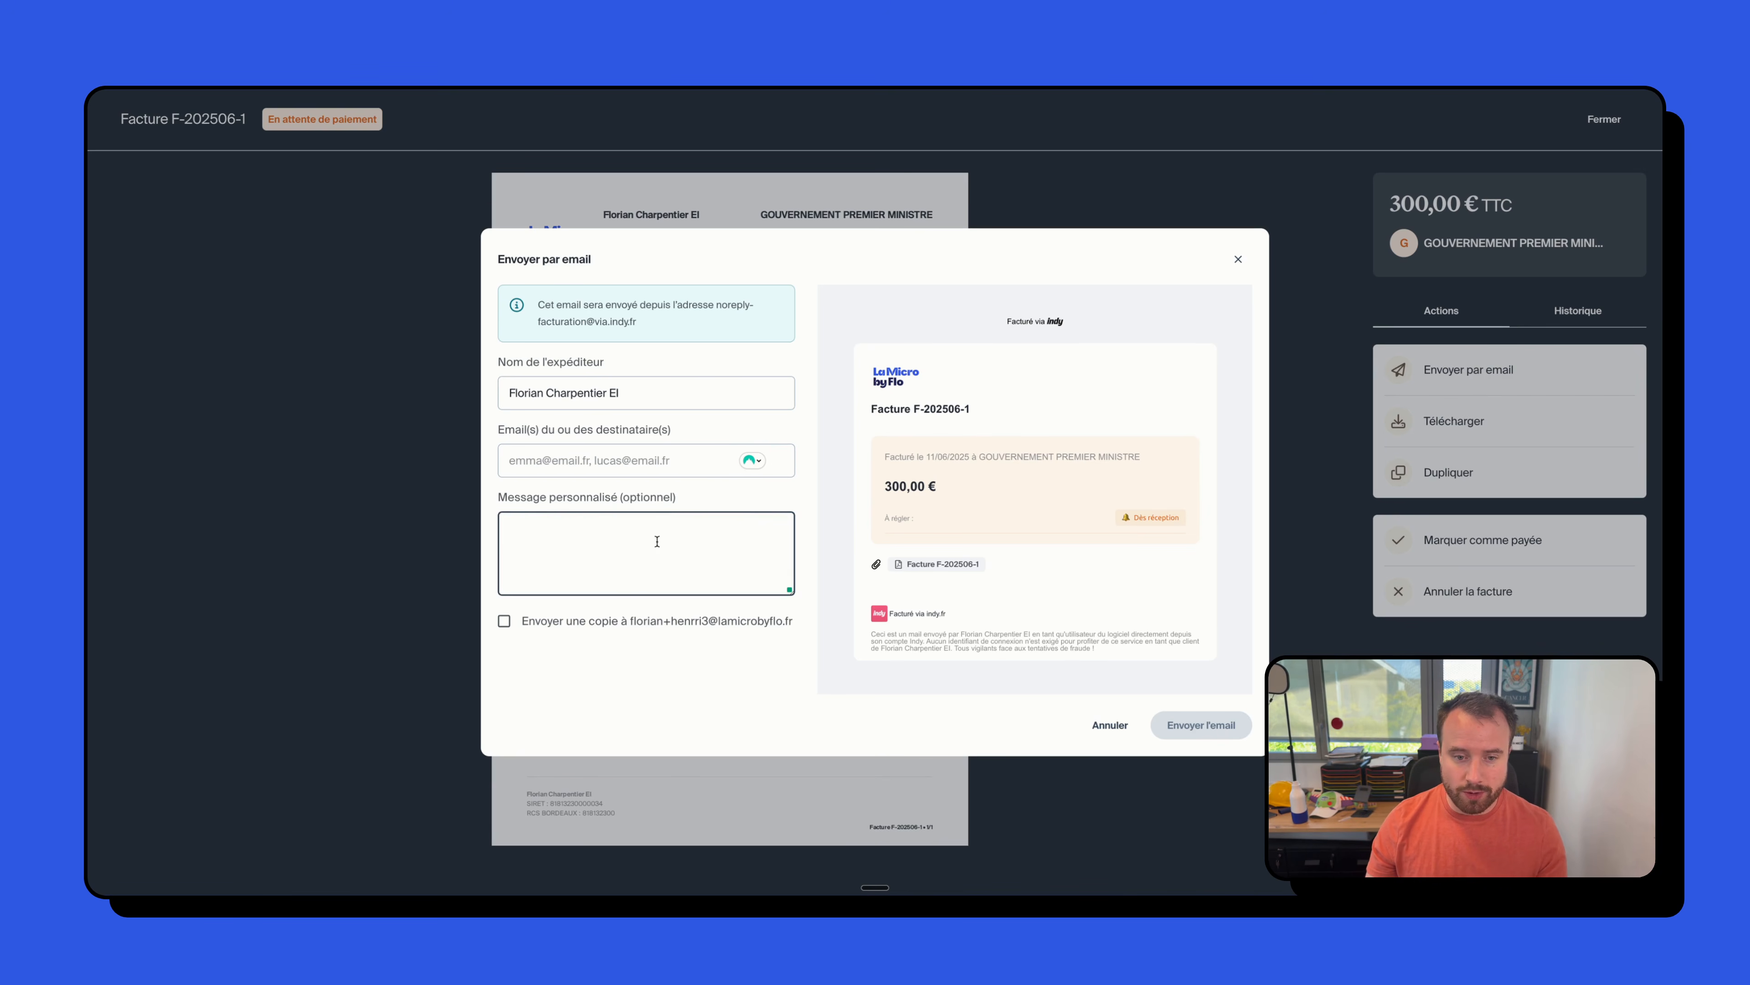
type("dfsfsdfsdfdsfsfsfs")
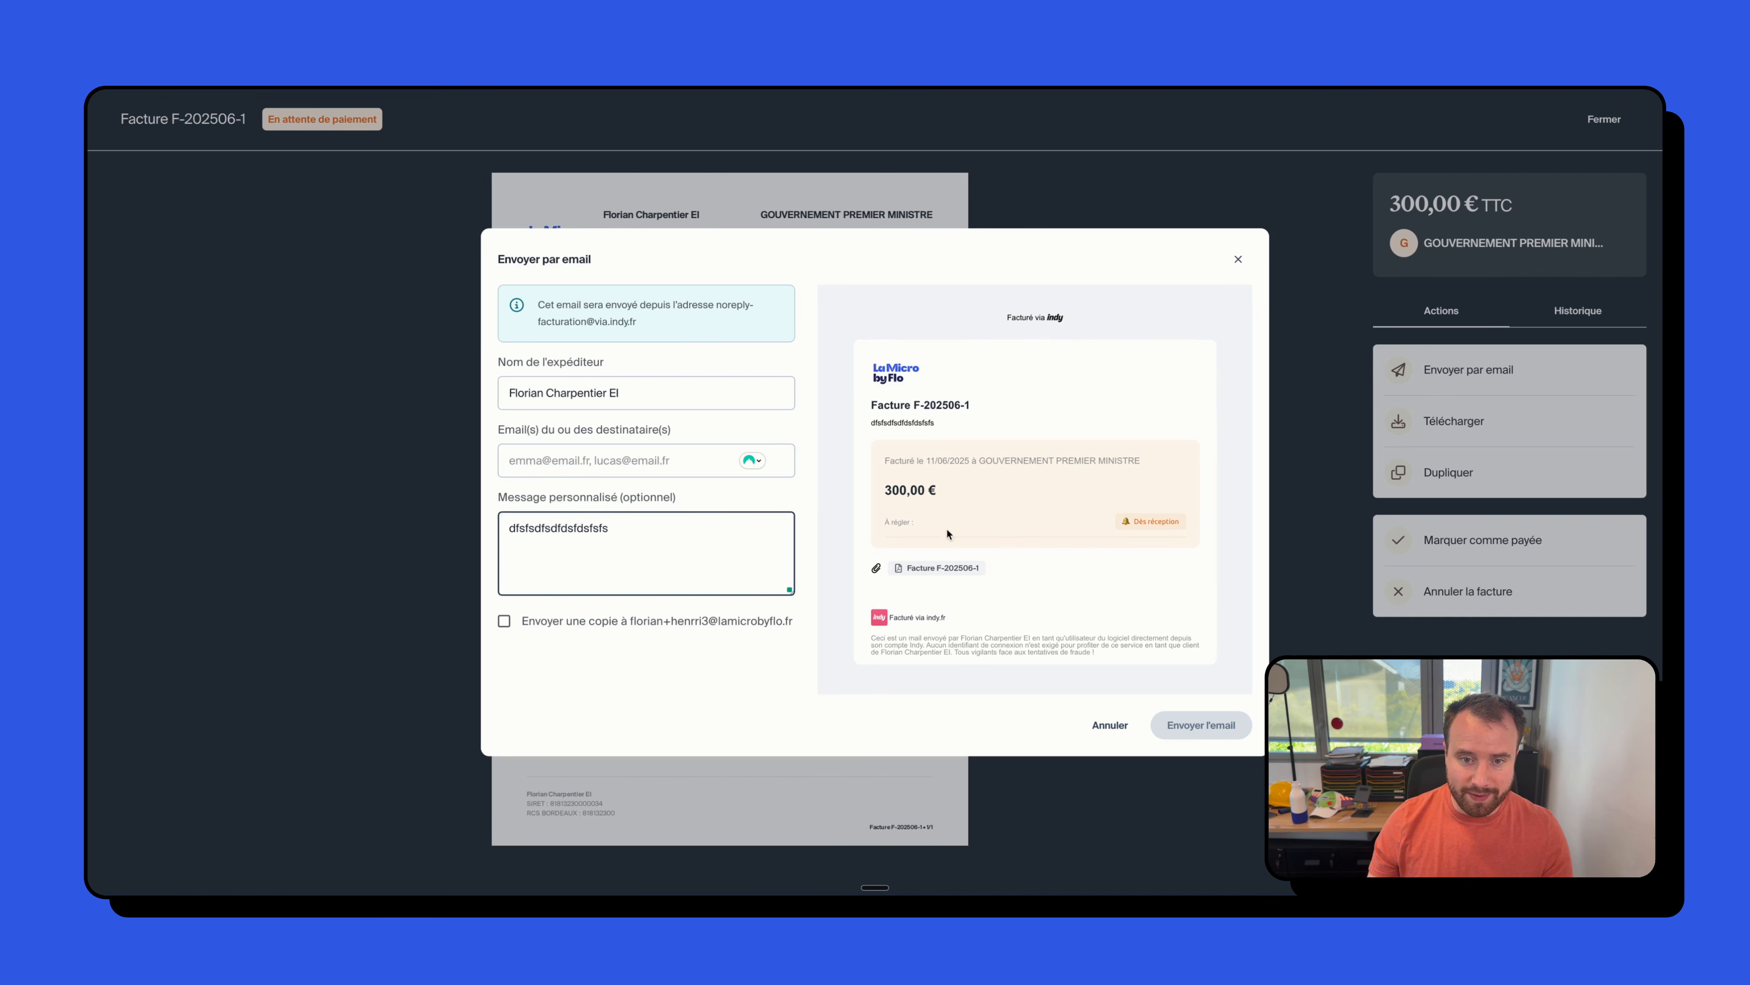
left_click(545, 460)
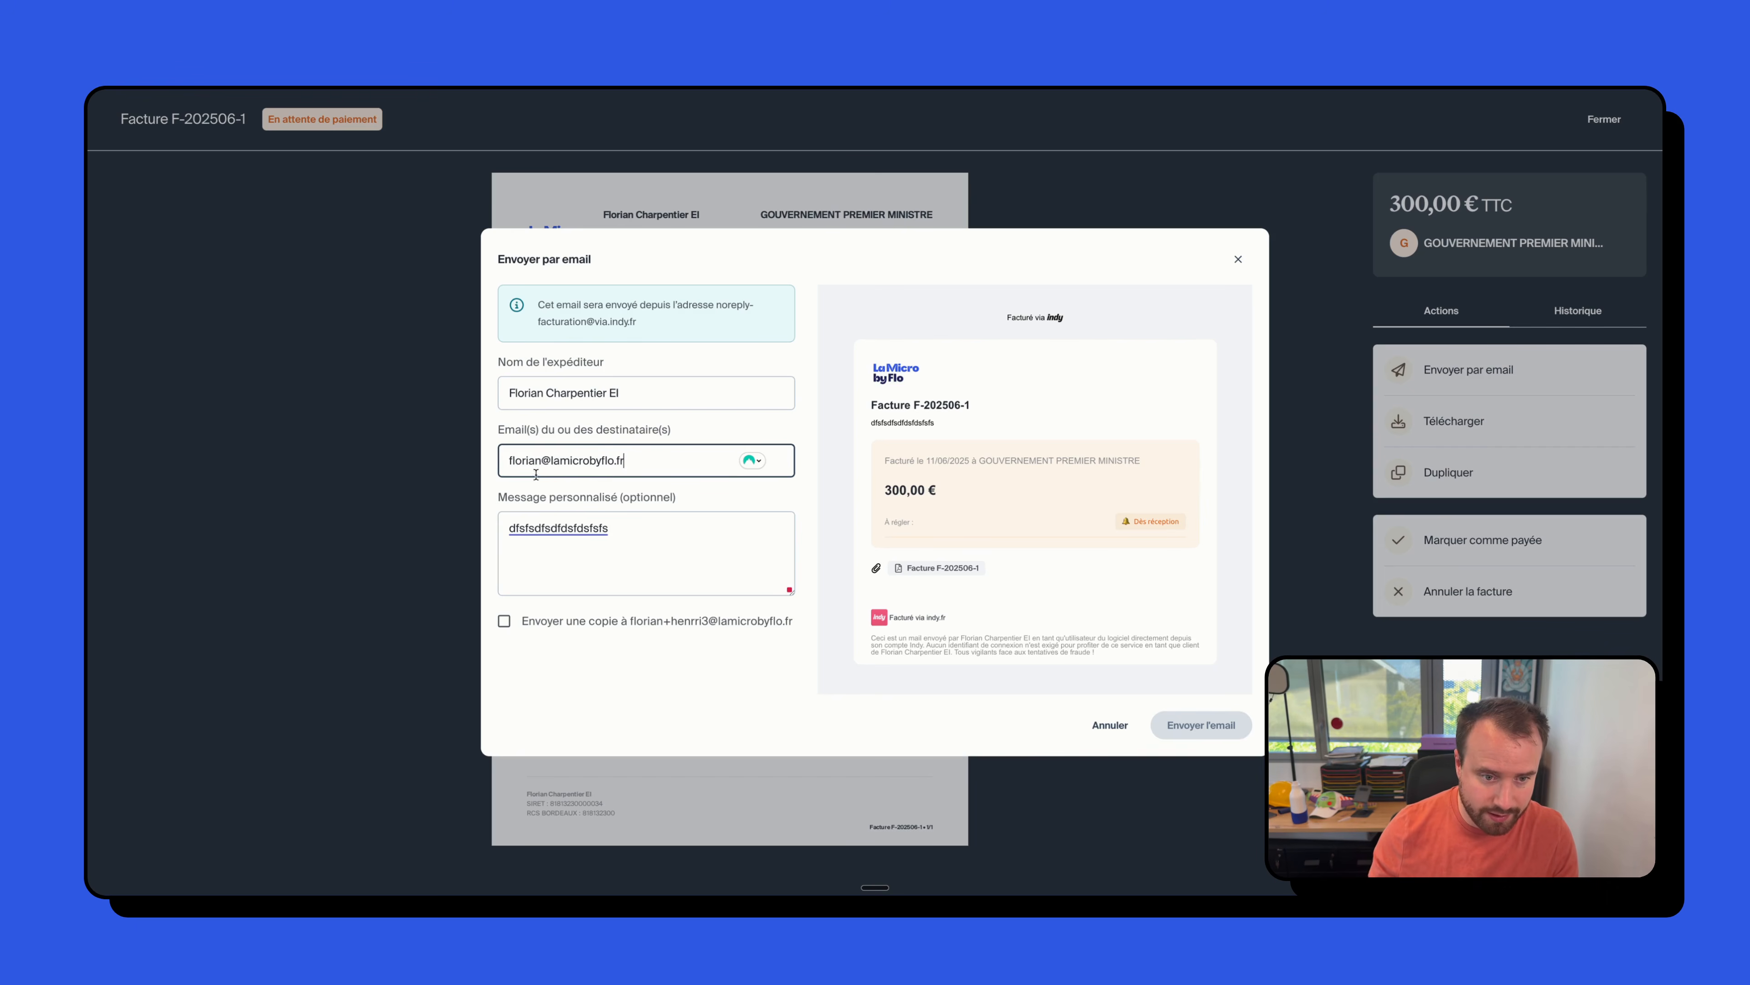
double_click(556, 529)
type("Coucou v")
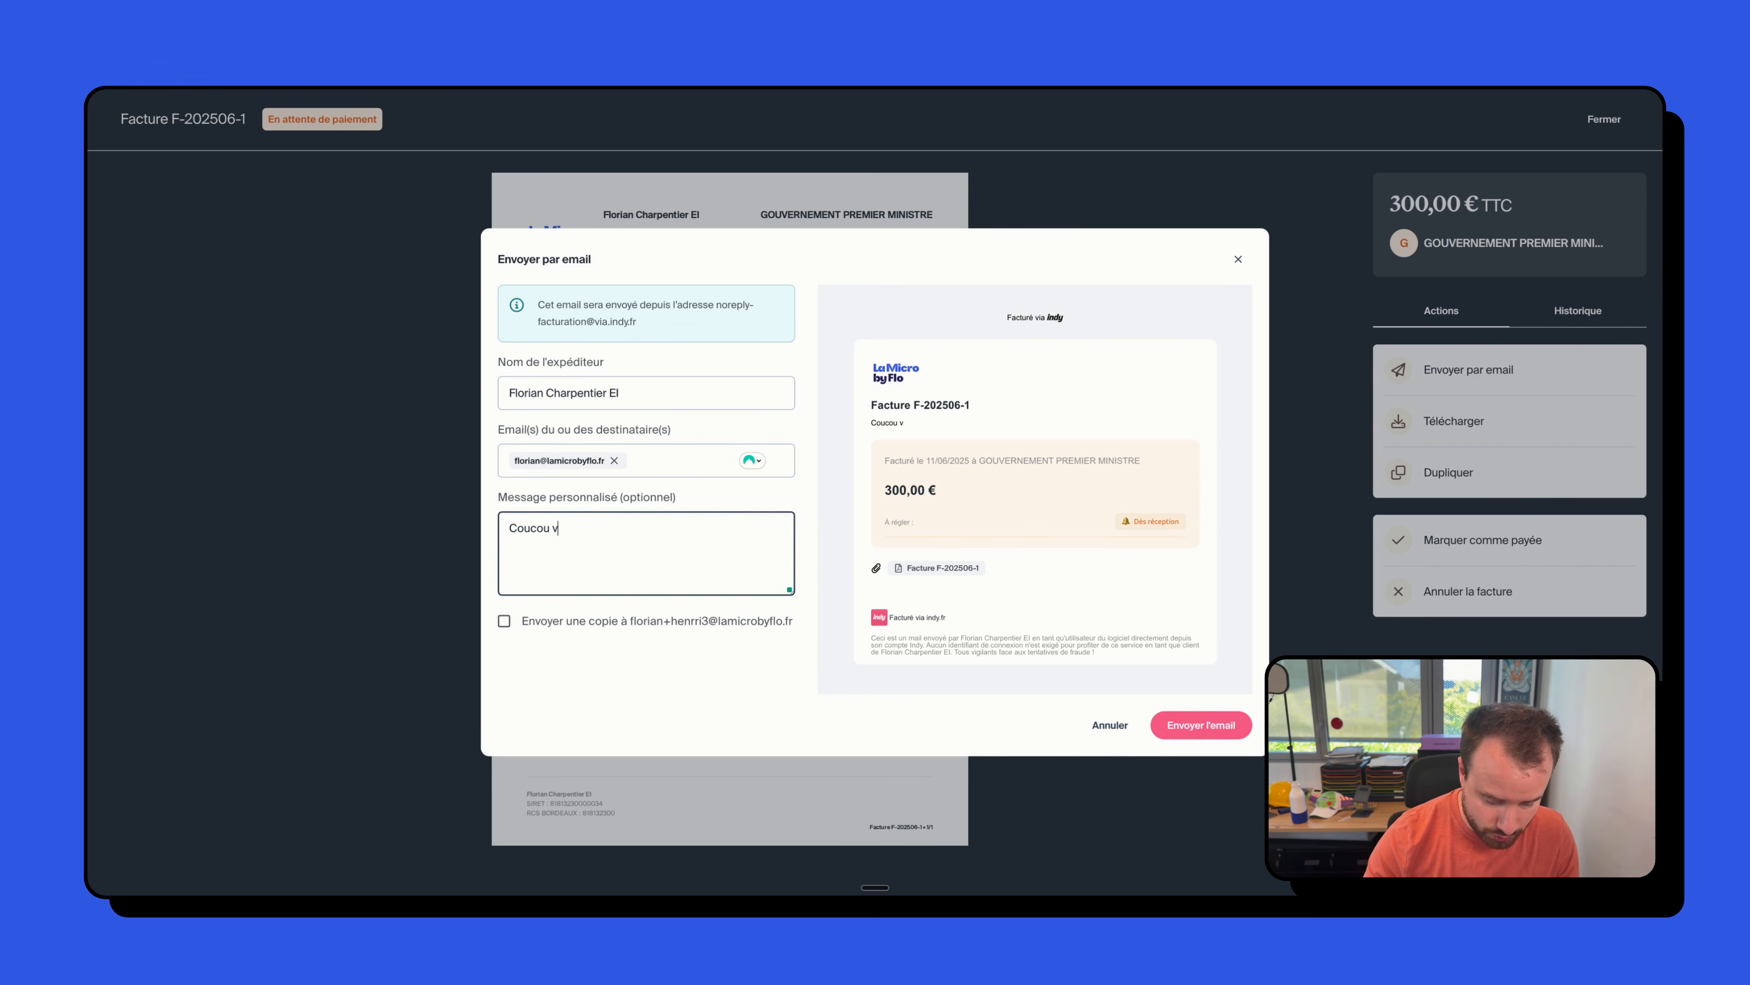
type("oici une factur,")
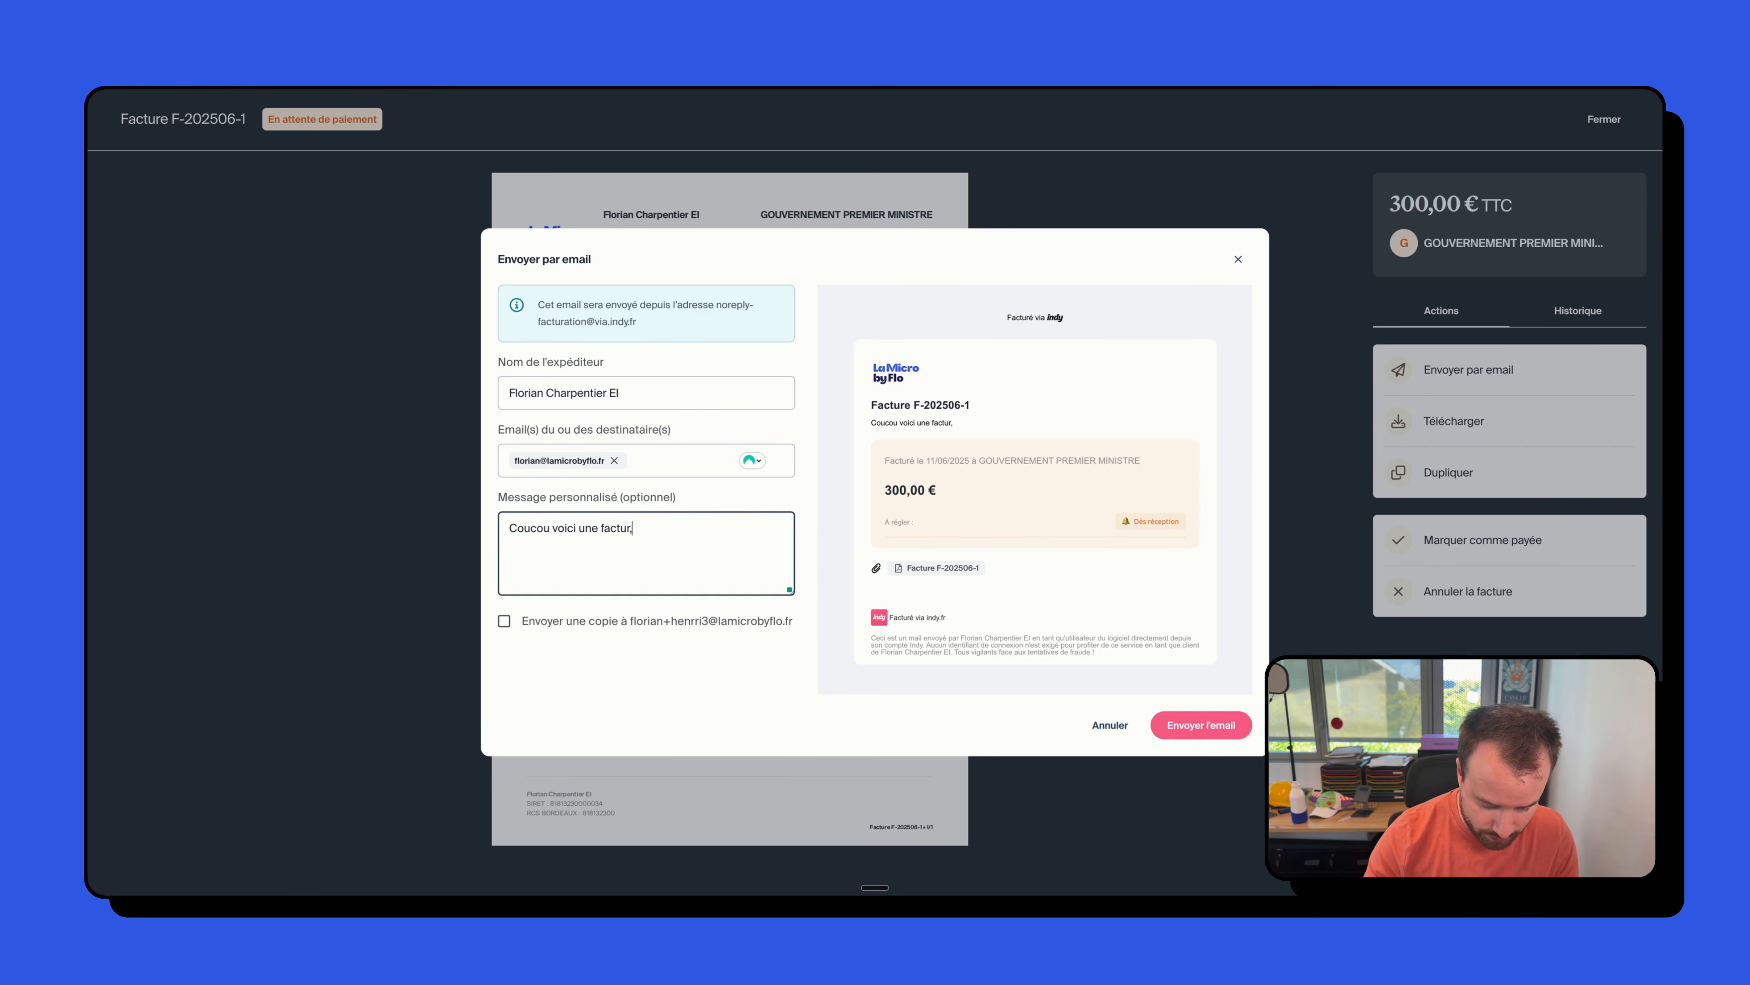
type(" paie là wesh ")
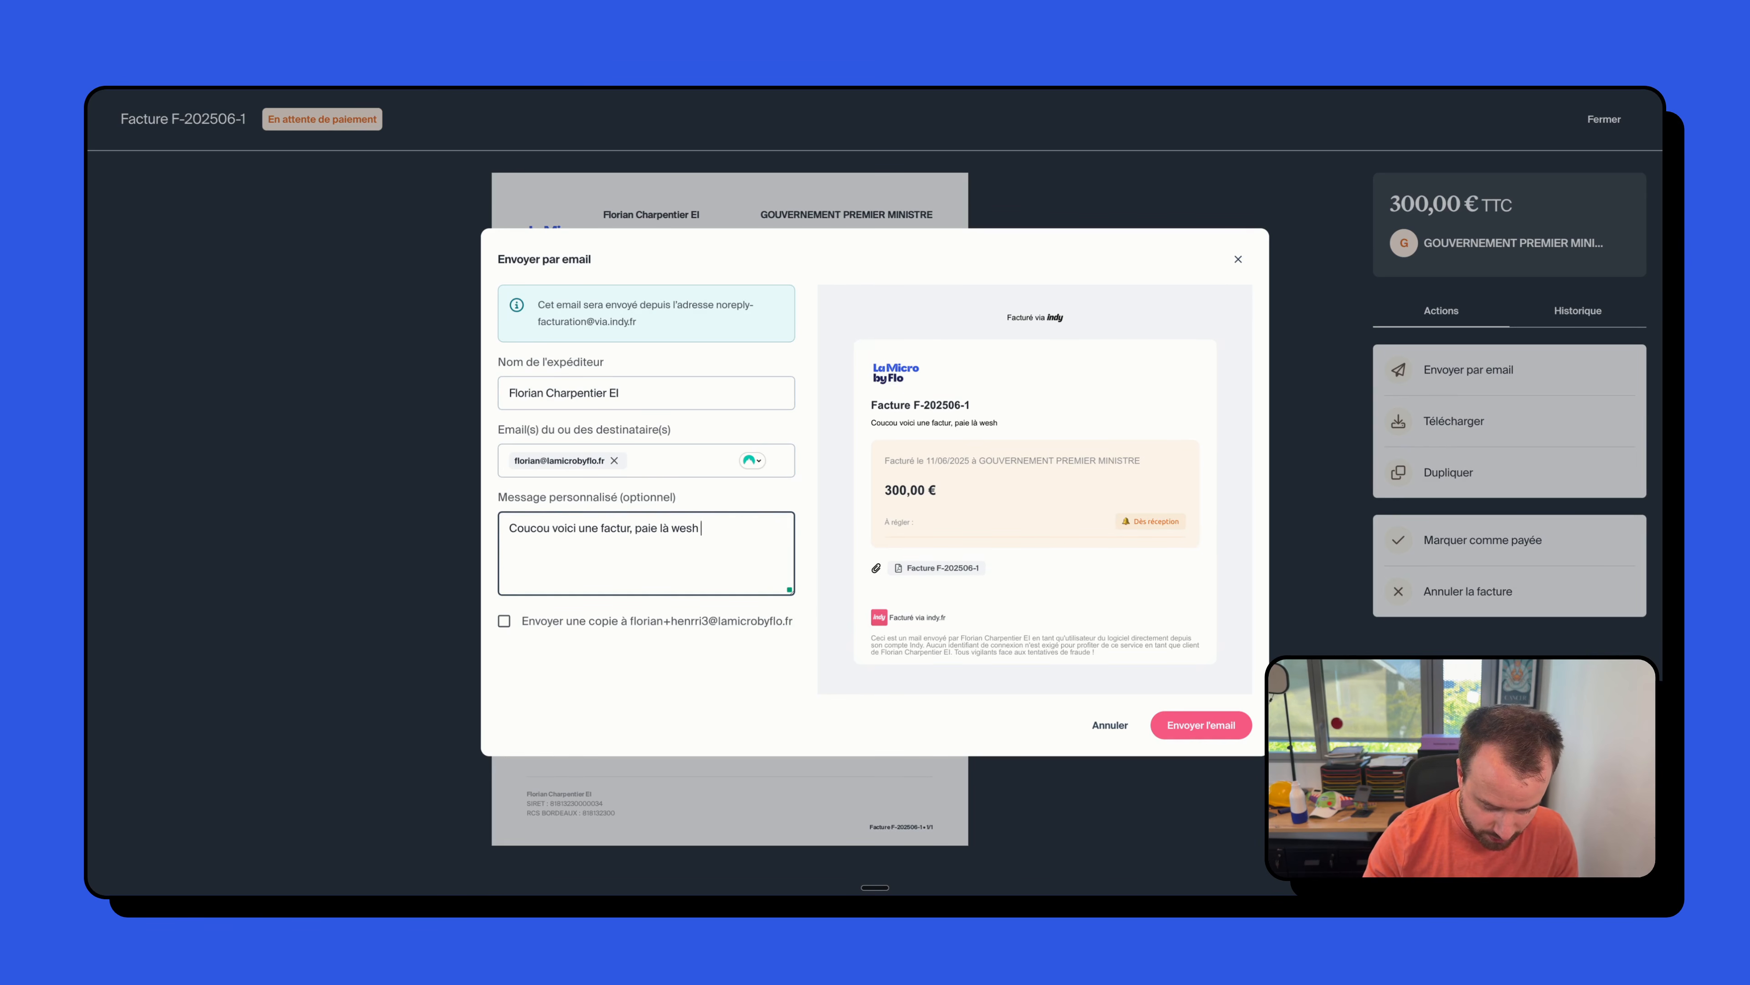
type("rapidos !")
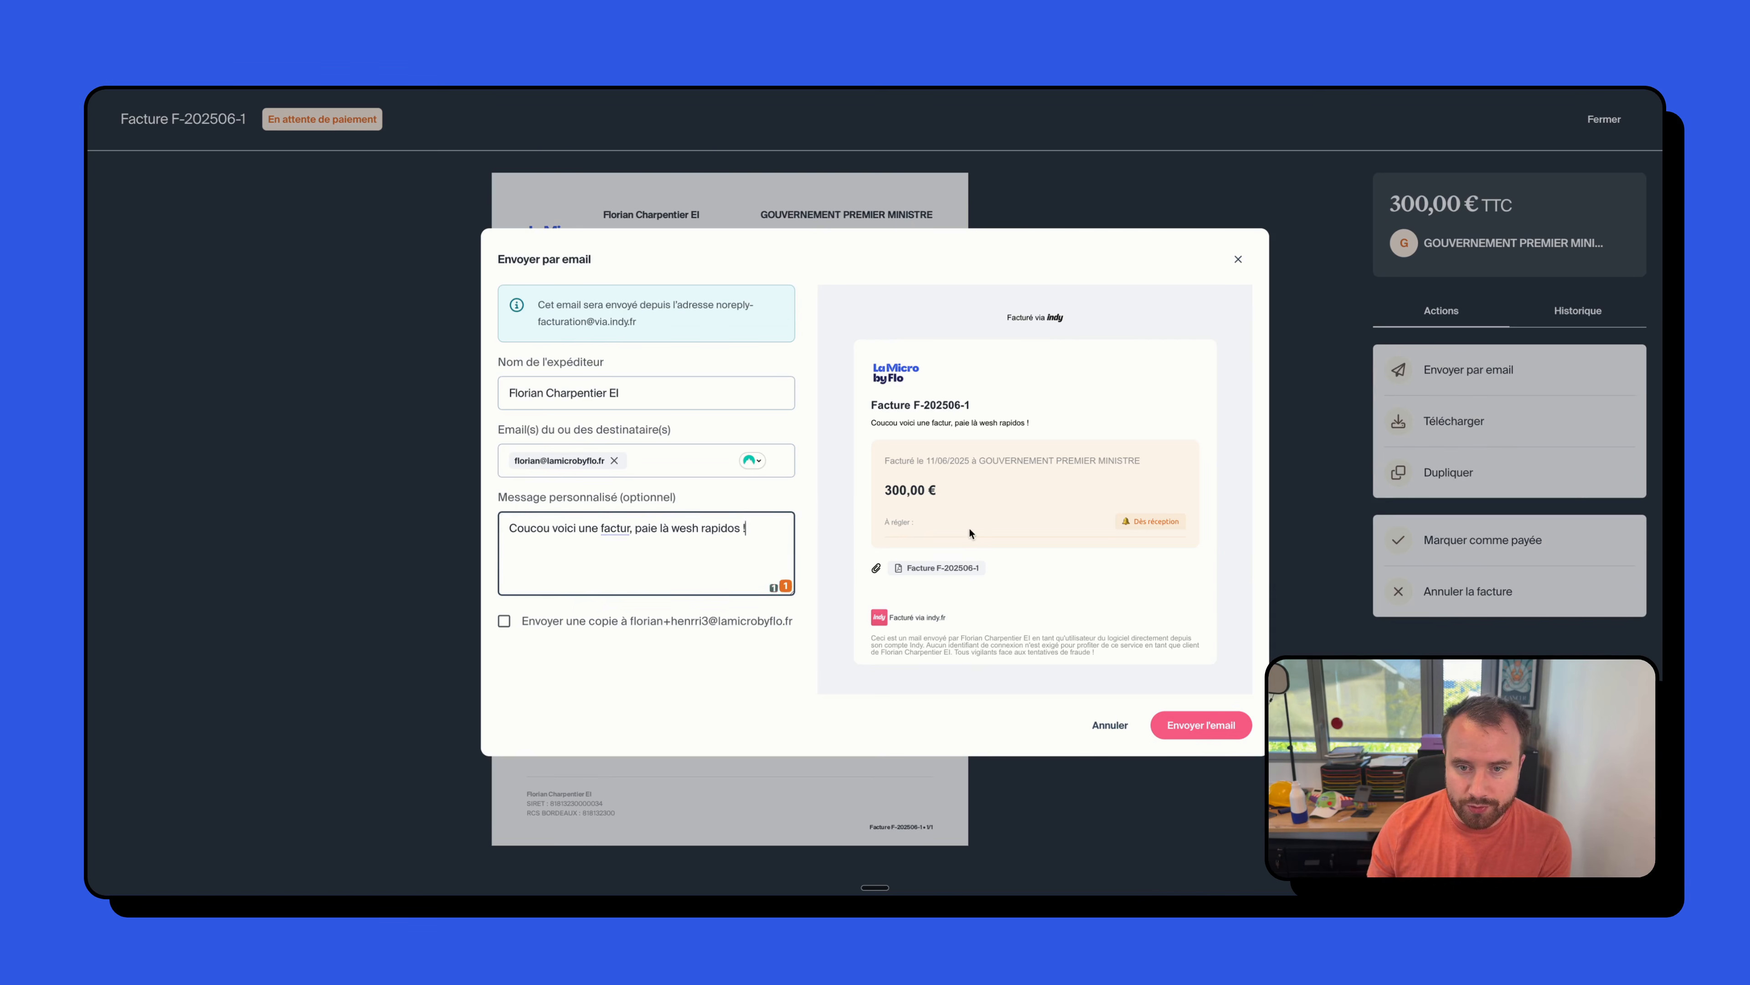
left_click(1190, 725)
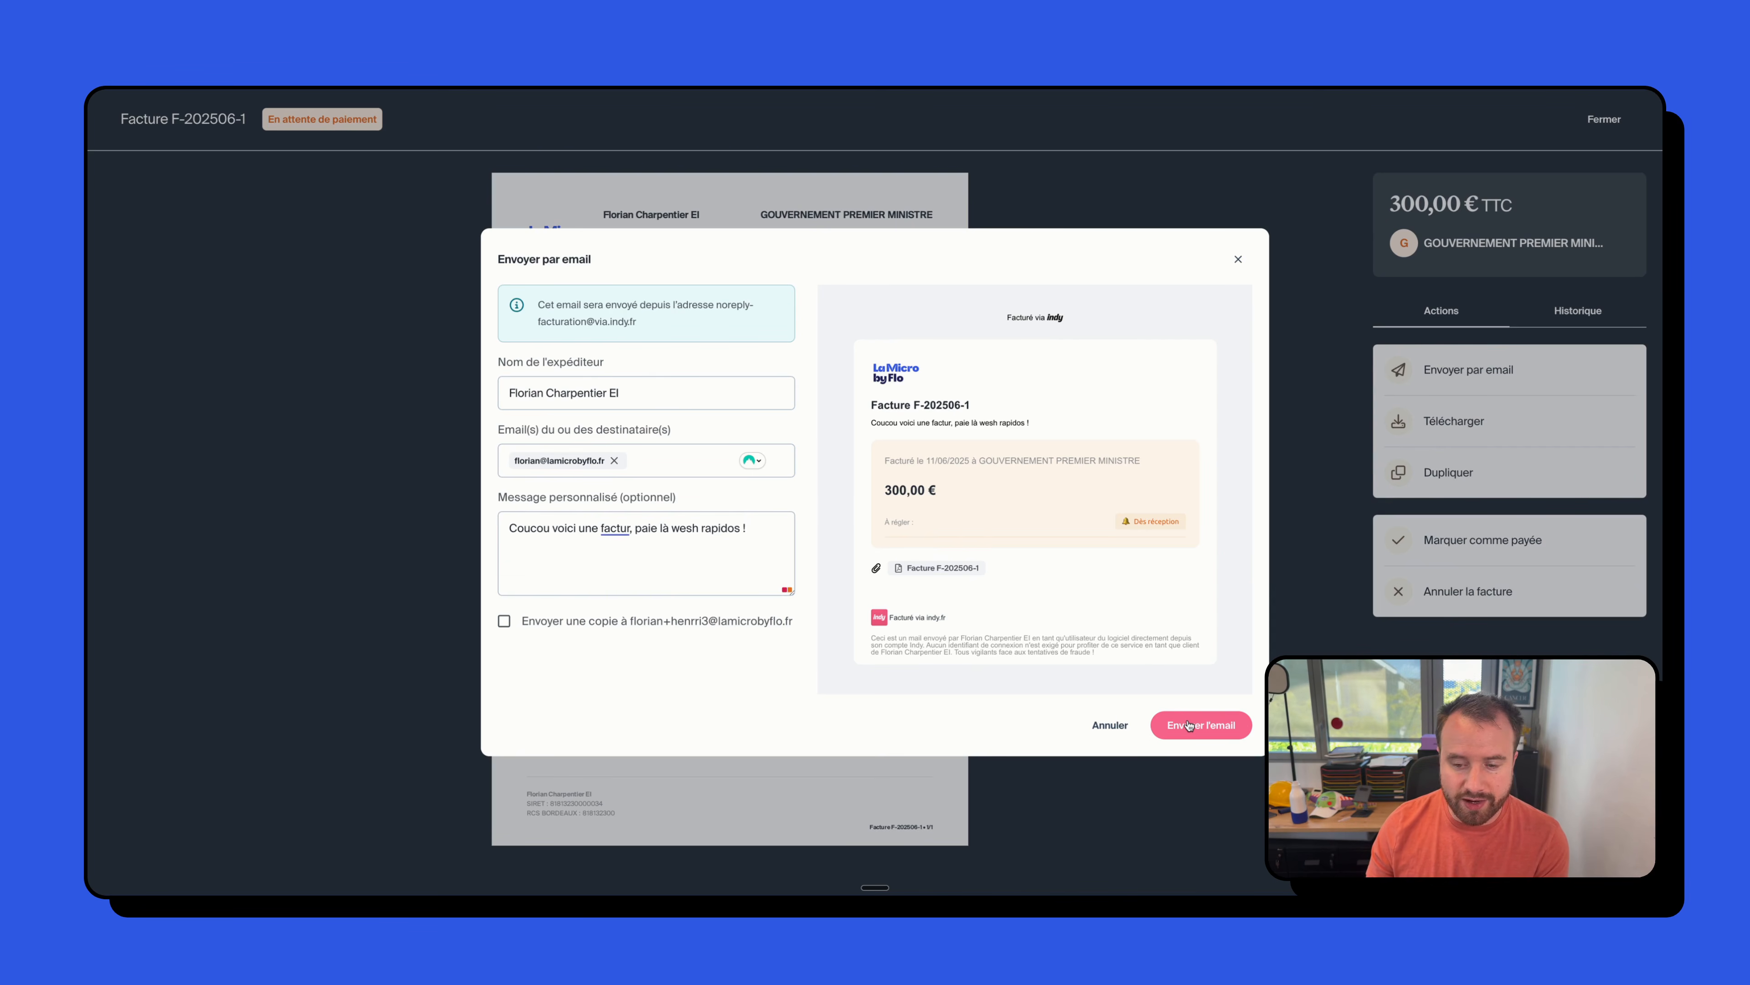
left_click(1190, 725)
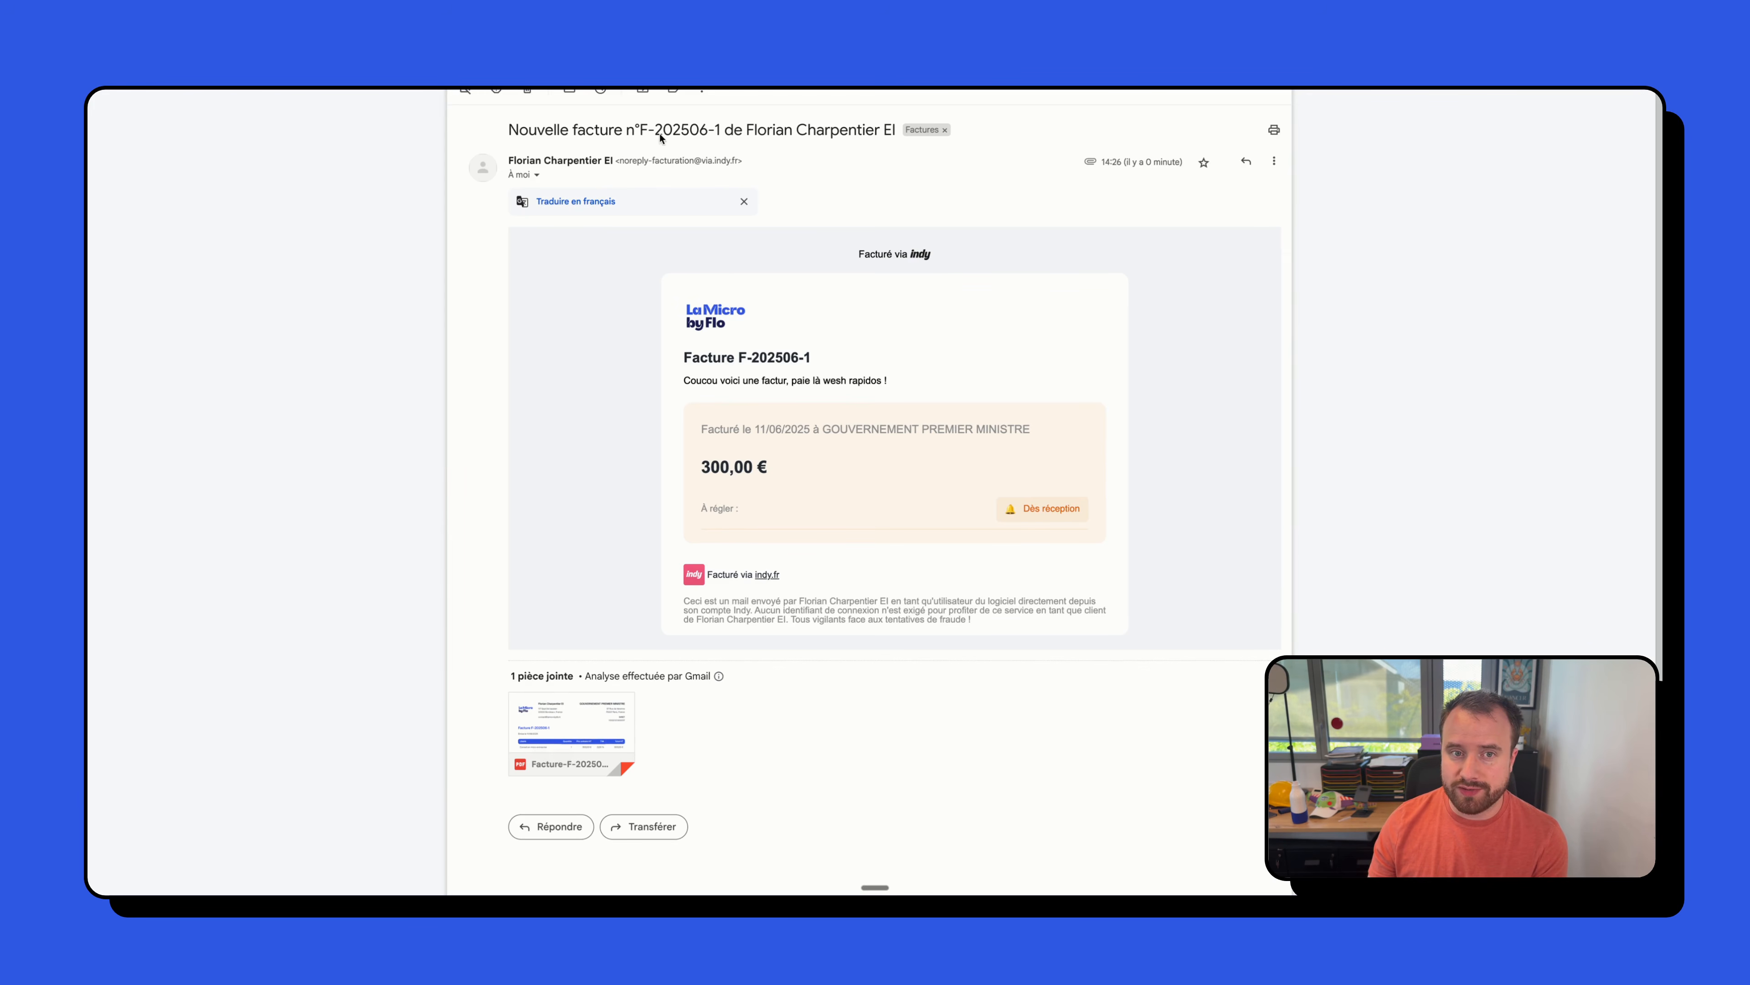
- Read the received 'Nouvelle facture' email in Gmail and start a reply to it
scroll(682, 560, "down", 1)
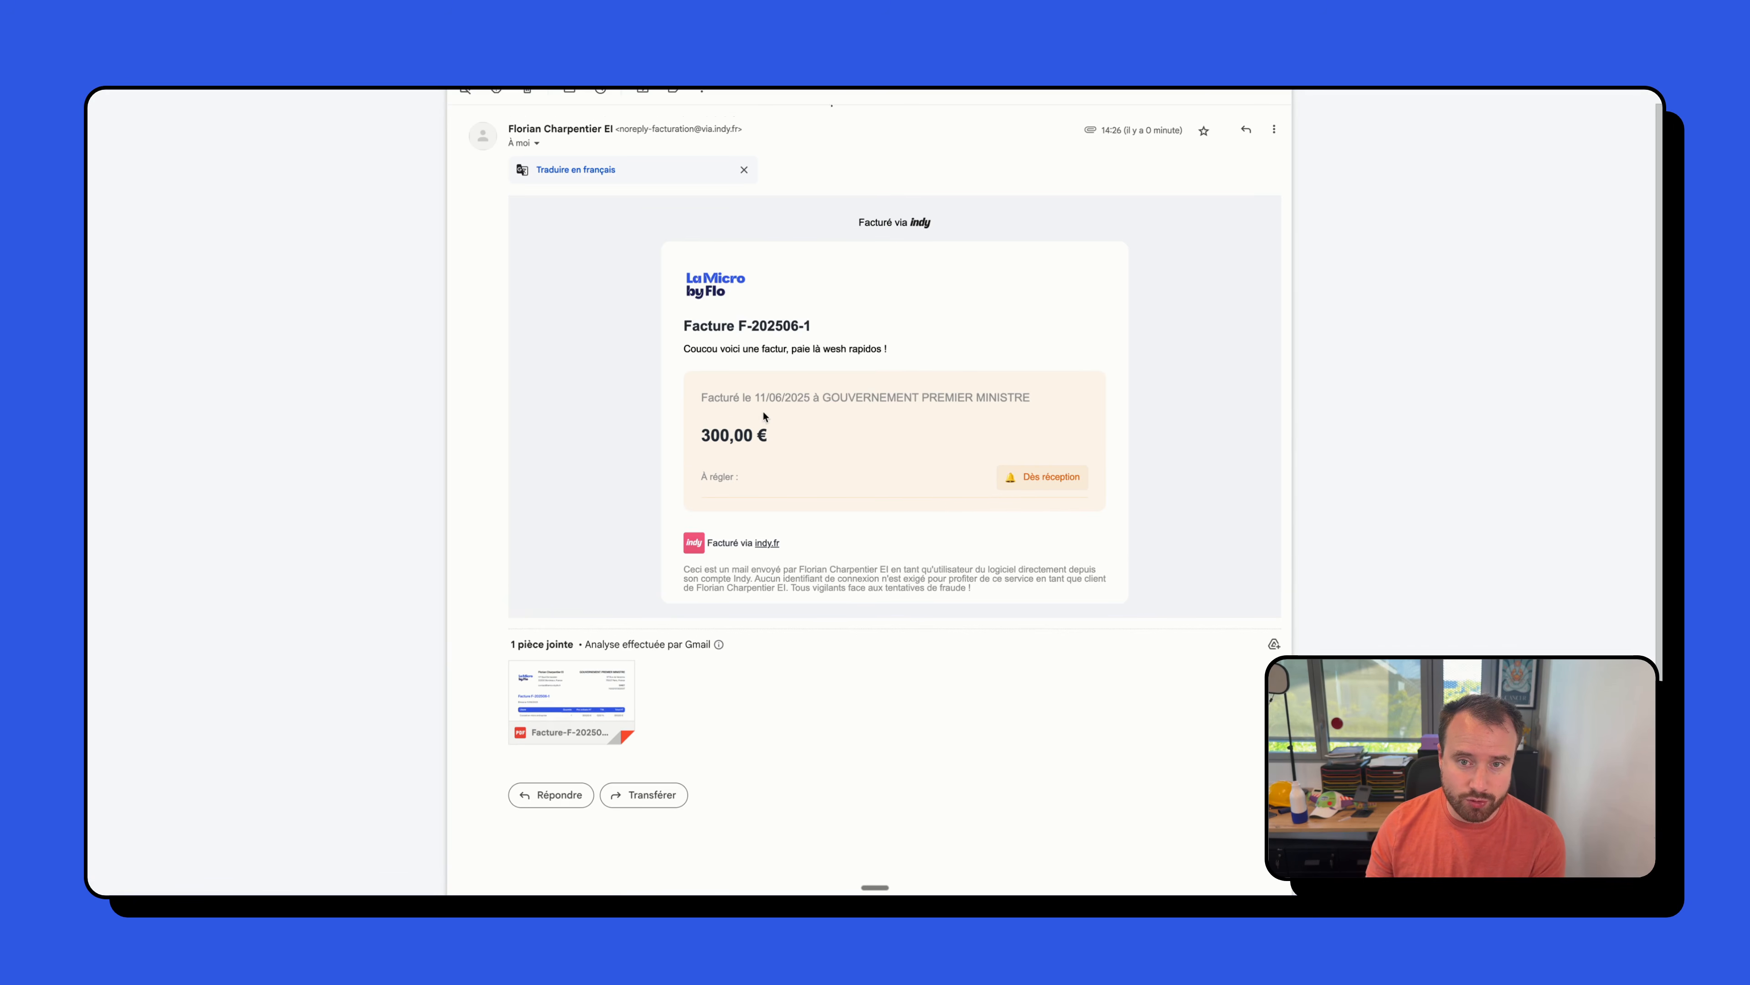
scroll(1060, 137, "up", 1)
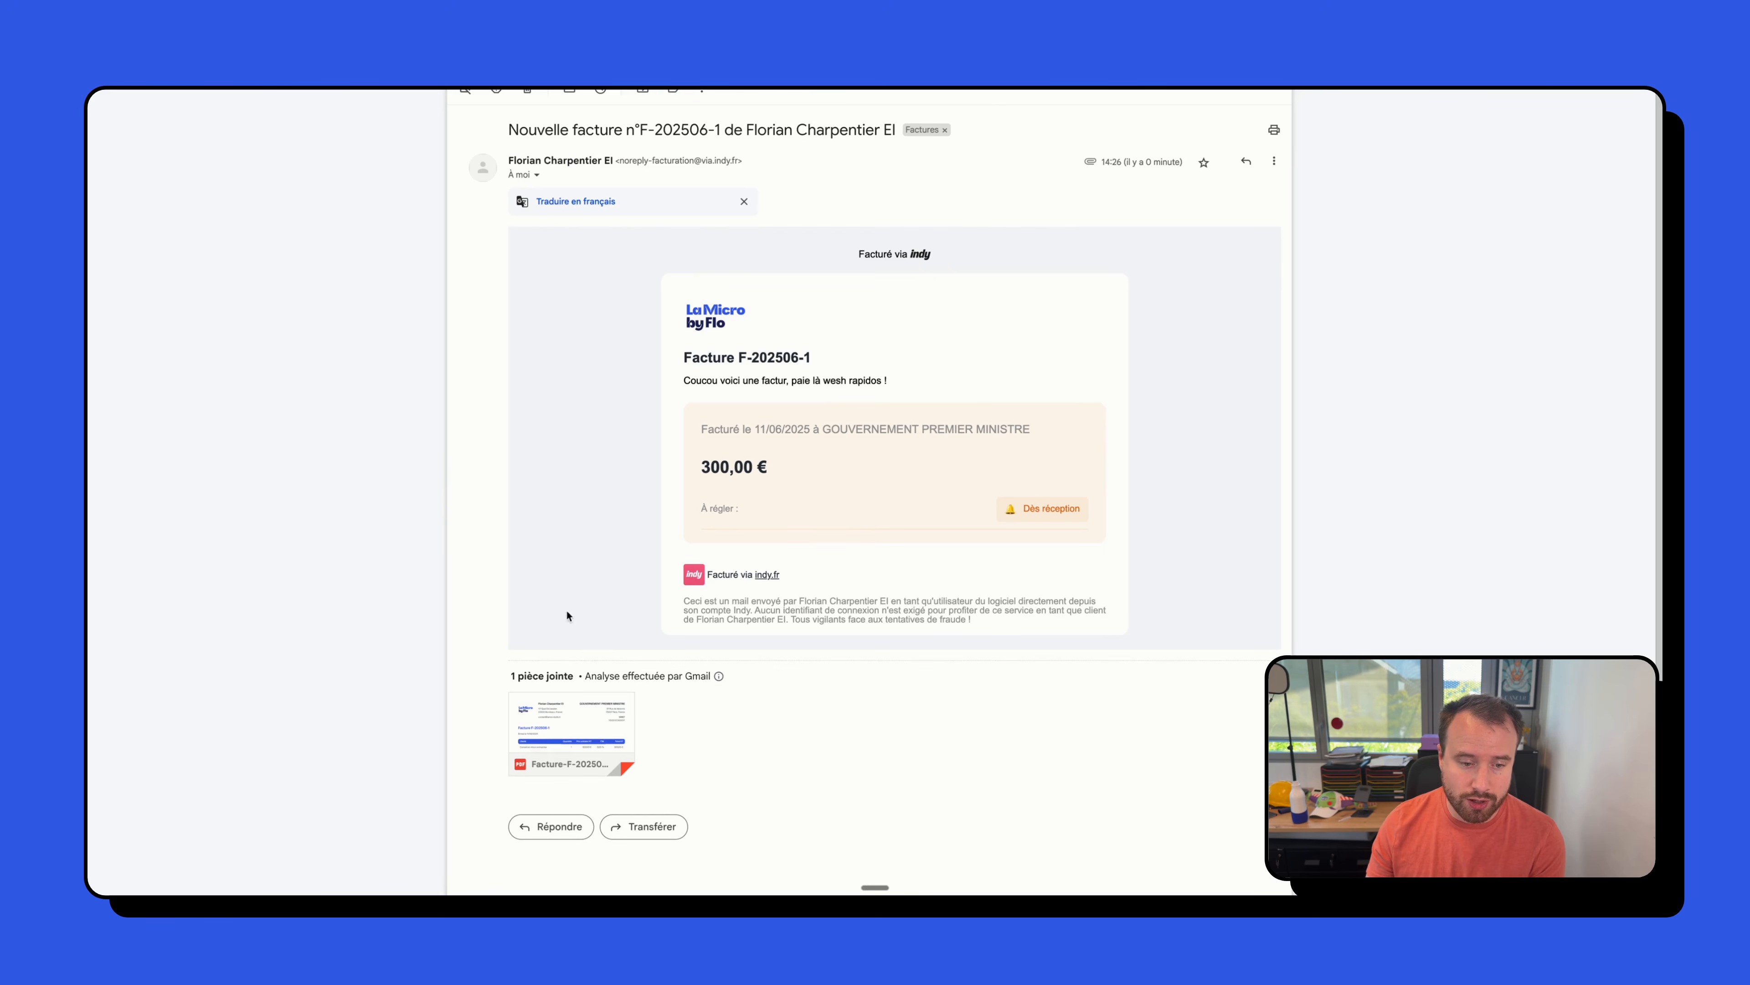
left_click(555, 827)
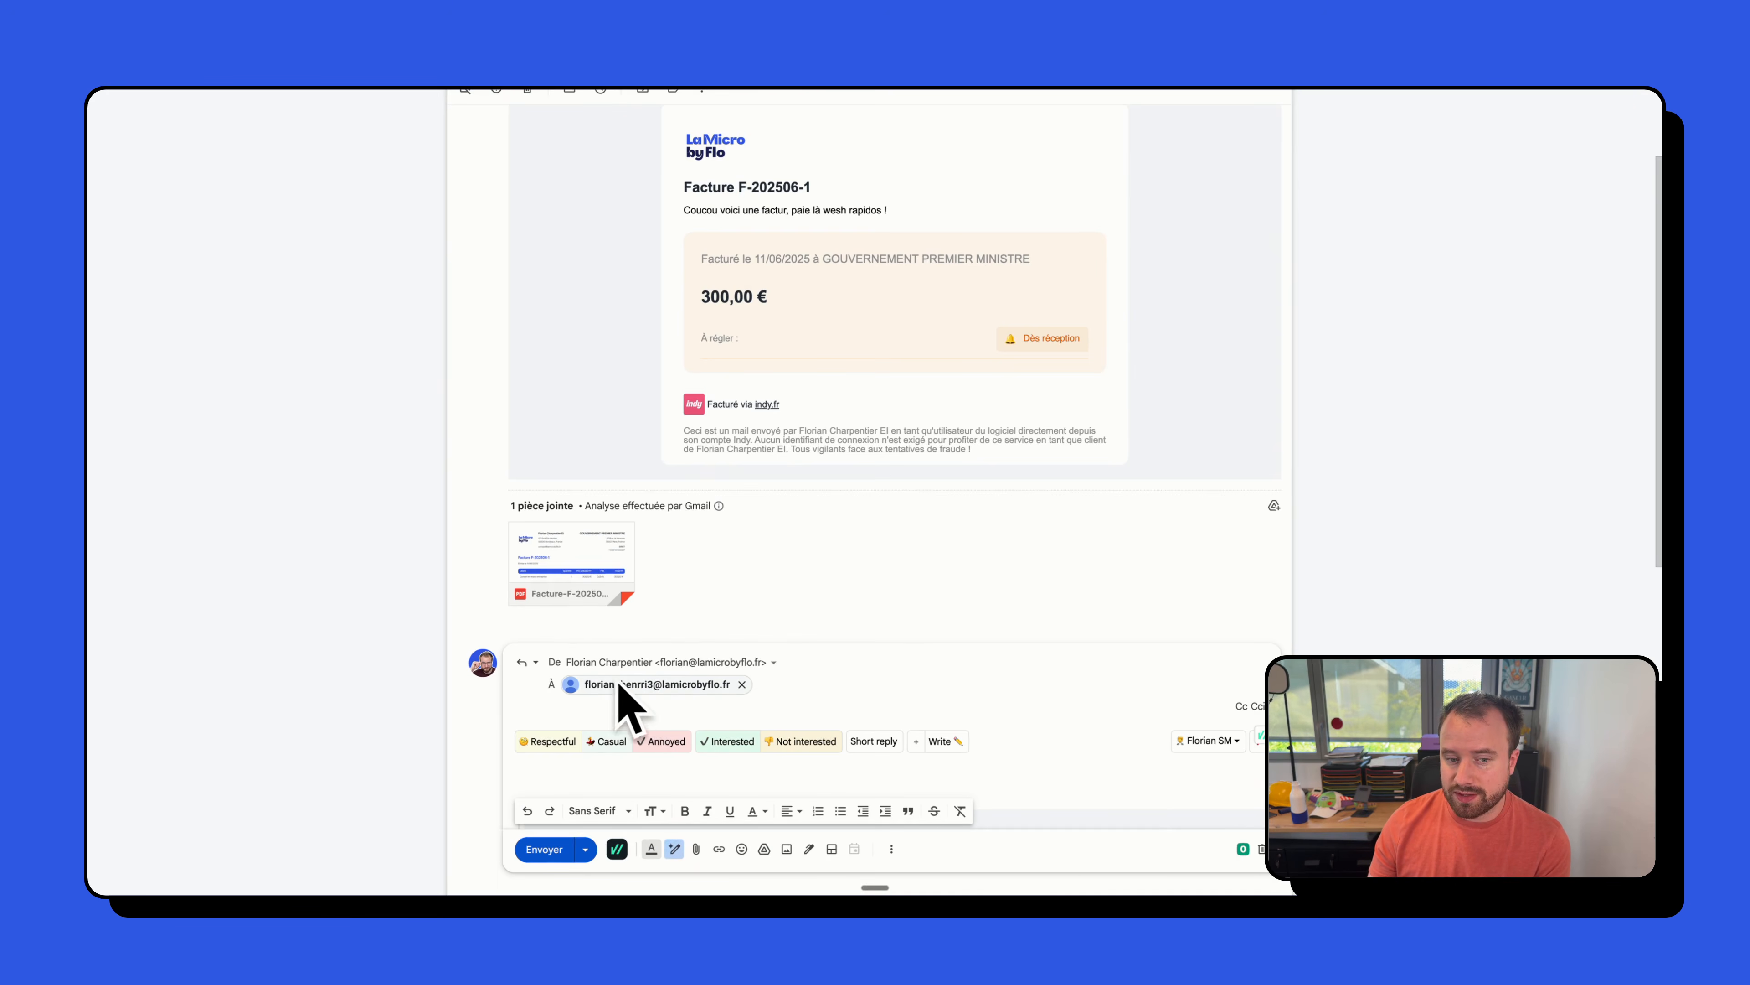
scroll(765, 629, "up", 3)
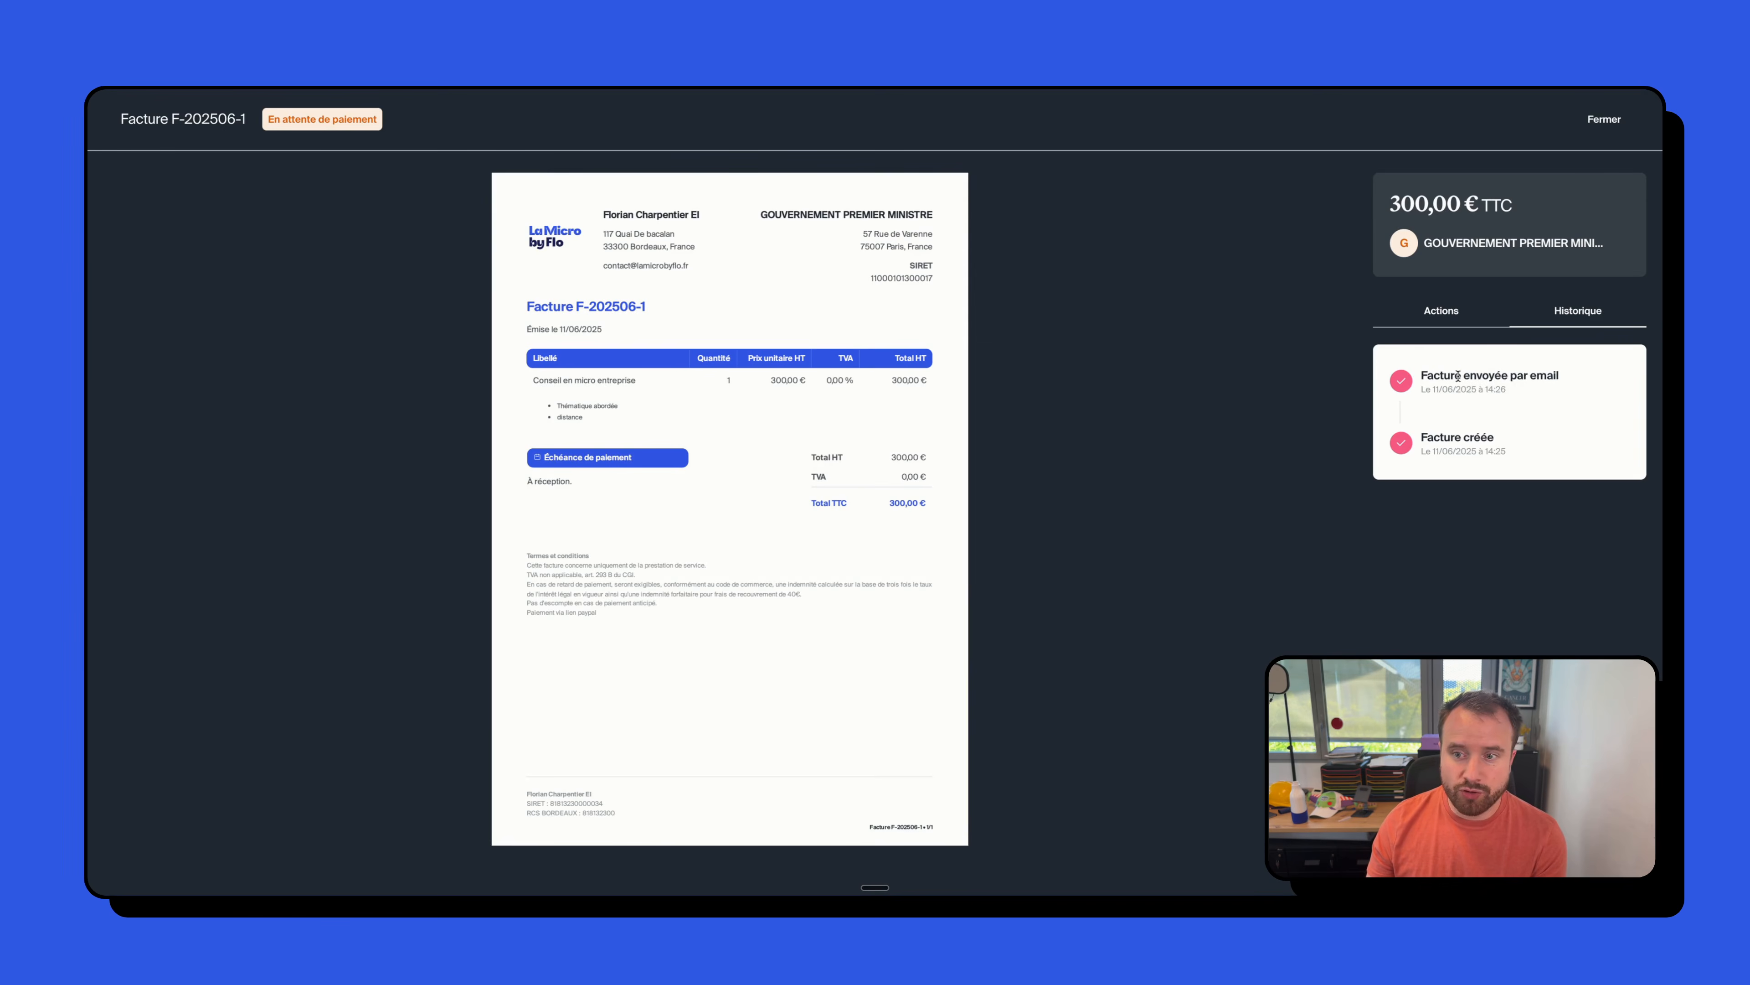
- Confirm the history shows the invoice was emailed, then mark F-202506-1 as Payée
left_click_drag(1421, 375, 1551, 408)
left_click(1502, 424)
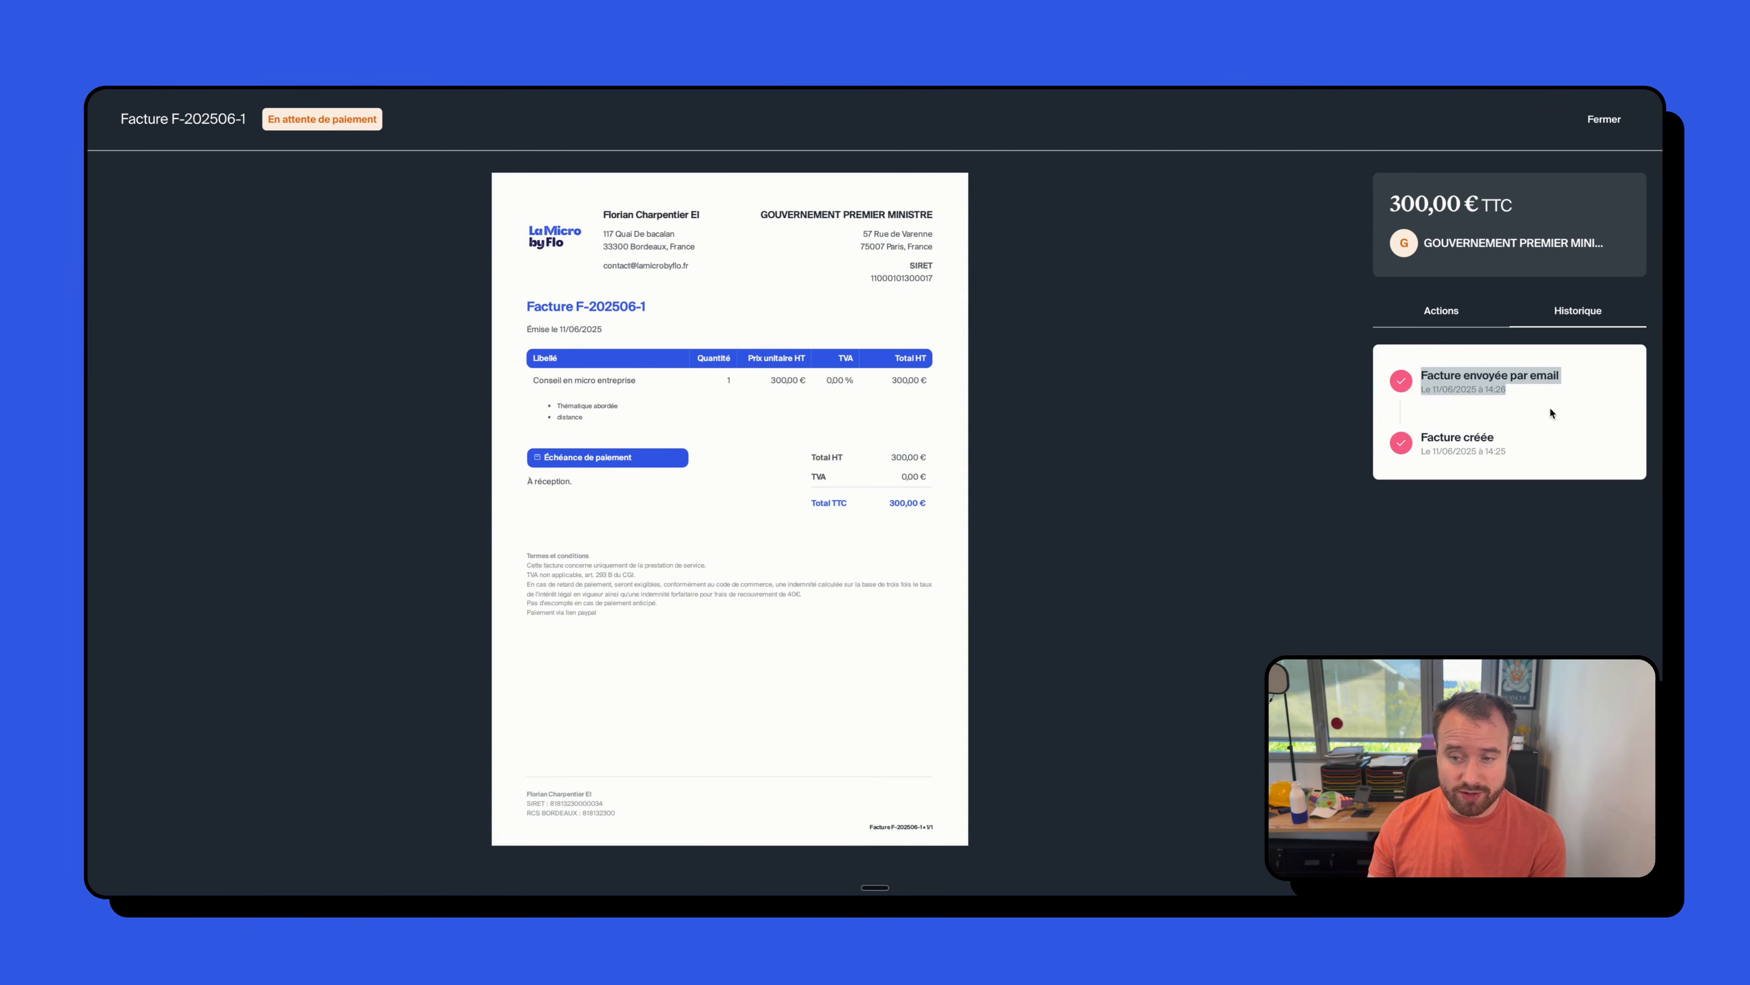
left_click(1551, 408)
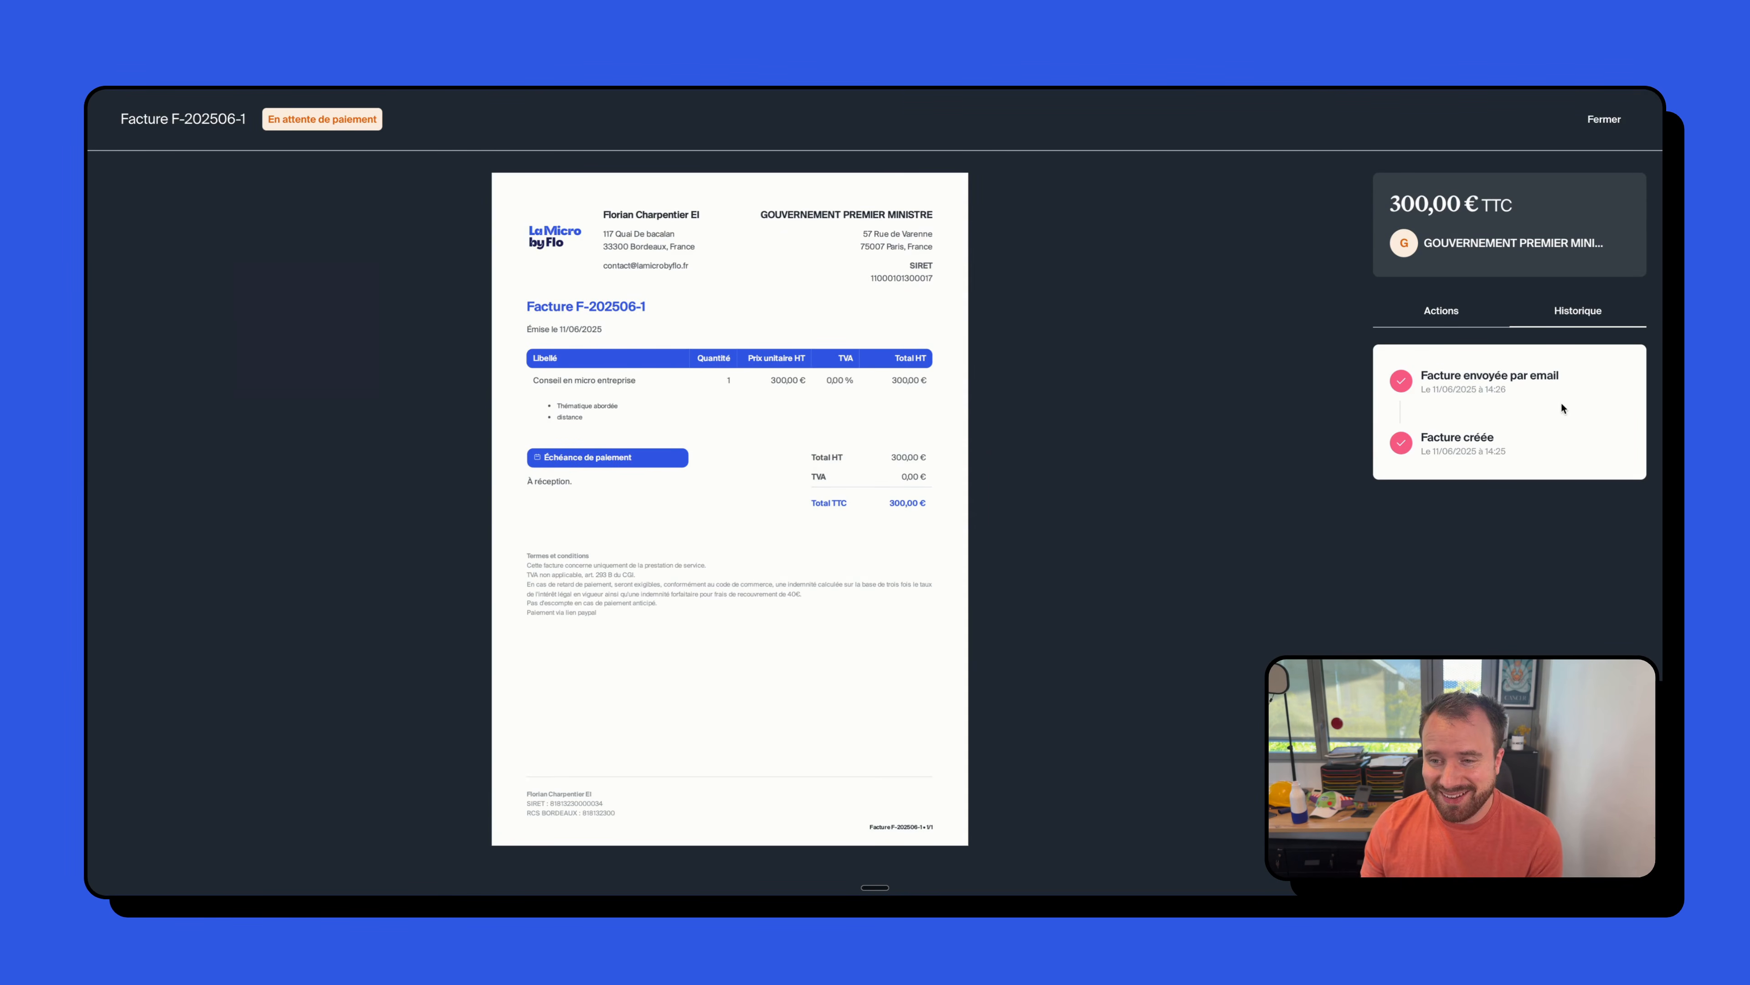
left_click(1444, 314)
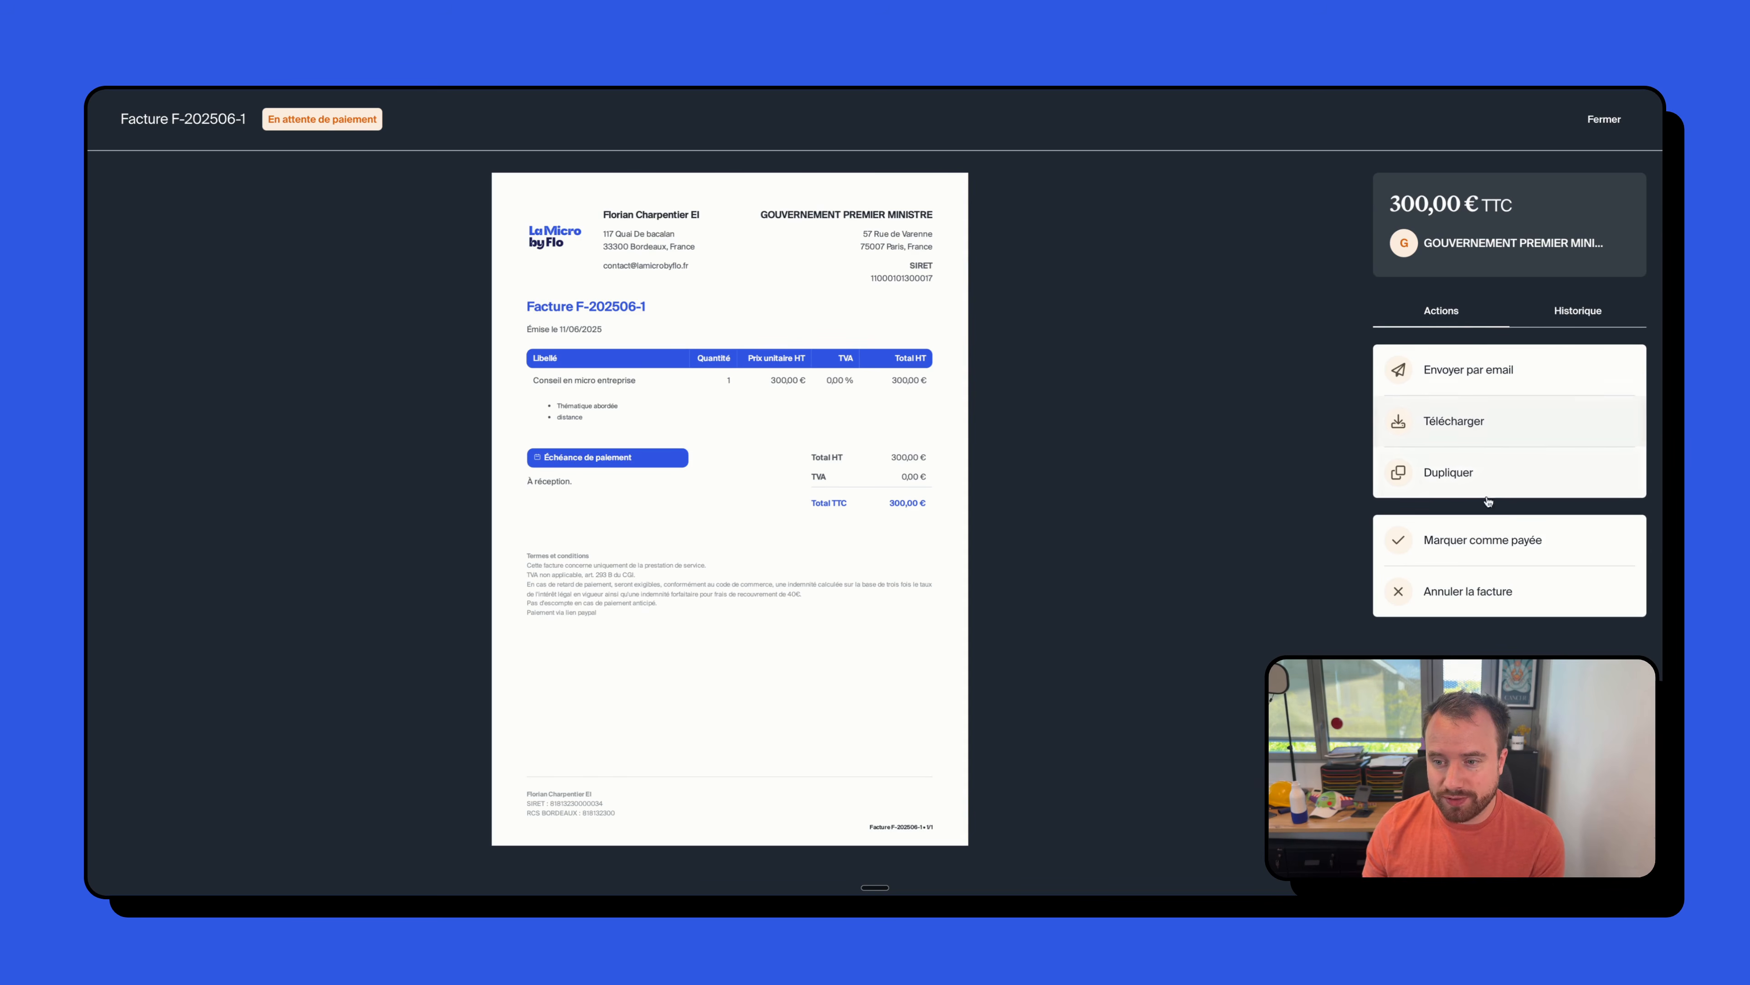
left_click(1504, 544)
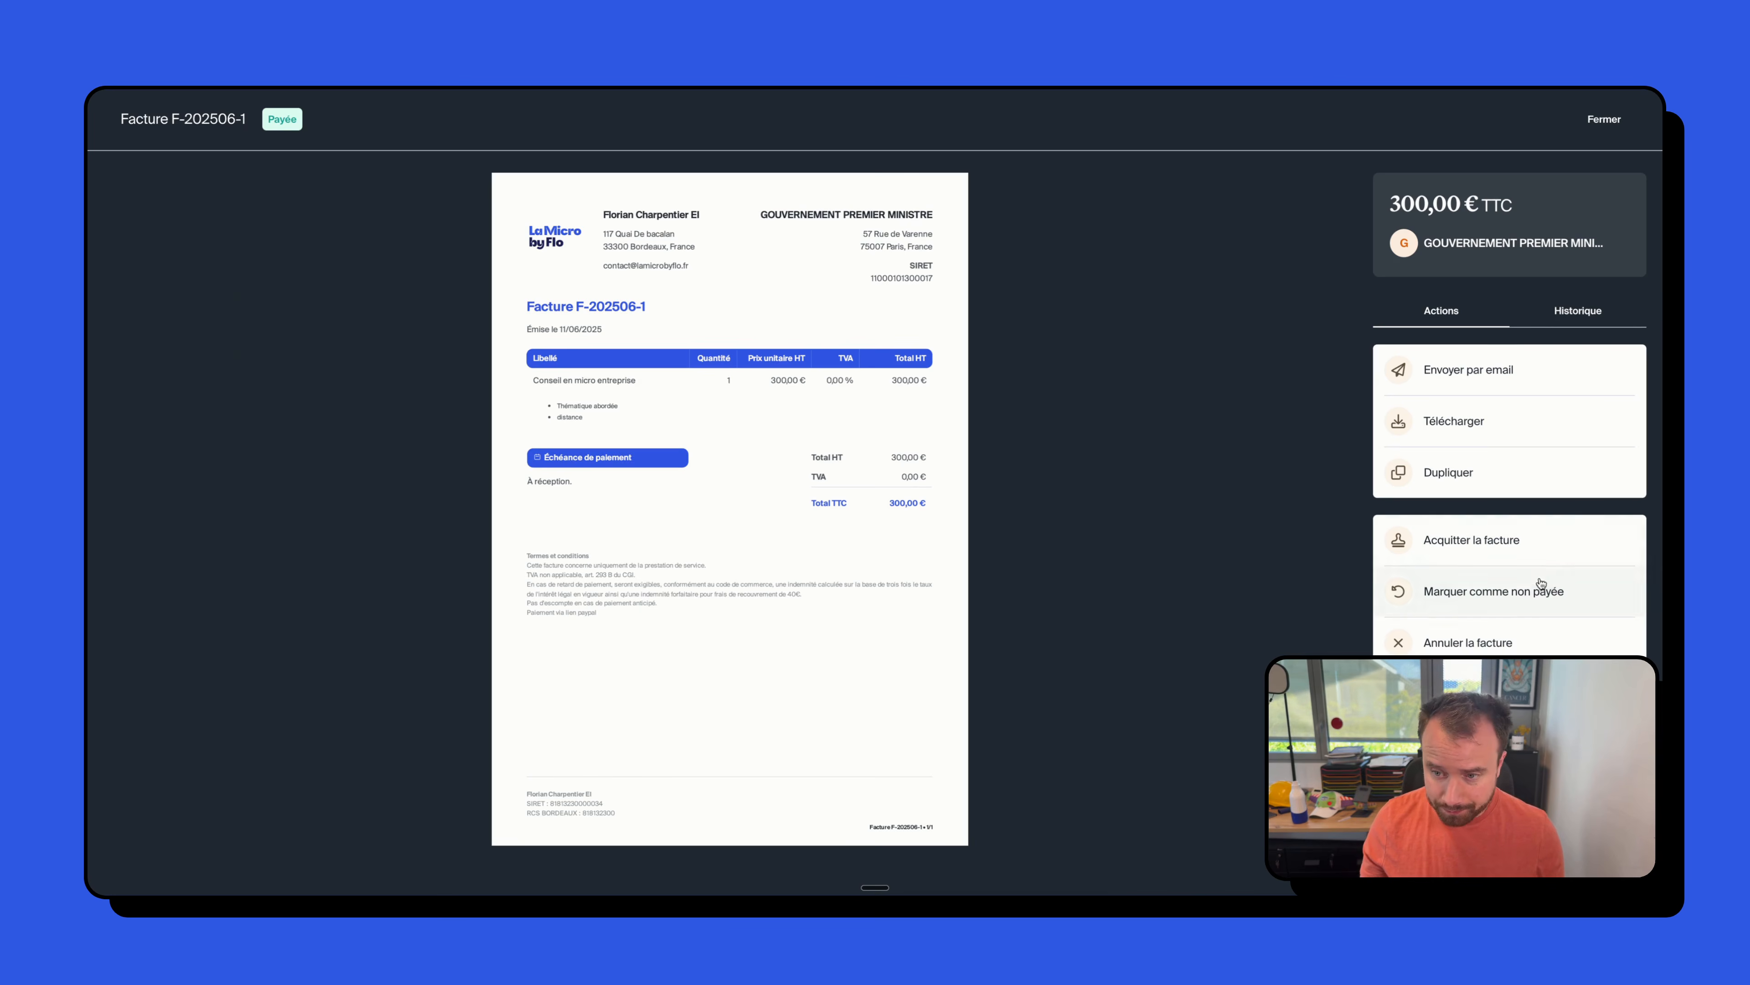
- Begin acquitting the paid invoice, reviewing the irreversibility warning
left_click(1499, 548)
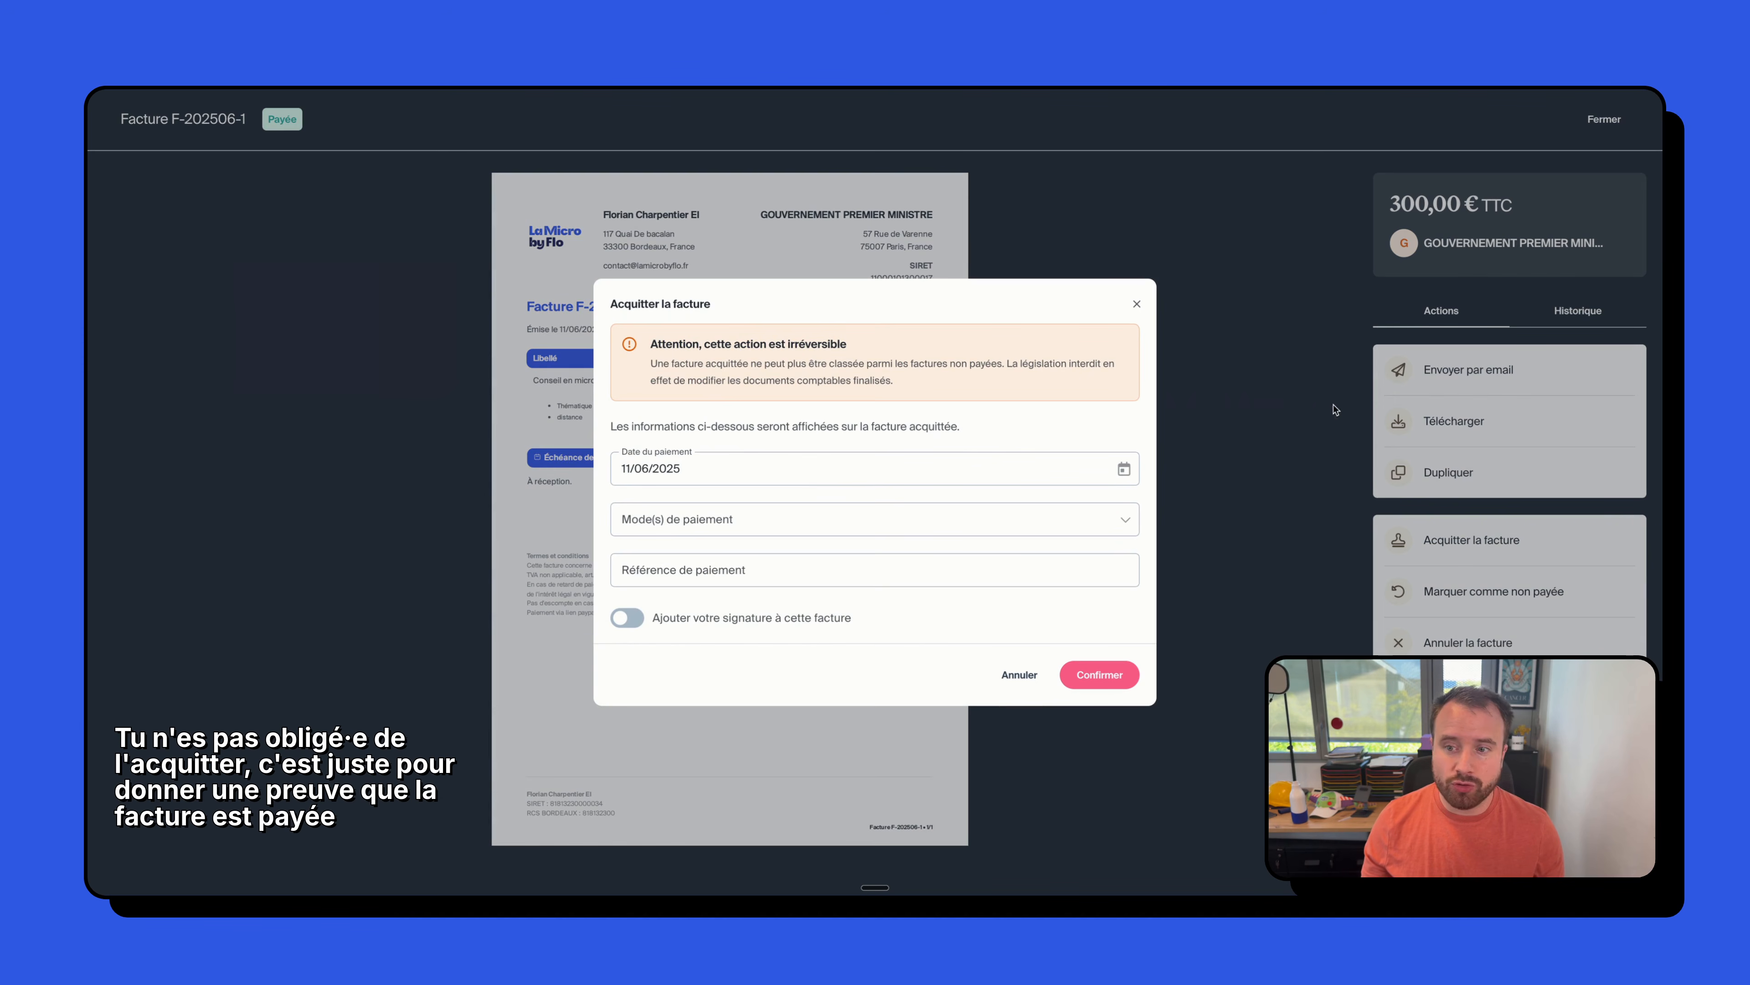
left_click_drag(709, 362, 965, 385)
left_click(950, 384)
left_click(965, 385)
- Select Chèque and Espèces as the payment modes
left_click(716, 524)
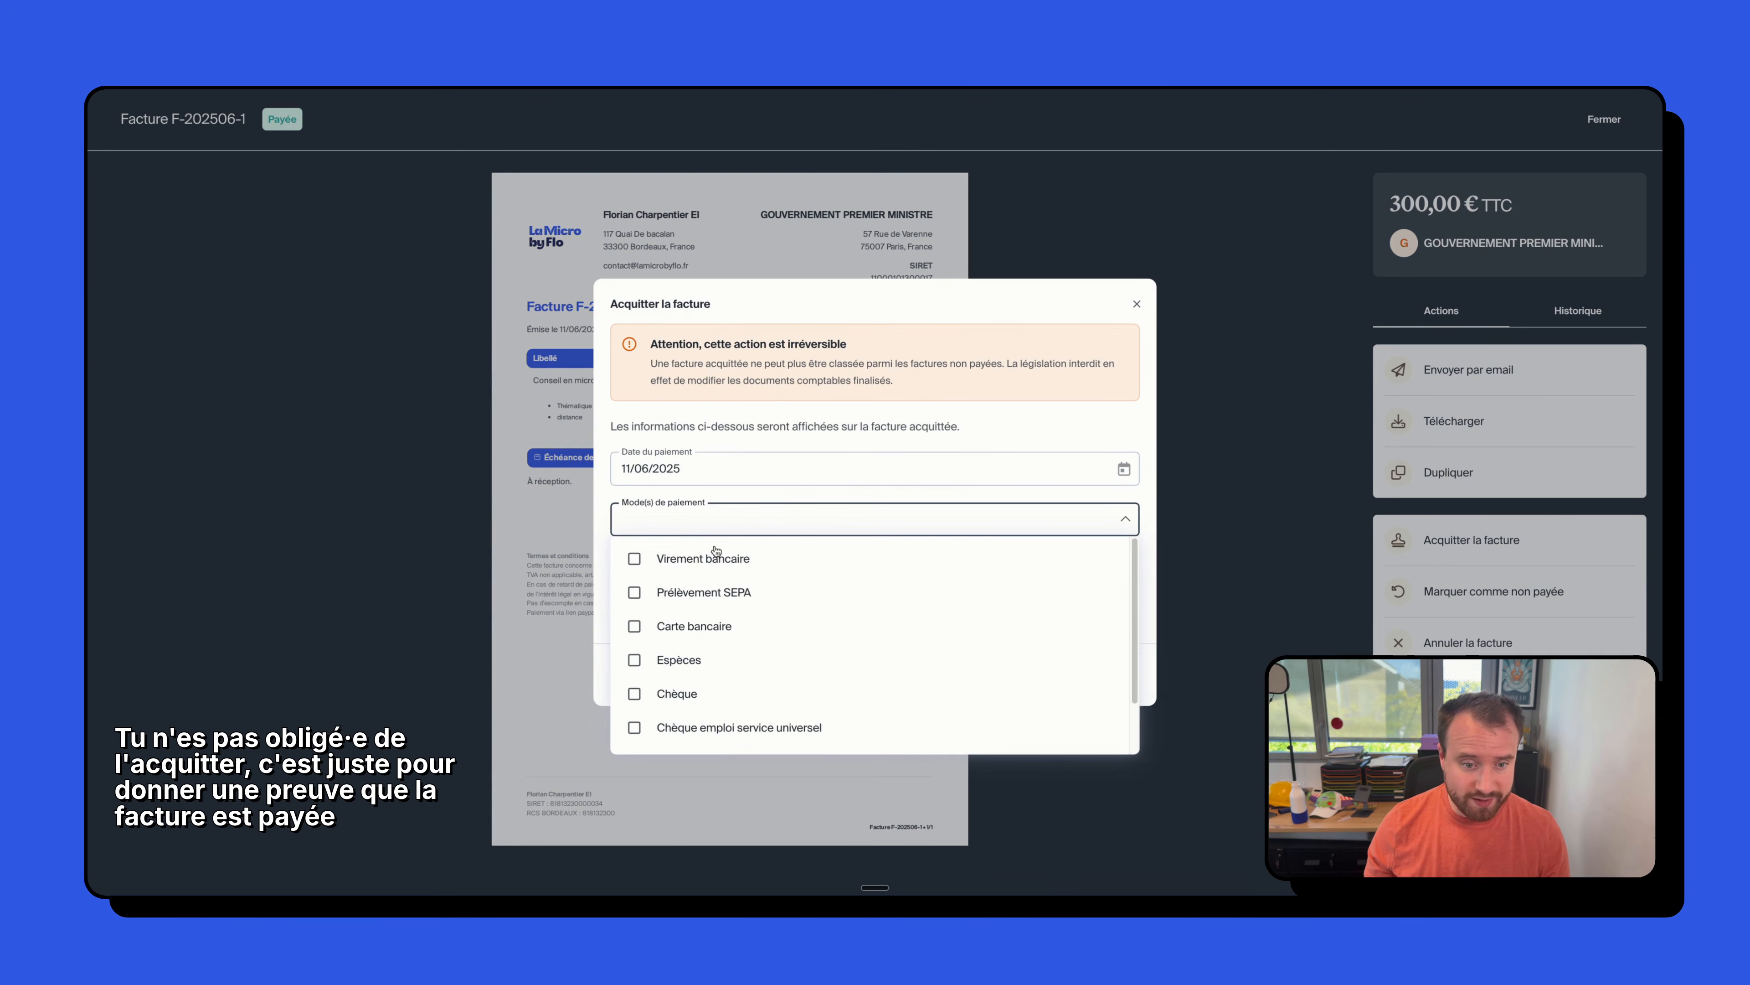
scroll(723, 576, "down", 2)
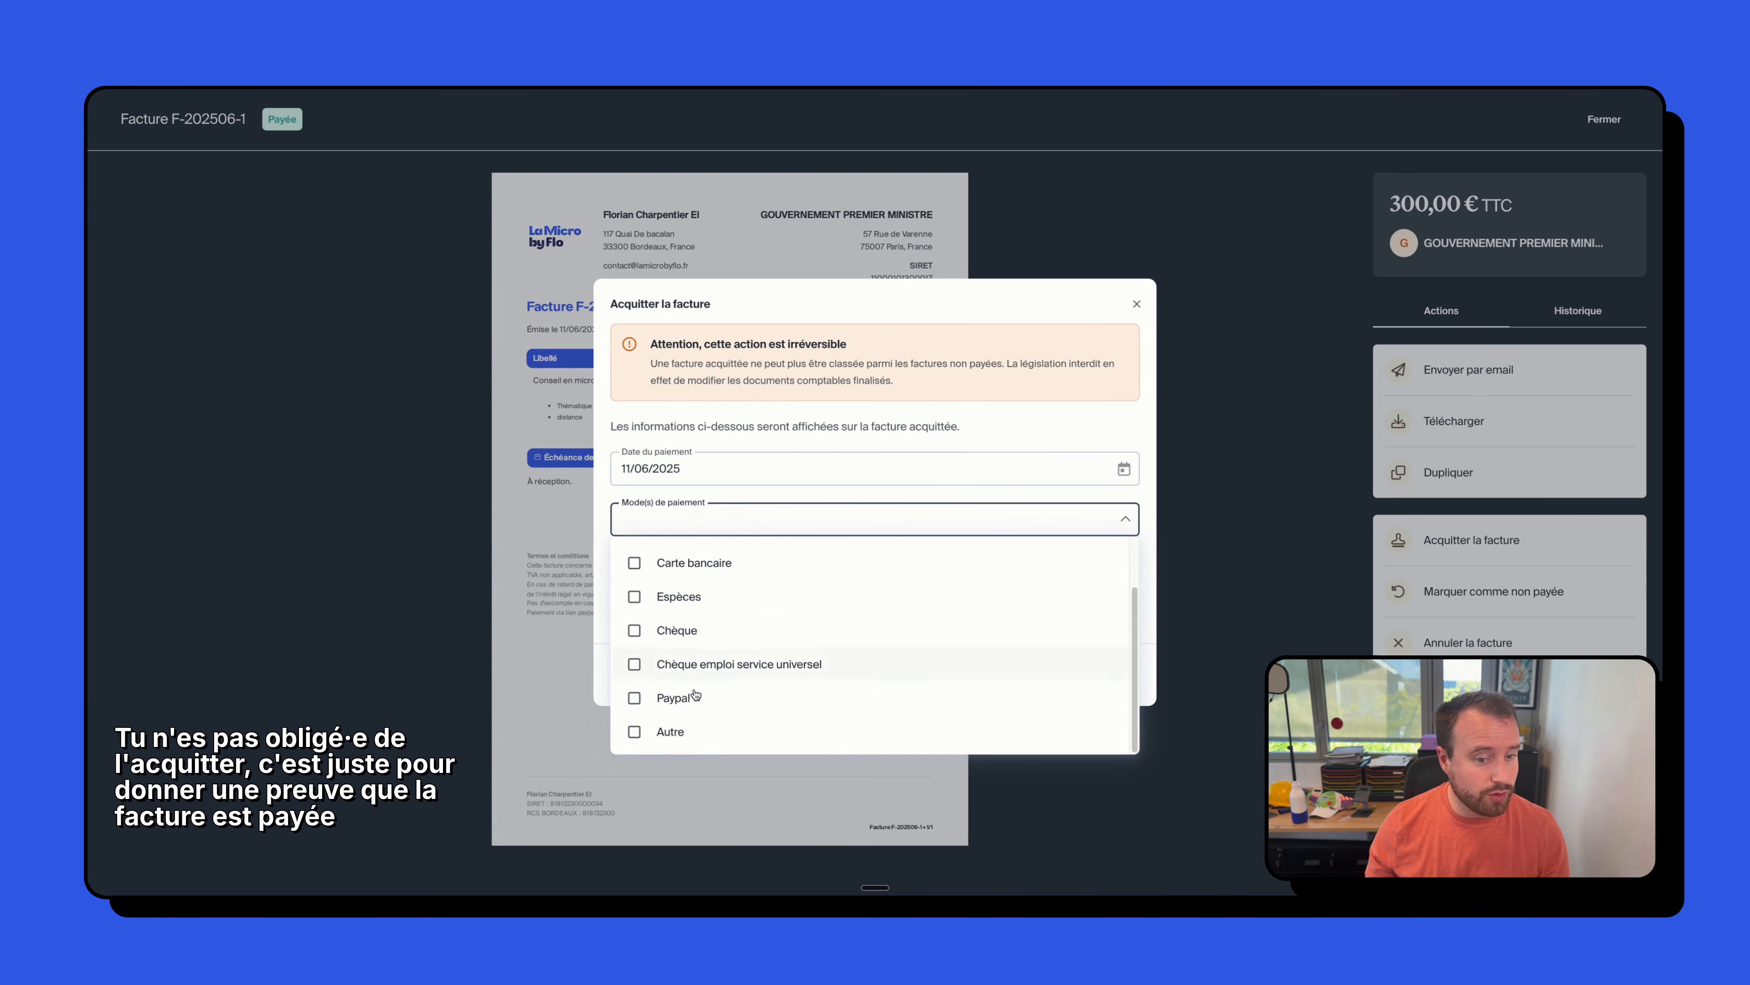
scroll(723, 616, "up", 2)
scroll(727, 615, "down", 2)
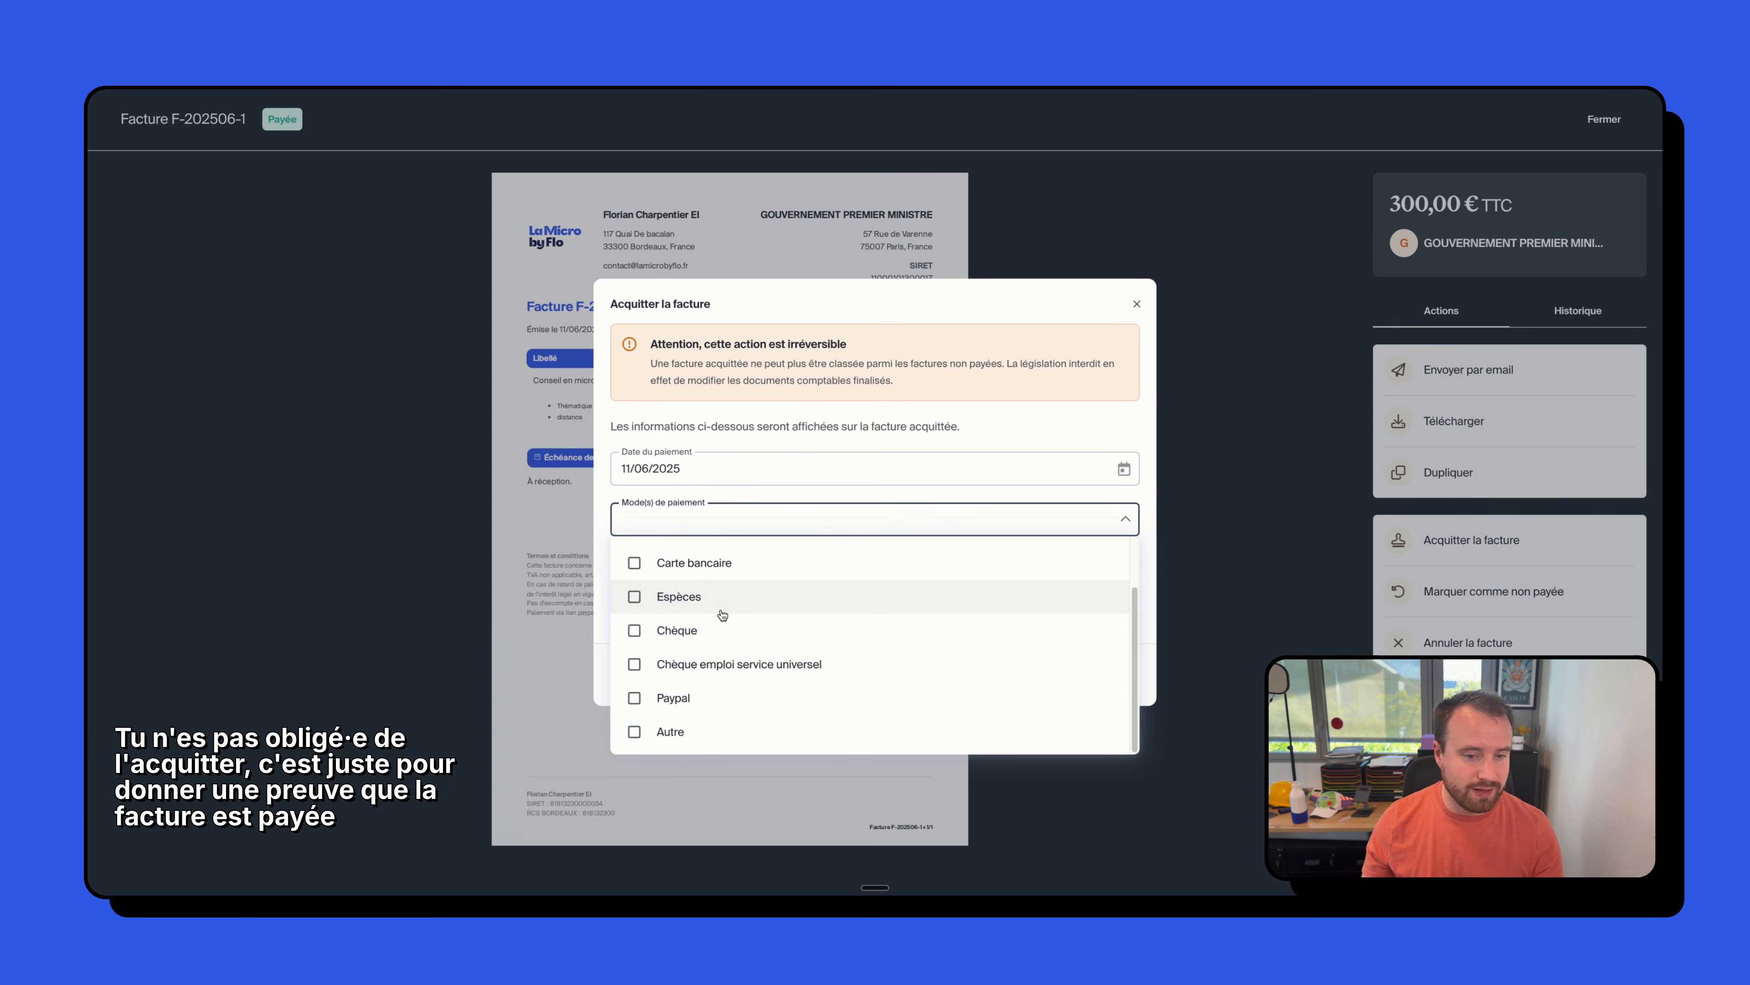
left_click(681, 632)
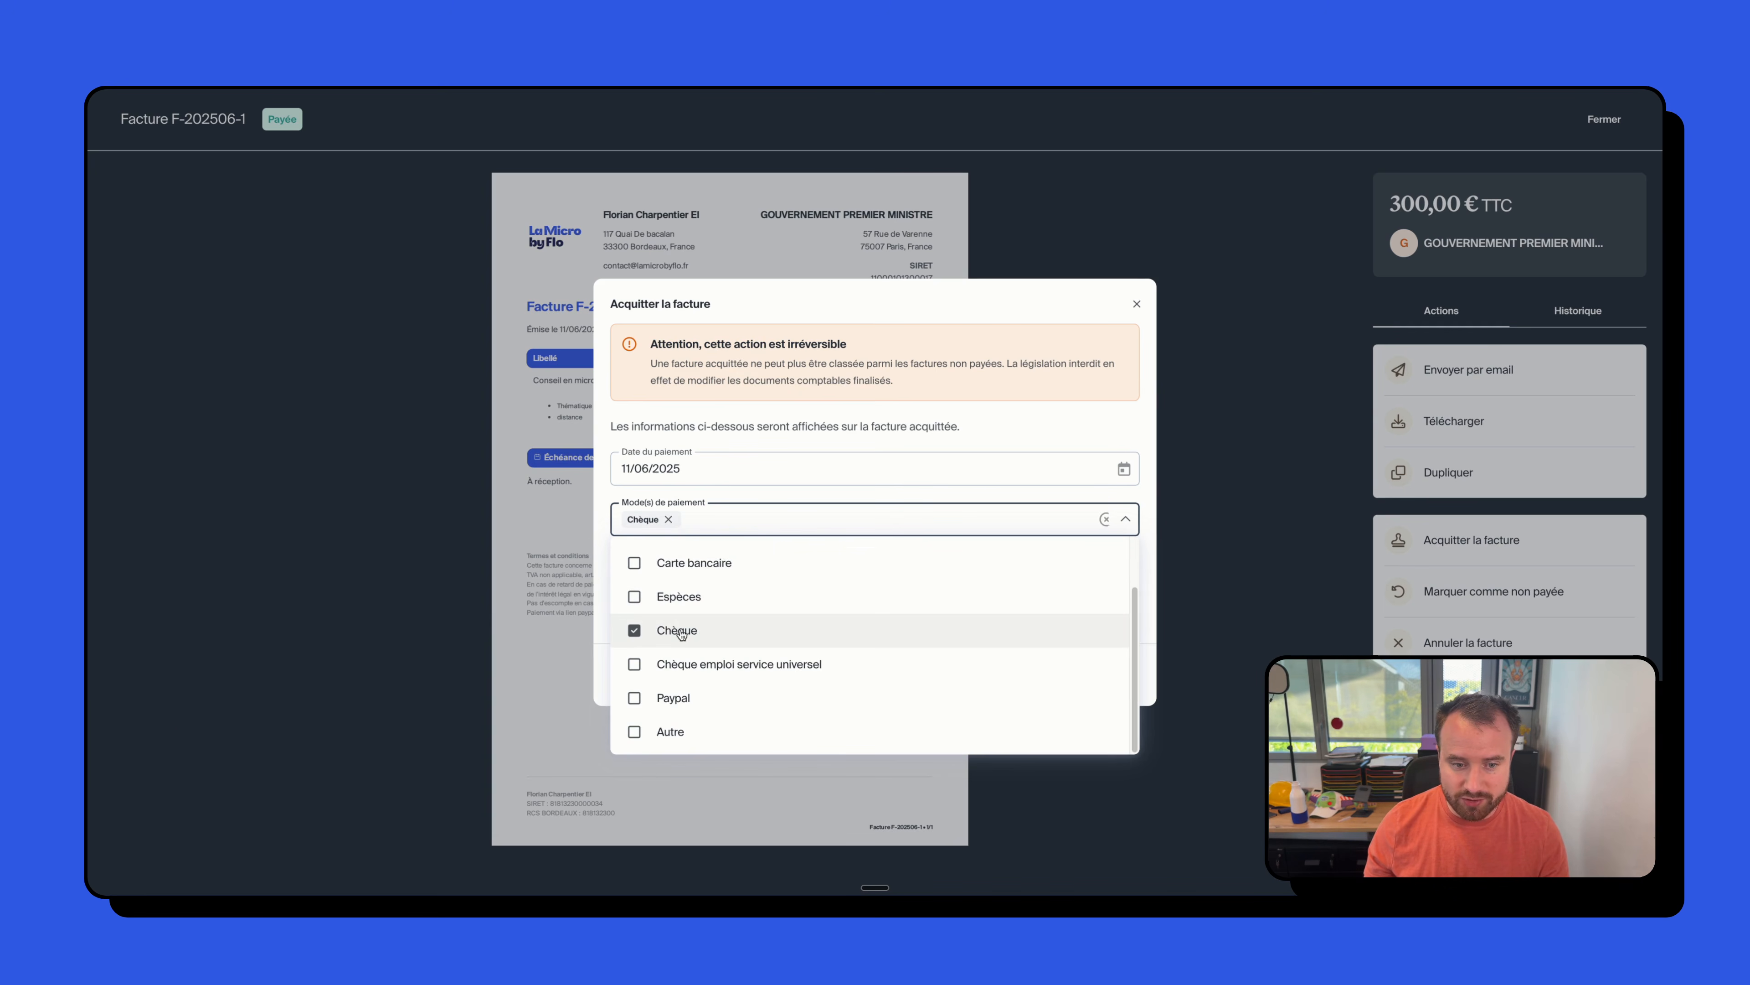
left_click(817, 445)
left_click(721, 530)
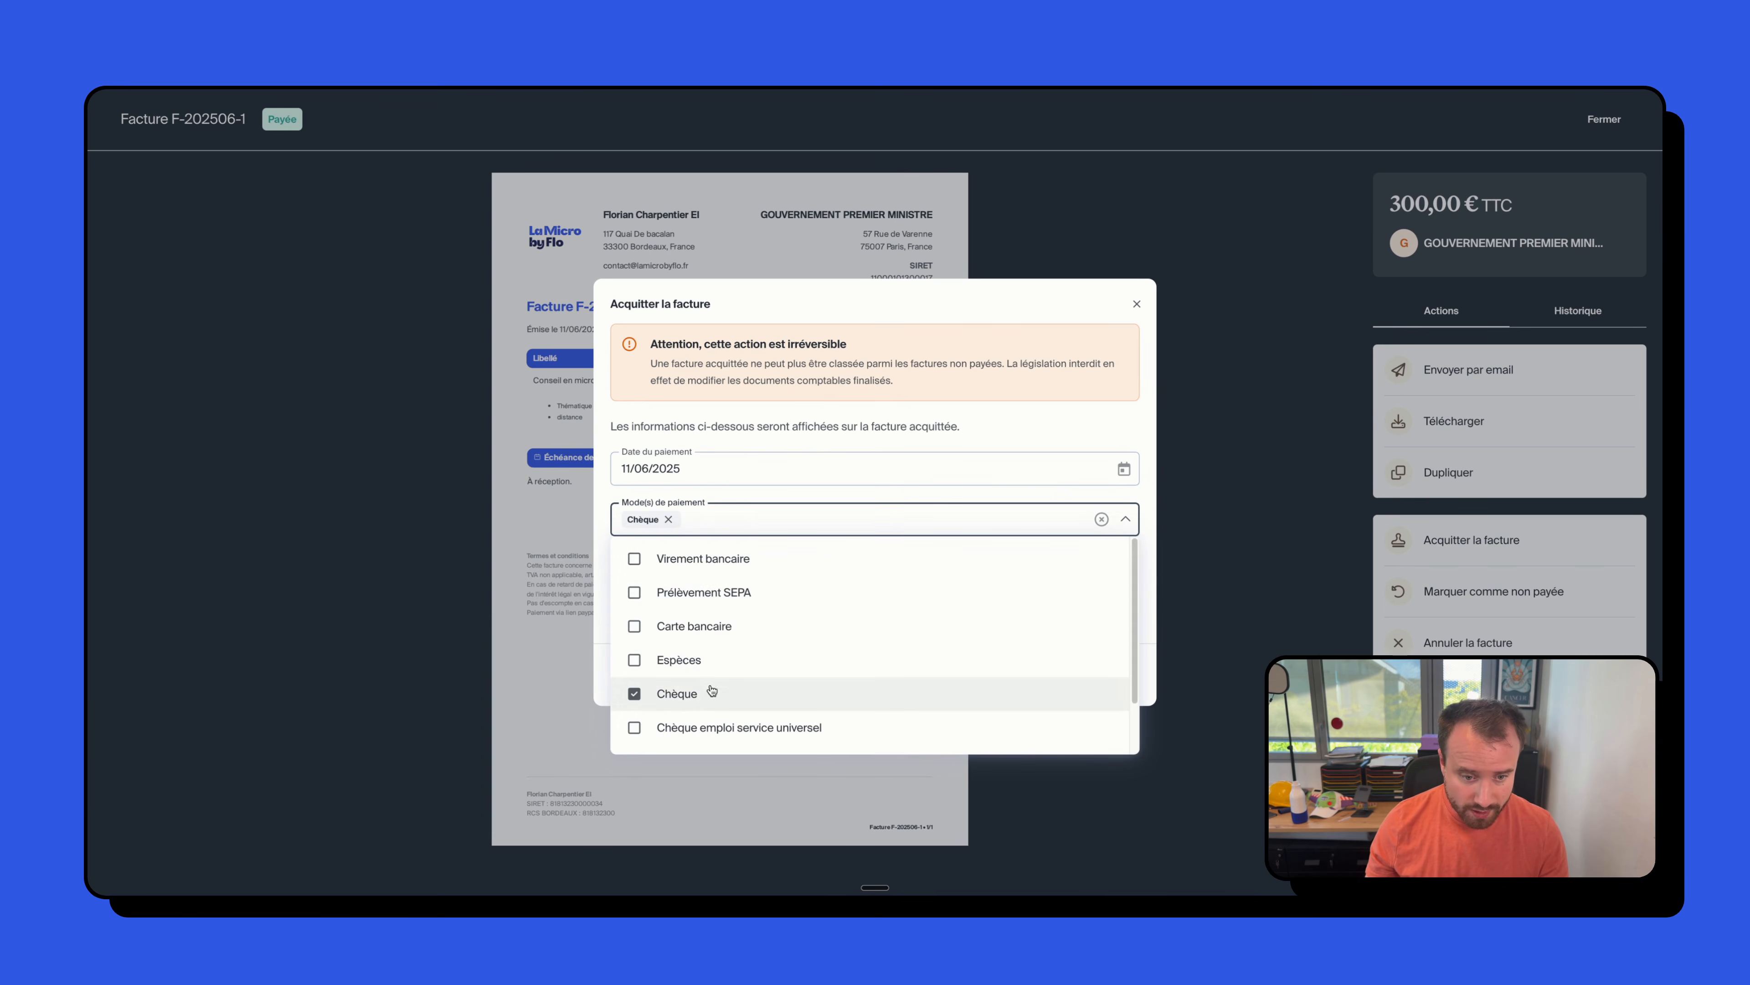
left_click(682, 660)
left_click(782, 456)
- Add the signature and confirm acquitting the invoice
left_click(693, 572)
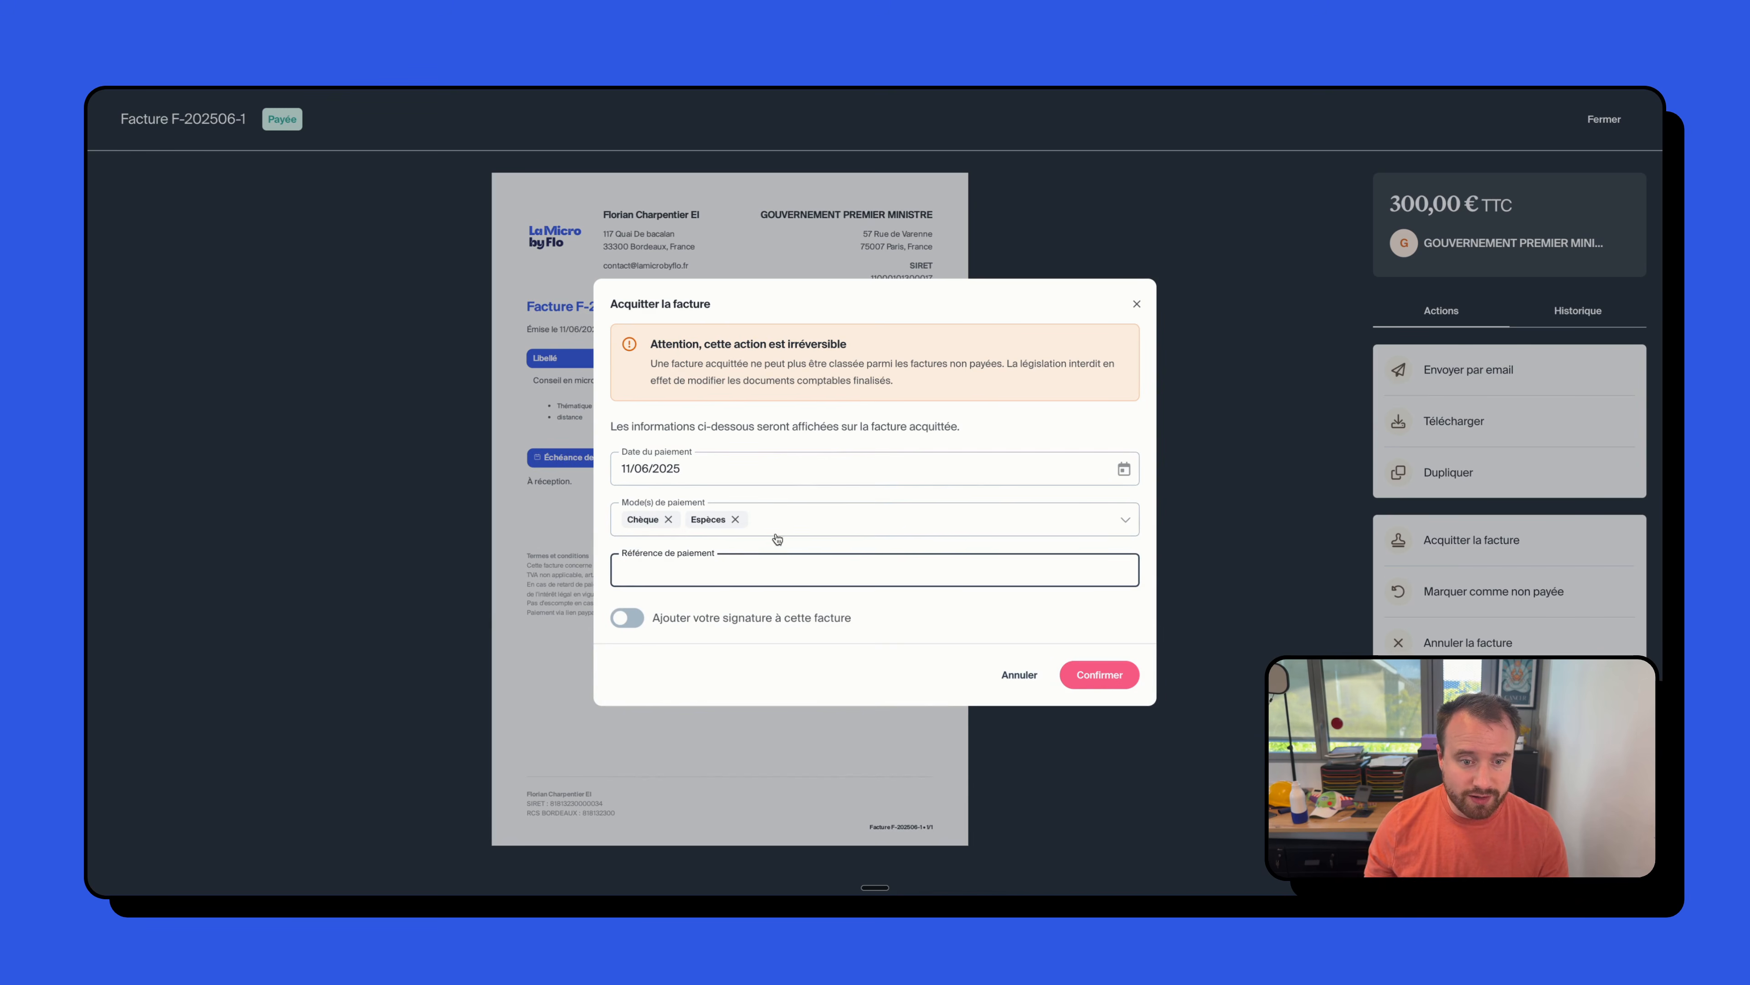
left_click(709, 617)
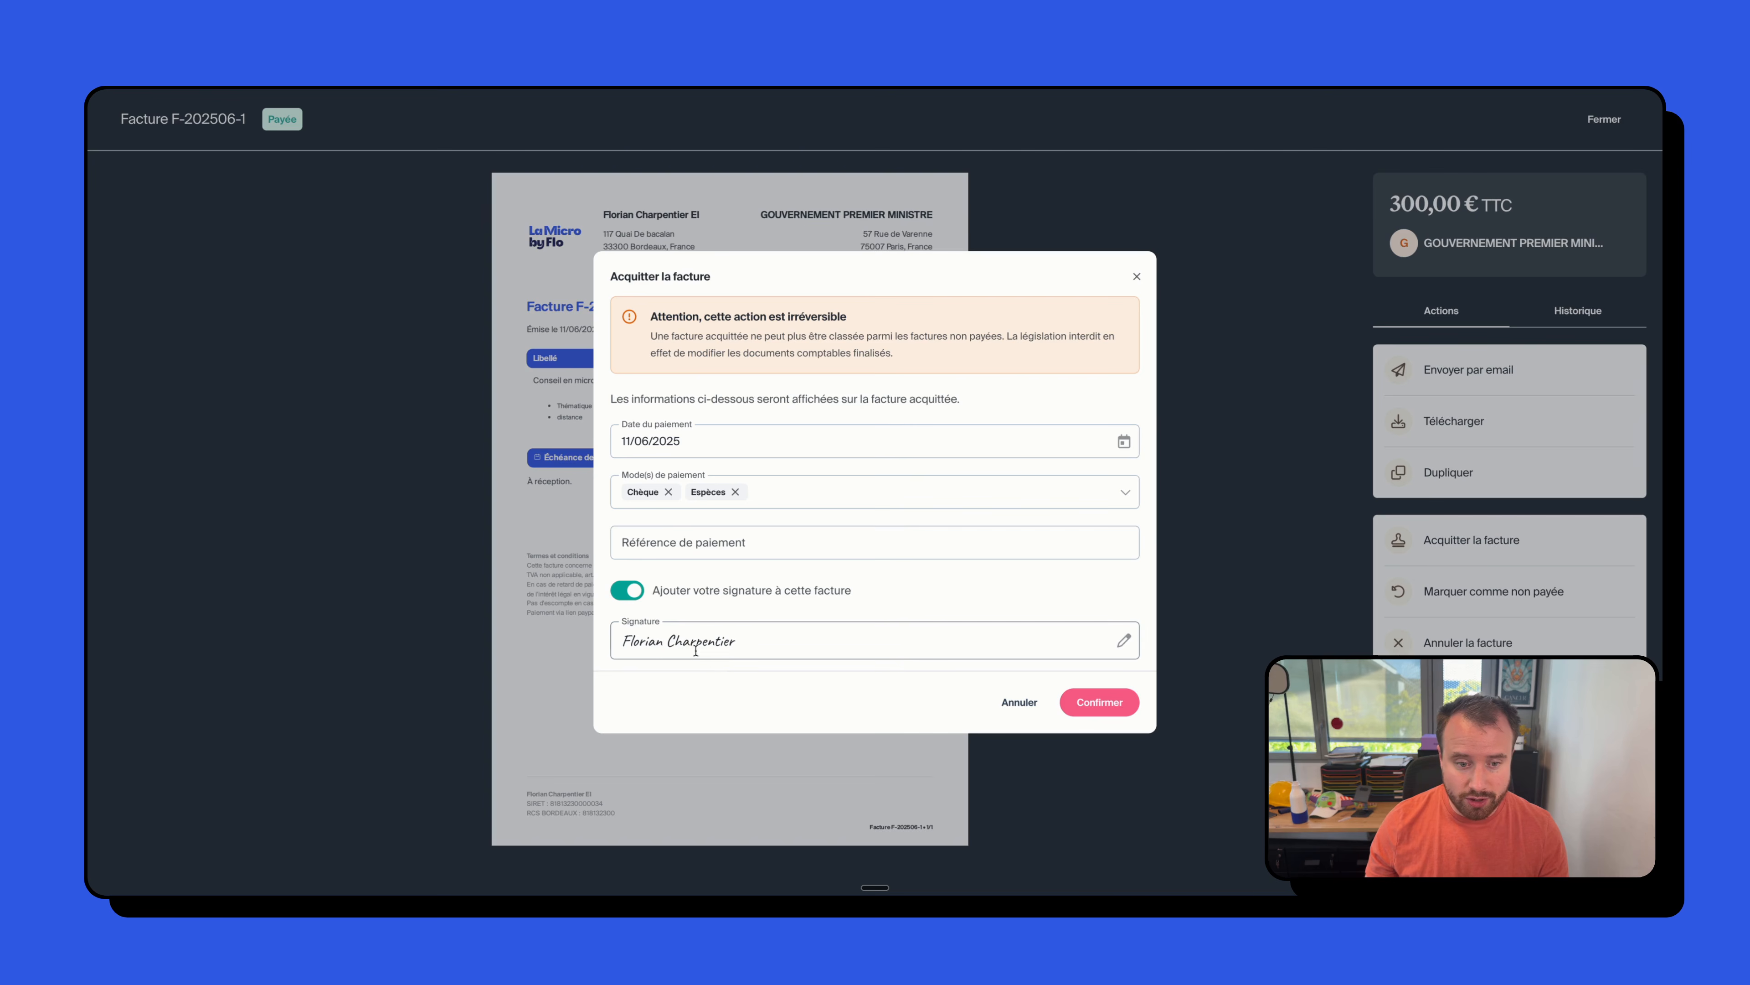
left_click(1098, 704)
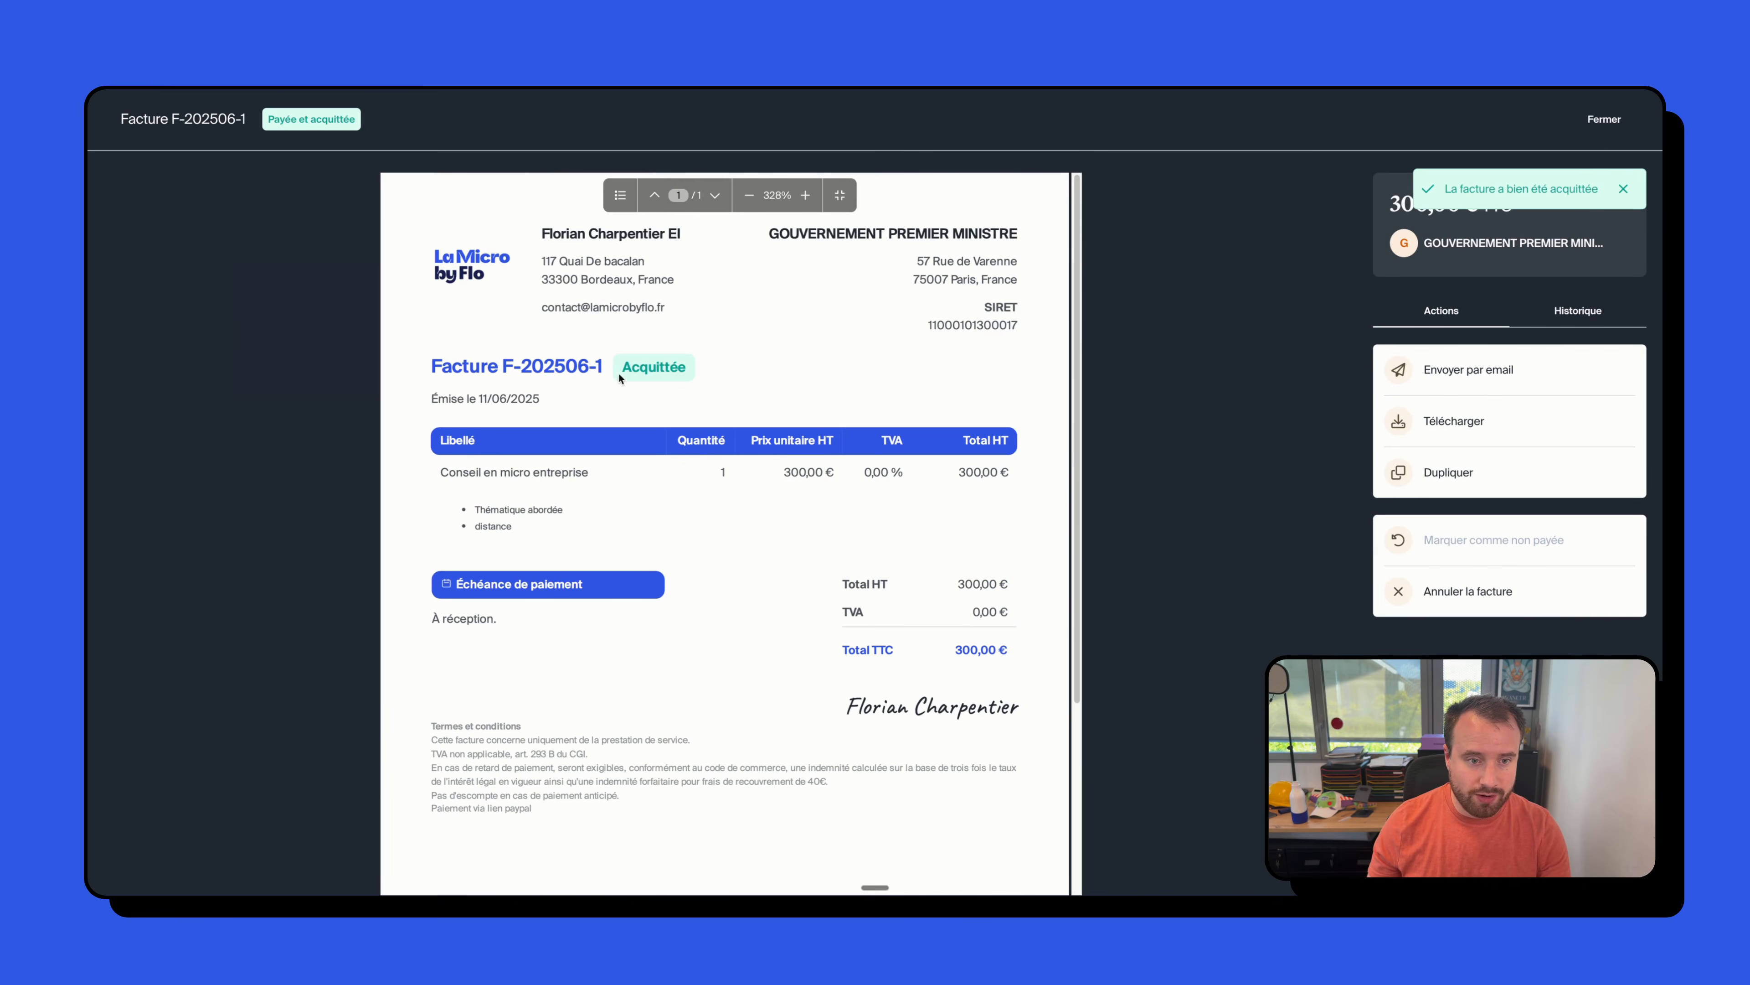
scroll(725, 516, "down", 4)
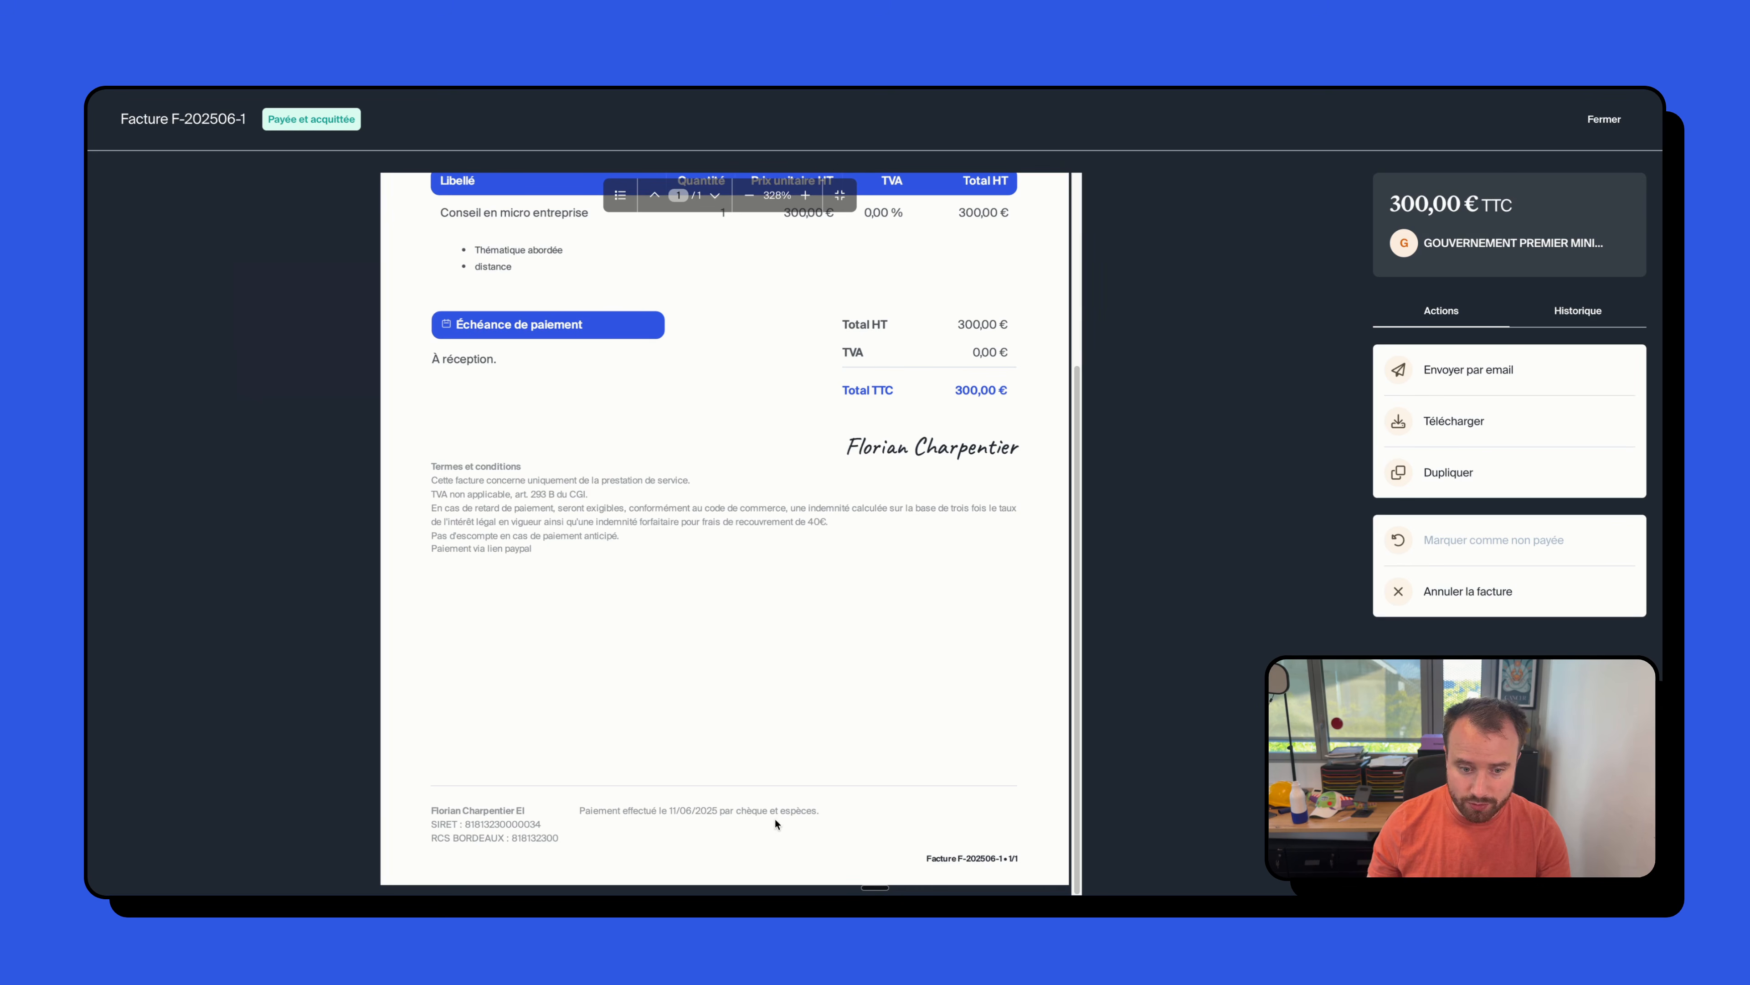
scroll(793, 817, "up", 4)
scroll(793, 817, "down", 4)
scroll(793, 817, "up", 4)
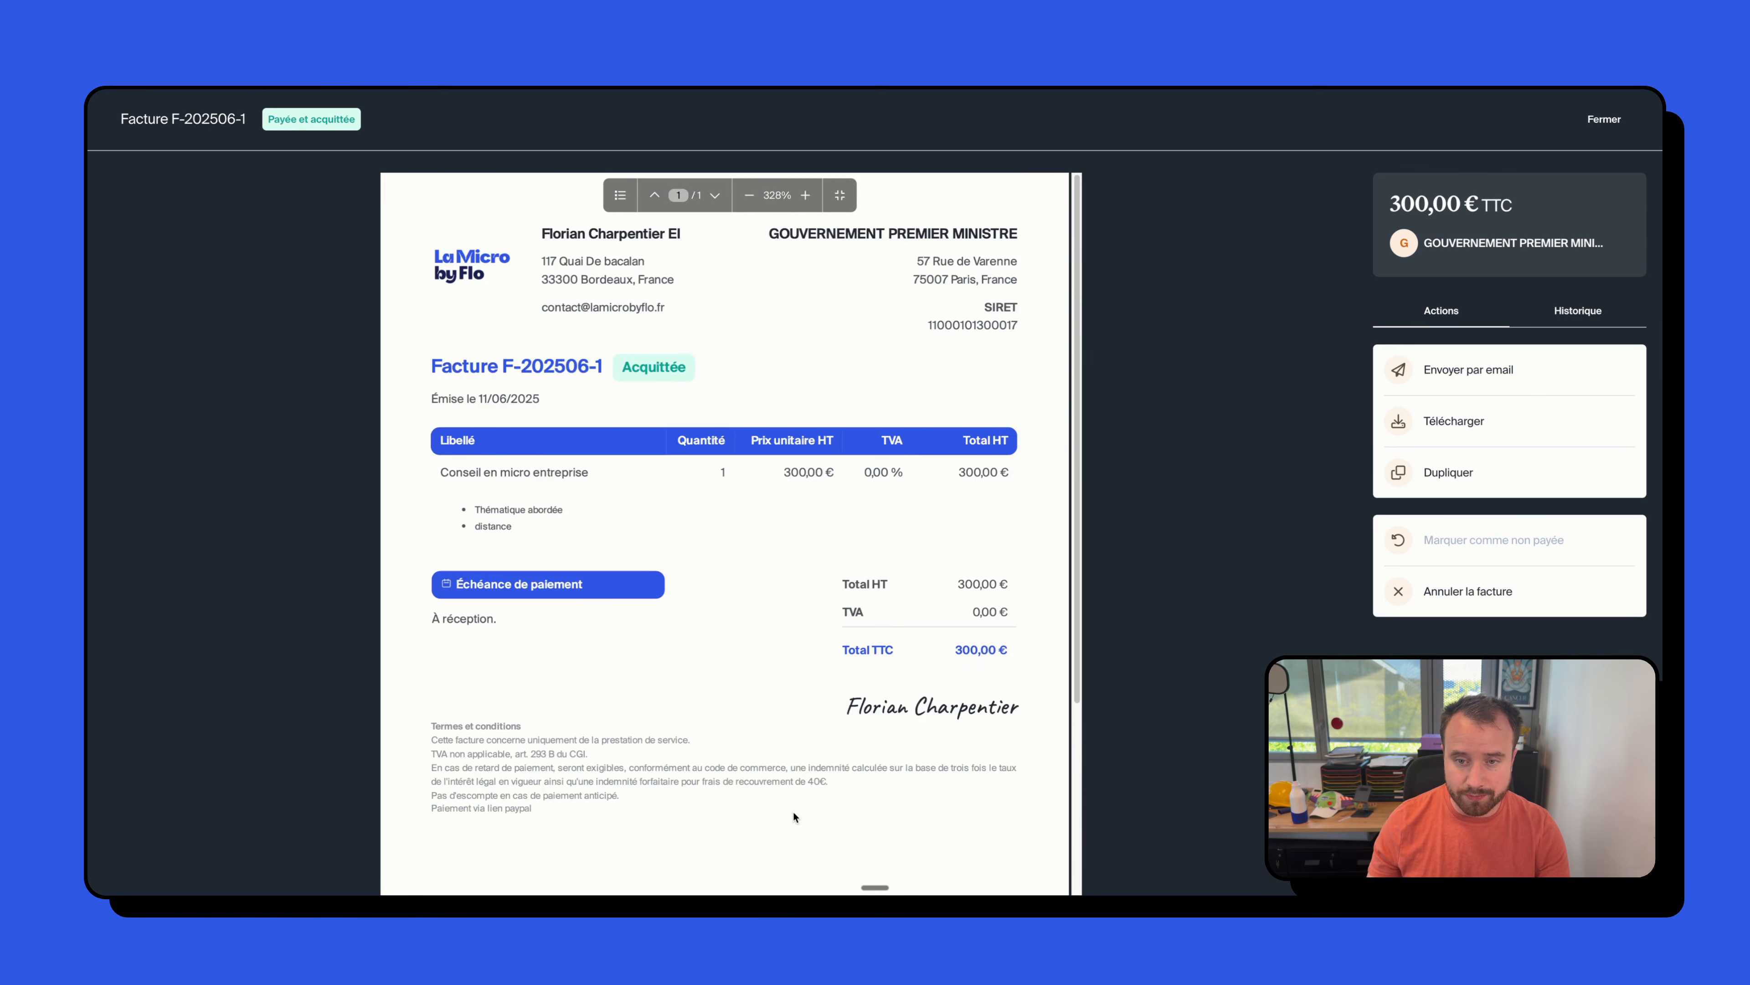